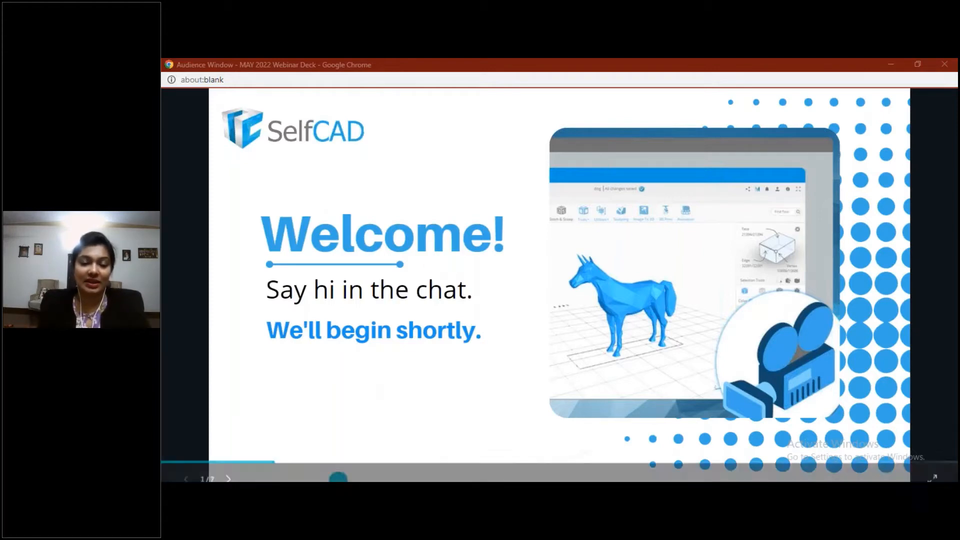
{"action": "left_click", "coordinate": [228, 466]}
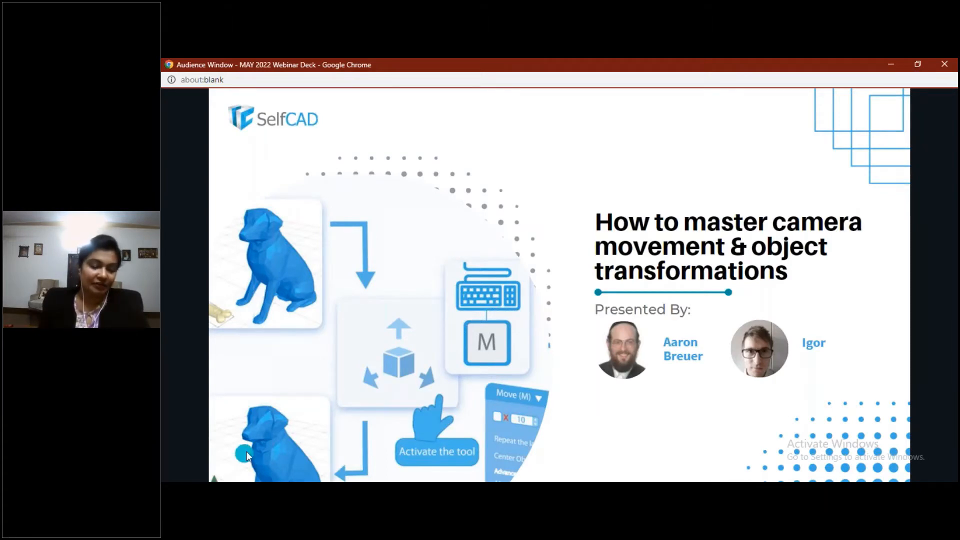
{"action": "left_click", "coordinate": [228, 467]}
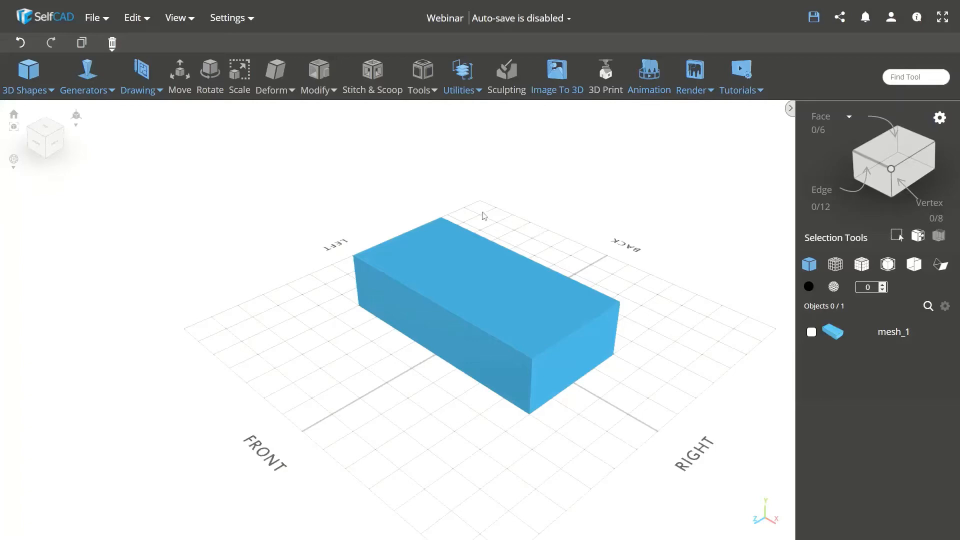
Orbit around the box from the front to the back side, and zoom in and out on it.
{"action": "left_click_drag", "start_coordinate": [493, 217], "coordinate": [445, 237]}
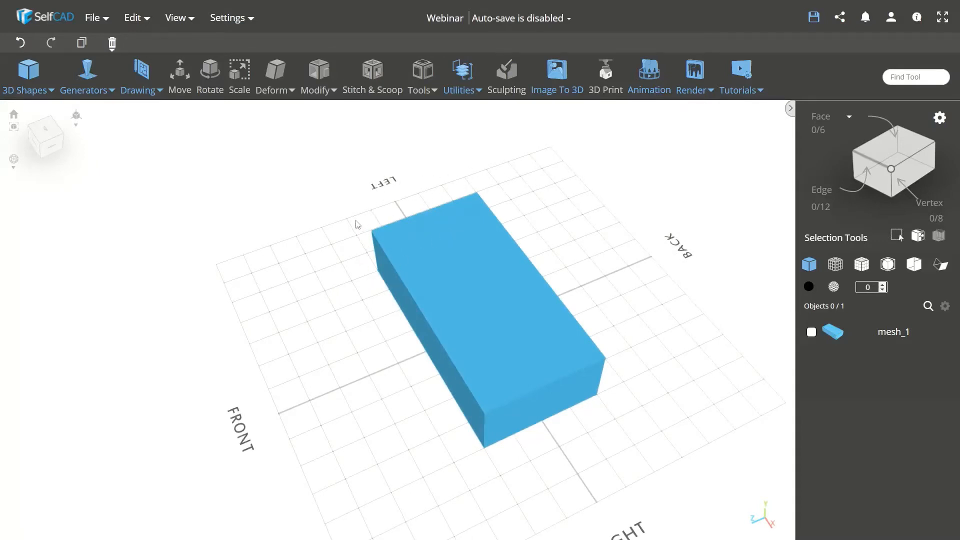
{"action": "left_click_drag", "start_coordinate": [358, 221], "coordinate": [478, 204]}
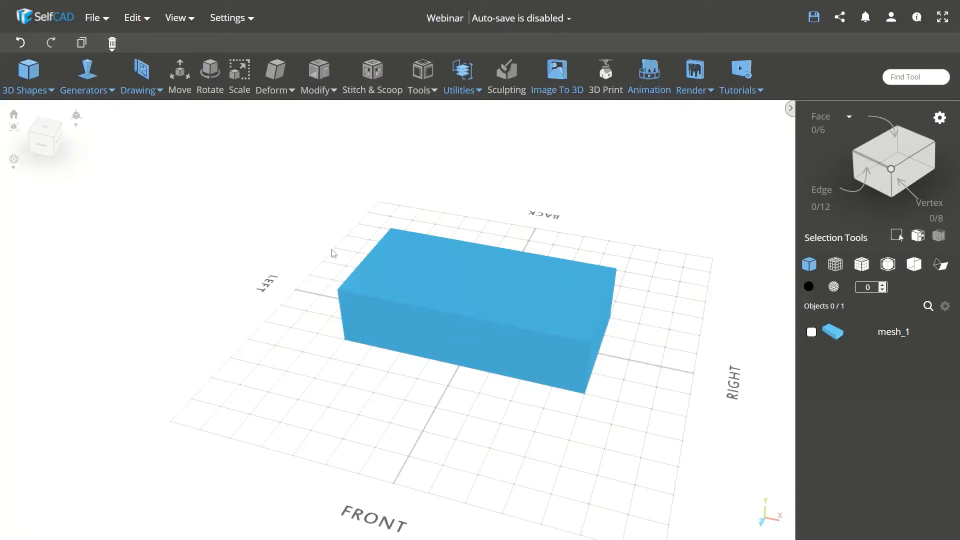
{"action": "left_click_drag", "start_coordinate": [252, 339], "coordinate": [491, 347]}
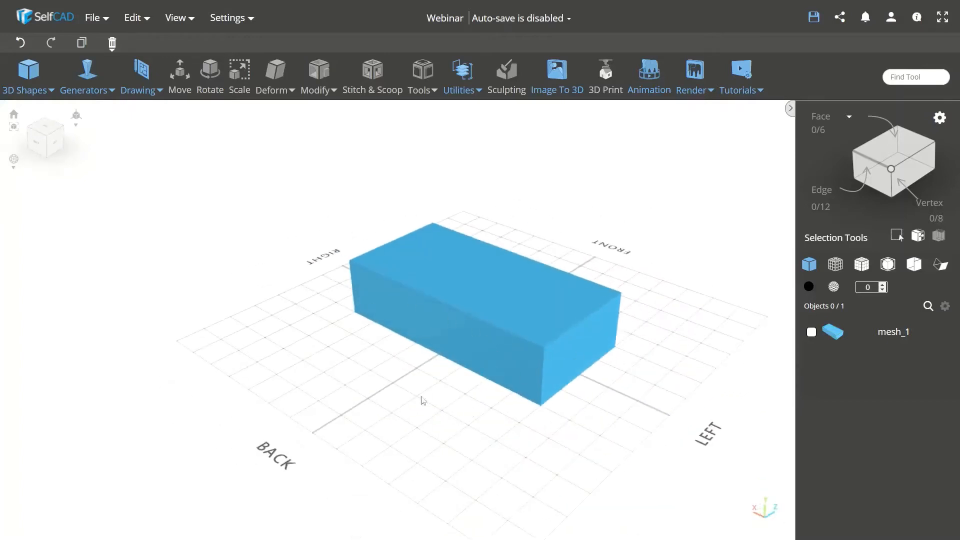
{"action": "left_click_drag", "start_coordinate": [422, 400], "coordinate": [482, 386]}
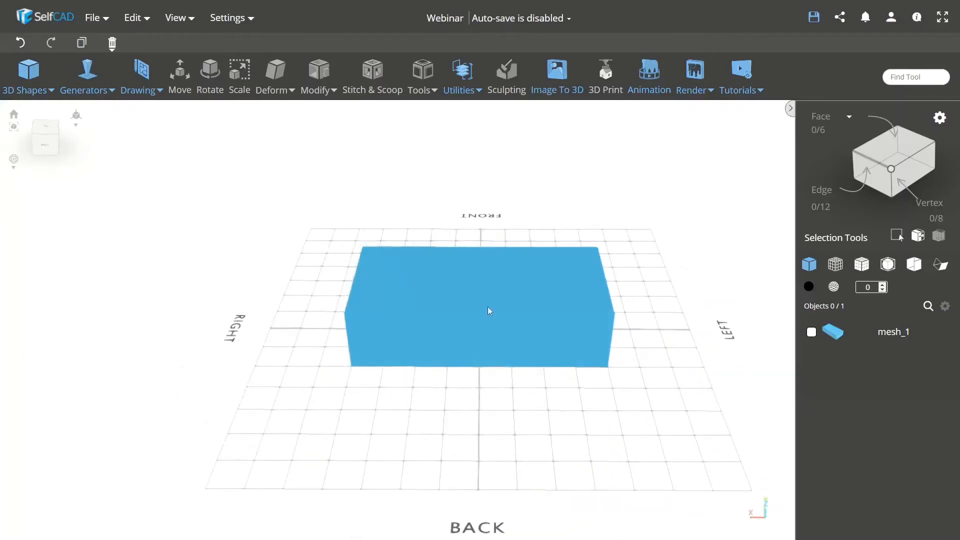
{"action": "scroll", "coordinate": [484, 309], "scroll_direction": "up", "scroll_amount": 5}
{"action": "scroll", "coordinate": [481, 315], "scroll_direction": "down", "scroll_amount": 5}
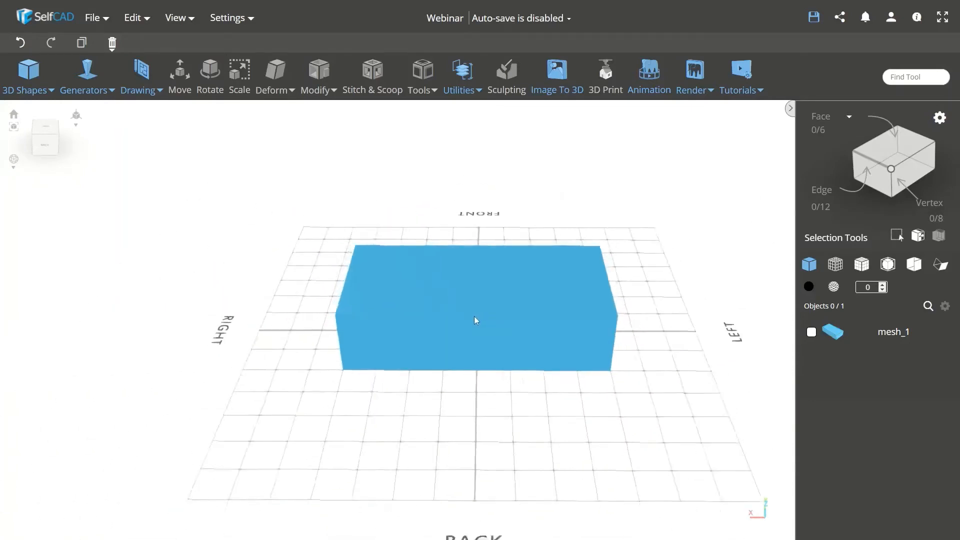
{"action": "scroll", "coordinate": [474, 318], "scroll_direction": "down", "scroll_amount": 2}
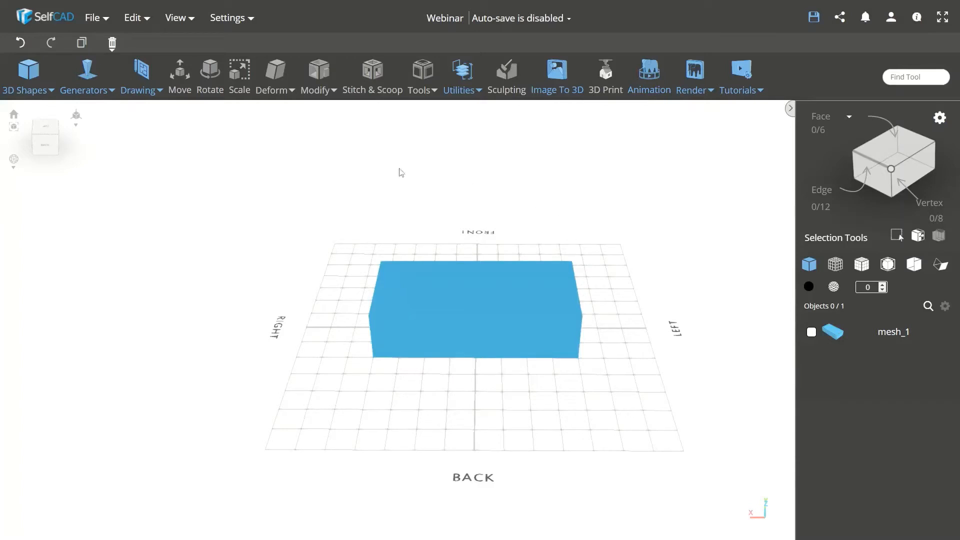
Orbit the view back to the front of the box and examine it from its right and left sides.
{"action": "left_click_drag", "start_coordinate": [314, 362], "coordinate": [680, 335]}
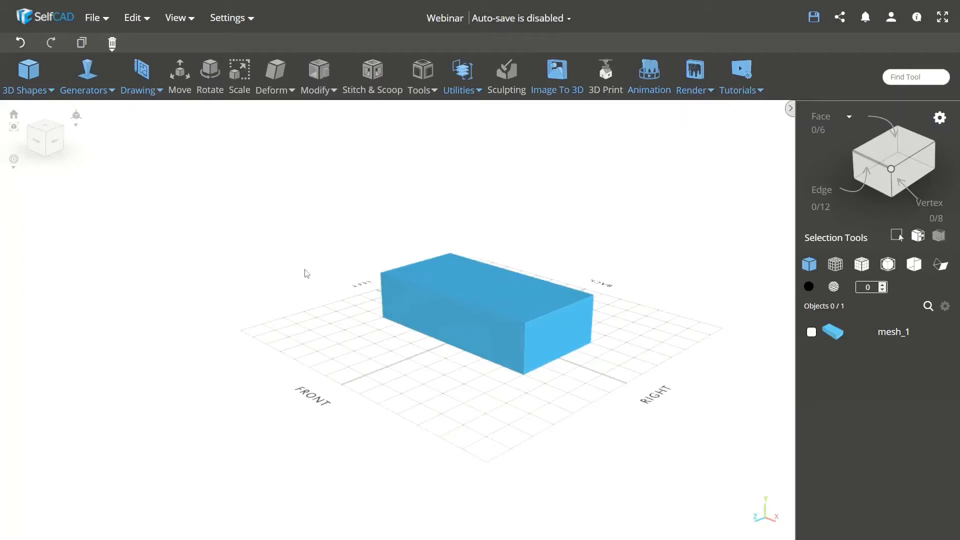
{"action": "left_click_drag", "start_coordinate": [310, 314], "coordinate": [325, 329]}
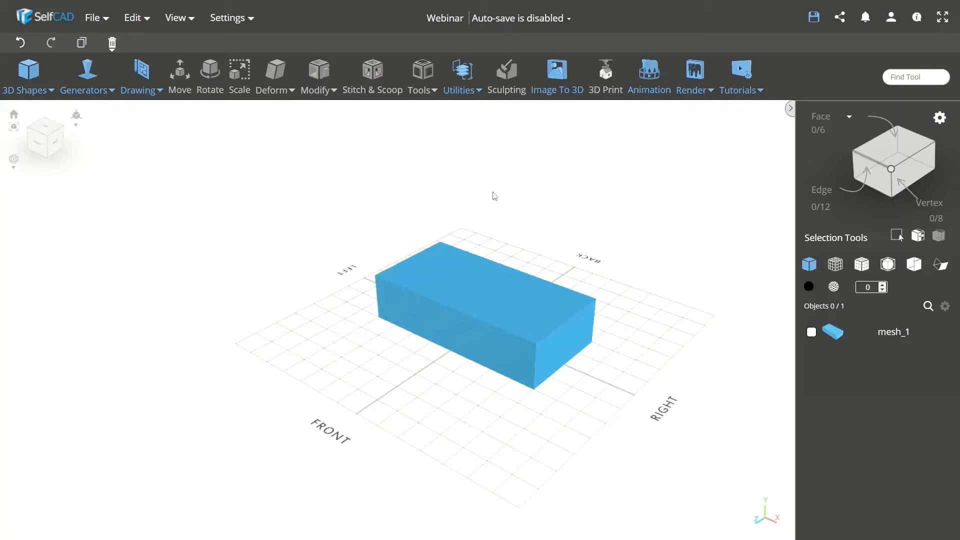
{"action": "left_click_drag", "start_coordinate": [604, 142], "coordinate": [529, 198]}
{"action": "right_click_drag", "start_coordinate": [327, 229], "coordinate": [259, 250]}
{"action": "left_click_drag", "start_coordinate": [242, 250], "coordinate": [302, 251]}
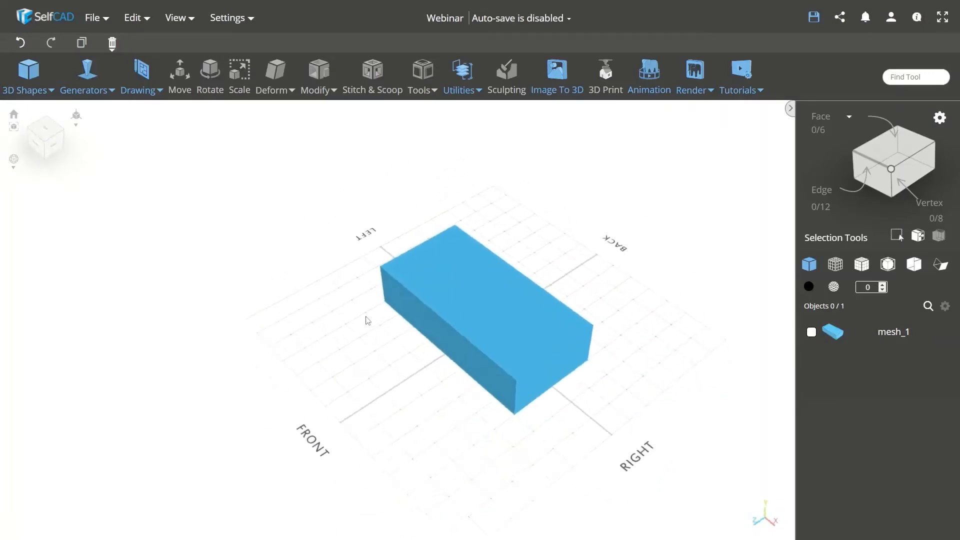
{"action": "left_click_drag", "start_coordinate": [377, 214], "coordinate": [448, 219]}
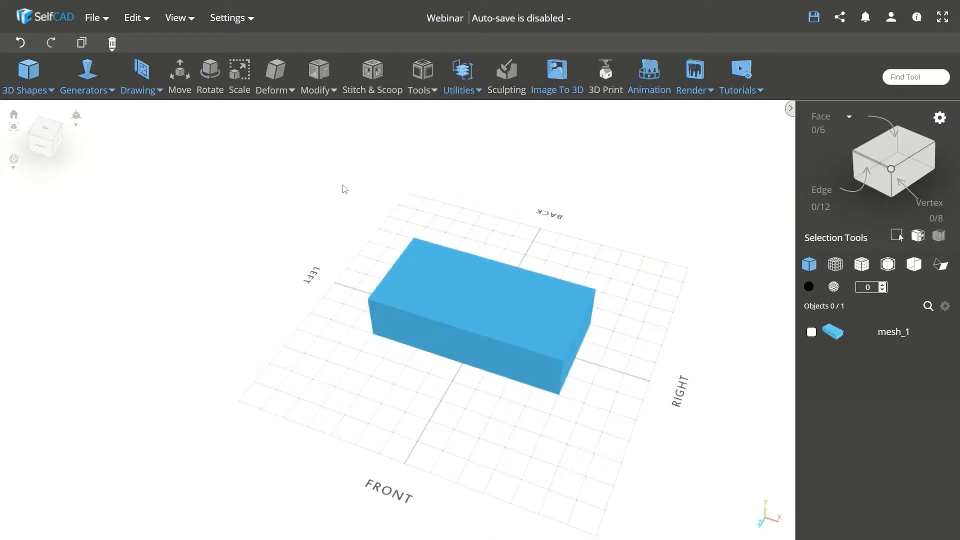
{"action": "left_click_drag", "start_coordinate": [314, 194], "coordinate": [517, 195]}
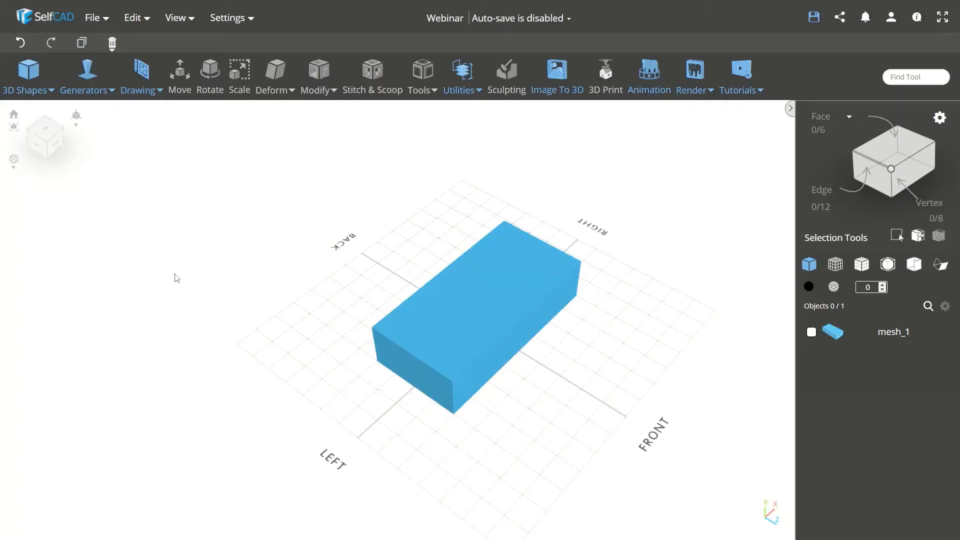
Try the camera navigation modes one after another: orbit around the box, pan the view, and zoom in.
{"action": "mouse_move", "coordinate": [15, 166]}
{"action": "left_click_drag", "start_coordinate": [279, 344], "coordinate": [227, 307]}
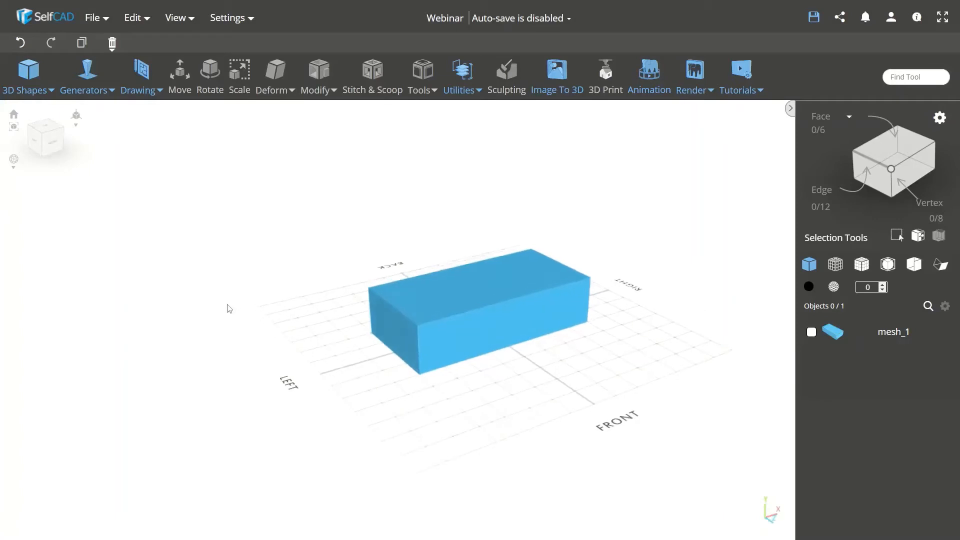
{"action": "left_click", "coordinate": [14, 175]}
{"action": "left_click_drag", "start_coordinate": [322, 328], "coordinate": [291, 340]}
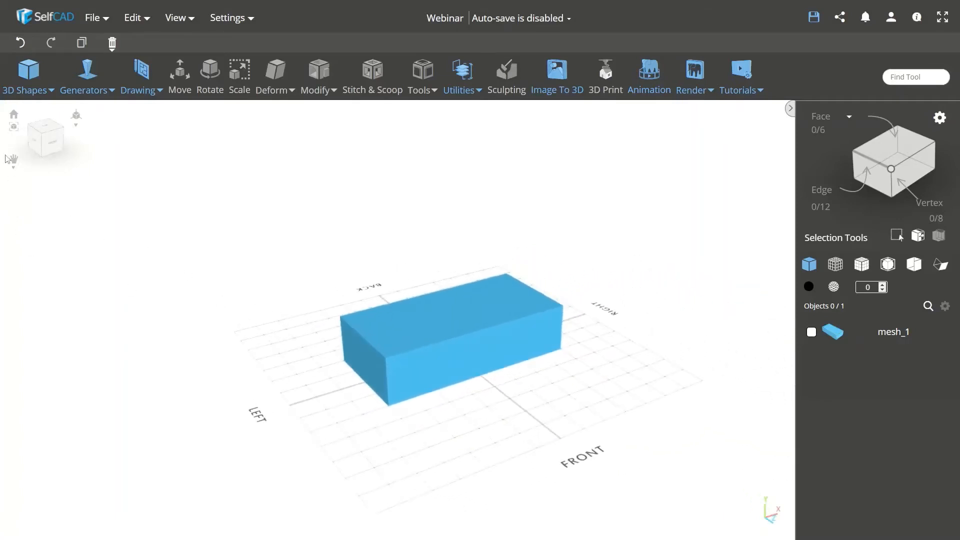
{"action": "mouse_move", "coordinate": [13, 161]}
{"action": "left_click", "coordinate": [13, 181]}
{"action": "left_click_drag", "start_coordinate": [328, 358], "coordinate": [344, 389]}
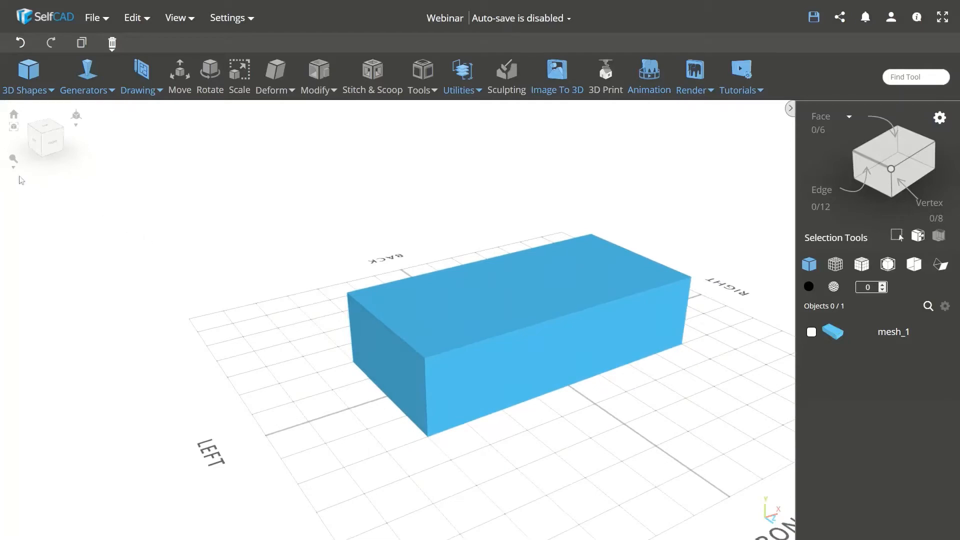
Return the camera navigation to its default mode and zoom out from the box.
{"action": "mouse_move", "coordinate": [14, 161]}
{"action": "left_click", "coordinate": [14, 201]}
{"action": "mouse_move", "coordinate": [14, 156]}
{"action": "left_click", "coordinate": [14, 206]}
{"action": "scroll", "coordinate": [297, 330], "scroll_direction": "down", "scroll_amount": 3}
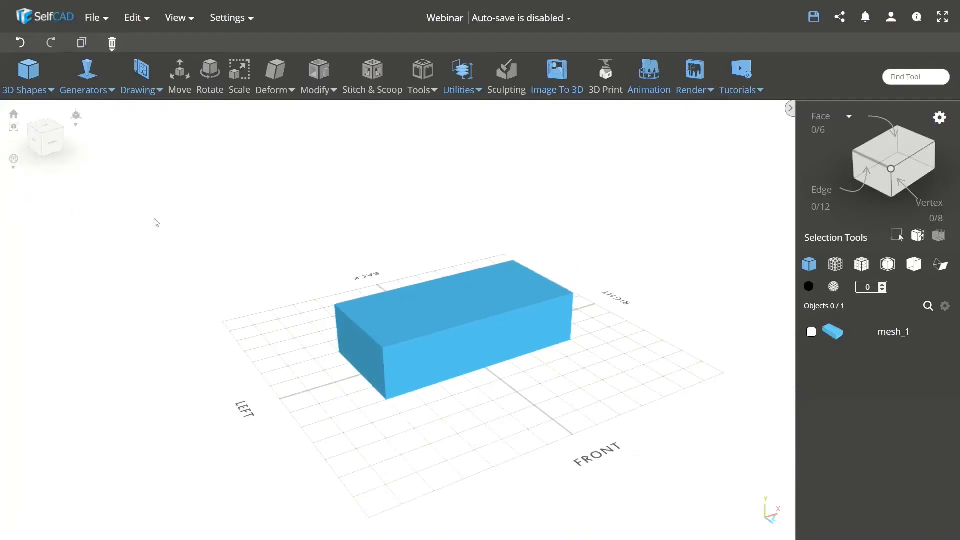
Pan the view left, right, up and down in small increments around the box.
{"action": "key", "text": "Left"}
{"action": "key", "text": "Left"}
{"action": "key", "text": "Right"}
{"action": "key", "text": "Right"}
{"action": "key", "text": "Right"}
{"action": "key", "text": "Left"}
{"action": "key", "text": "Left"}
{"action": "key", "text": "Up"}
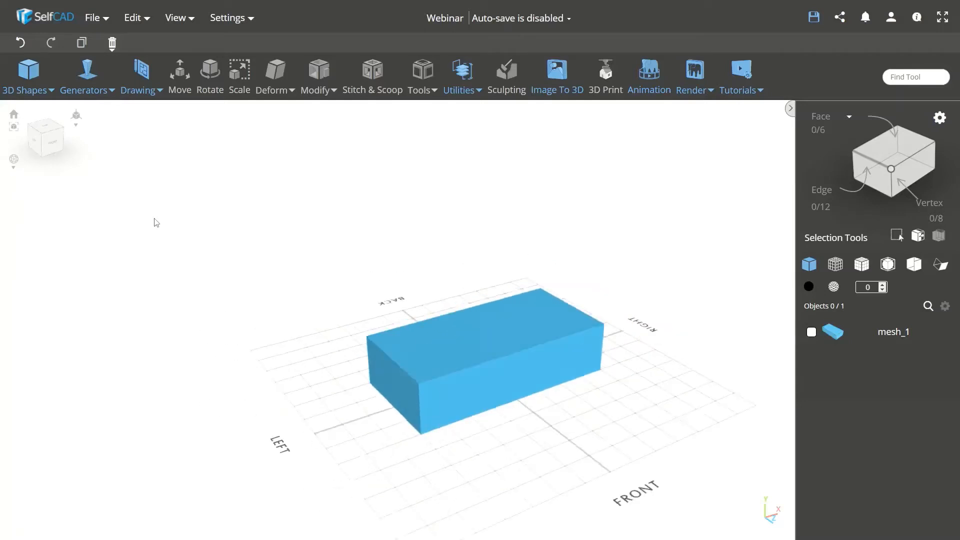
{"action": "key", "text": "Up"}
{"action": "key", "text": "Down"}
{"action": "key", "text": "Down"}
{"action": "key", "text": "Right"}
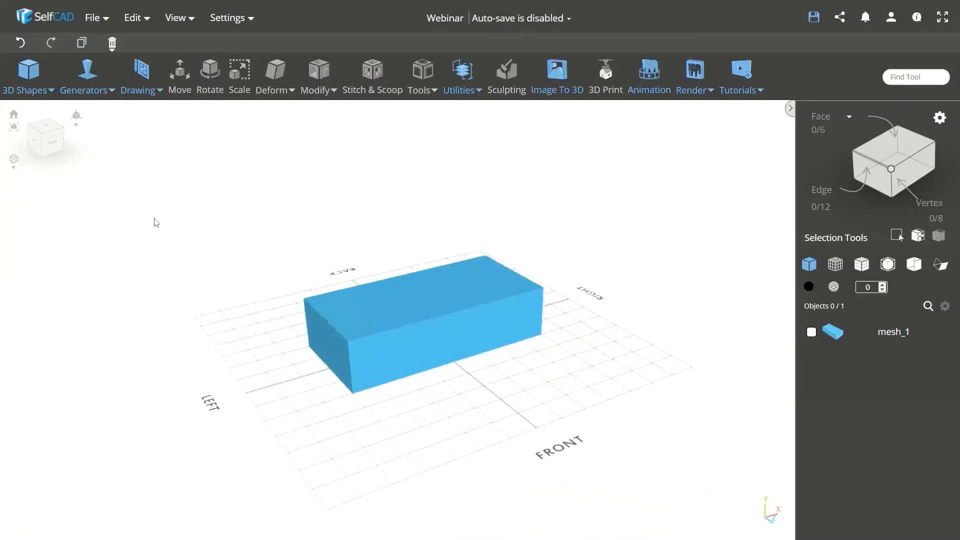
{"action": "key", "text": "Left"}
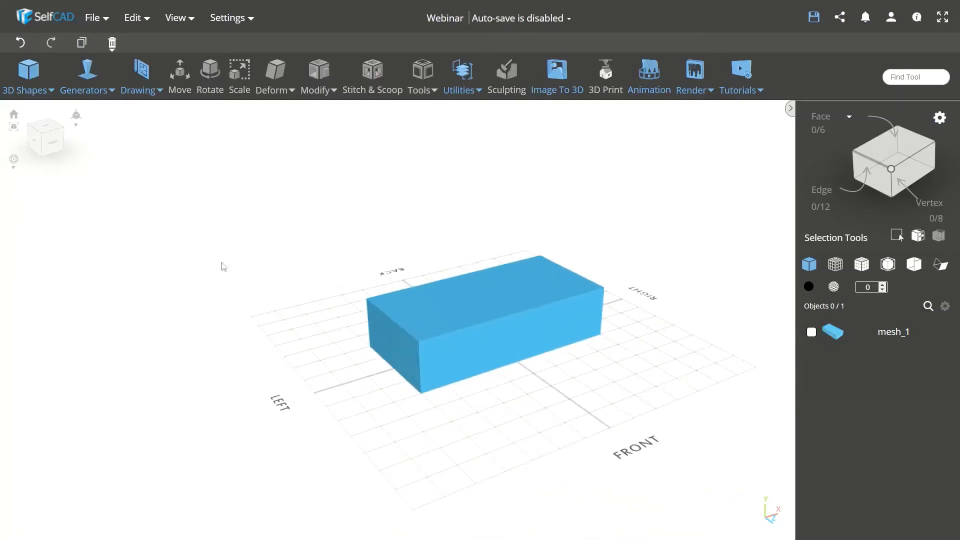
Zoom in and out on the front face of the box.
{"action": "scroll", "coordinate": [494, 339], "scroll_direction": "up", "scroll_amount": 5}
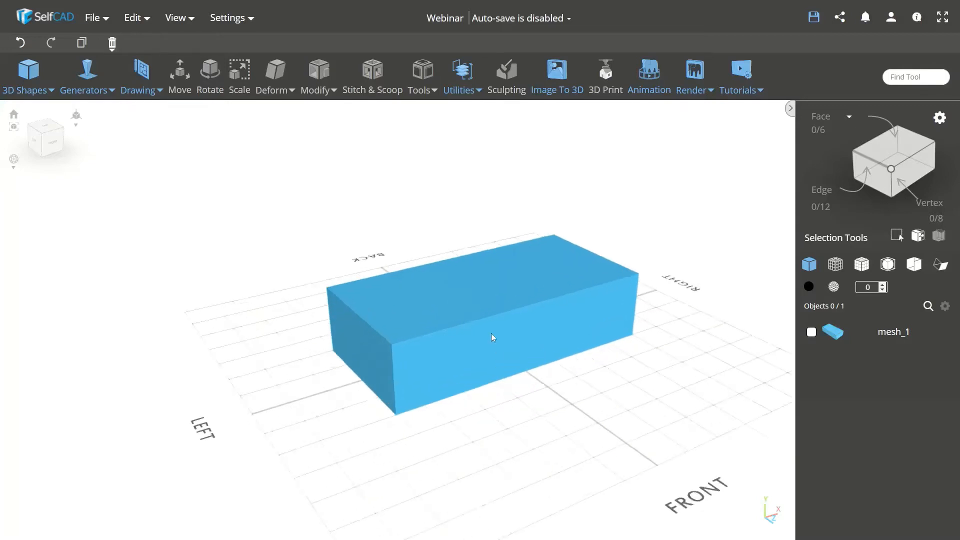
{"action": "scroll", "coordinate": [488, 346], "scroll_direction": "down", "scroll_amount": 5}
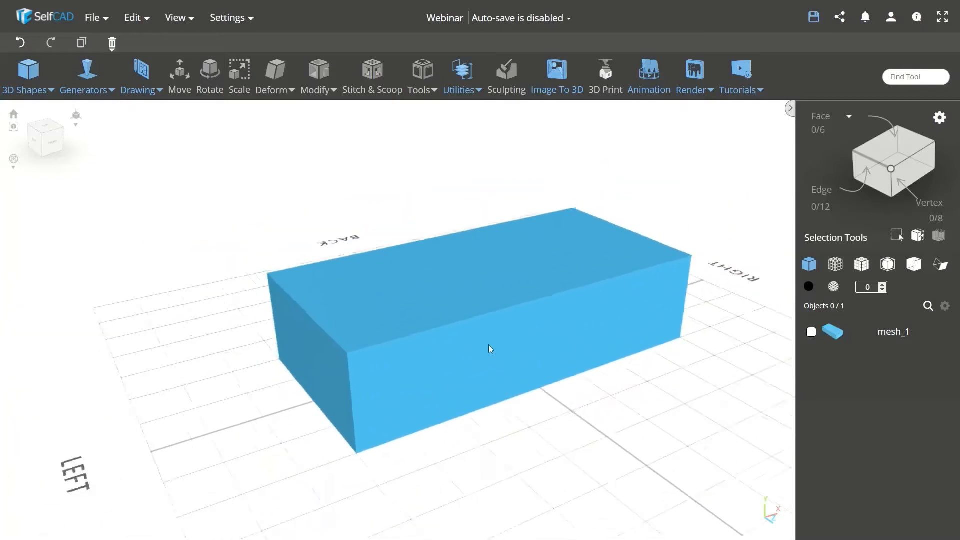
{"action": "scroll", "coordinate": [490, 348], "scroll_direction": "down", "scroll_amount": 4}
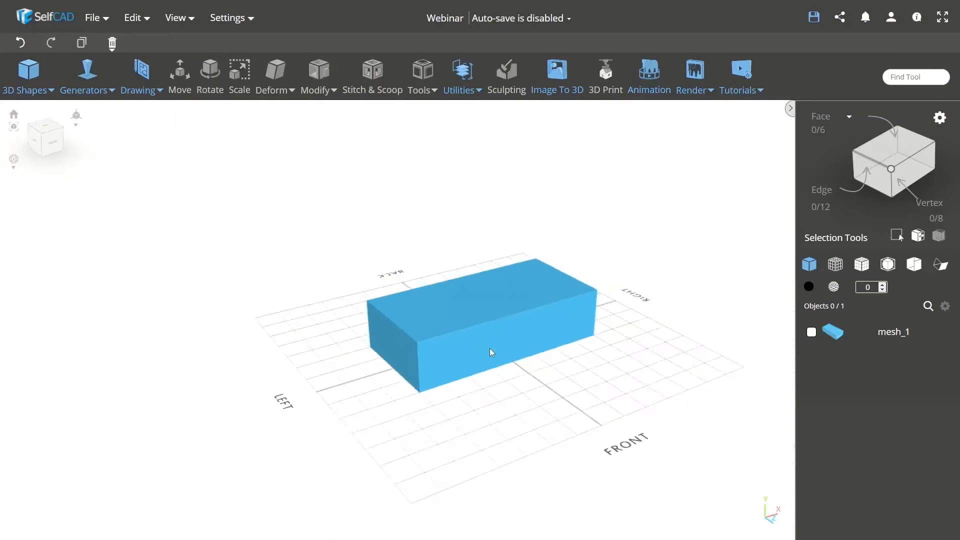
{"action": "scroll", "coordinate": [490, 349], "scroll_direction": "up", "scroll_amount": 4}
{"action": "scroll", "coordinate": [490, 352], "scroll_direction": "down", "scroll_amount": 1}
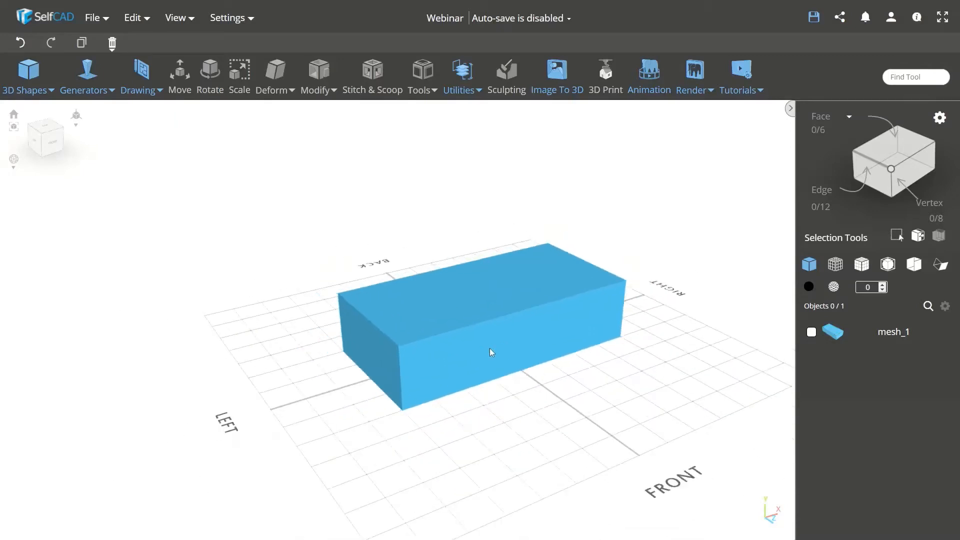
Select the box and examine it from the standard right view and from the top view.
{"action": "left_click", "coordinate": [490, 348]}
{"action": "left_click_drag", "start_coordinate": [490, 348], "coordinate": [687, 248]}
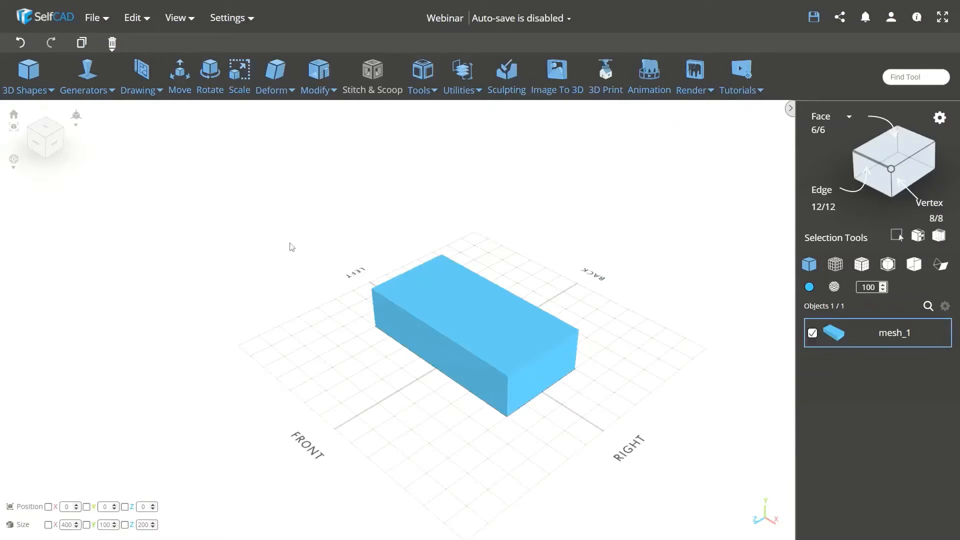
{"action": "left_click", "coordinate": [55, 145]}
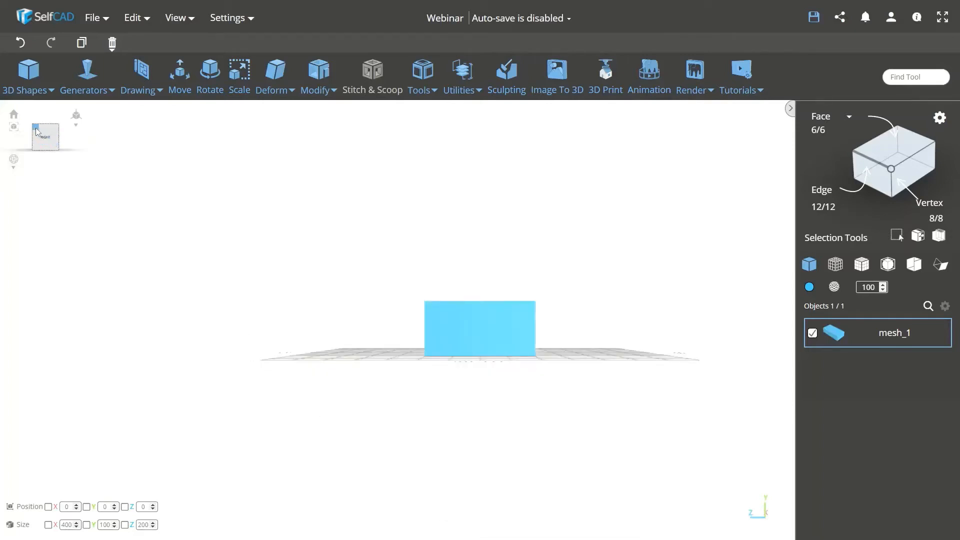
{"action": "left_click", "coordinate": [40, 133]}
{"action": "left_click", "coordinate": [40, 133]}
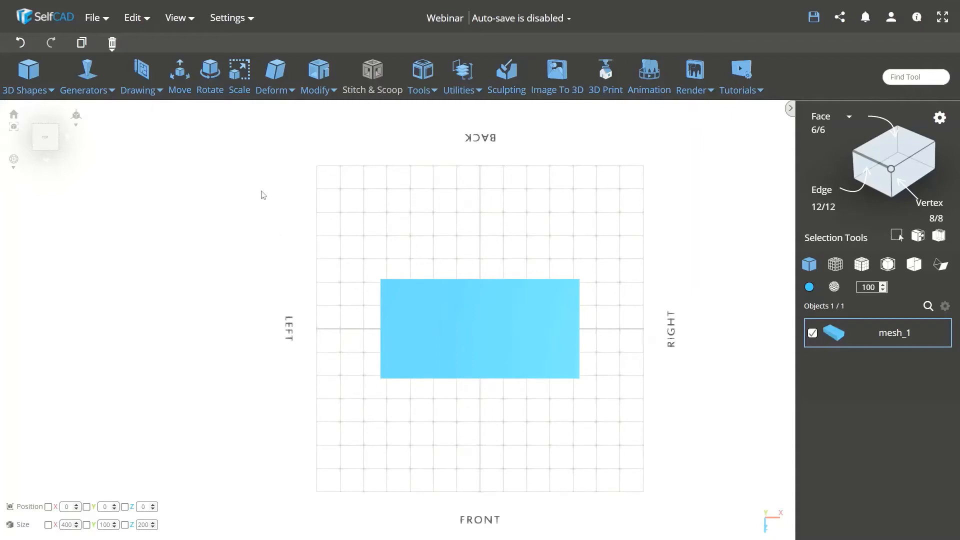
Open the camera settings and orbit around the box to examine the camera's position and look-at values.
{"action": "left_click", "coordinate": [239, 18]}
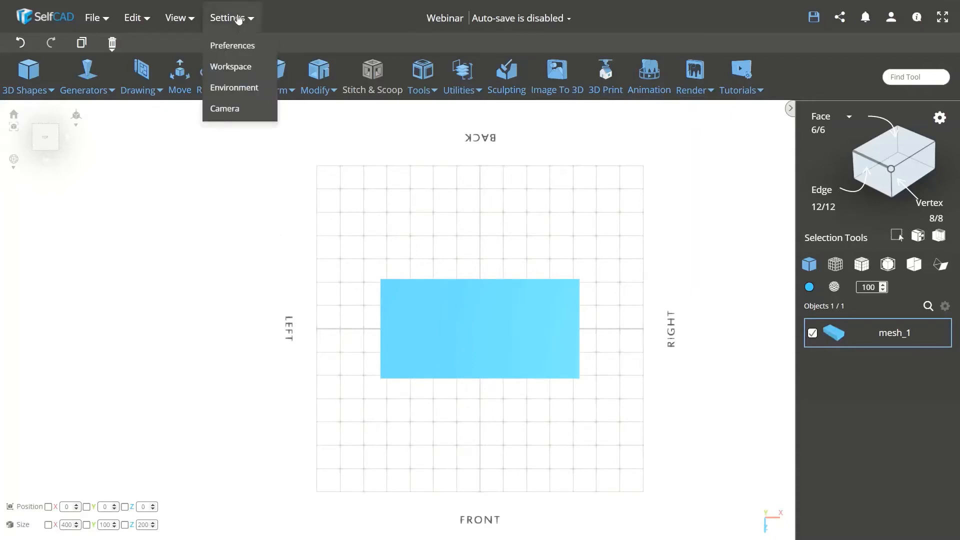
{"action": "left_click", "coordinate": [237, 110]}
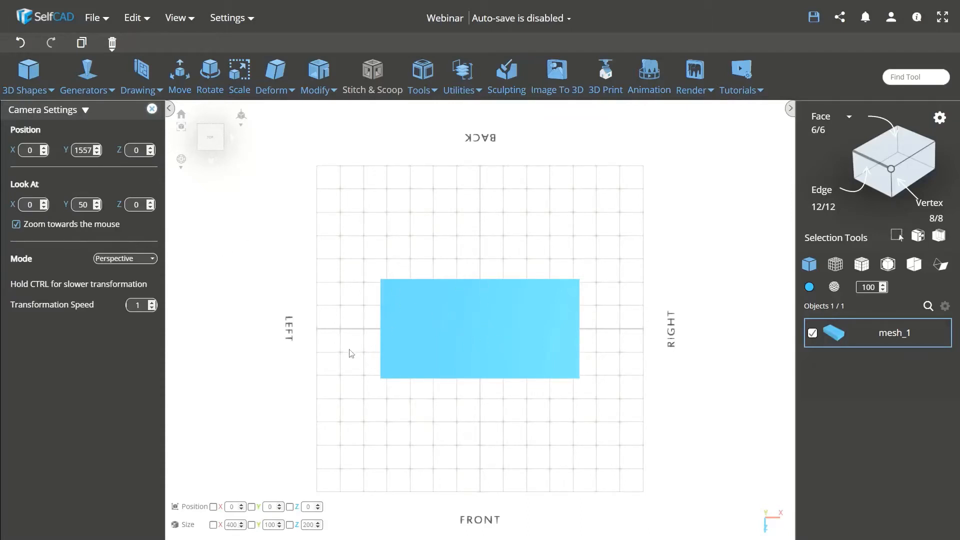
{"action": "left_click_drag", "start_coordinate": [350, 352], "coordinate": [610, 288]}
{"action": "left_click_drag", "start_coordinate": [410, 345], "coordinate": [499, 328]}
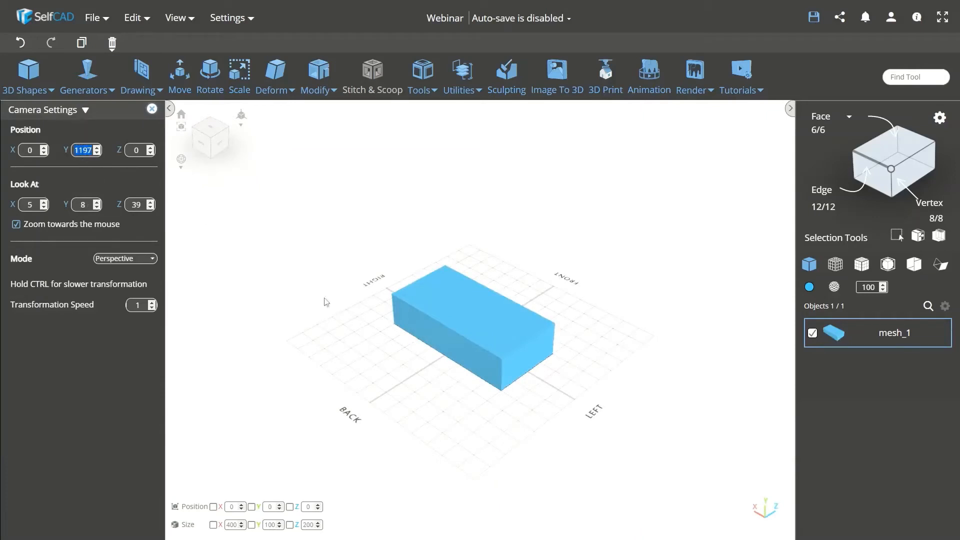
{"action": "left_click_drag", "start_coordinate": [288, 275], "coordinate": [197, 219]}
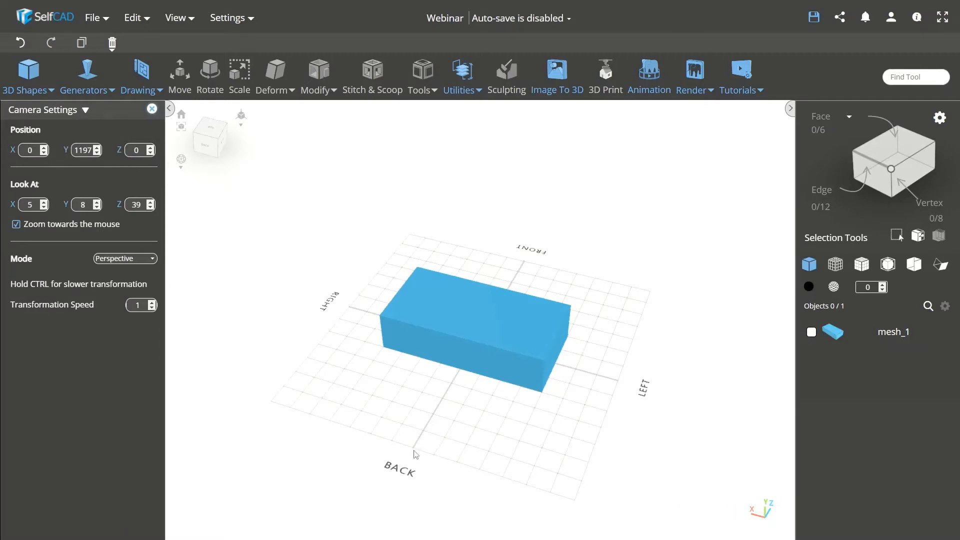
{"action": "right_click_drag", "start_coordinate": [393, 455], "coordinate": [506, 448]}
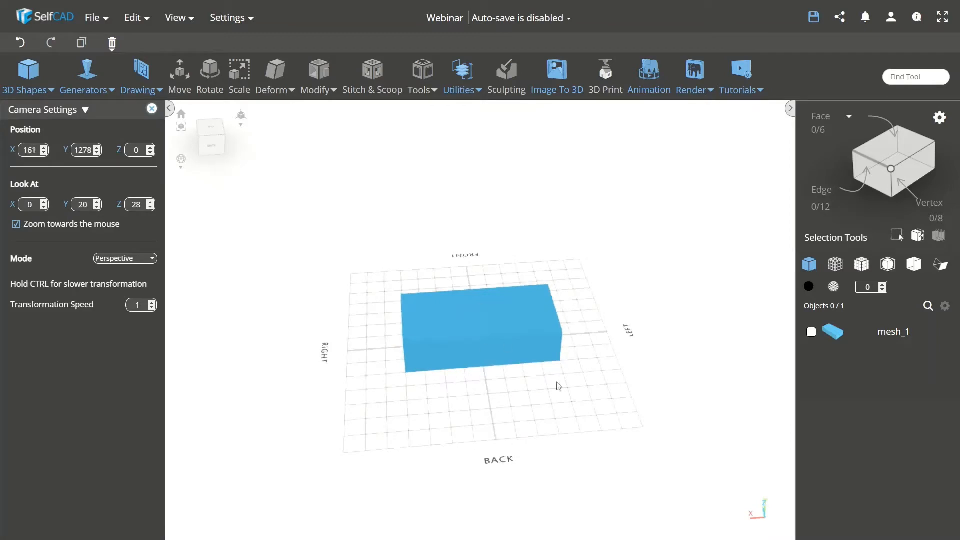
{"action": "right_click_drag", "start_coordinate": [393, 352], "coordinate": [326, 356]}
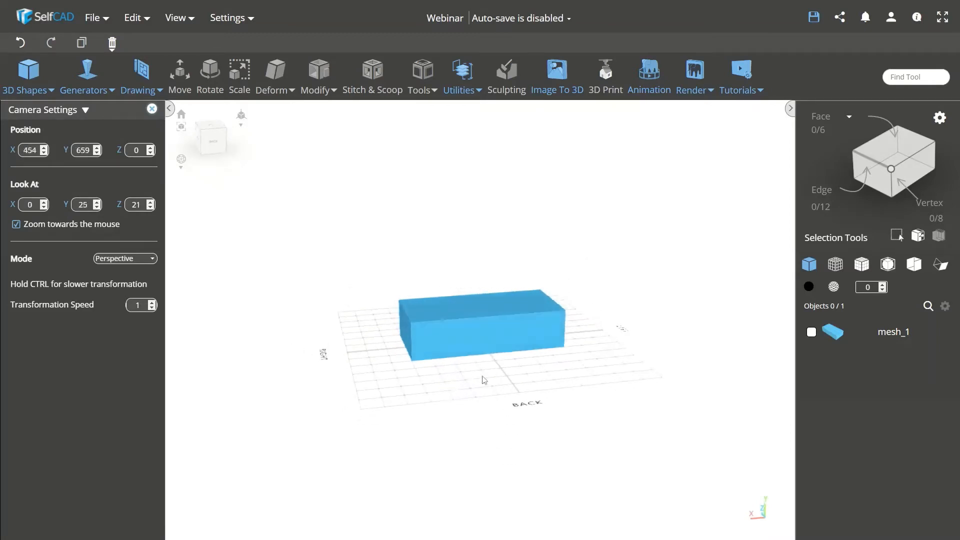
{"action": "right_click_drag", "start_coordinate": [375, 316], "coordinate": [304, 326]}
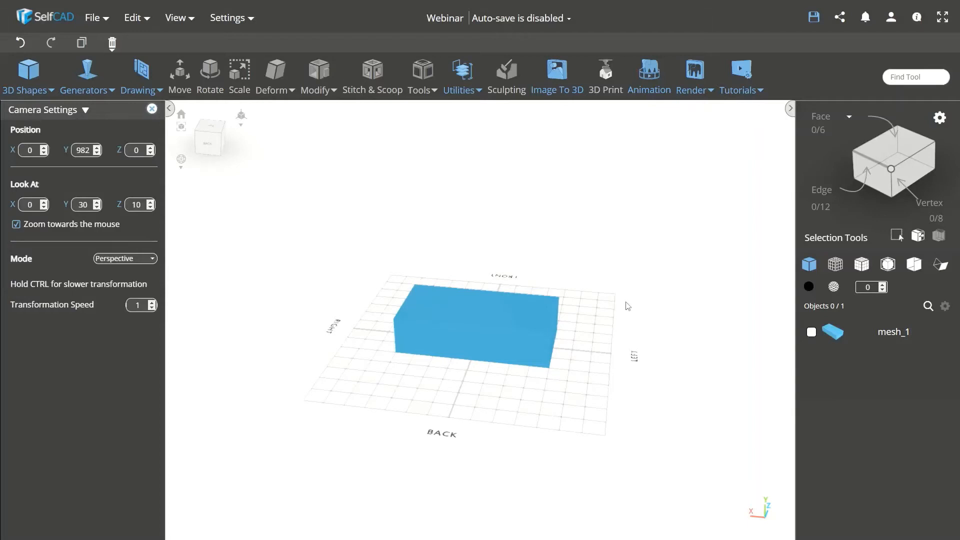
{"action": "right_click_drag", "start_coordinate": [626, 325], "coordinate": [496, 322]}
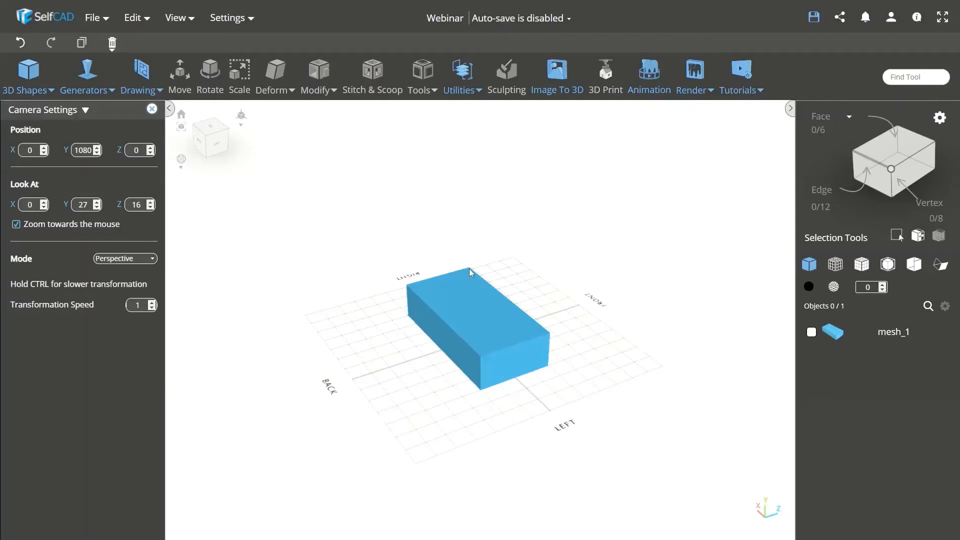
Zoom in on the far top corner of the box and back out with zooming towards the mouse enabled.
{"action": "scroll", "coordinate": [469, 270], "scroll_direction": "up", "scroll_amount": 10}
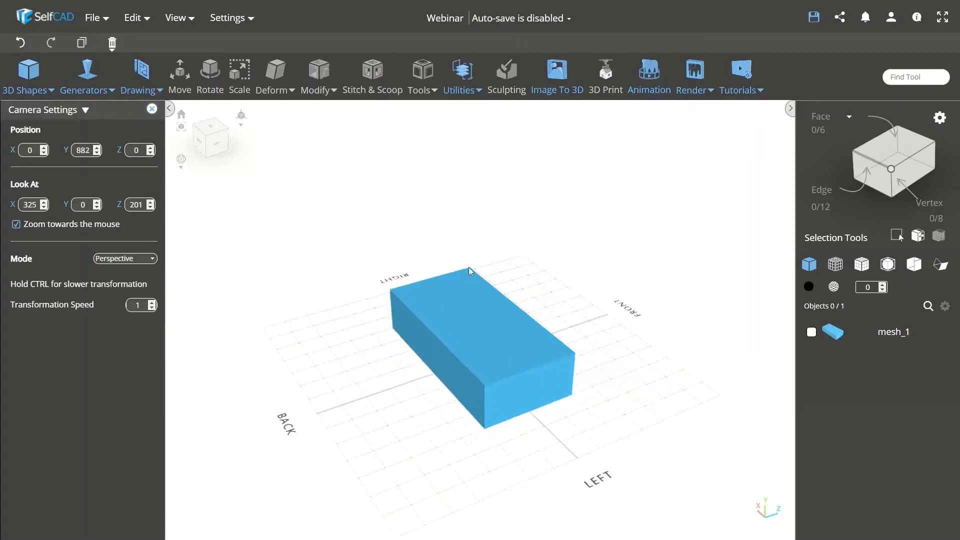
{"action": "scroll", "coordinate": [462, 250], "scroll_direction": "up", "scroll_amount": 5}
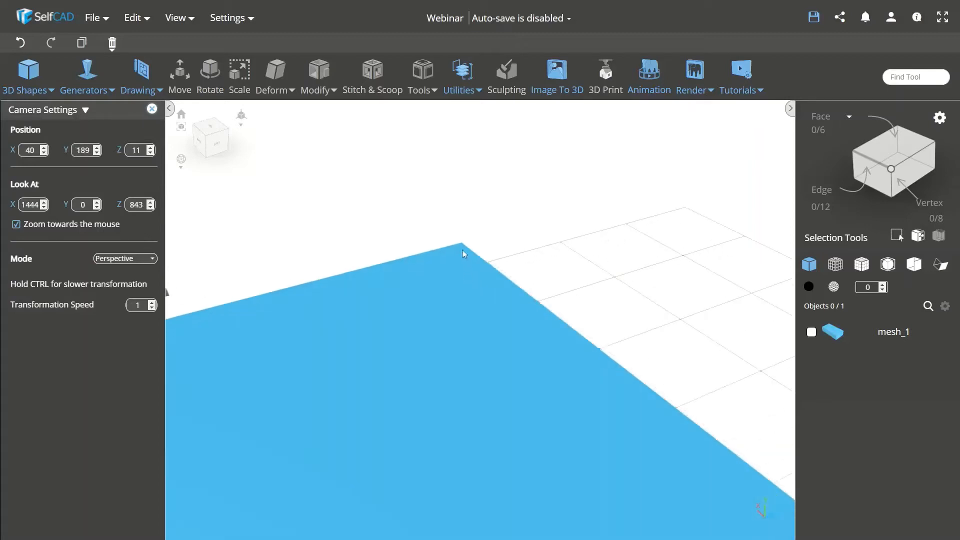
{"action": "scroll", "coordinate": [462, 246], "scroll_direction": "up", "scroll_amount": 2}
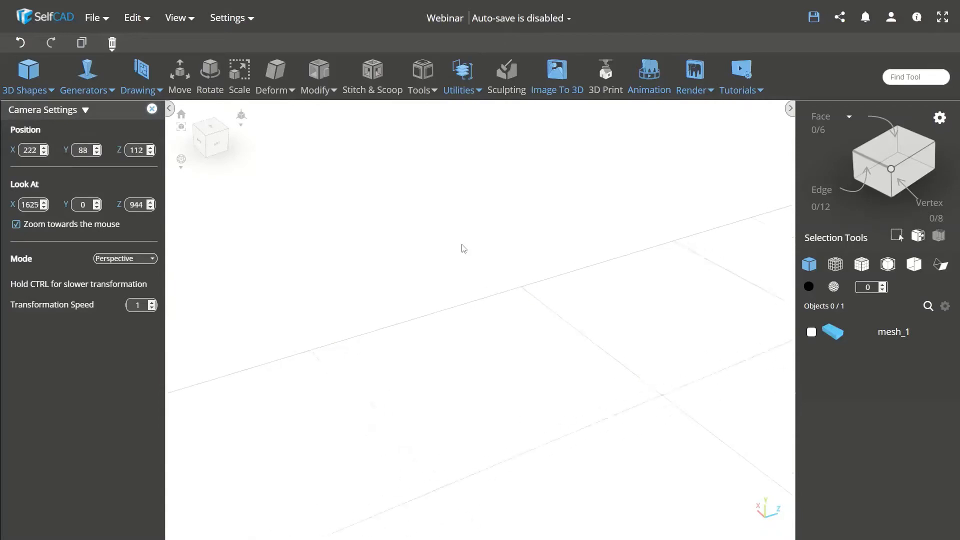
{"action": "scroll", "coordinate": [457, 250], "scroll_direction": "down", "scroll_amount": 5}
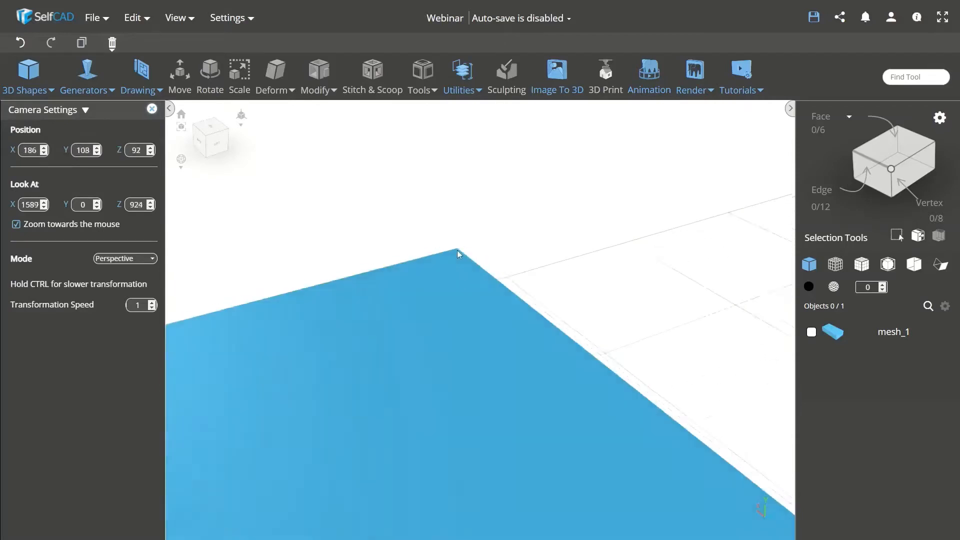
{"action": "scroll", "coordinate": [440, 313], "scroll_direction": "down", "scroll_amount": 6}
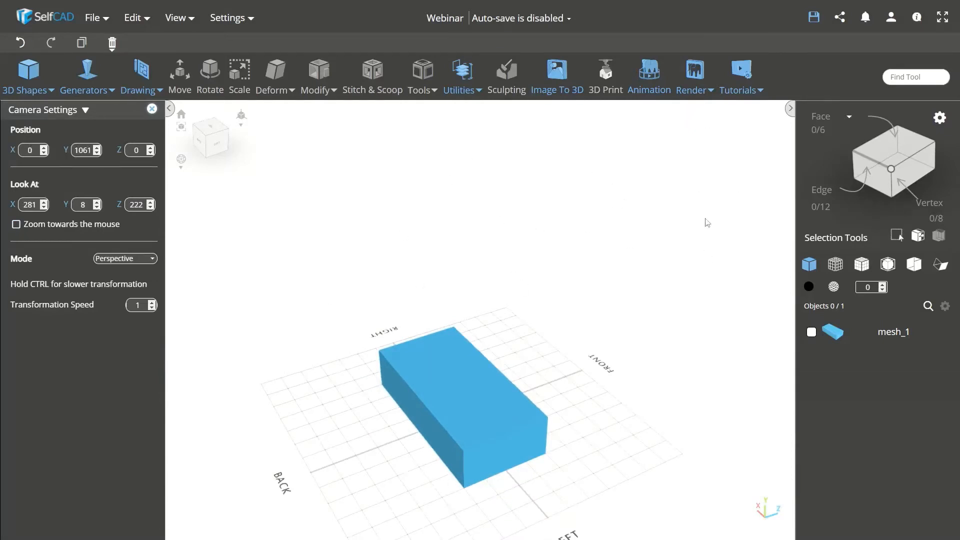
Zoom in and out with zooming towards the mouse turned off, and re-enable that option.
{"action": "scroll", "coordinate": [558, 230], "scroll_direction": "up", "scroll_amount": 6}
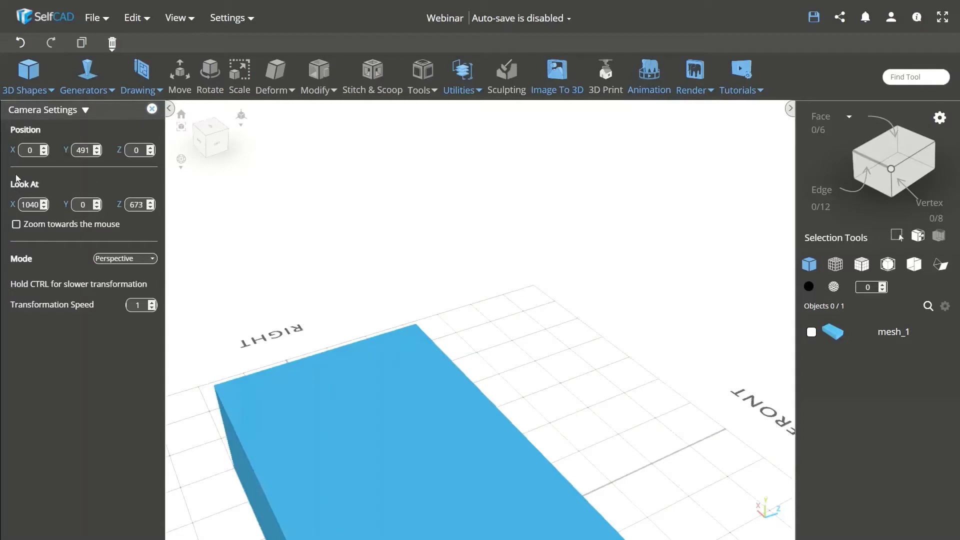
{"action": "scroll", "coordinate": [638, 272], "scroll_direction": "down", "scroll_amount": 5}
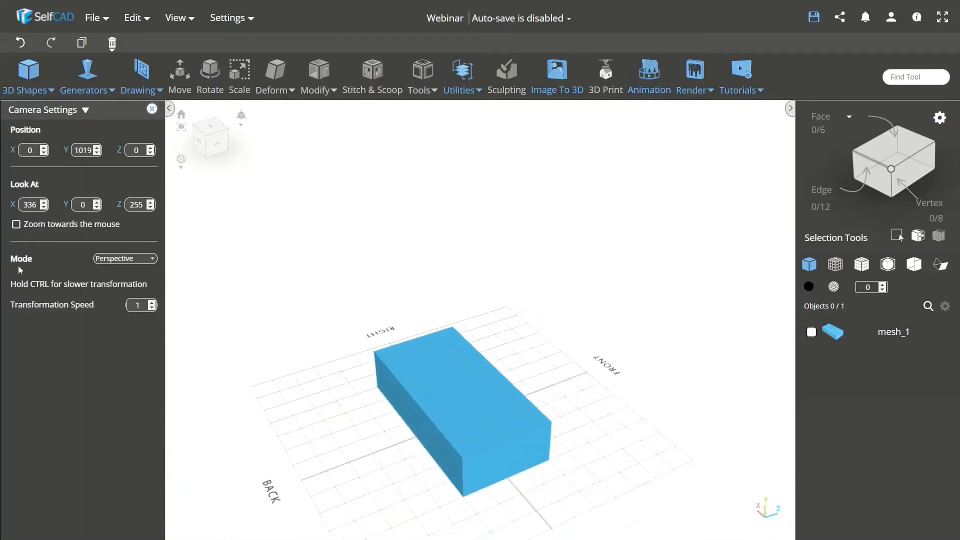
{"action": "left_click", "coordinate": [16, 224]}
Orbit around the box and zoom in and out to view it from slightly different angles.
{"action": "left_click_drag", "start_coordinate": [284, 419], "coordinate": [259, 399]}
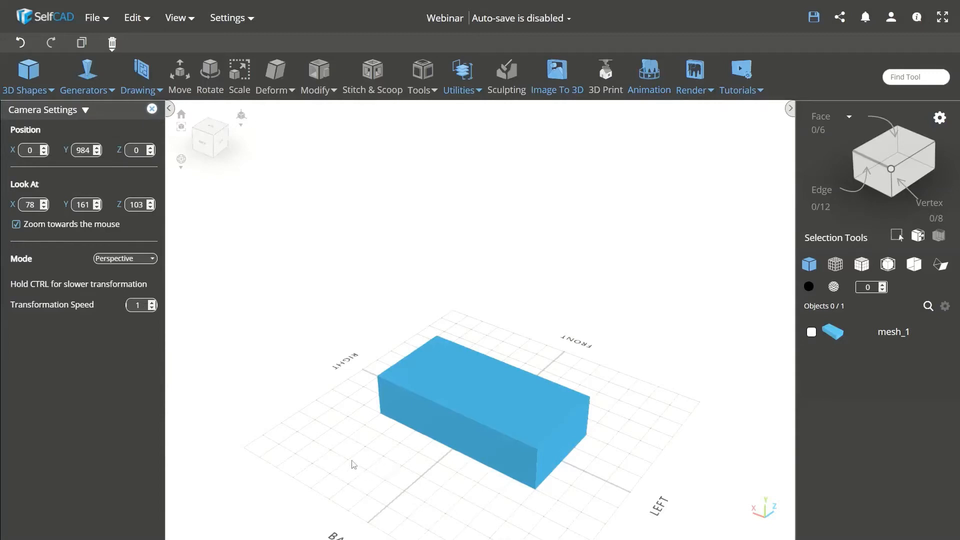
{"action": "left_click_drag", "start_coordinate": [635, 409], "coordinate": [596, 408]}
{"action": "scroll", "coordinate": [417, 427], "scroll_direction": "up", "scroll_amount": 3}
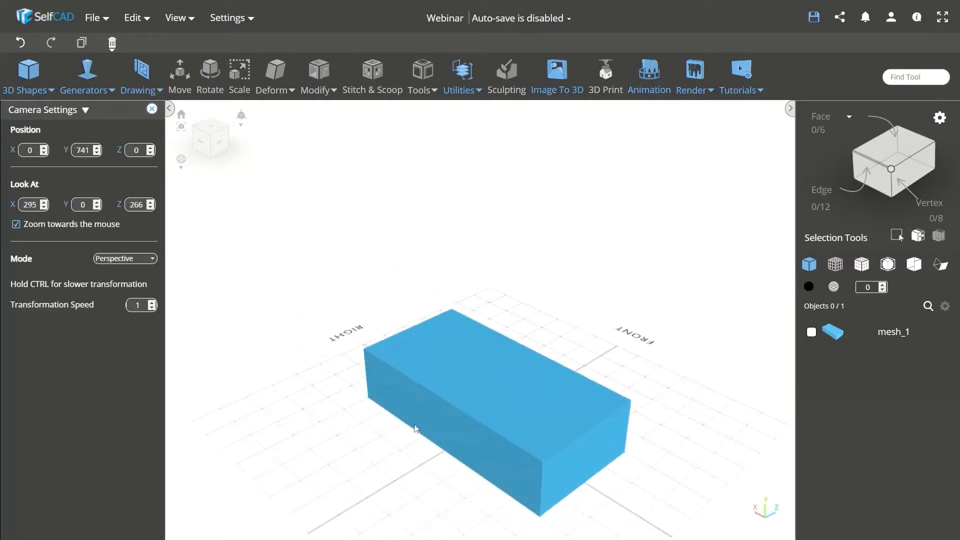
{"action": "scroll", "coordinate": [429, 430], "scroll_direction": "down", "scroll_amount": 6}
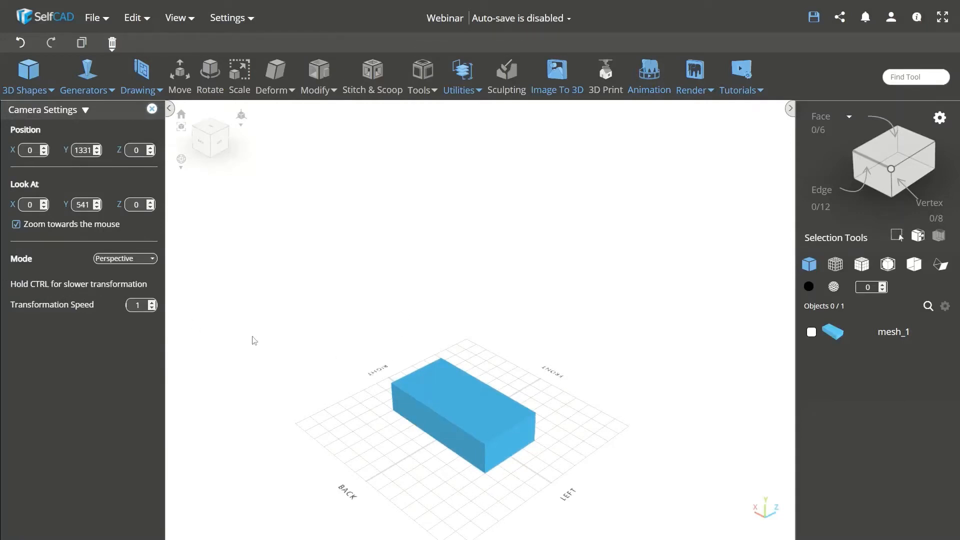
{"action": "left_click_drag", "start_coordinate": [330, 434], "coordinate": [427, 449]}
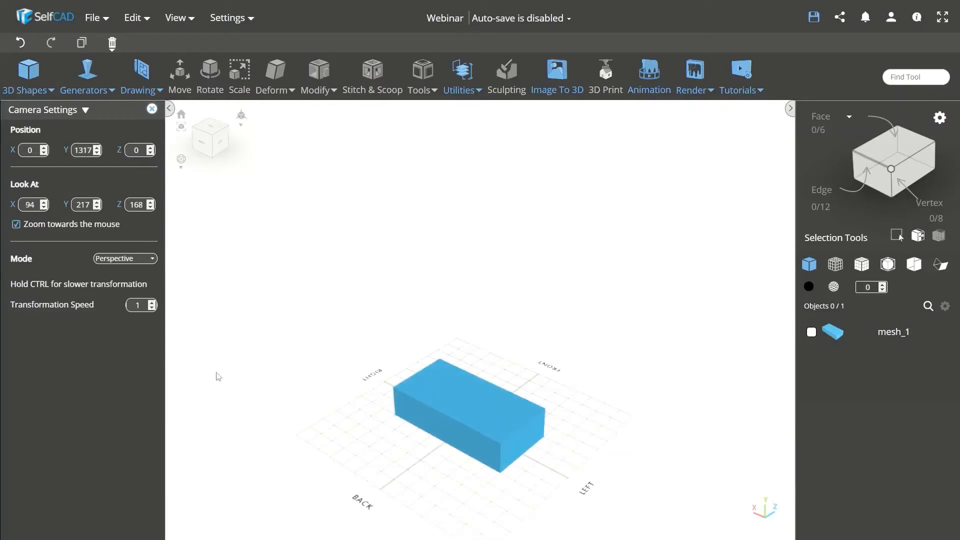
Inspect the available camera modes, keep Perspective and close the camera settings.
{"action": "left_click", "coordinate": [120, 261]}
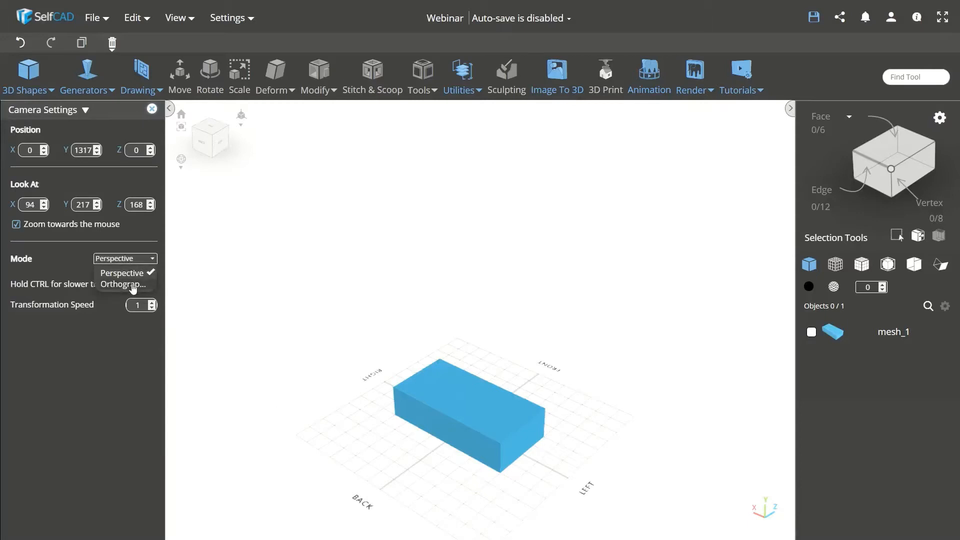
{"action": "left_click", "coordinate": [131, 266]}
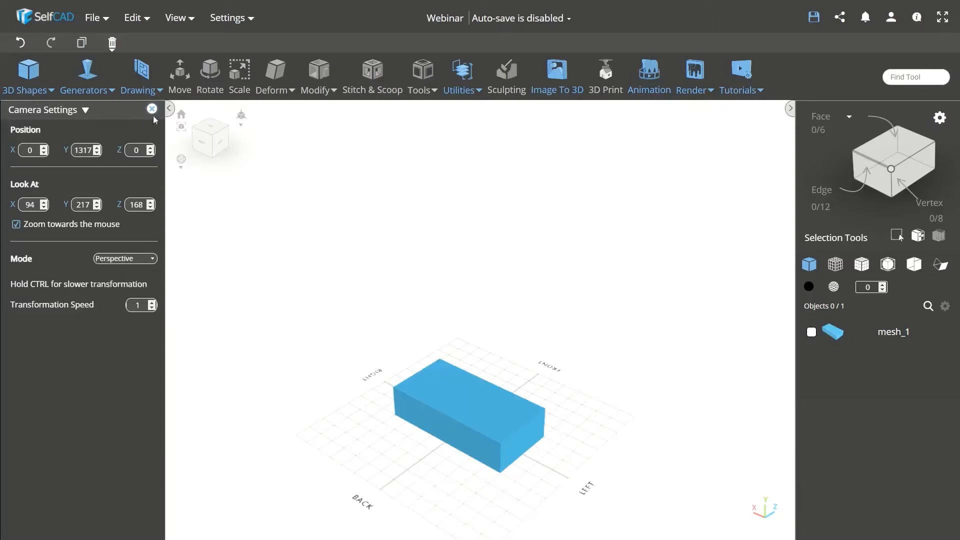
{"action": "left_click", "coordinate": [151, 109]}
Reset the camera to the home view and orbit around the box towards its right end in perspective.
{"action": "mouse_move", "coordinate": [78, 119]}
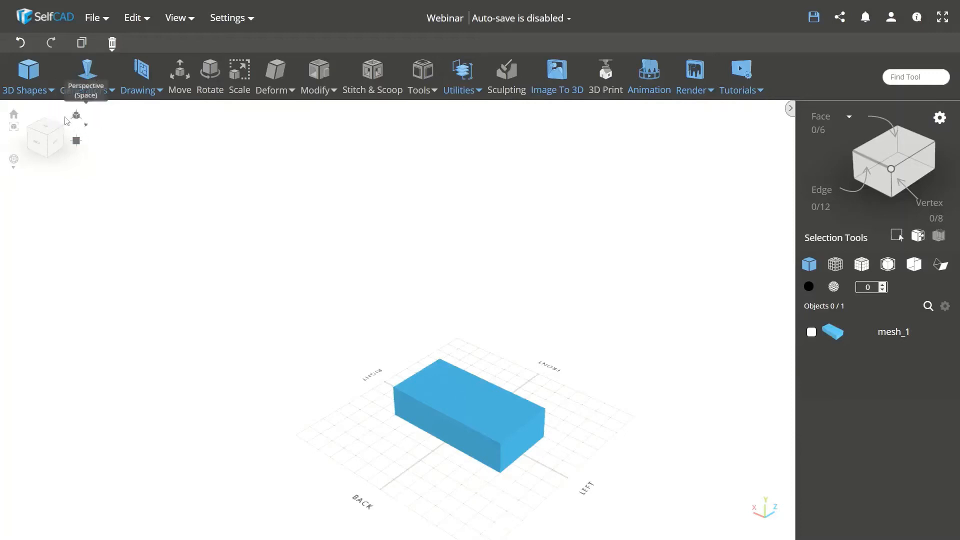
{"action": "left_click", "coordinate": [14, 115]}
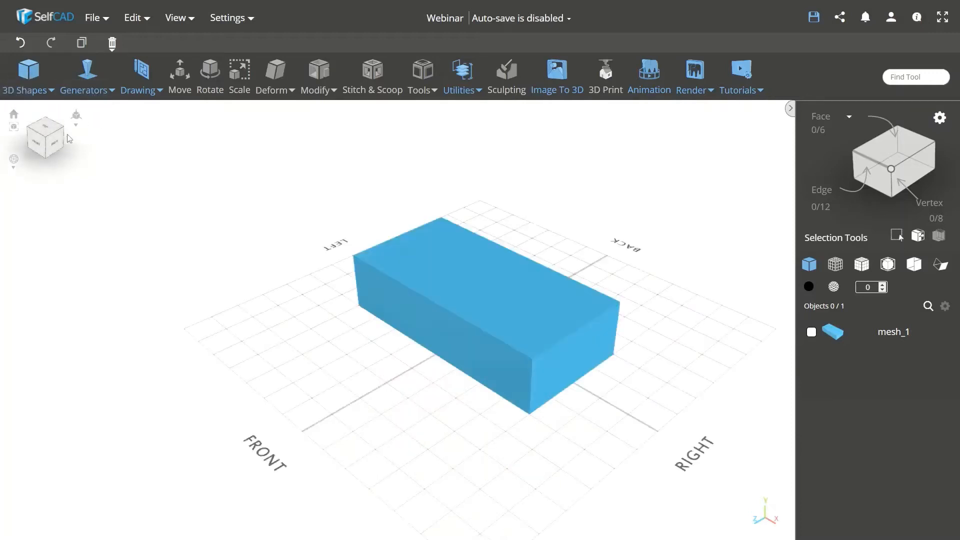
{"action": "mouse_move", "coordinate": [77, 118]}
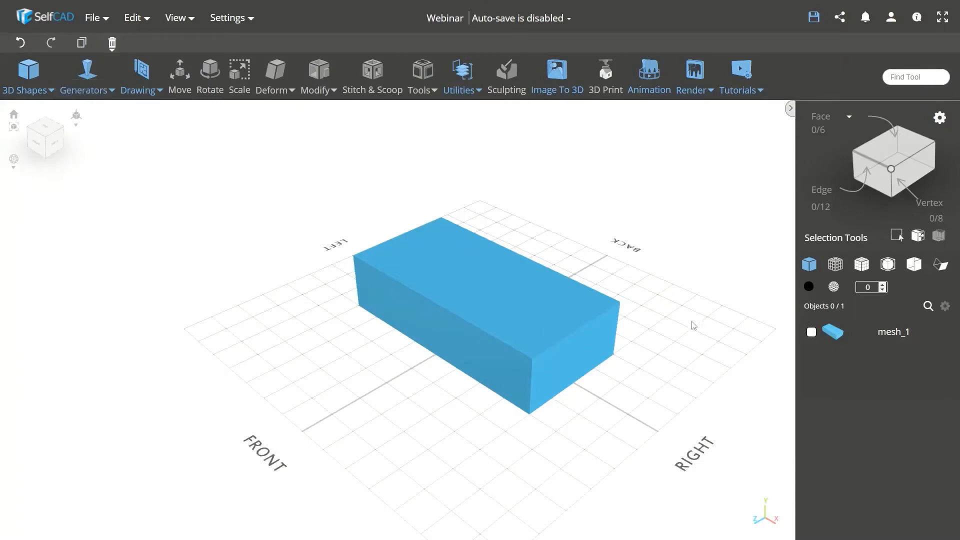
{"action": "left_click_drag", "start_coordinate": [716, 332], "coordinate": [624, 276]}
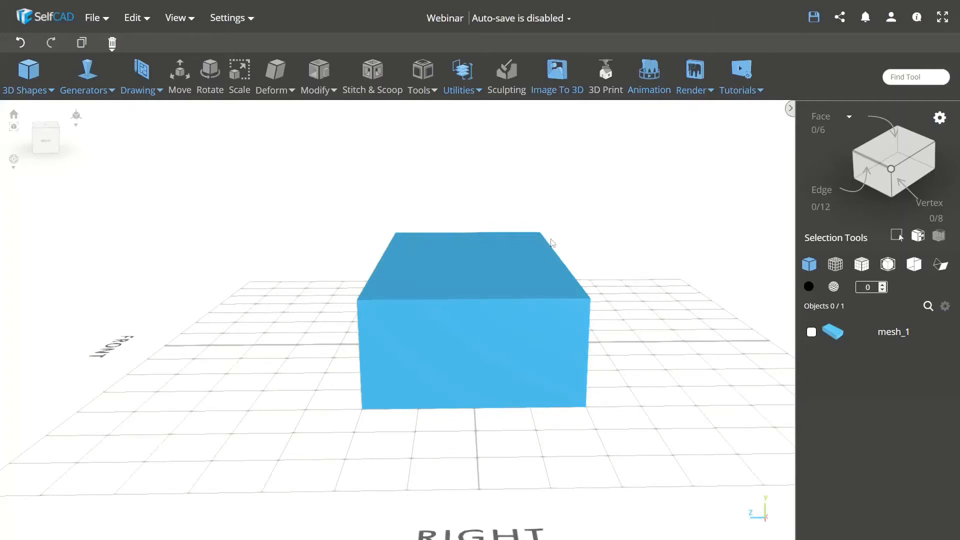
{"action": "scroll", "coordinate": [524, 316], "scroll_direction": "down", "scroll_amount": 3}
{"action": "left_click_drag", "start_coordinate": [659, 293], "coordinate": [701, 300]}
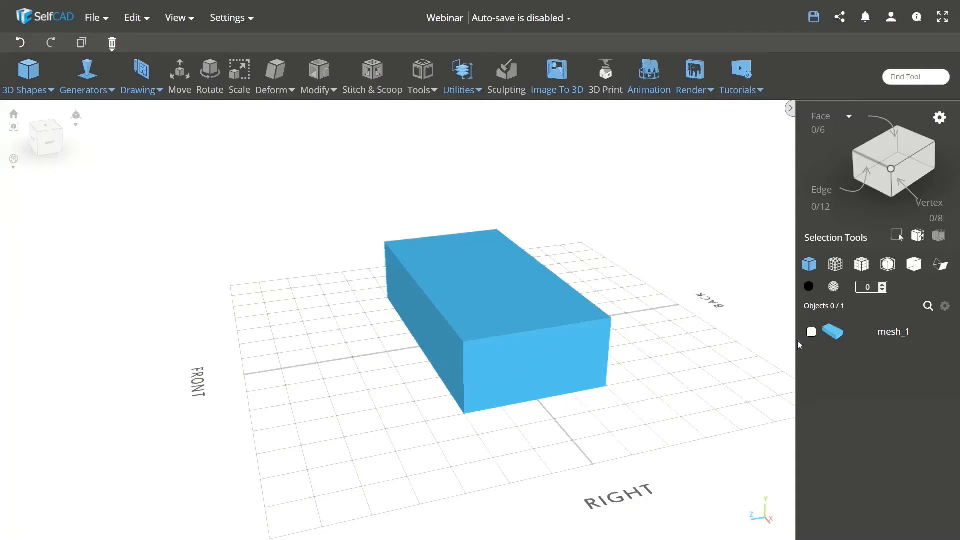
Select the right and left end faces of mesh_1 and convert the selection to their edges.
{"action": "left_click", "coordinate": [812, 333]}
{"action": "right_click_drag", "start_coordinate": [673, 276], "coordinate": [642, 266]}
{"action": "left_click", "coordinate": [821, 118]}
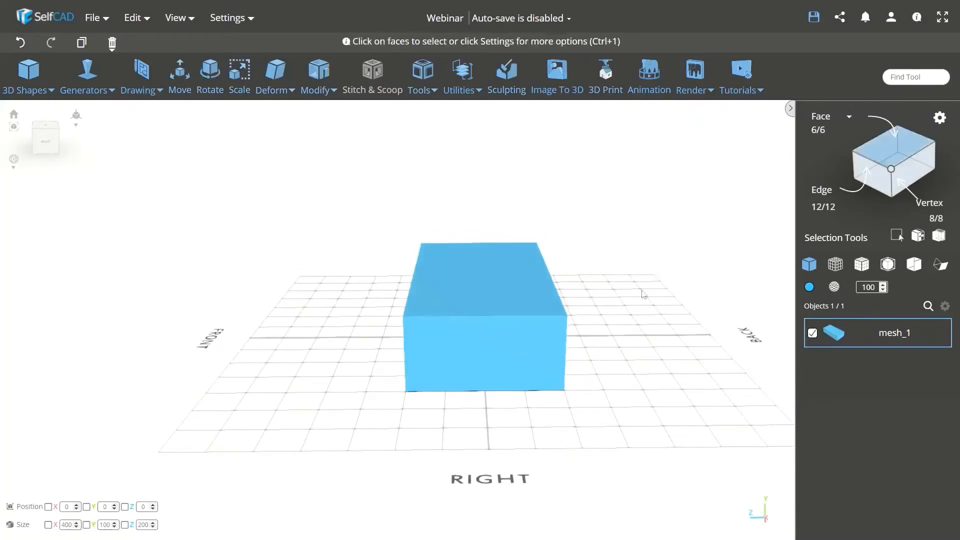
{"action": "left_click", "coordinate": [507, 344]}
{"action": "right_click_drag", "start_coordinate": [233, 234], "coordinate": [467, 344]}
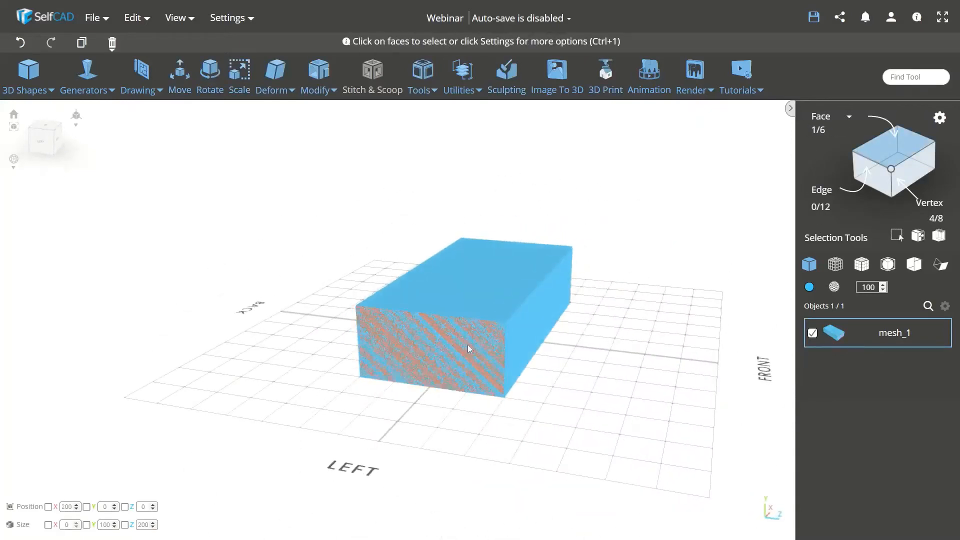
{"action": "left_click", "coordinate": [465, 344]}
{"action": "left_click", "coordinate": [819, 207]}
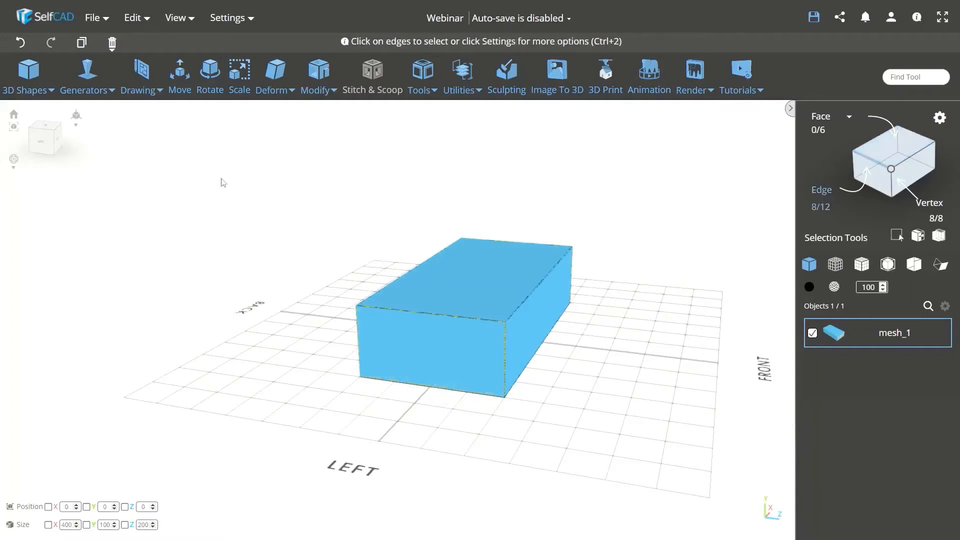
Copy the selected end-face edges as a separate profile and hide mesh_1.
{"action": "left_click", "coordinate": [77, 44]}
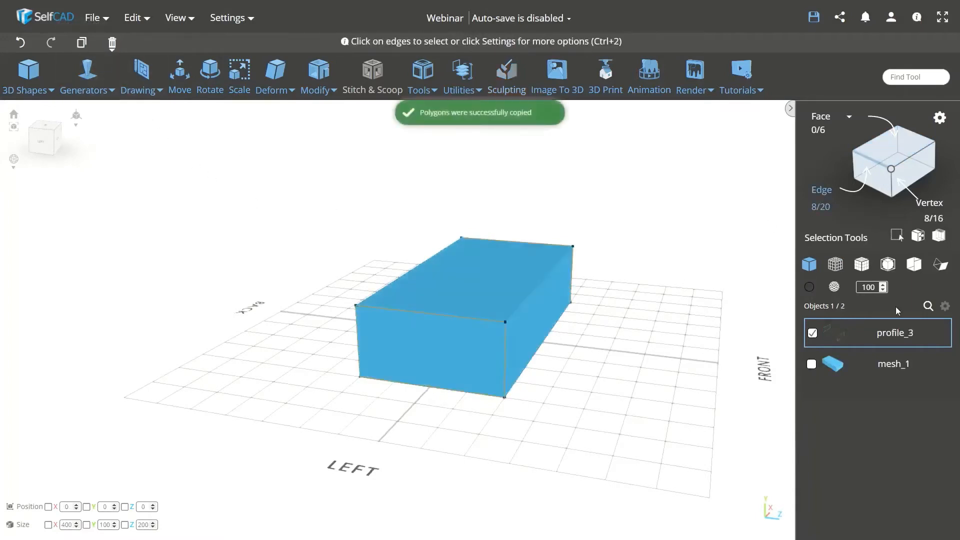
{"action": "left_click", "coordinate": [945, 306]}
{"action": "left_click", "coordinate": [935, 375]}
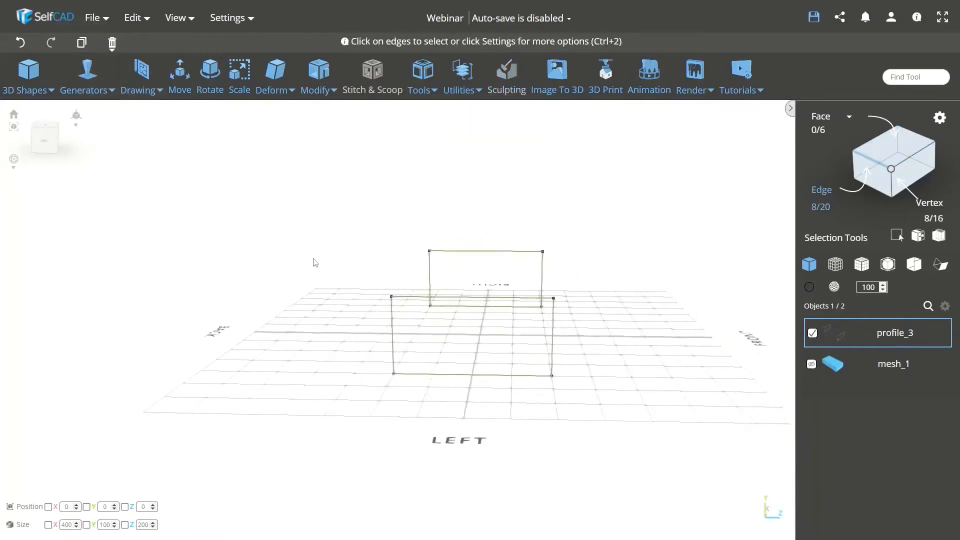
Compare the two rectangular outlines from the standard left view in perspective at different zoom levels.
{"action": "left_click", "coordinate": [46, 142]}
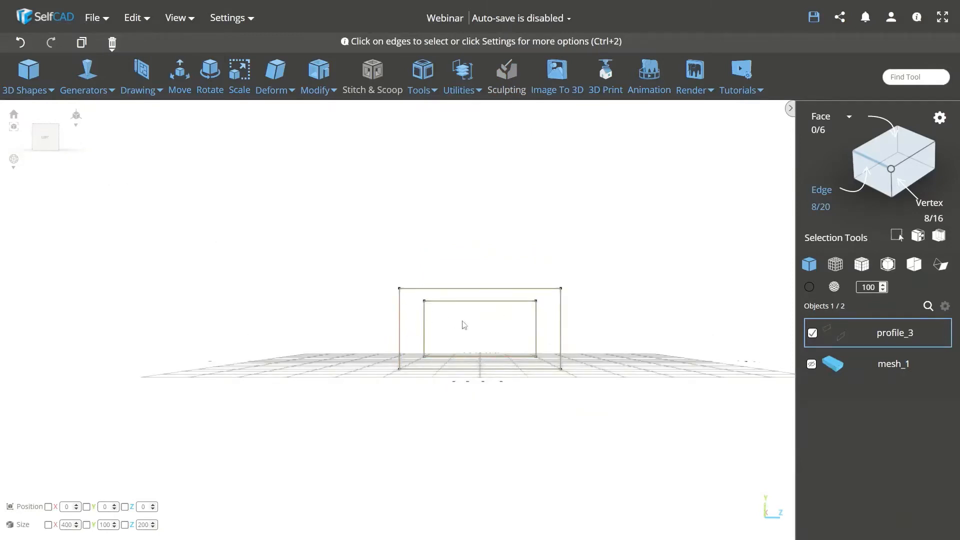
{"action": "scroll", "coordinate": [472, 326], "scroll_direction": "up", "scroll_amount": 1}
{"action": "scroll", "coordinate": [473, 340], "scroll_direction": "up", "scroll_amount": 1}
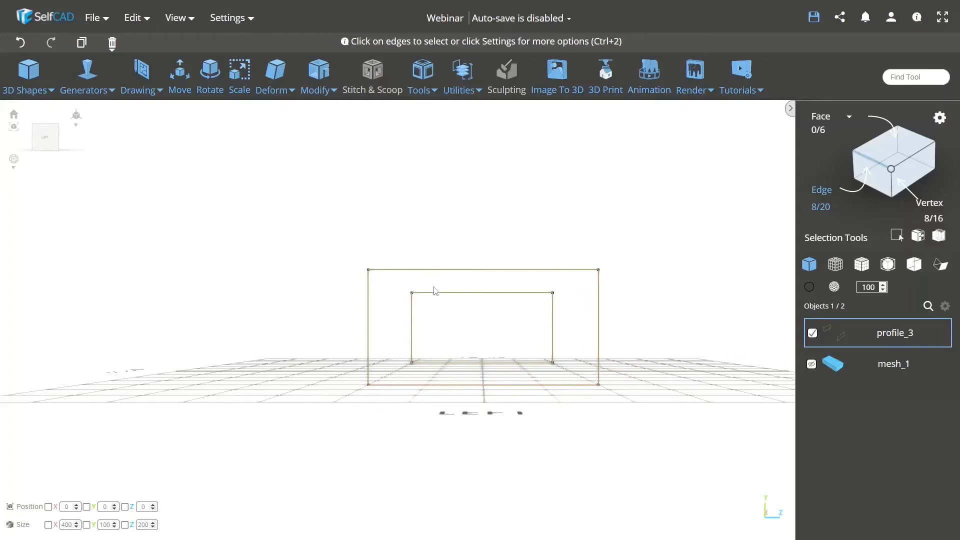
{"action": "scroll", "coordinate": [462, 329], "scroll_direction": "up", "scroll_amount": 3}
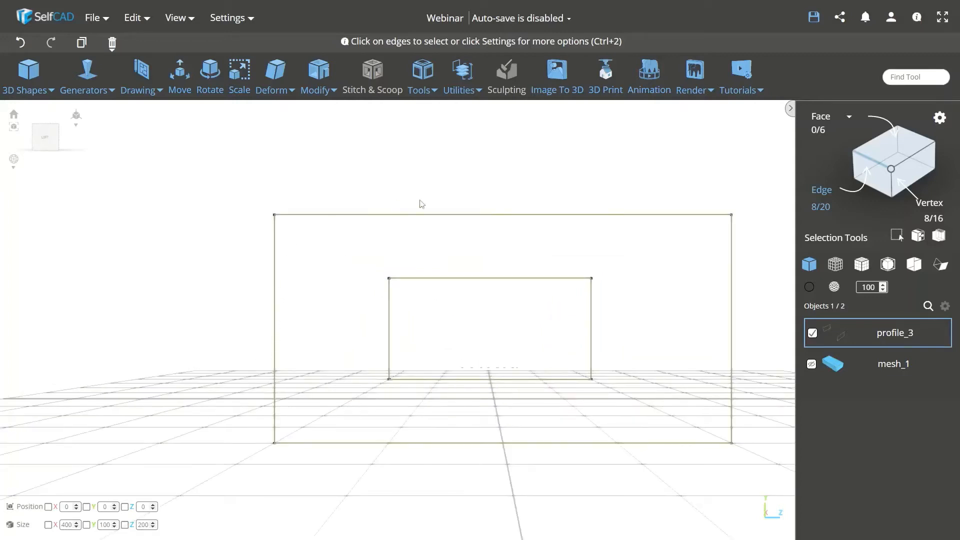
{"action": "scroll", "coordinate": [453, 307], "scroll_direction": "up", "scroll_amount": 1}
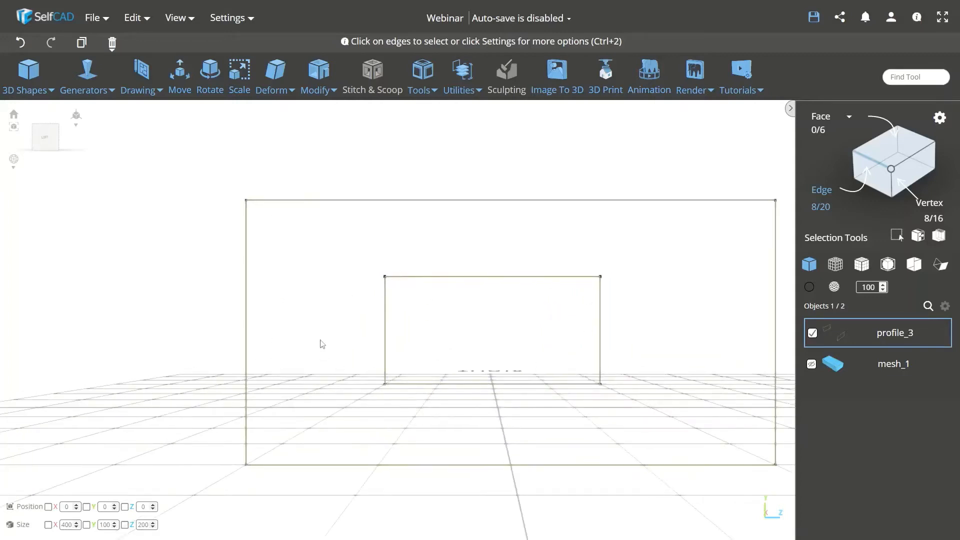
{"action": "scroll", "coordinate": [436, 369], "scroll_direction": "down", "scroll_amount": 4}
Orbit around the outlines and compare their apparent sizes from the standard right view in perspective.
{"action": "left_click_drag", "start_coordinate": [270, 265], "coordinate": [553, 285]}
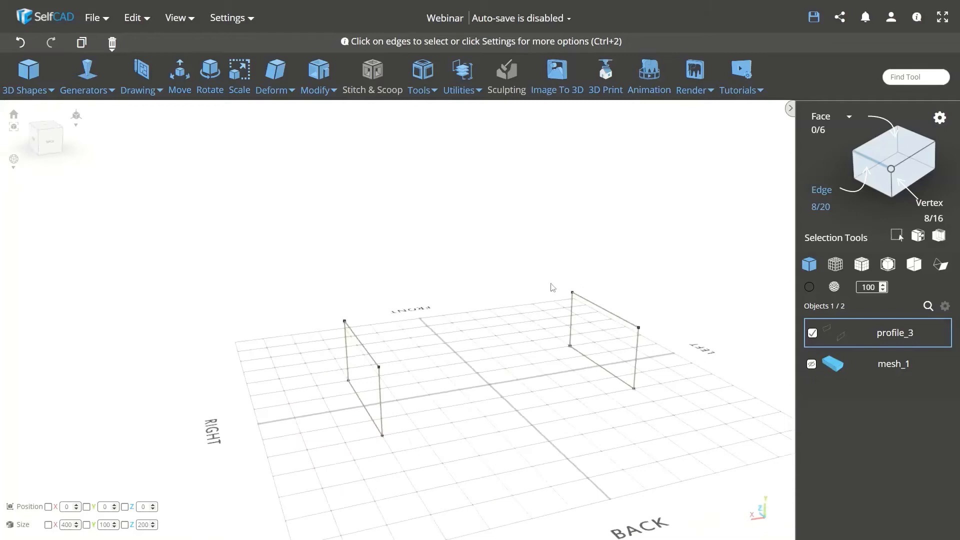
{"action": "left_click", "coordinate": [48, 145]}
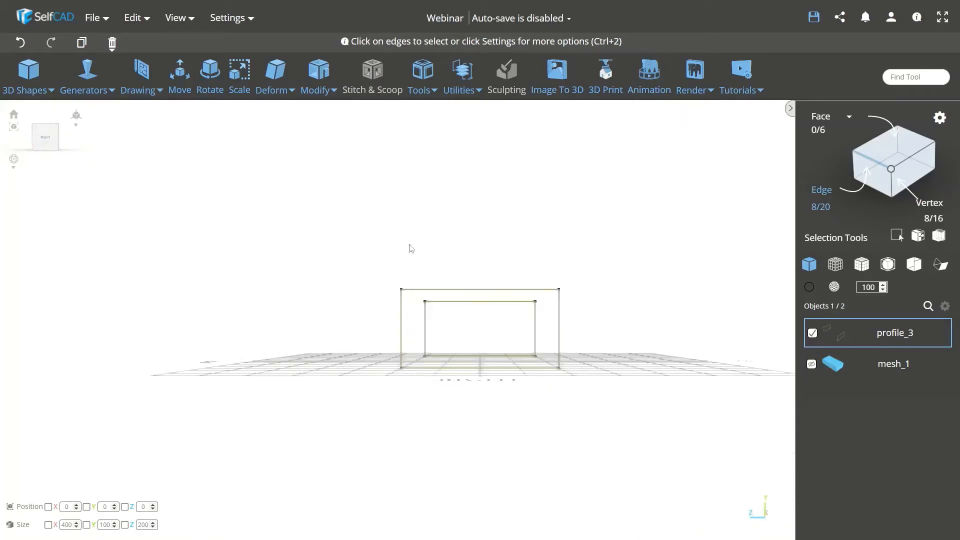
{"action": "scroll", "coordinate": [499, 317], "scroll_direction": "up", "scroll_amount": 5}
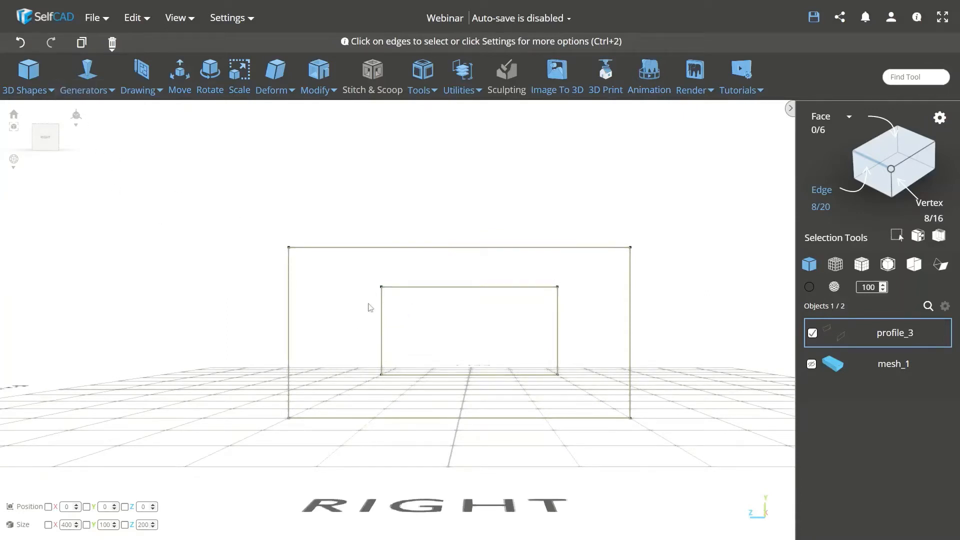
{"action": "left_click", "coordinate": [46, 142]}
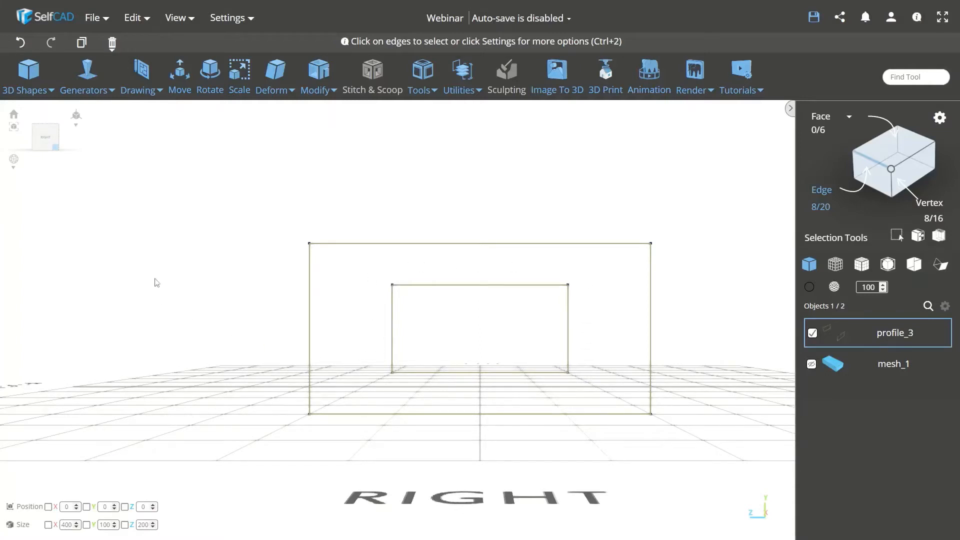
Switch the camera to orthographic projection and orbit around the two rectangular outlines.
{"action": "left_click", "coordinate": [76, 115]}
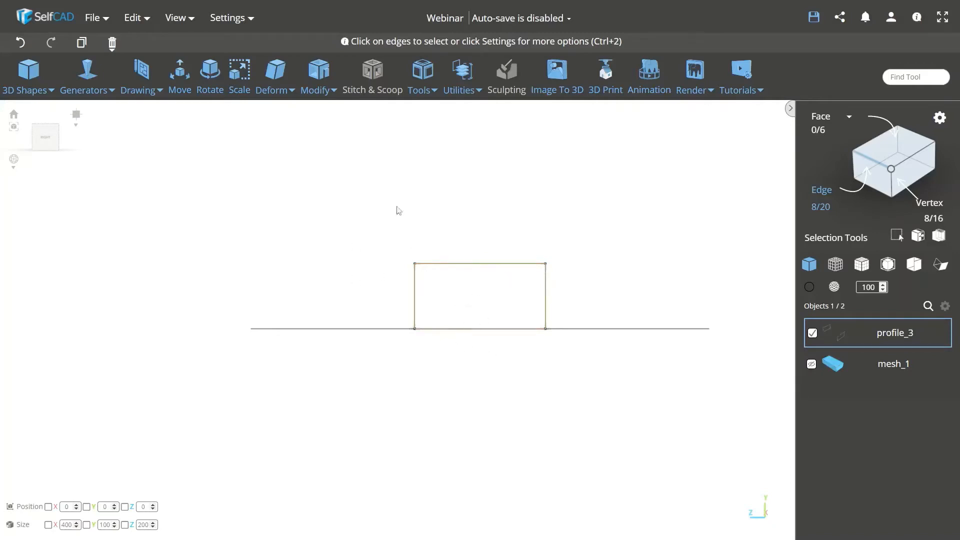
{"action": "left_click_drag", "start_coordinate": [290, 208], "coordinate": [488, 255]}
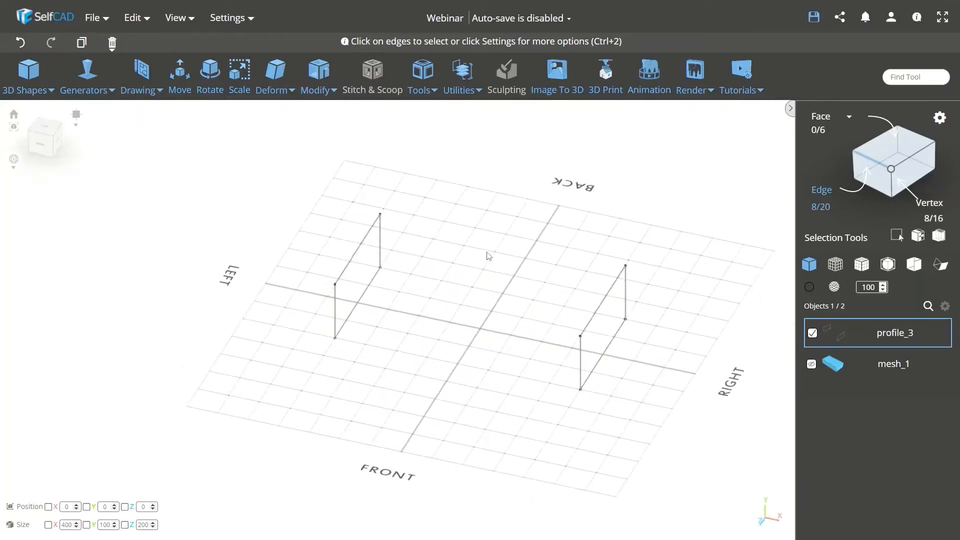
{"action": "left_click_drag", "start_coordinate": [591, 272], "coordinate": [482, 251]}
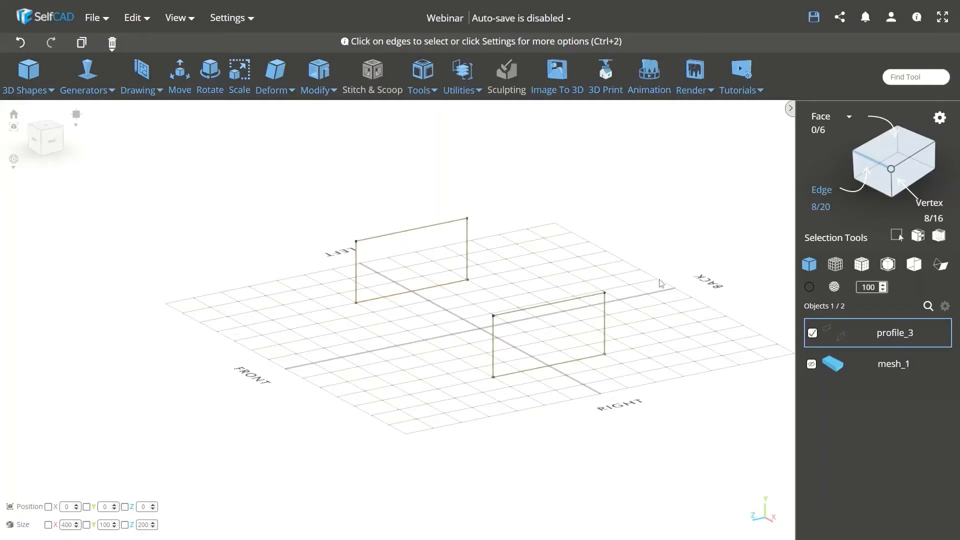
{"action": "right_click_drag", "start_coordinate": [660, 283], "coordinate": [461, 285]}
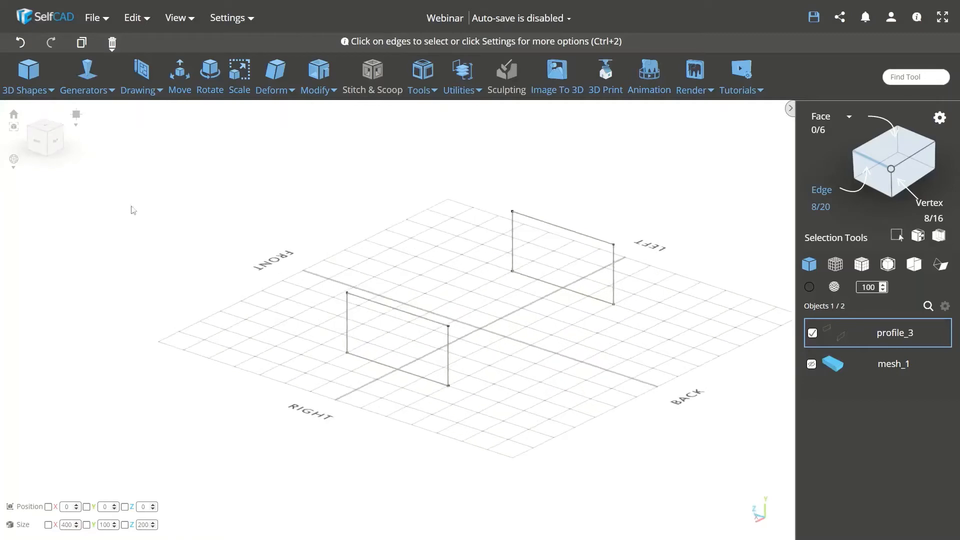
{"action": "right_click_drag", "start_coordinate": [302, 244], "coordinate": [458, 279]}
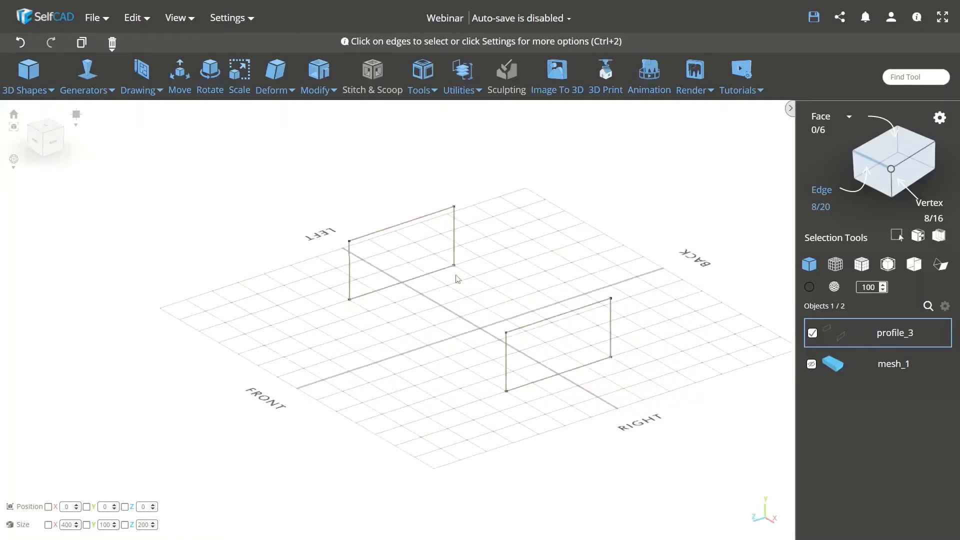
{"action": "mouse_move", "coordinate": [79, 124]}
{"action": "key", "text": "space"}
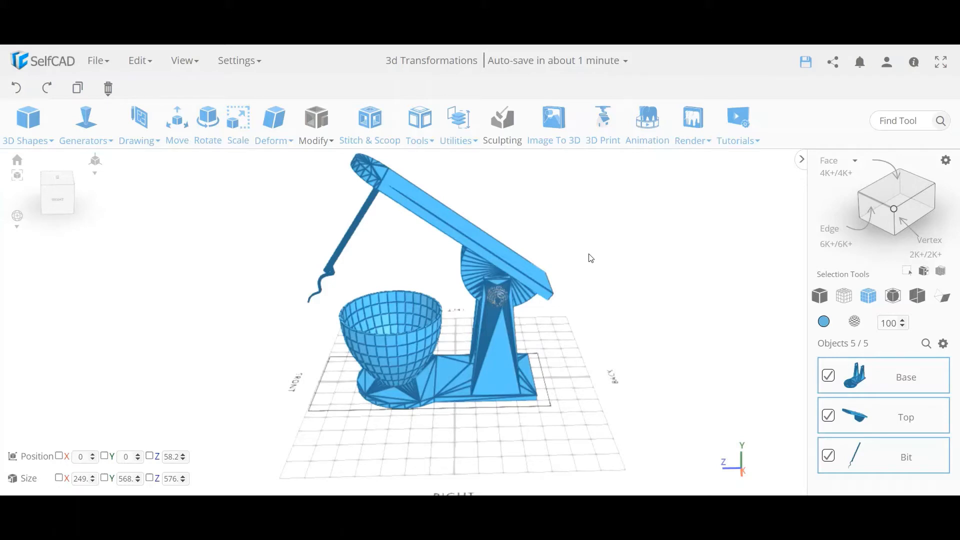
Hide all the objects in the 3d Transformations scene, leaving an empty workspace.
{"action": "left_click_drag", "start_coordinate": [469, 278], "coordinate": [488, 270]}
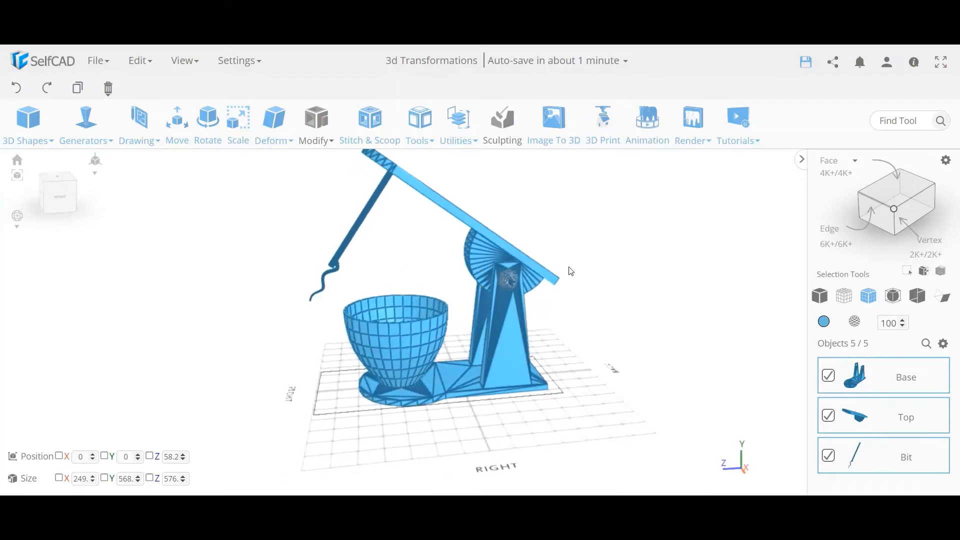
{"action": "right_click_drag", "start_coordinate": [569, 266], "coordinate": [567, 284]}
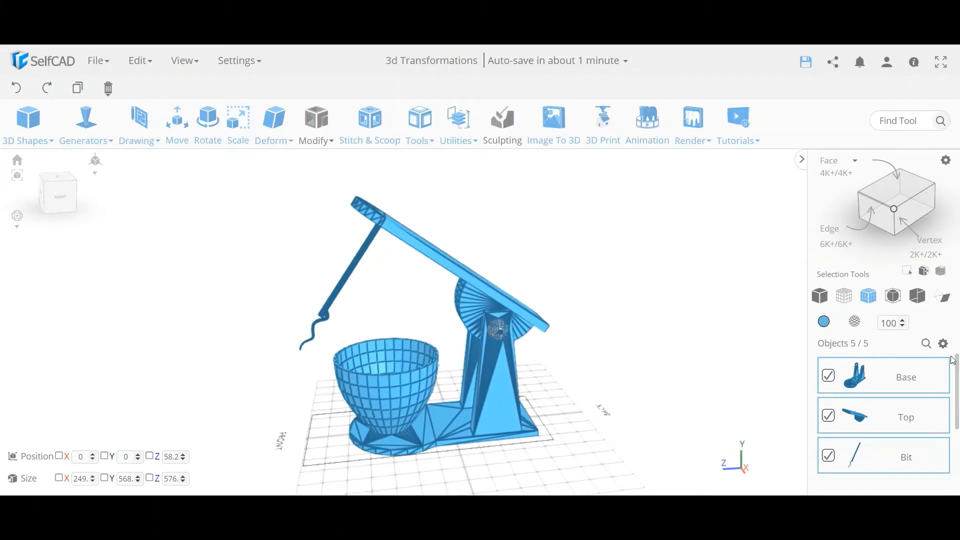
{"action": "left_click", "coordinate": [944, 344]}
{"action": "left_click", "coordinate": [936, 386]}
{"action": "scroll", "coordinate": [400, 348], "scroll_direction": "down", "scroll_amount": 3}
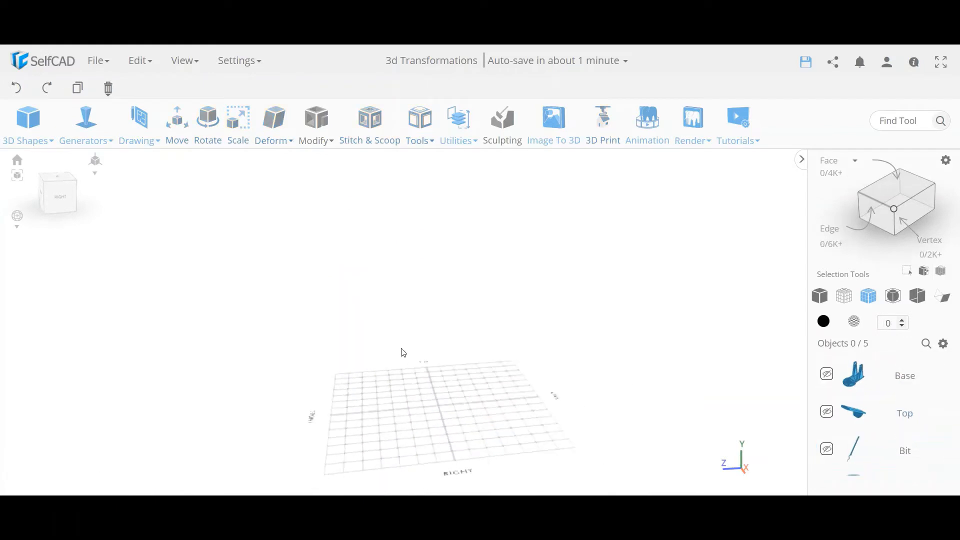
Add a cube with default values: width, height and depth 100, and one segment in each direction.
{"action": "right_click_drag", "start_coordinate": [401, 349], "coordinate": [405, 338]}
{"action": "left_click_drag", "start_coordinate": [407, 341], "coordinate": [396, 359]}
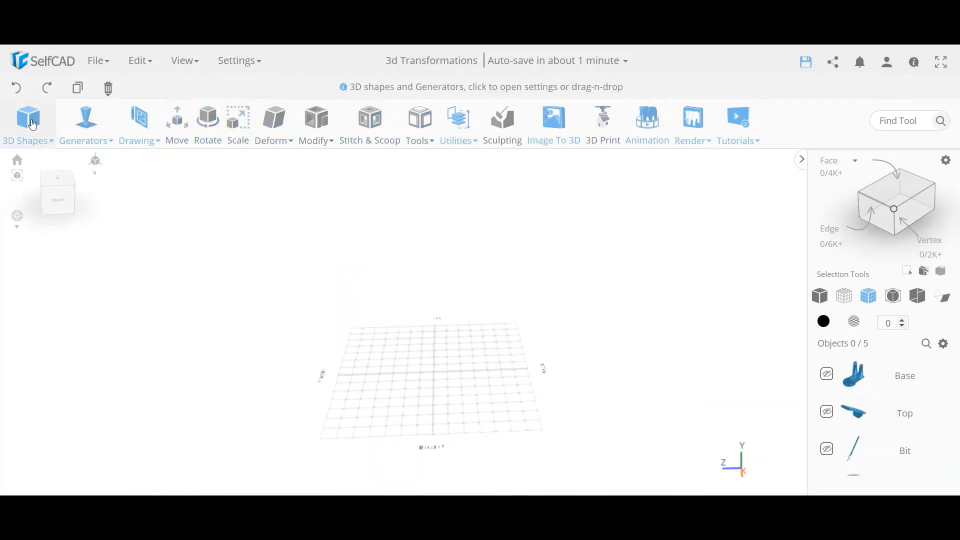
{"action": "left_click", "coordinate": [37, 157]}
{"action": "scroll", "coordinate": [157, 300], "scroll_direction": "down", "scroll_amount": 2}
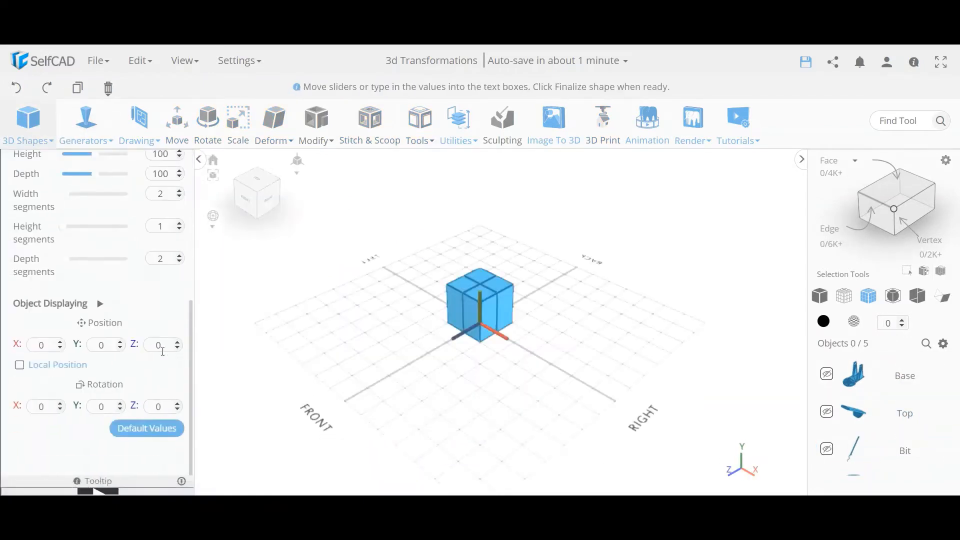
{"action": "left_click", "coordinate": [161, 428]}
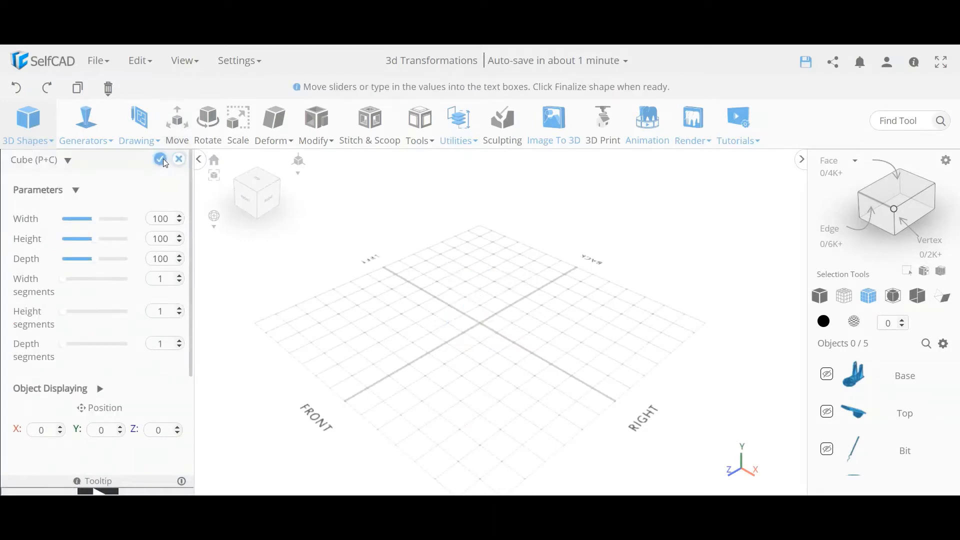
{"action": "left_click", "coordinate": [161, 160]}
Orbit around the new cube to examine its placement relative to the workspace axes.
{"action": "left_click_drag", "start_coordinate": [424, 285], "coordinate": [466, 283]}
{"action": "mouse_move", "coordinate": [508, 321]}
{"action": "left_mouse_down"}
{"action": "mouse_move", "coordinate": [478, 337]}
{"action": "mouse_move", "coordinate": [502, 328]}
{"action": "left_mouse_up"}
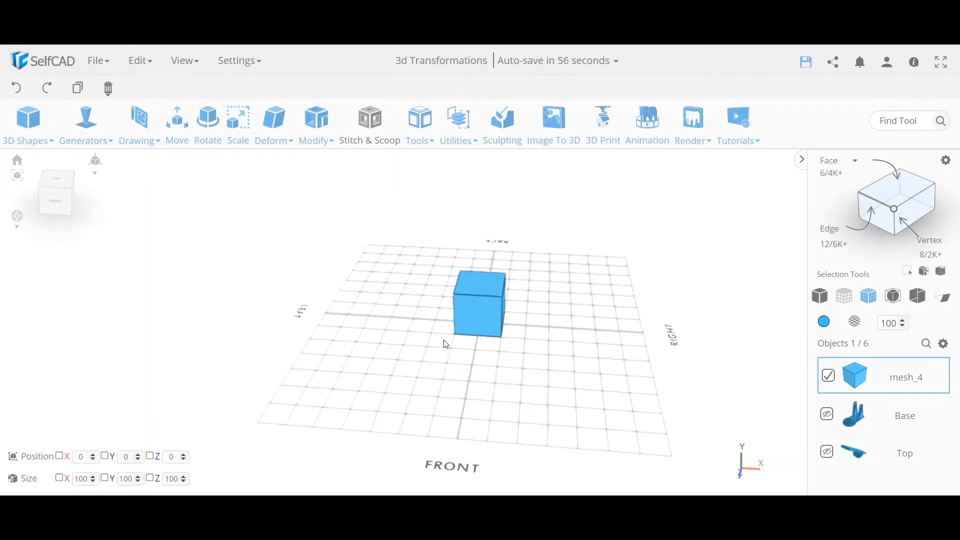
{"action": "left_click_drag", "start_coordinate": [434, 359], "coordinate": [405, 366]}
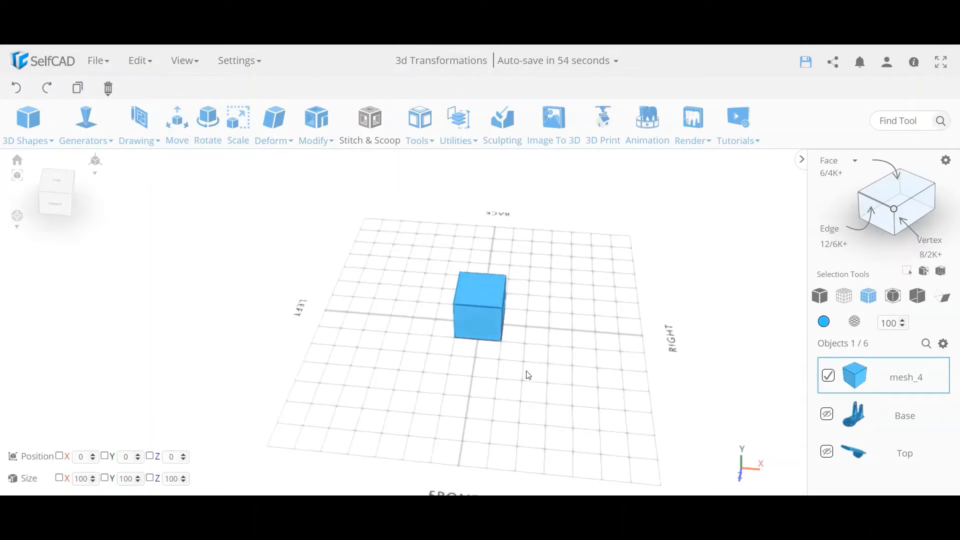
{"action": "left_click_drag", "start_coordinate": [577, 342], "coordinate": [574, 328]}
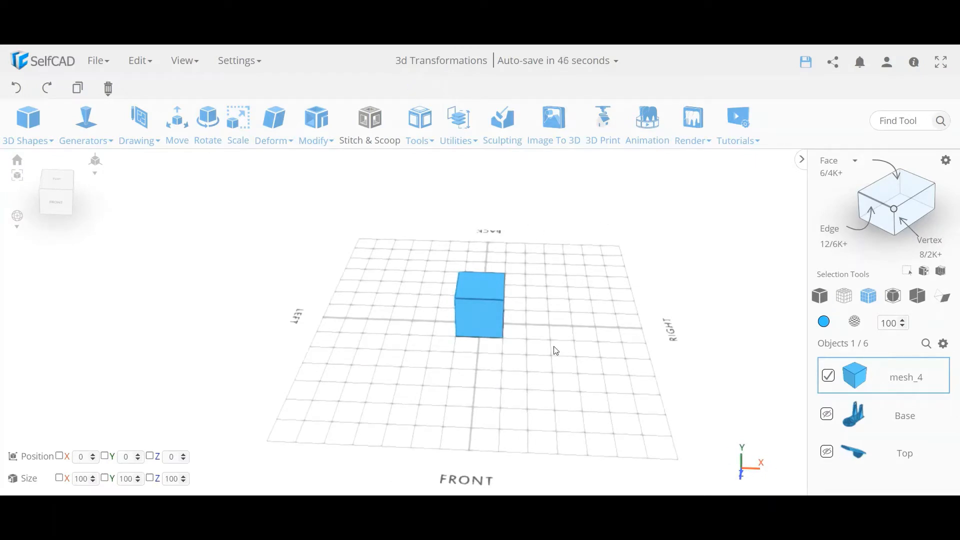
{"action": "left_click_drag", "start_coordinate": [512, 338], "coordinate": [514, 334]}
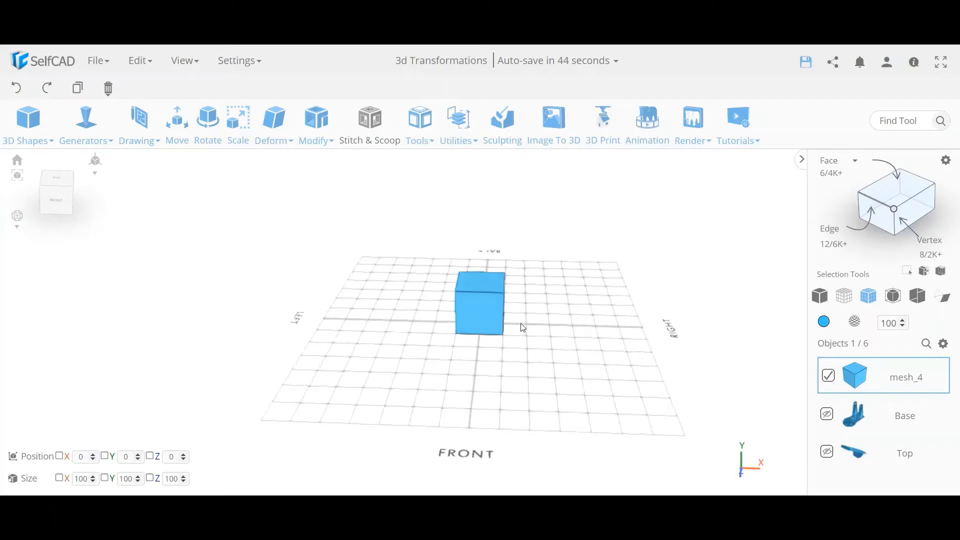
{"action": "left_click_drag", "start_coordinate": [665, 393], "coordinate": [591, 398]}
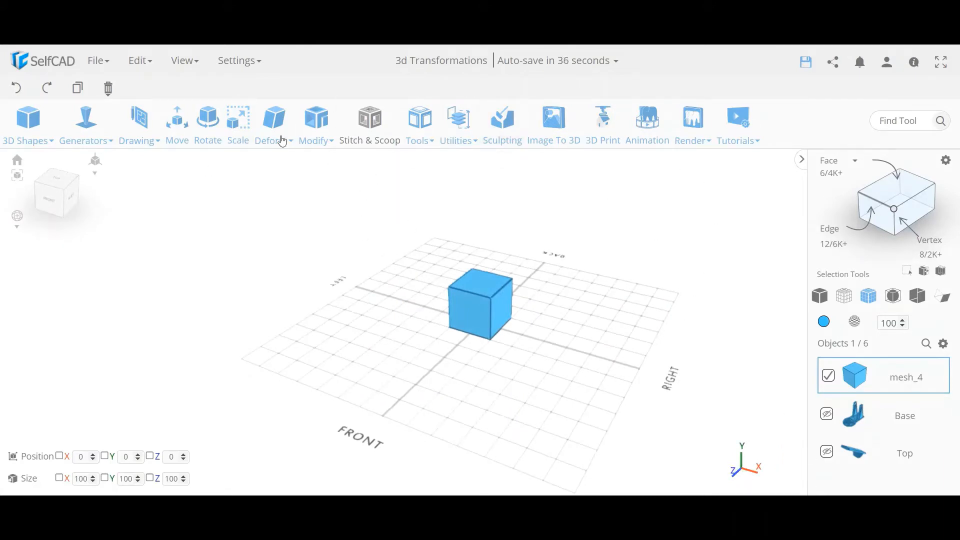
Preview the Back / Front and Left / Right workspace planes around the cube, and discard the workspace changes.
{"action": "left_click", "coordinate": [238, 62]}
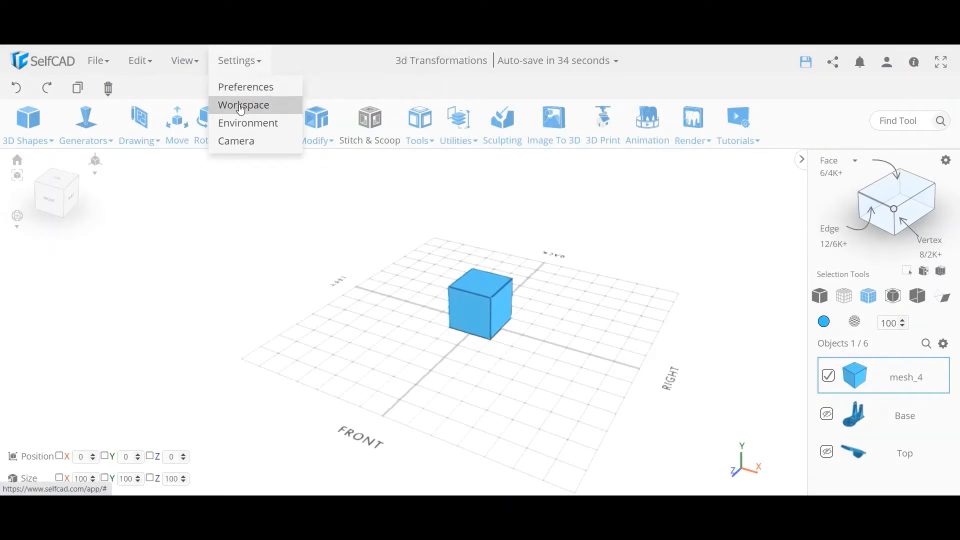
{"action": "left_click", "coordinate": [241, 108]}
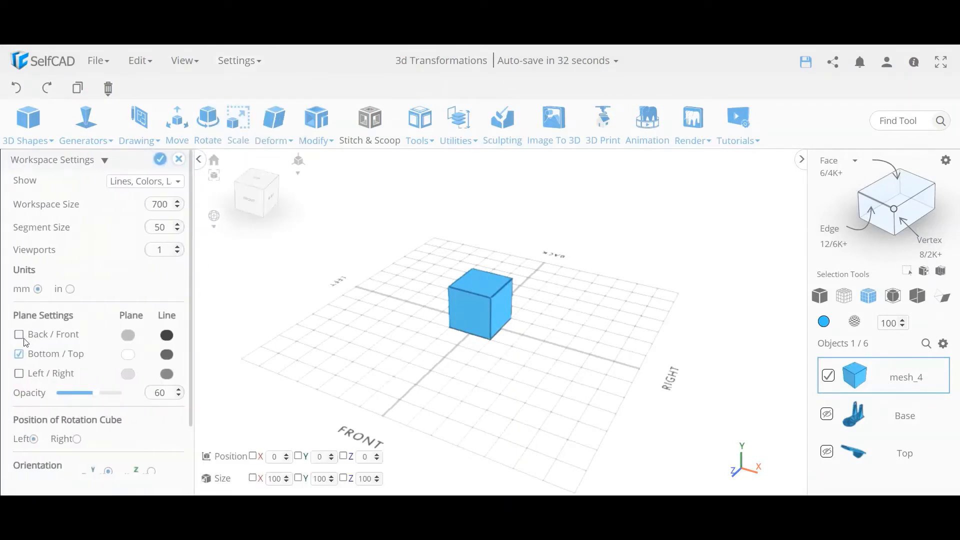
{"action": "left_click", "coordinate": [19, 334]}
{"action": "left_click", "coordinate": [19, 374]}
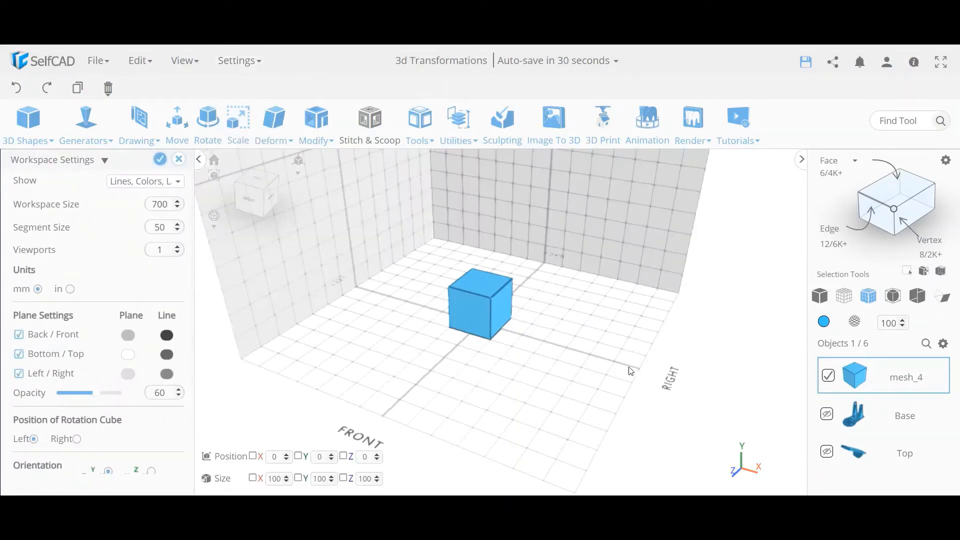
{"action": "right_click_drag", "start_coordinate": [630, 371], "coordinate": [576, 364]}
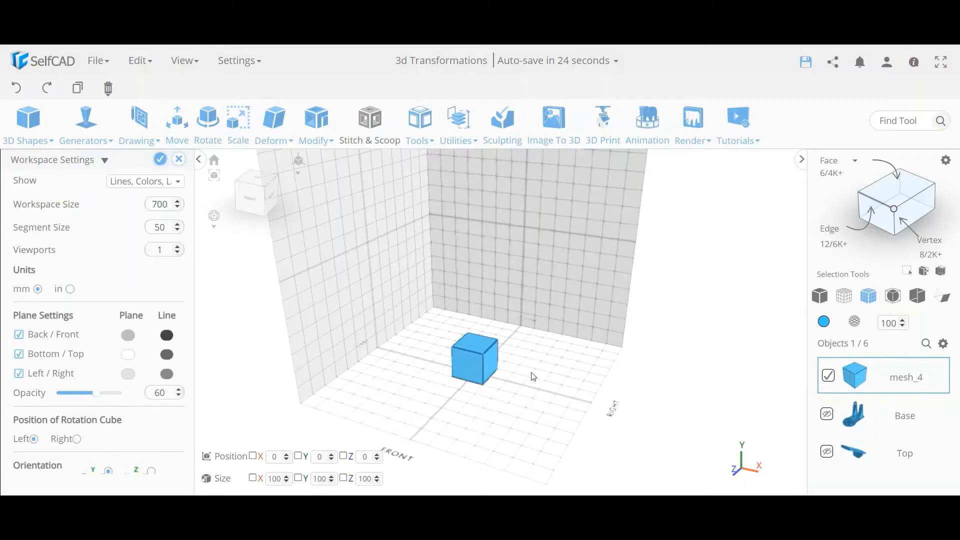
{"action": "mouse_move", "coordinate": [485, 388]}
{"action": "right_mouse_down"}
{"action": "mouse_move", "coordinate": [510, 399]}
{"action": "mouse_move", "coordinate": [497, 379]}
{"action": "mouse_move", "coordinate": [482, 385]}
{"action": "right_mouse_up"}
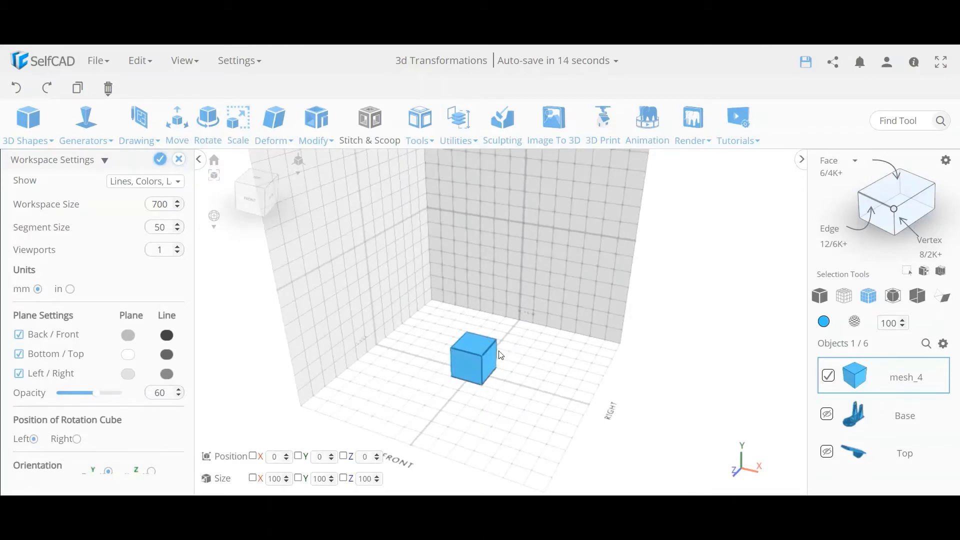
{"action": "left_click", "coordinate": [179, 159]}
Move the cube across the grid to X 5, Z 16, and undo a trial lift along Y.
{"action": "left_click", "coordinate": [488, 316]}
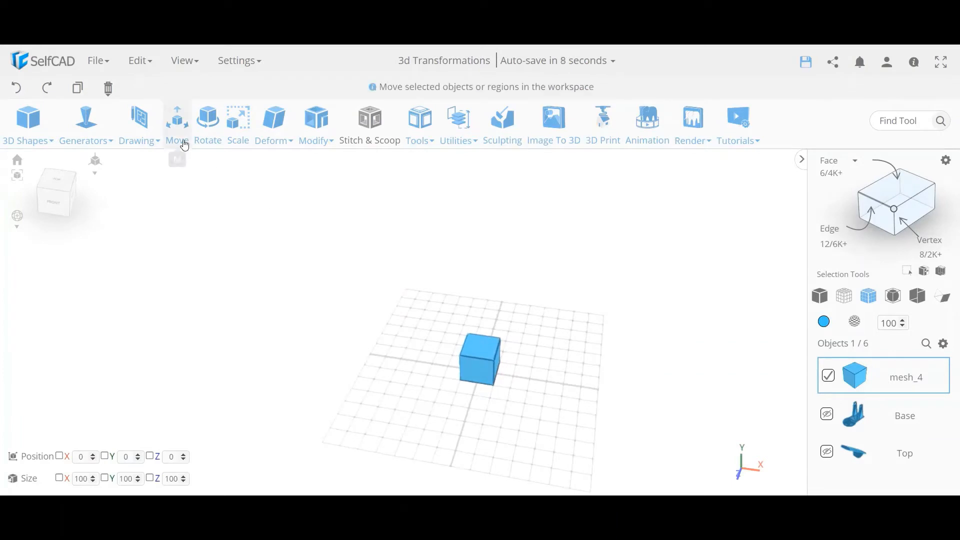
{"action": "left_click", "coordinate": [177, 120]}
{"action": "left_click_drag", "start_coordinate": [511, 380], "coordinate": [547, 377]}
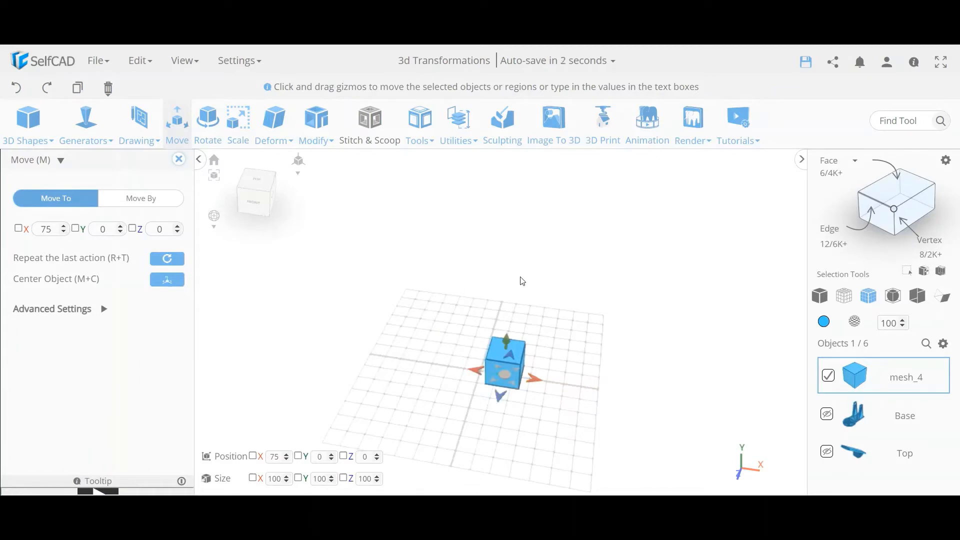
{"action": "left_click_drag", "start_coordinate": [500, 396], "coordinate": [446, 389]}
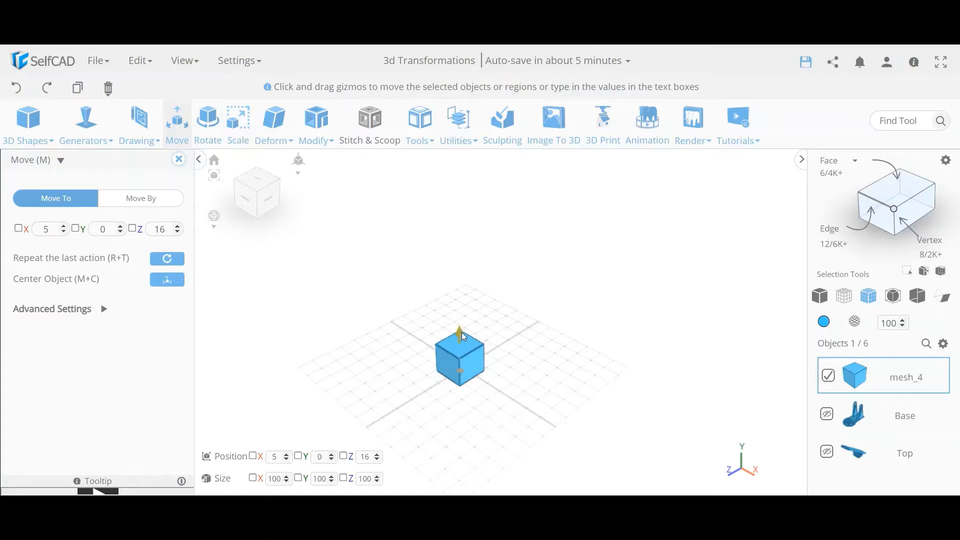
{"action": "left_click_drag", "start_coordinate": [460, 334], "coordinate": [458, 252]}
{"action": "left_click", "coordinate": [17, 88]}
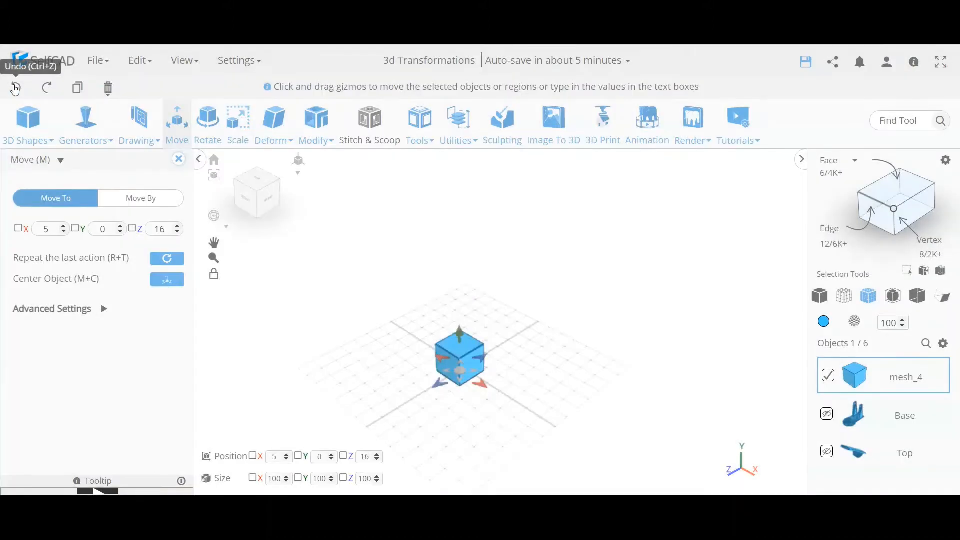
Pull the cube's right-side face out to X 166, and undo its shift along Z to 137.
{"action": "left_click", "coordinate": [473, 367]}
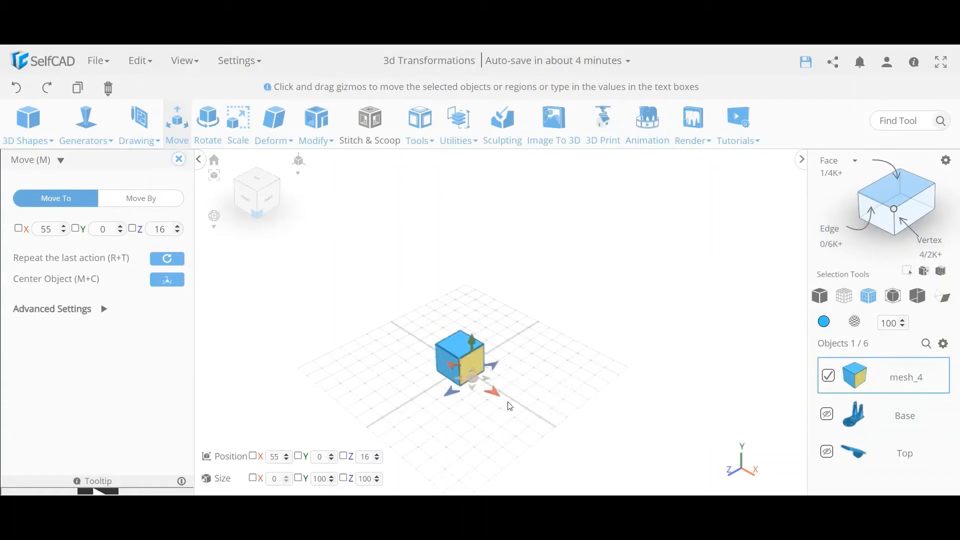
{"action": "left_click_drag", "start_coordinate": [497, 399], "coordinate": [437, 438]}
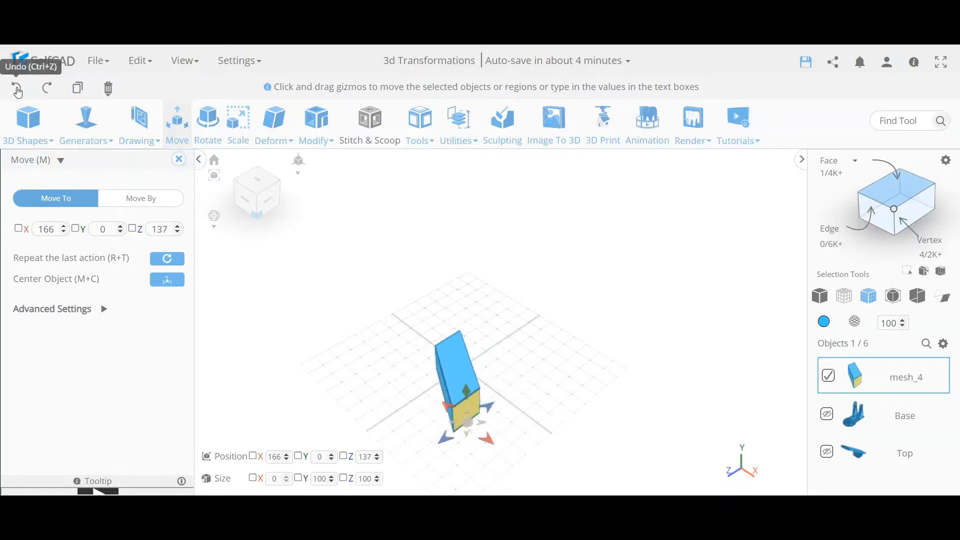
{"action": "left_click", "coordinate": [16, 88]}
Try moving the stretched box's front face along Z, and undo the face edits to restore the cube.
{"action": "left_click", "coordinate": [446, 373]}
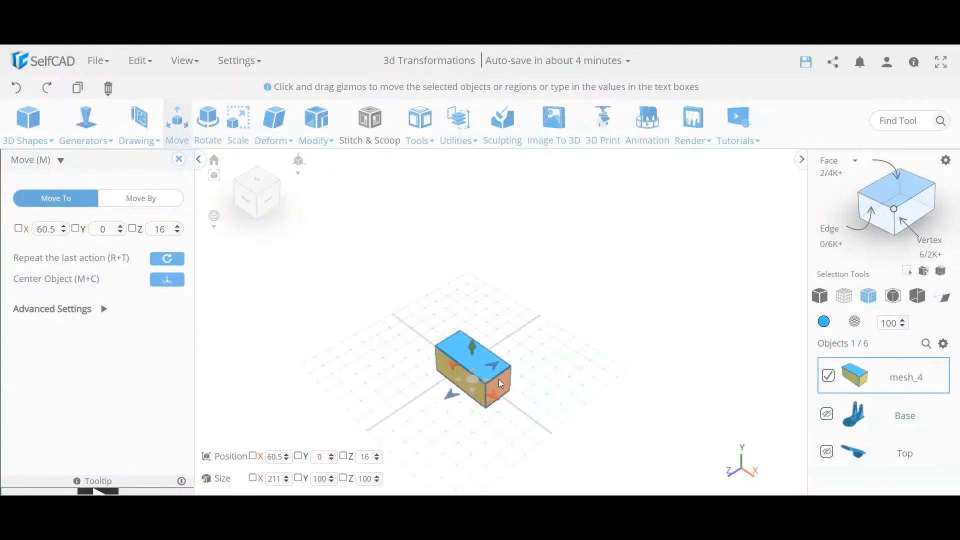
{"action": "mouse_move", "coordinate": [440, 408]}
{"action": "left_mouse_down"}
{"action": "mouse_move", "coordinate": [388, 424]}
{"action": "mouse_move", "coordinate": [436, 406]}
{"action": "left_mouse_up"}
{"action": "left_click", "coordinate": [16, 88]}
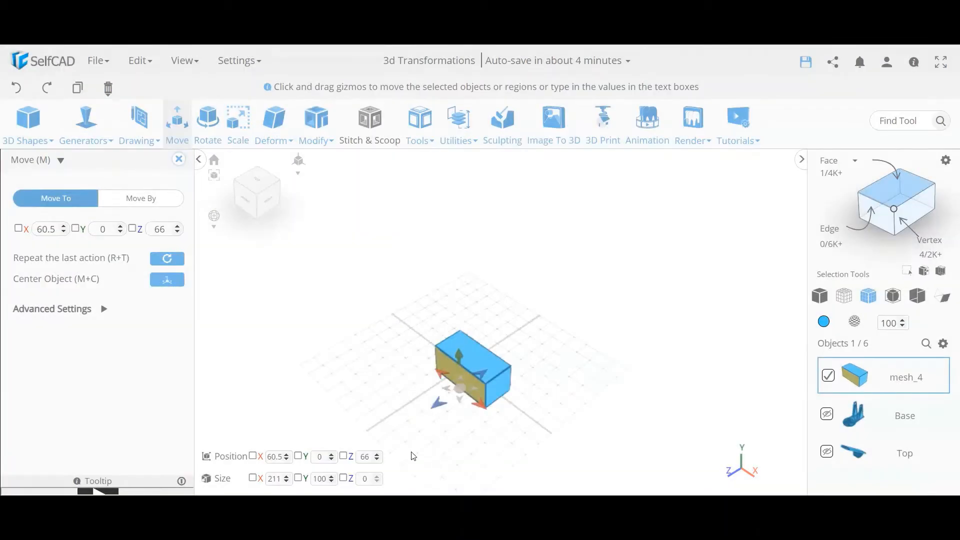
{"action": "left_click", "coordinate": [16, 90]}
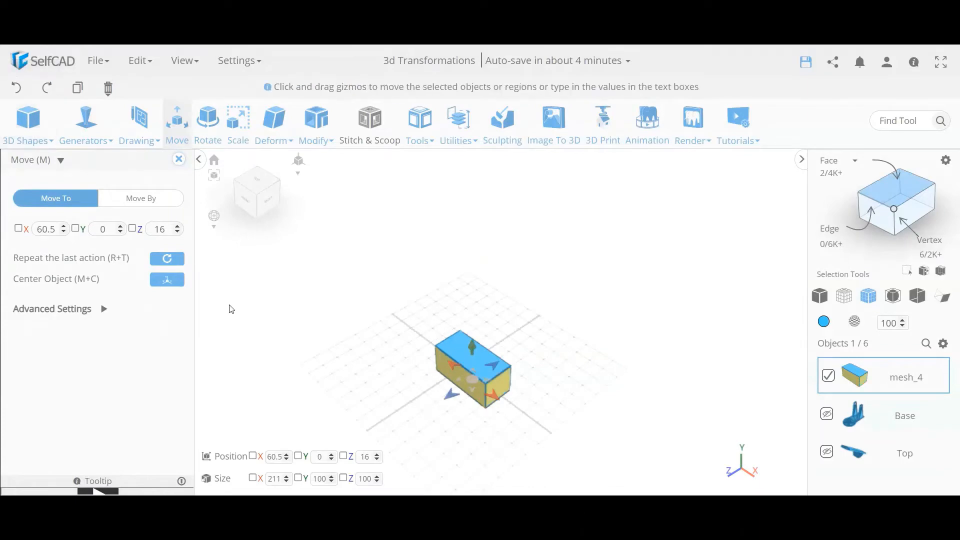
{"action": "left_click", "coordinate": [18, 95]}
{"action": "left_click", "coordinate": [17, 92]}
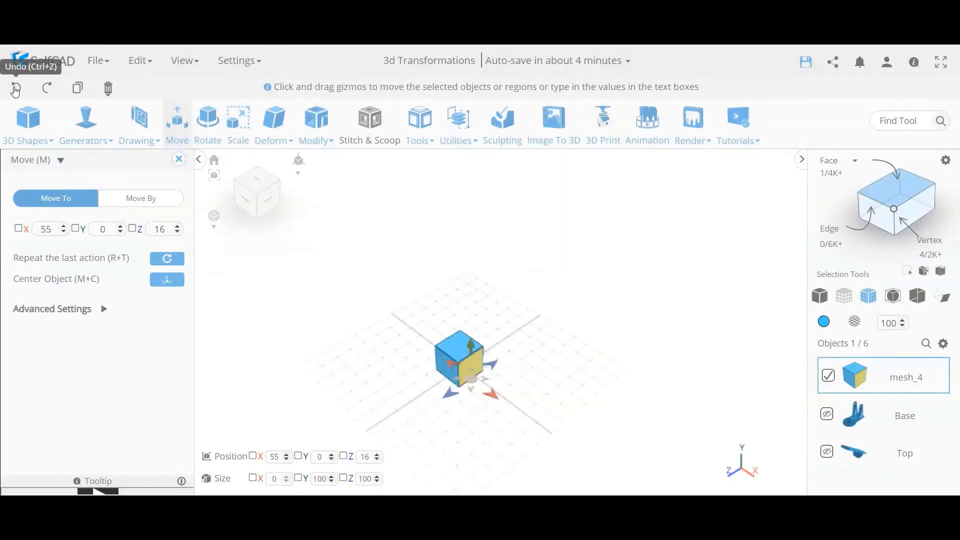
View the cube's Scale gizmos, and rotate the cube about the Z axis so it stands on one edge.
{"action": "left_click_drag", "start_coordinate": [445, 425], "coordinate": [517, 407]}
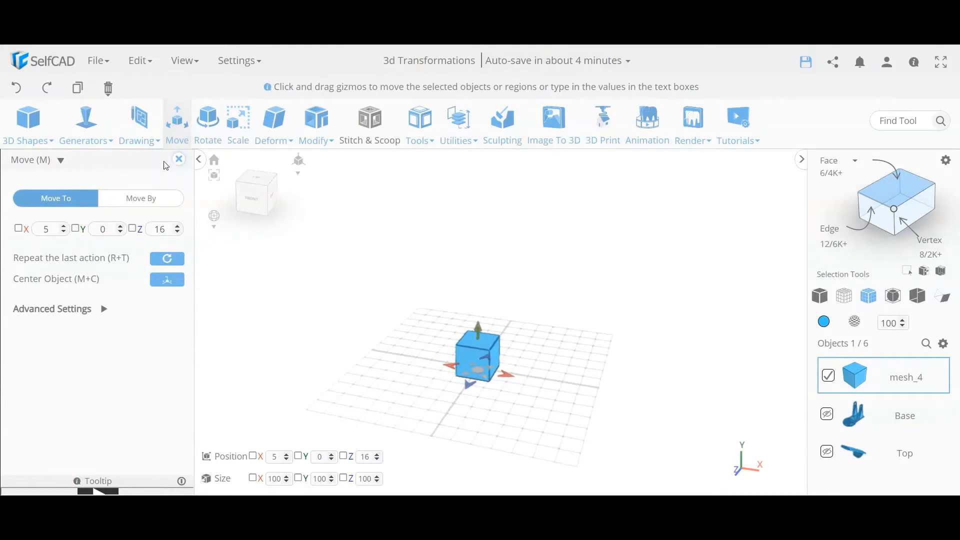
{"action": "left_click", "coordinate": [238, 120]}
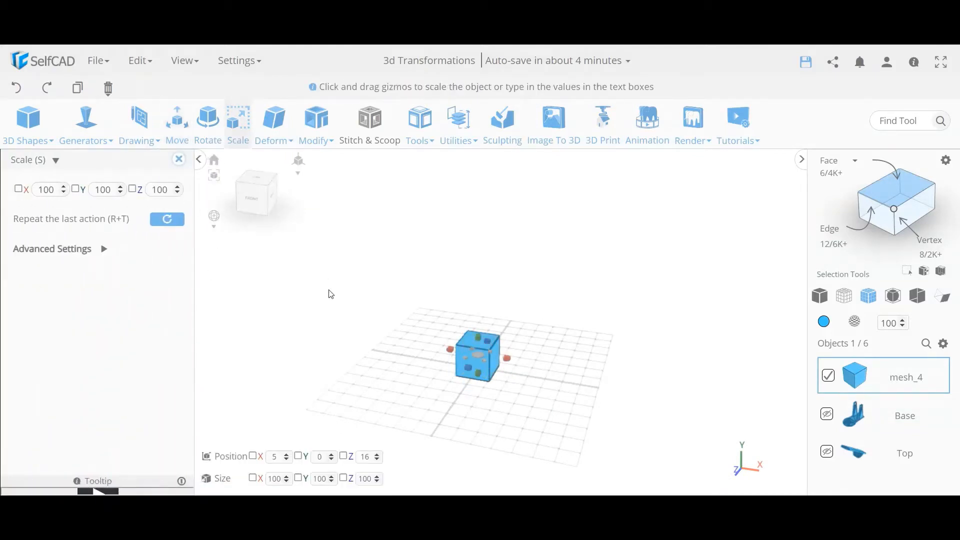
{"action": "scroll", "coordinate": [479, 369], "scroll_direction": "up", "scroll_amount": 3}
{"action": "left_click_drag", "start_coordinate": [525, 416], "coordinate": [544, 409]}
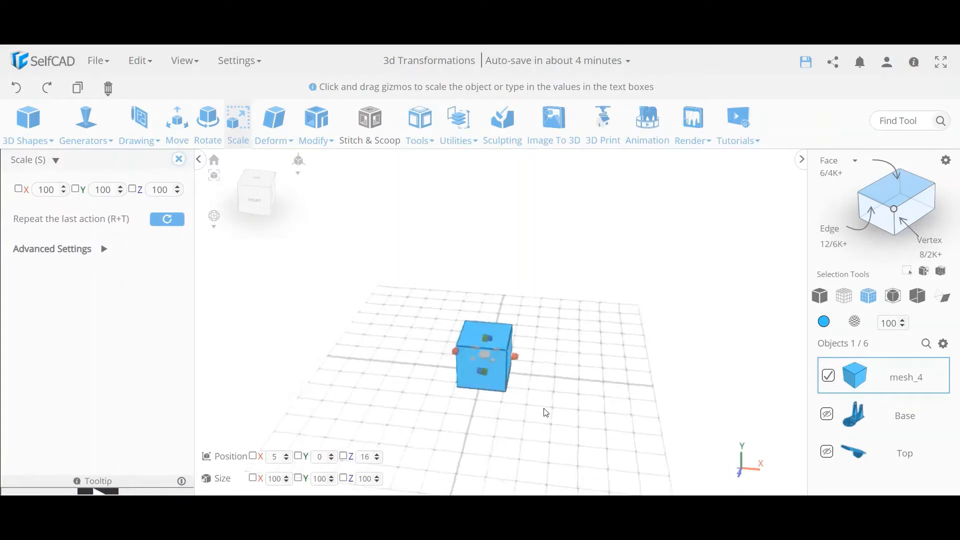
{"action": "left_click", "coordinate": [208, 135]}
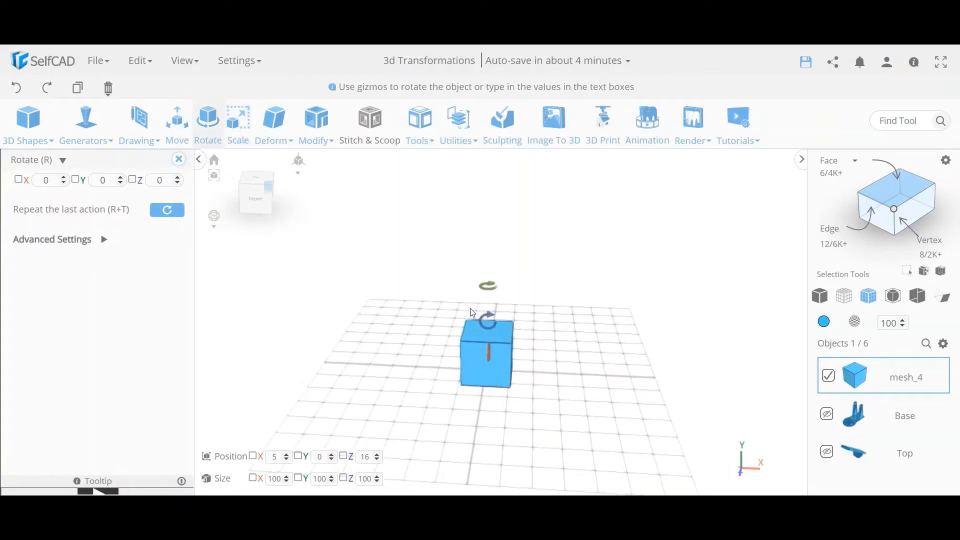
{"action": "left_click_drag", "start_coordinate": [488, 320], "coordinate": [483, 278]}
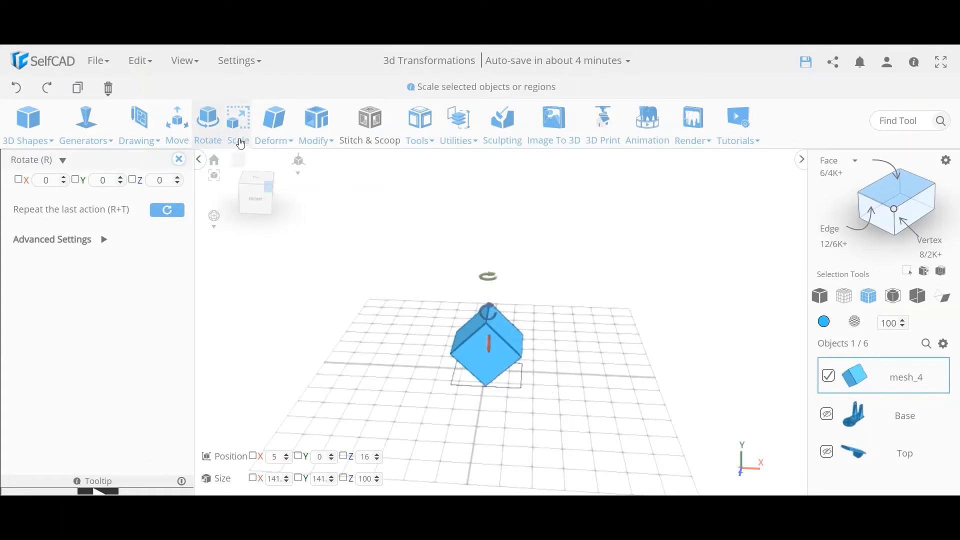
View the Scale gizmos and size values of the tilted cube.
{"action": "left_click", "coordinate": [241, 140]}
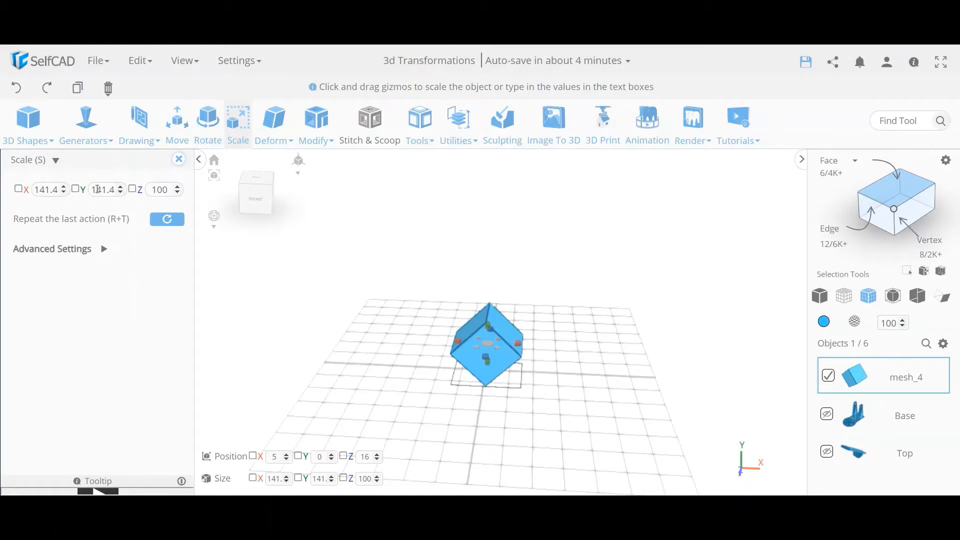
{"action": "left_click_drag", "start_coordinate": [401, 371], "coordinate": [418, 351]}
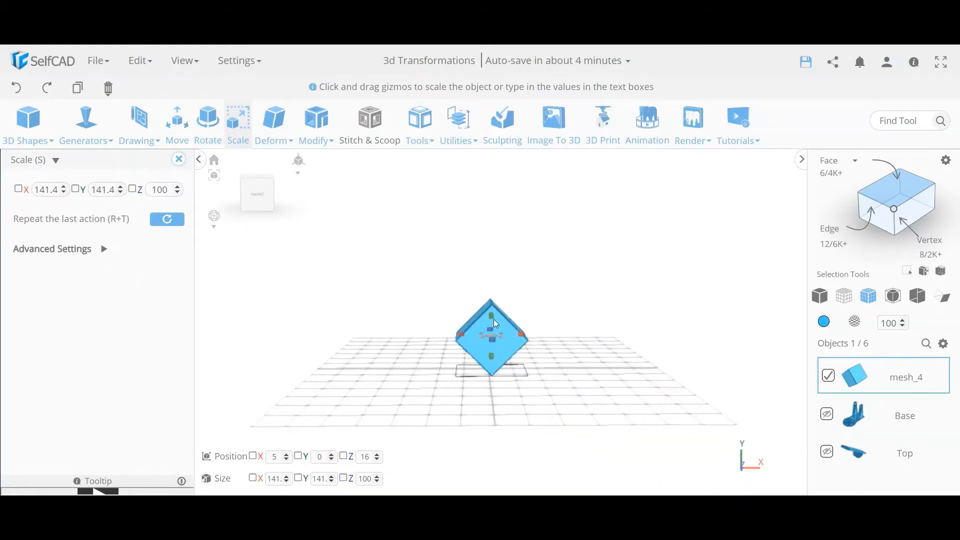
{"action": "left_click_drag", "start_coordinate": [495, 323], "coordinate": [493, 406]}
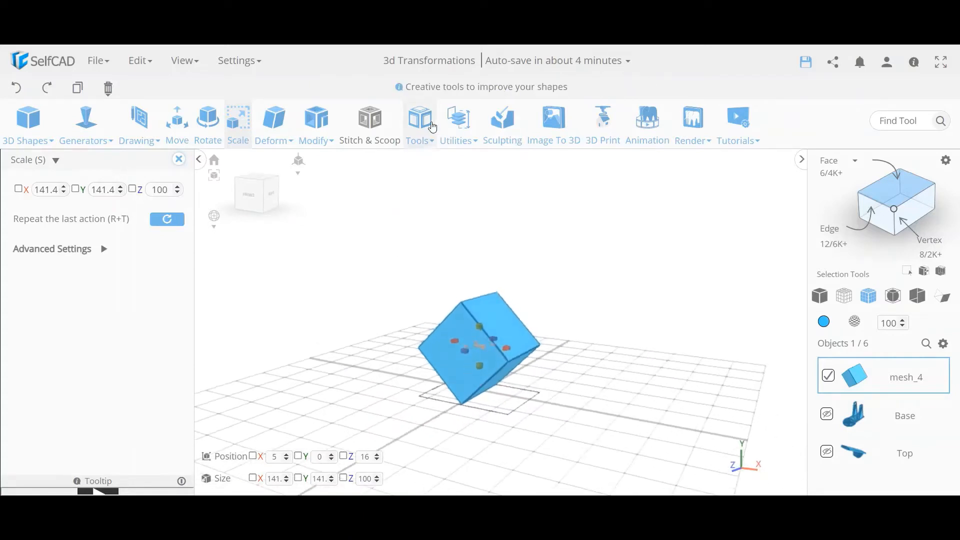
Measure the lengths of the tilted cube's two left-hand front edges with Measurements, and close the measuring and scaling tools.
{"action": "mouse_move", "coordinate": [454, 127]}
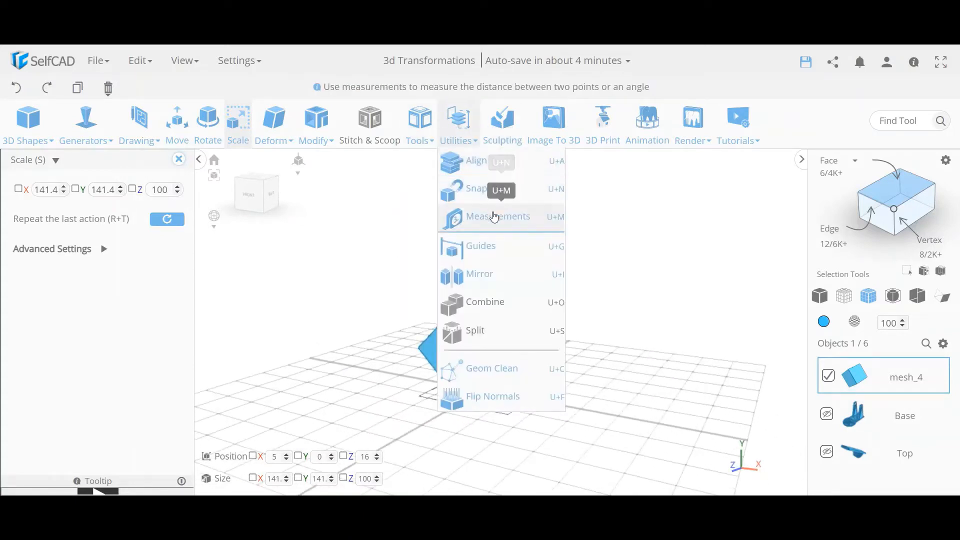
{"action": "left_click", "coordinate": [493, 216]}
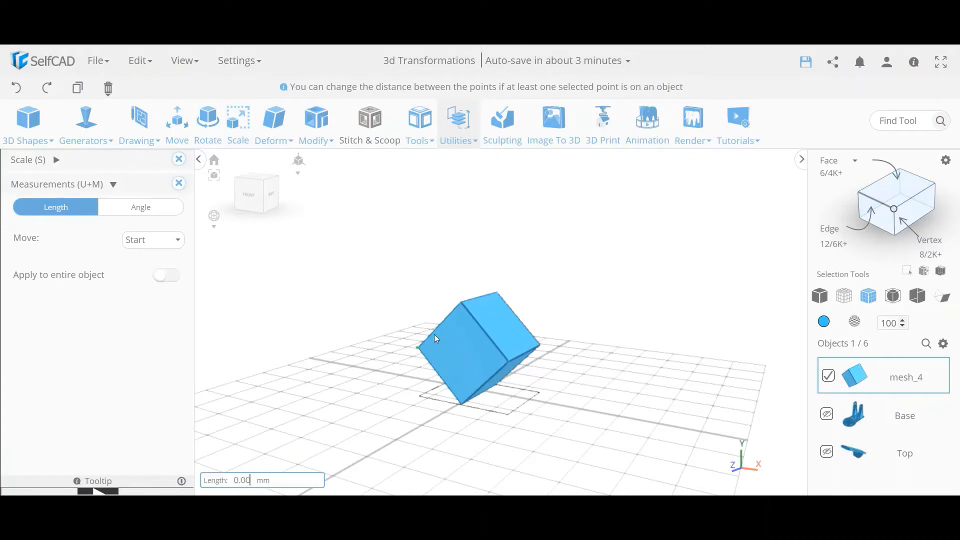
{"action": "left_click", "coordinate": [461, 302]}
{"action": "left_click_drag", "start_coordinate": [357, 373], "coordinate": [446, 366]}
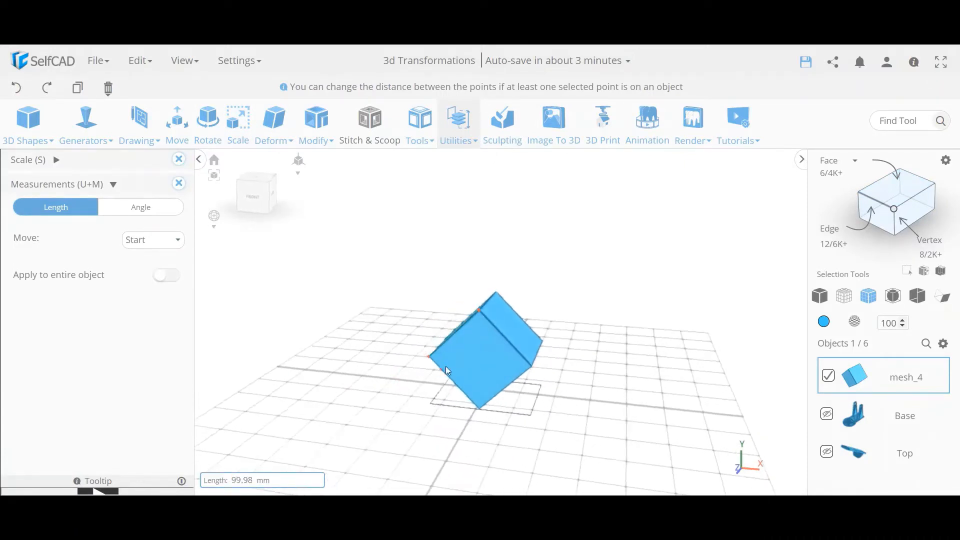
{"action": "left_click", "coordinate": [480, 410]}
{"action": "scroll", "coordinate": [481, 405], "scroll_direction": "up", "scroll_amount": 5}
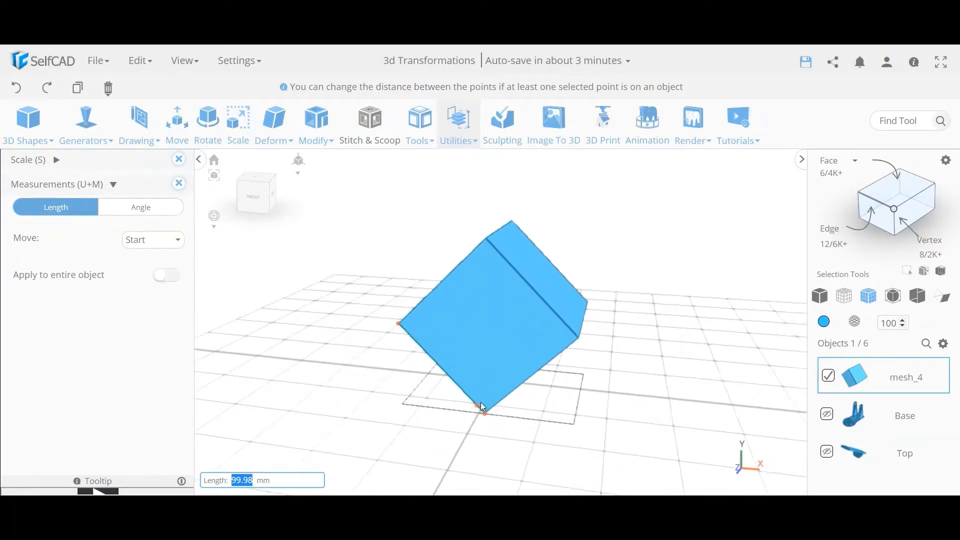
{"action": "scroll", "coordinate": [475, 422], "scroll_direction": "down", "scroll_amount": 2}
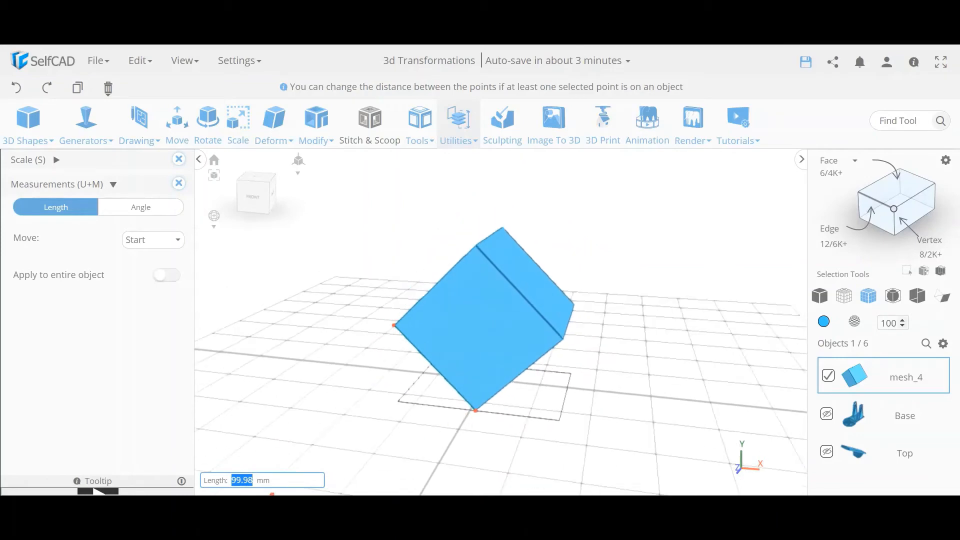
{"action": "left_click", "coordinate": [179, 183]}
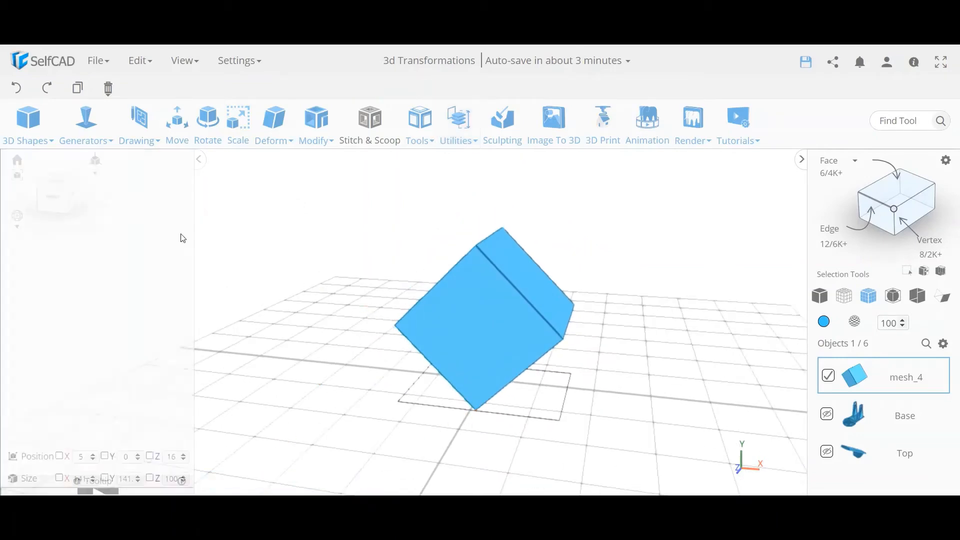
Examine the tilted cube and its bounding outline on the grid from several angles, deselecting and reselecting the cube.
{"action": "right_click_drag", "start_coordinate": [497, 343], "coordinate": [317, 407]}
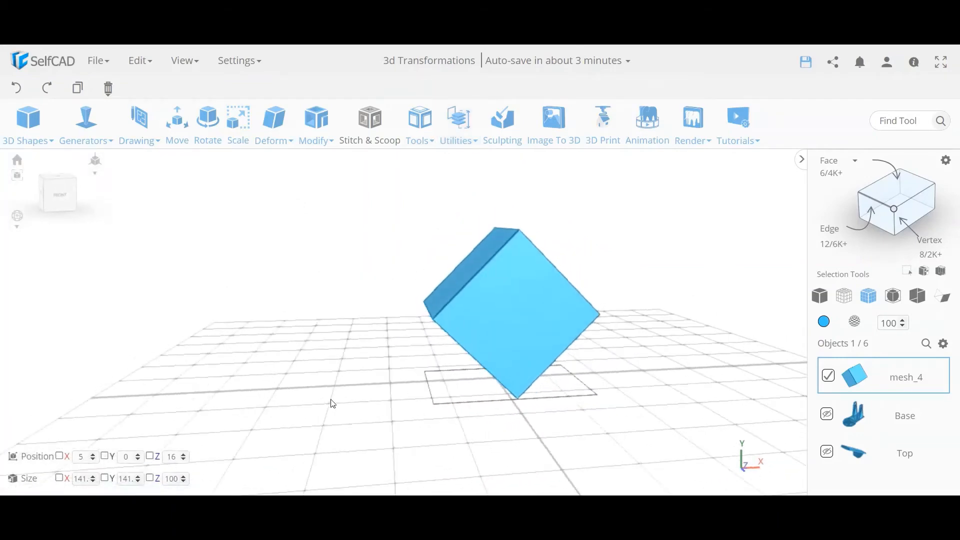
{"action": "scroll", "coordinate": [424, 413], "scroll_direction": "up", "scroll_amount": 5}
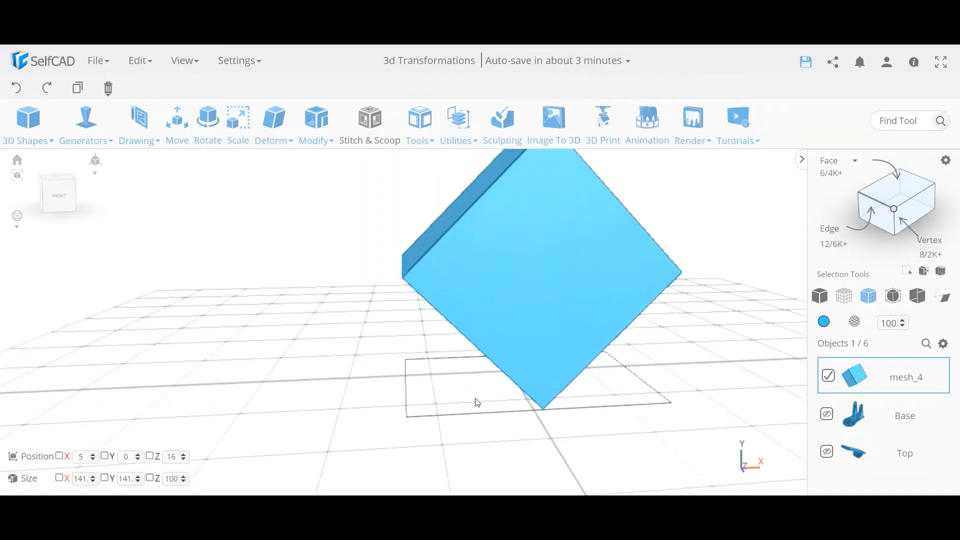
{"action": "scroll", "coordinate": [506, 414], "scroll_direction": "up", "scroll_amount": 2}
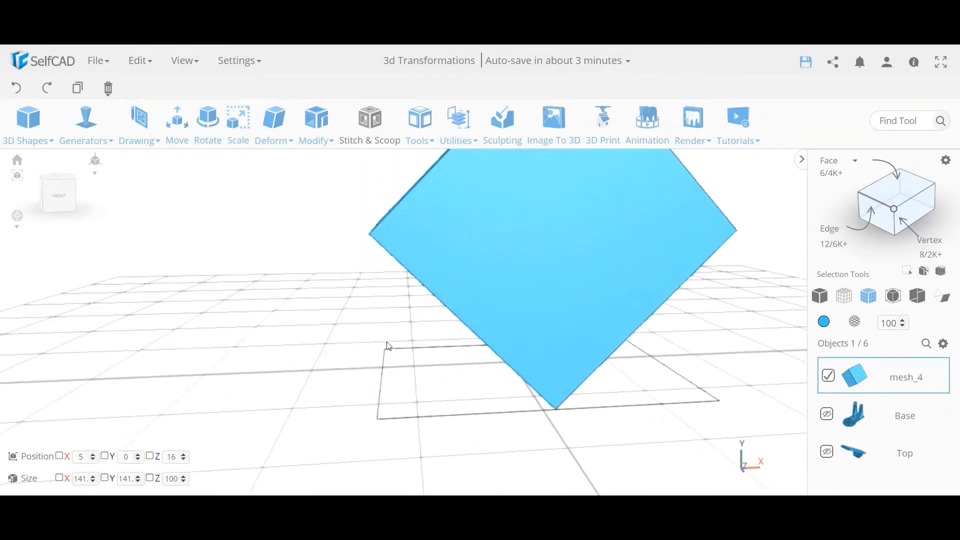
{"action": "left_click", "coordinate": [509, 326]}
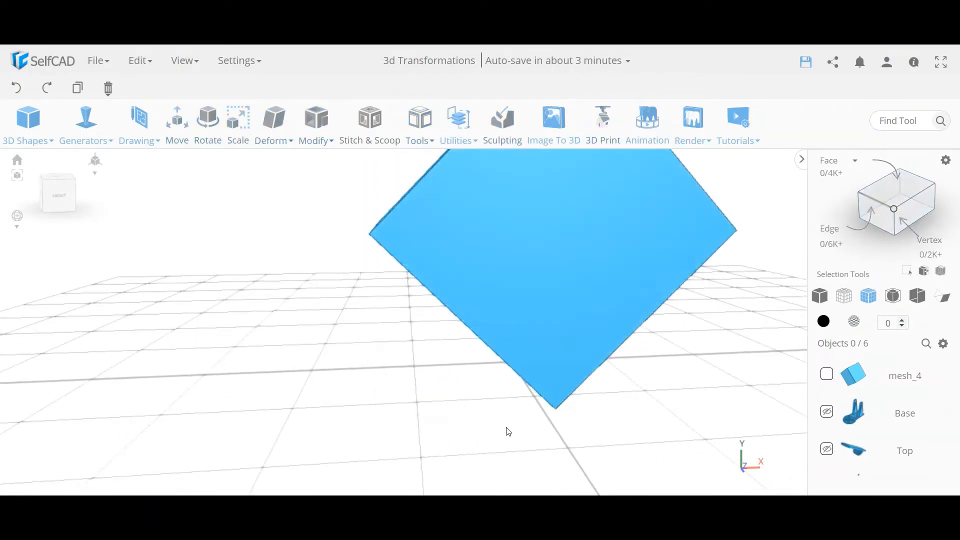
{"action": "left_click", "coordinate": [529, 304]}
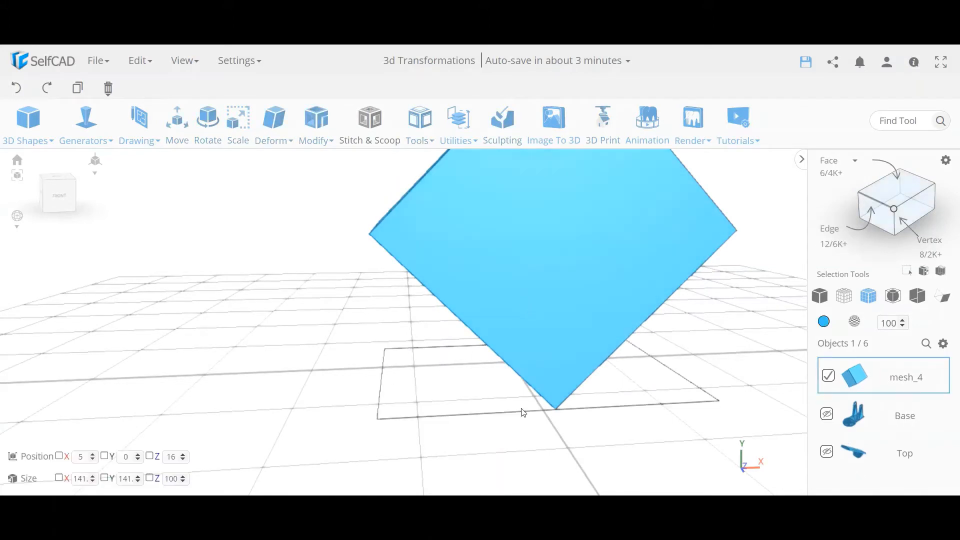
{"action": "scroll", "coordinate": [598, 392], "scroll_direction": "down", "scroll_amount": 6}
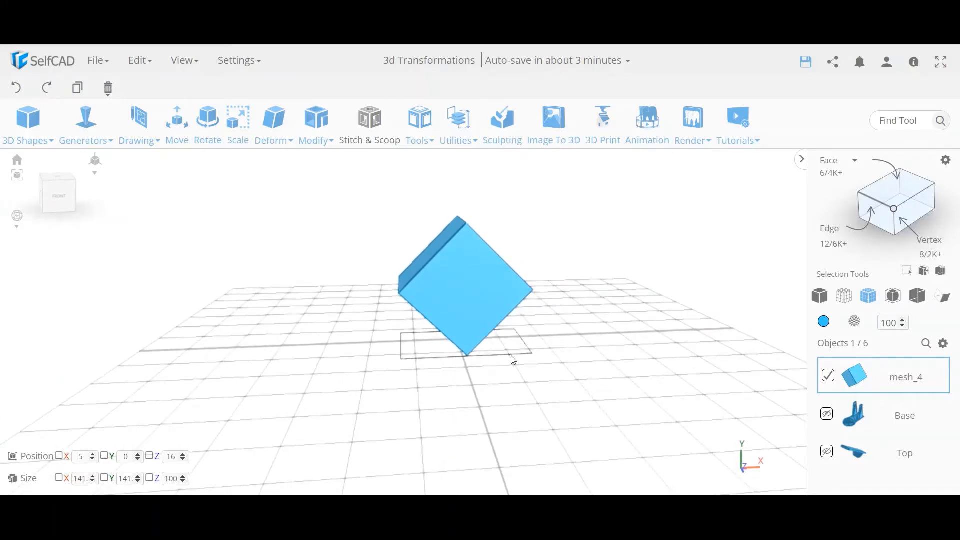
{"action": "left_click_drag", "start_coordinate": [511, 356], "coordinate": [499, 369]}
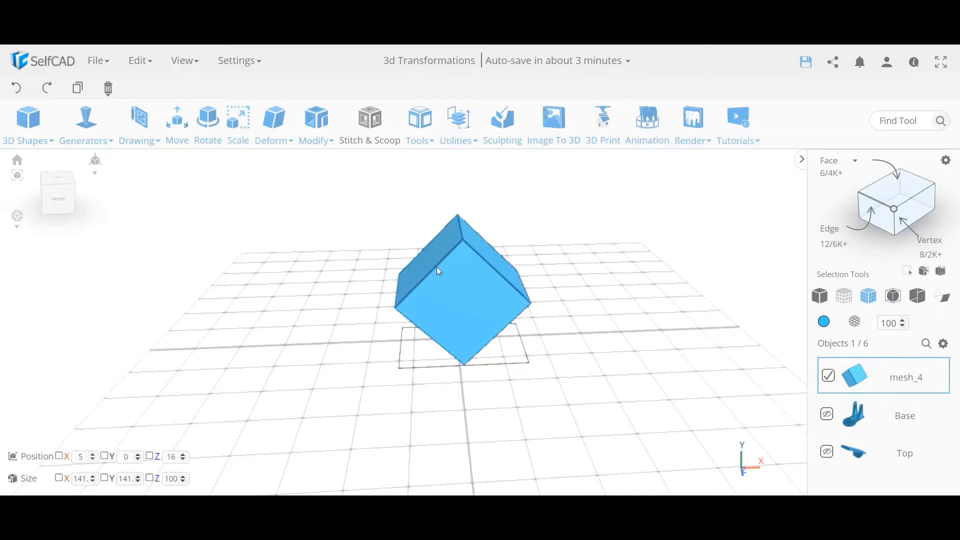
{"action": "left_click_drag", "start_coordinate": [501, 364], "coordinate": [504, 358]}
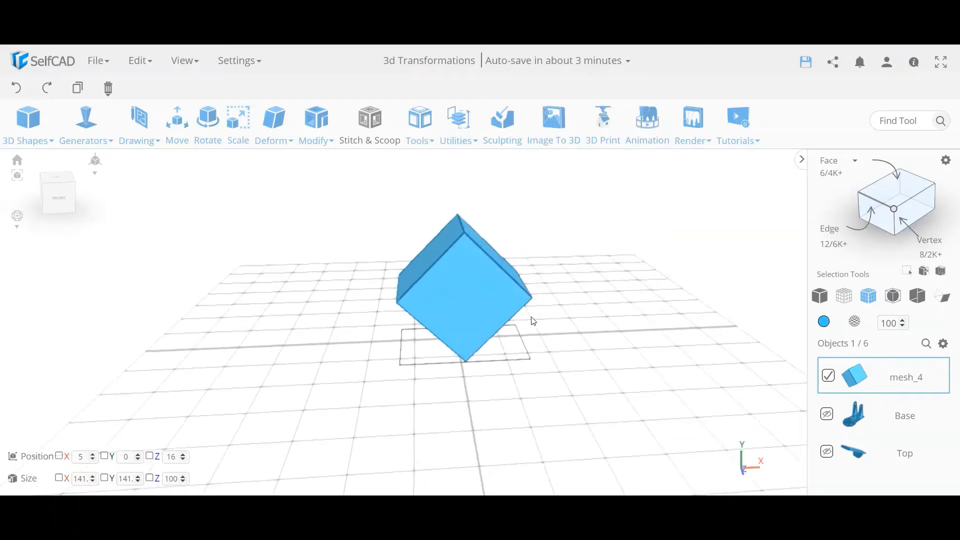
{"action": "left_click_drag", "start_coordinate": [534, 322], "coordinate": [530, 323]}
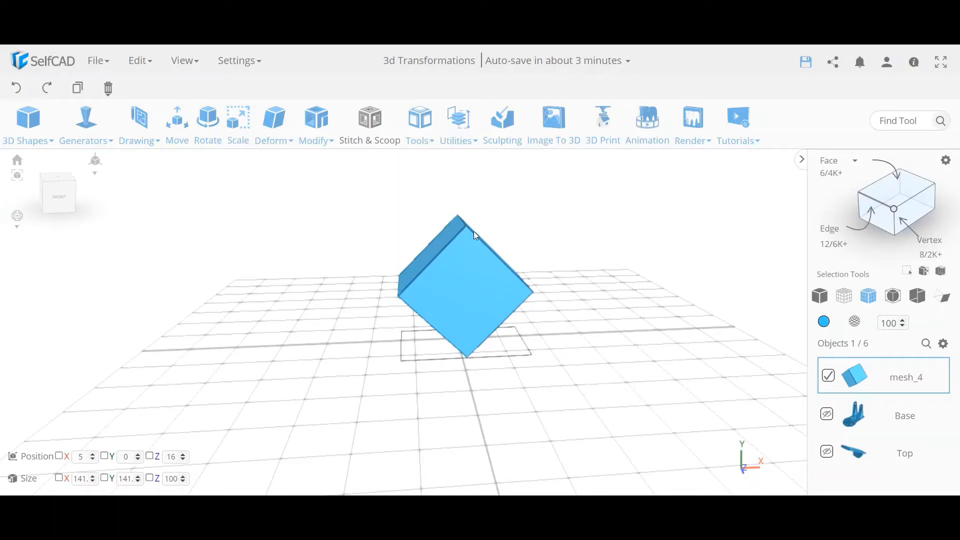
{"action": "left_click_drag", "start_coordinate": [476, 291], "coordinate": [385, 313]}
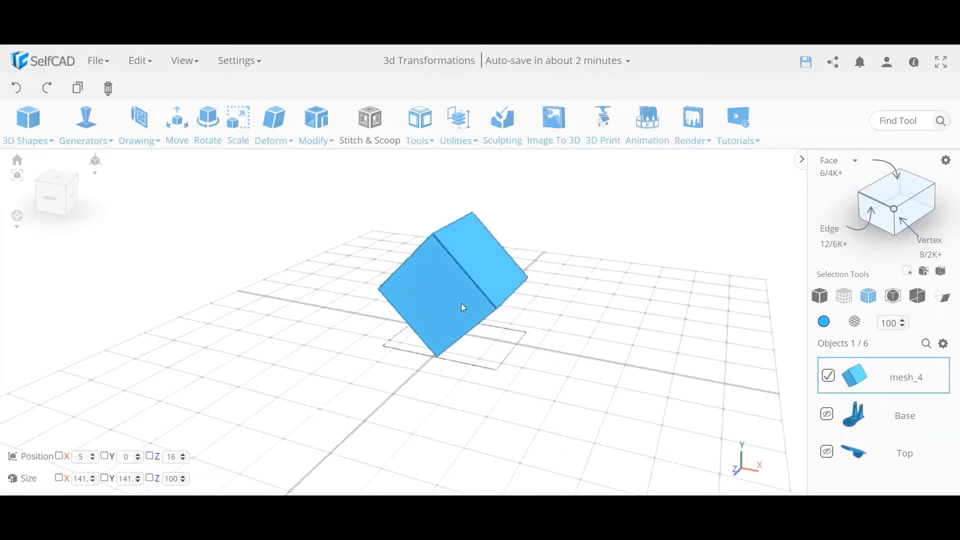
{"action": "left_click_drag", "start_coordinate": [461, 303], "coordinate": [502, 308]}
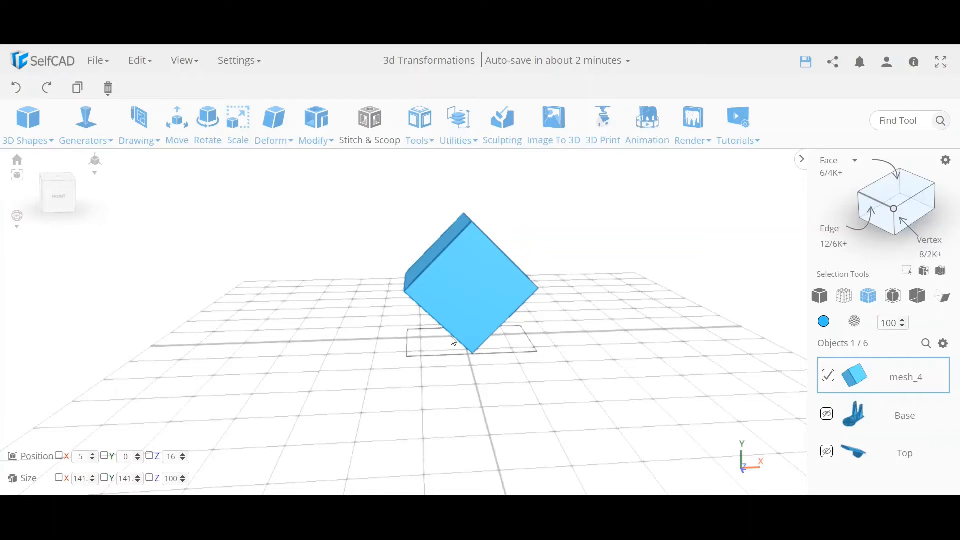
Move the tilted cube across the grid to X 19, Z 103.
{"action": "right_click_drag", "start_coordinate": [553, 350], "coordinate": [231, 300]}
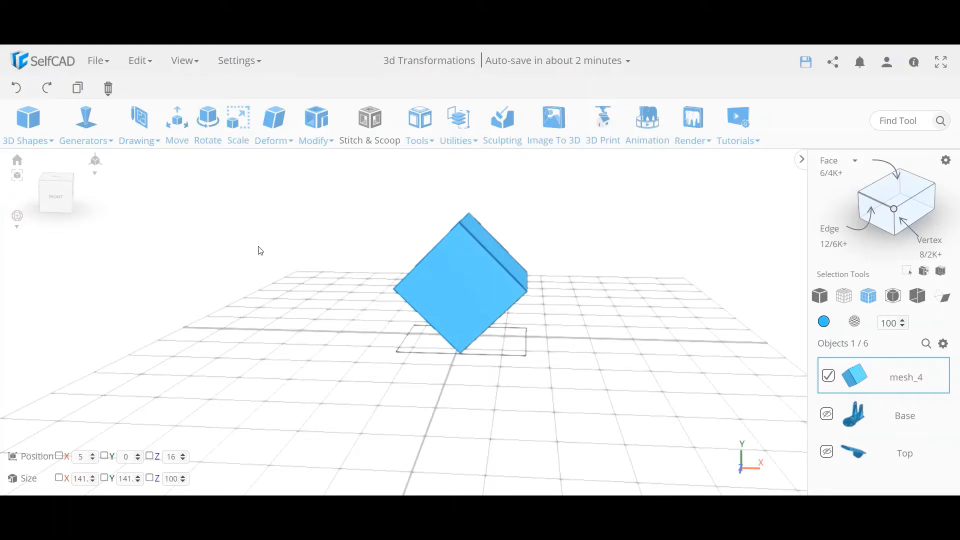
{"action": "left_click", "coordinate": [177, 122]}
{"action": "left_click_drag", "start_coordinate": [469, 339], "coordinate": [465, 372]}
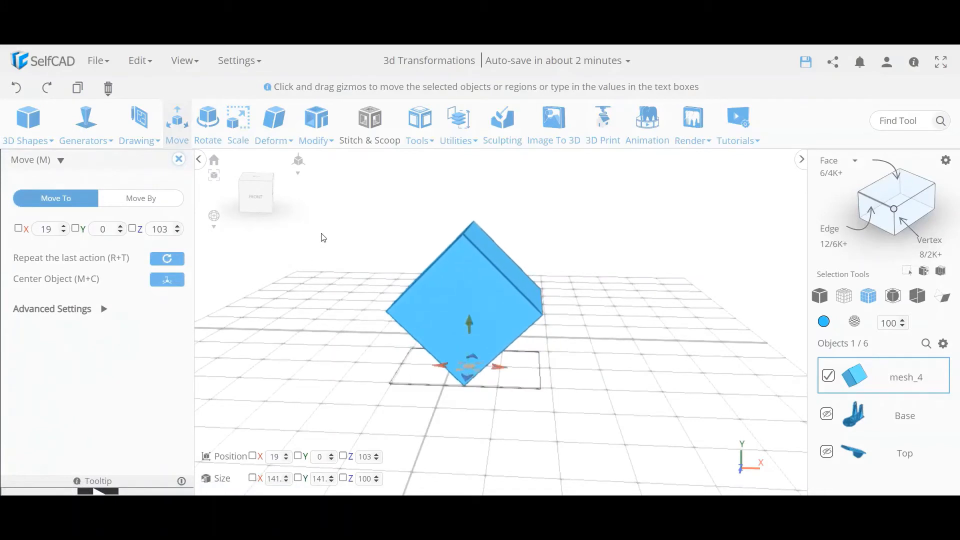
Try scaling the tilted cube uniformly and stretching it along X to 274.4, undoing each change.
{"action": "left_click", "coordinate": [238, 122]}
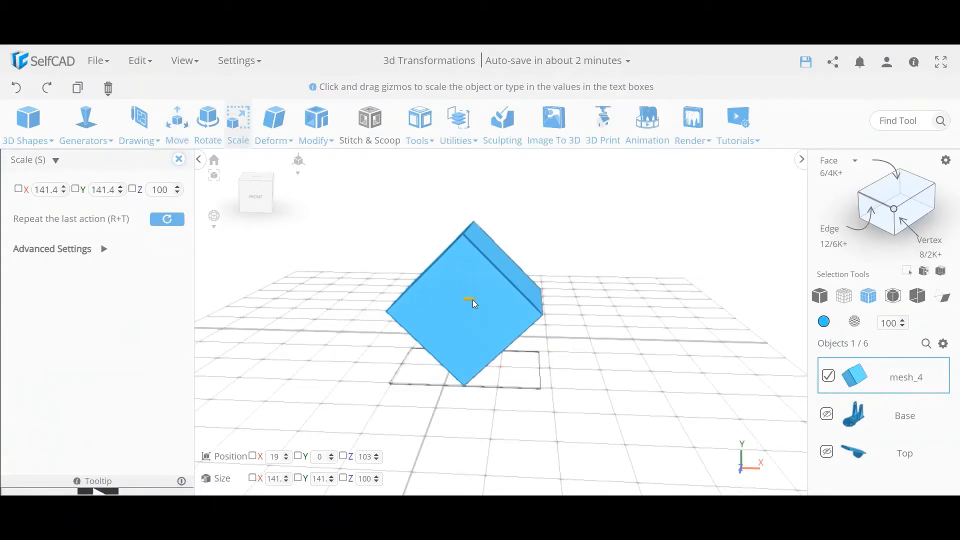
{"action": "left_click_drag", "start_coordinate": [472, 299], "coordinate": [381, 281]}
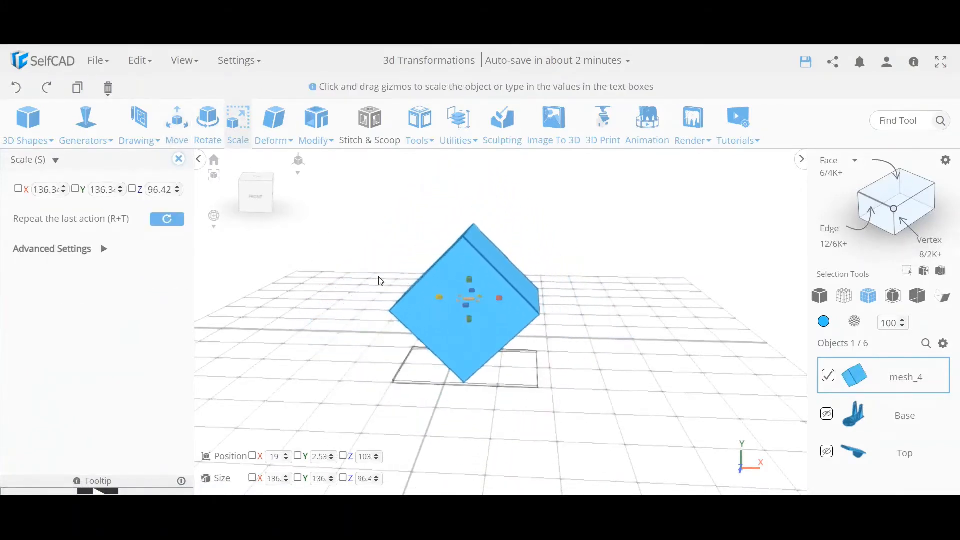
{"action": "left_click", "coordinate": [16, 88]}
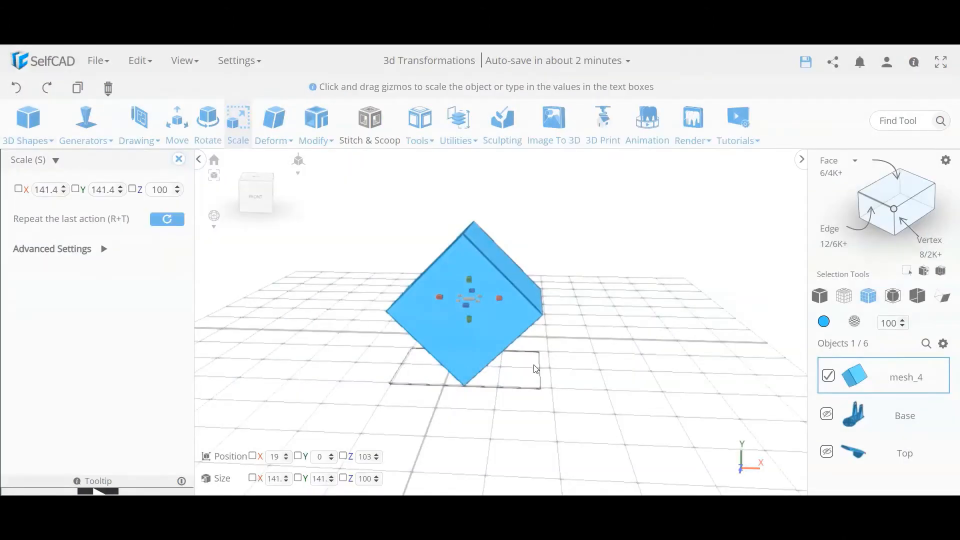
{"action": "right_click_drag", "start_coordinate": [483, 405], "coordinate": [508, 326]}
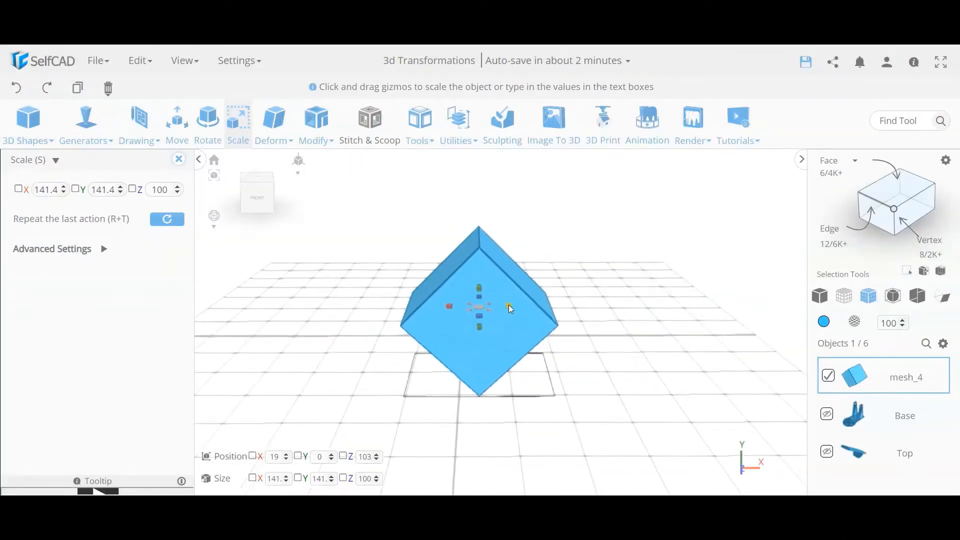
{"action": "left_click_drag", "start_coordinate": [508, 304], "coordinate": [642, 314]}
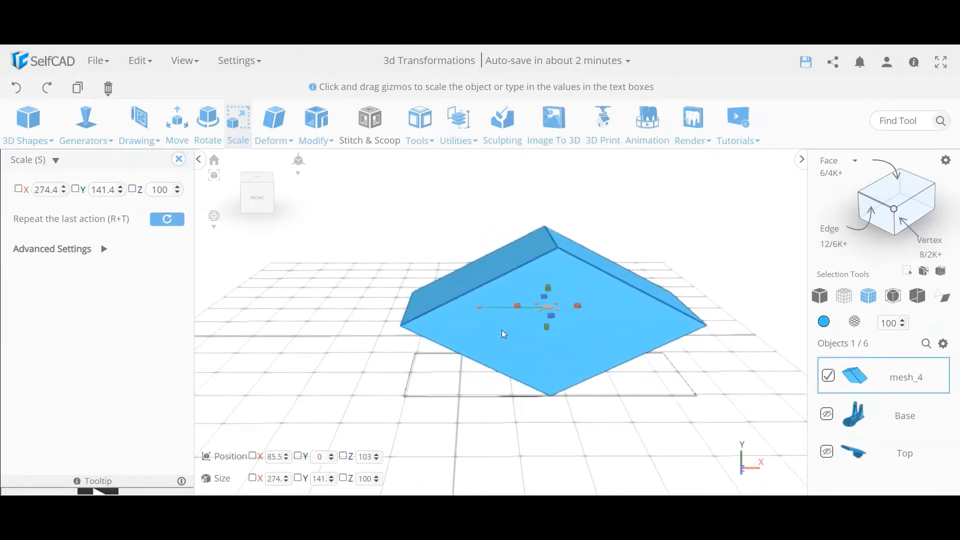
{"action": "left_click", "coordinate": [18, 89]}
Try scaling the tilted cube's upper-right face with the gizmos, undo the face changes, and leave the Scale tool.
{"action": "left_click_drag", "start_coordinate": [671, 419], "coordinate": [628, 302]}
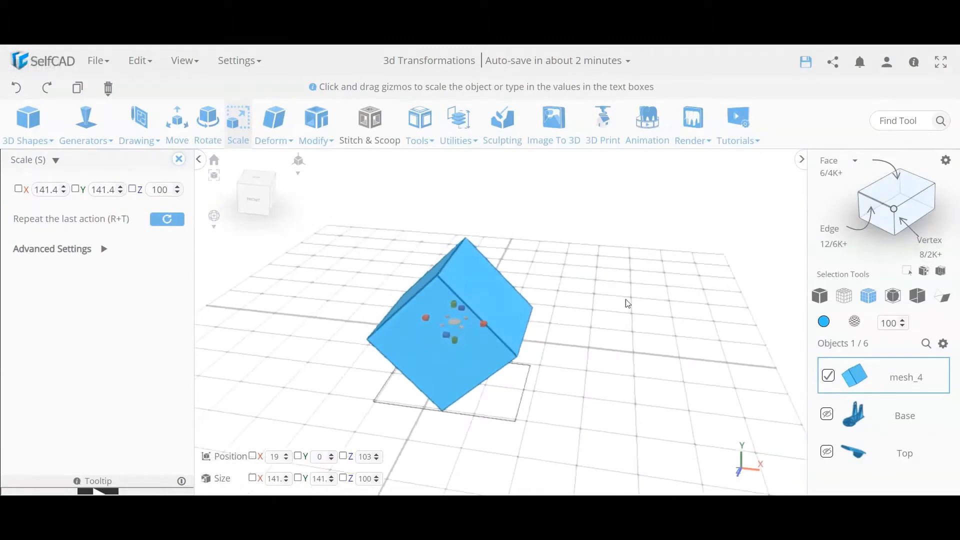
{"action": "left_click", "coordinate": [867, 186]}
{"action": "left_click", "coordinate": [467, 278]}
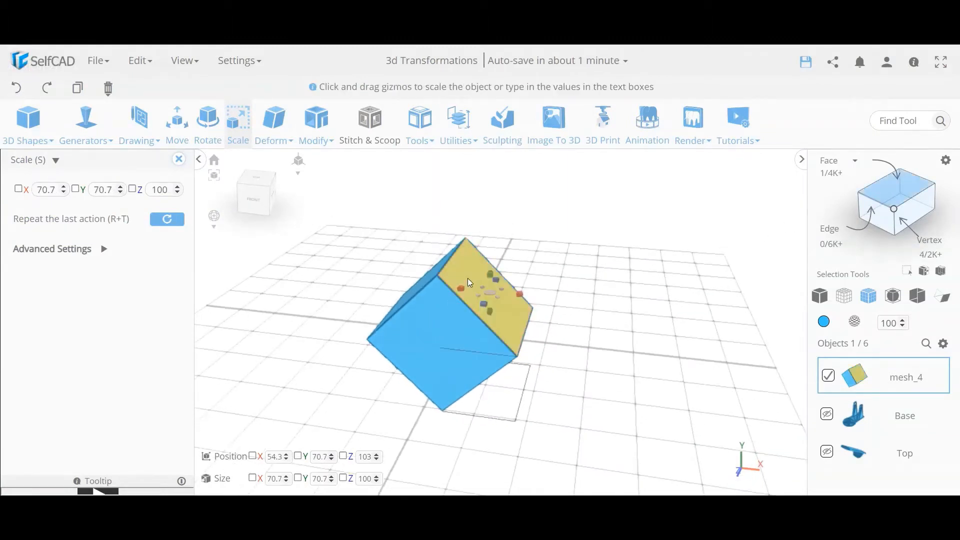
{"action": "left_click_drag", "start_coordinate": [593, 339], "coordinate": [621, 326]}
{"action": "left_click_drag", "start_coordinate": [509, 244], "coordinate": [622, 253]}
{"action": "left_click", "coordinate": [19, 94]}
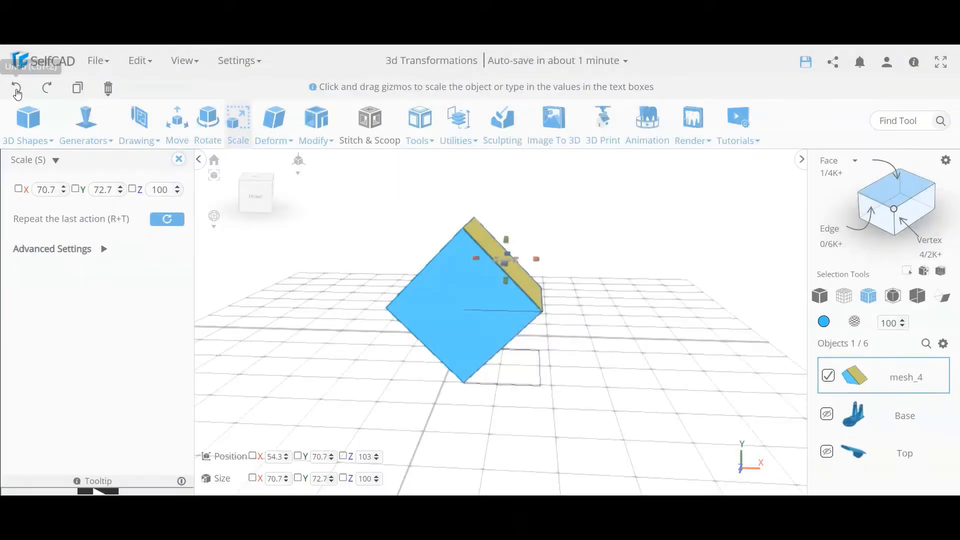
{"action": "left_click", "coordinate": [19, 94]}
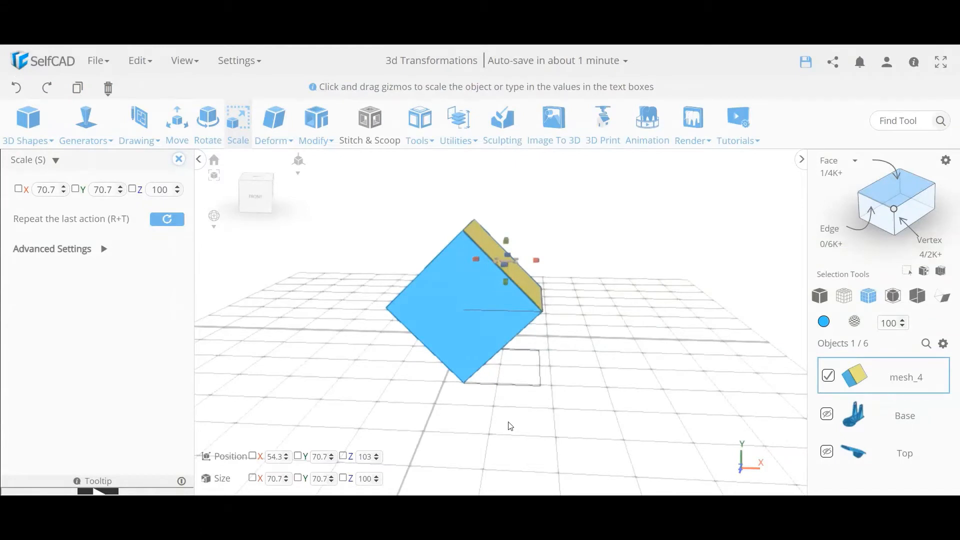
{"action": "left_click_drag", "start_coordinate": [510, 426], "coordinate": [500, 428]}
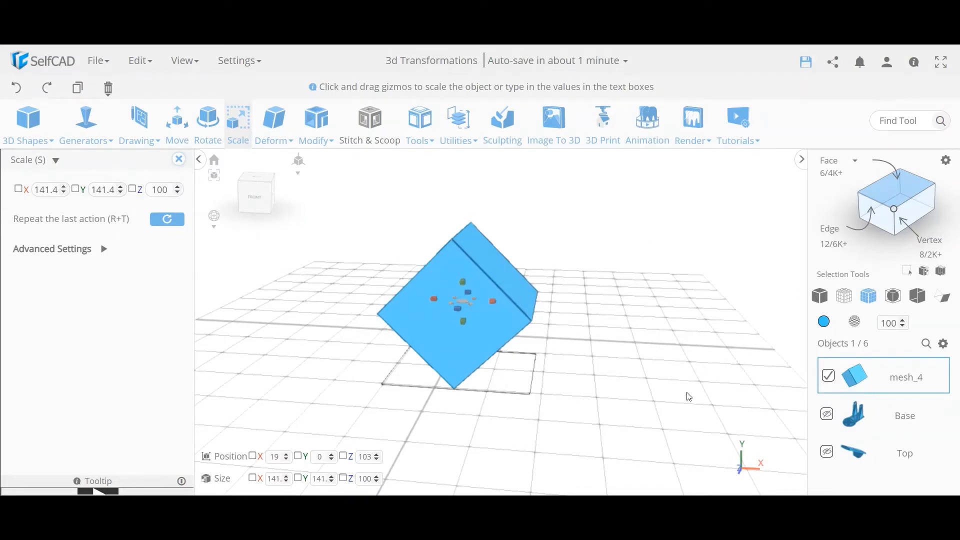
{"action": "left_click", "coordinate": [178, 159]}
{"action": "left_click_drag", "start_coordinate": [302, 324], "coordinate": [225, 261]}
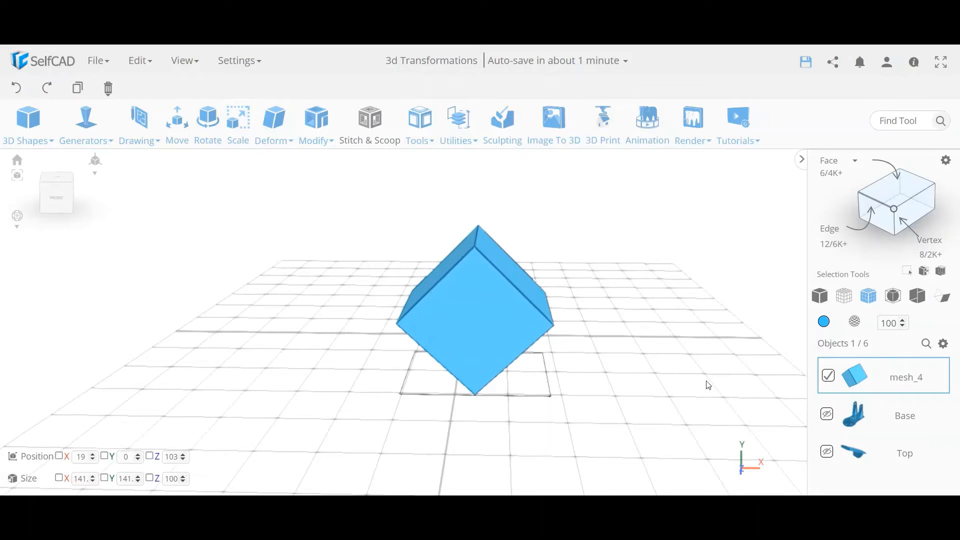
{"action": "left_click_drag", "start_coordinate": [643, 365], "coordinate": [533, 295]}
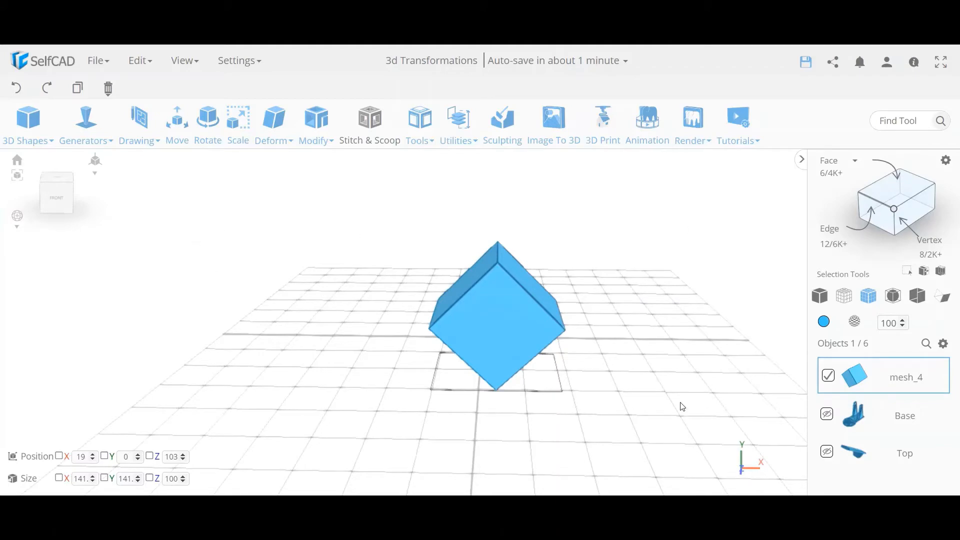
{"action": "left_click_drag", "start_coordinate": [660, 403], "coordinate": [285, 309]}
{"action": "left_click_drag", "start_coordinate": [578, 381], "coordinate": [514, 358]}
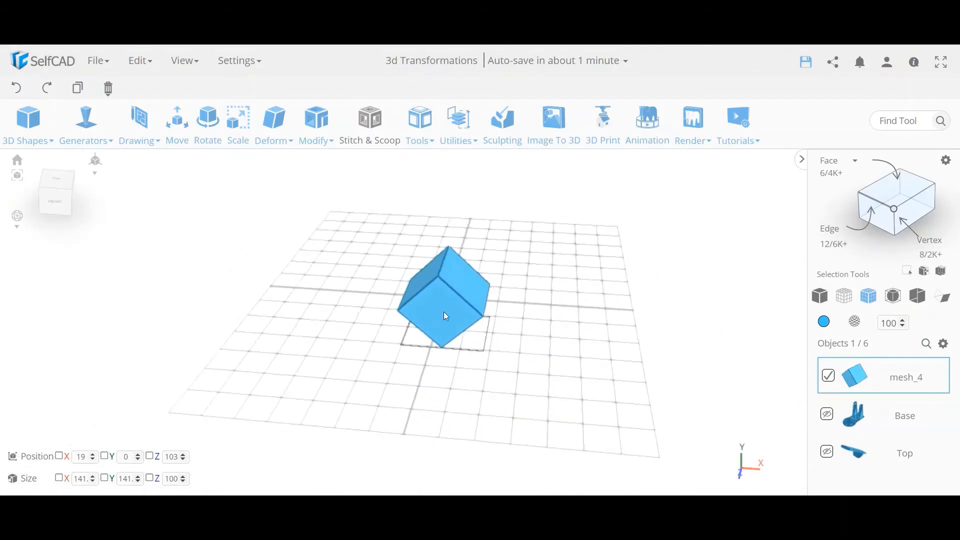
Select the tilted cube's upper-right face and start the Scale tool with Local Transformation turned on.
{"action": "left_click_drag", "start_coordinate": [550, 258], "coordinate": [505, 280]}
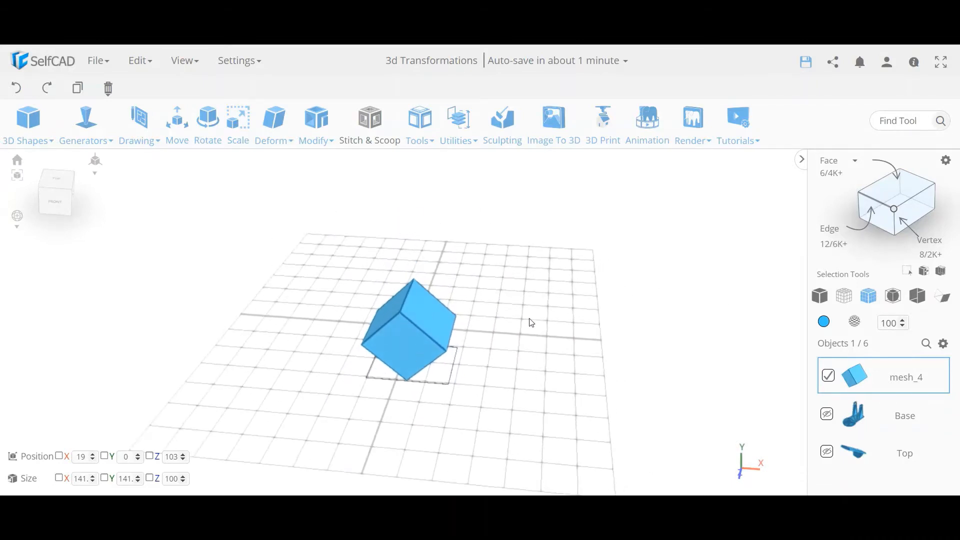
{"action": "left_click_drag", "start_coordinate": [529, 326], "coordinate": [548, 346]}
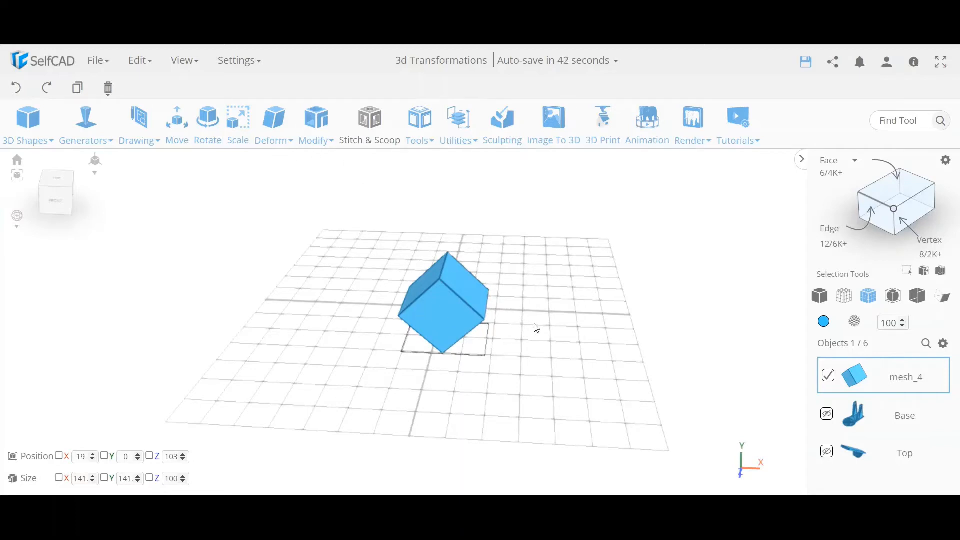
{"action": "left_click_drag", "start_coordinate": [535, 324], "coordinate": [529, 324]}
{"action": "left_click", "coordinate": [893, 190]}
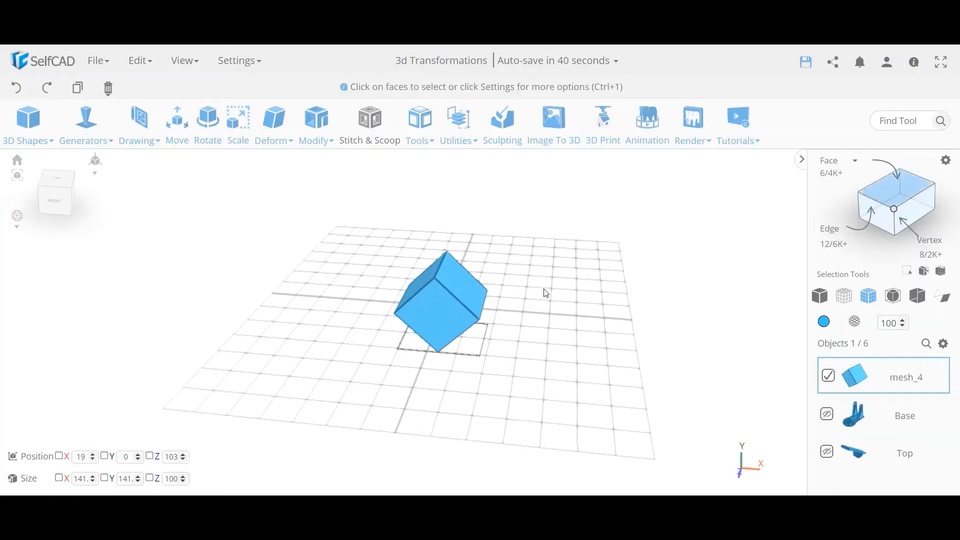
{"action": "left_click", "coordinate": [481, 291]}
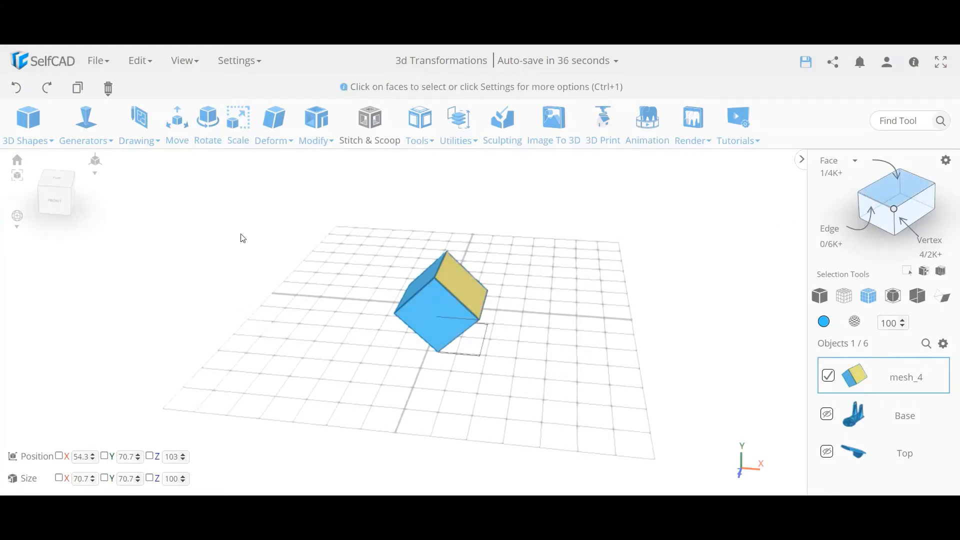
{"action": "left_click", "coordinate": [239, 142]}
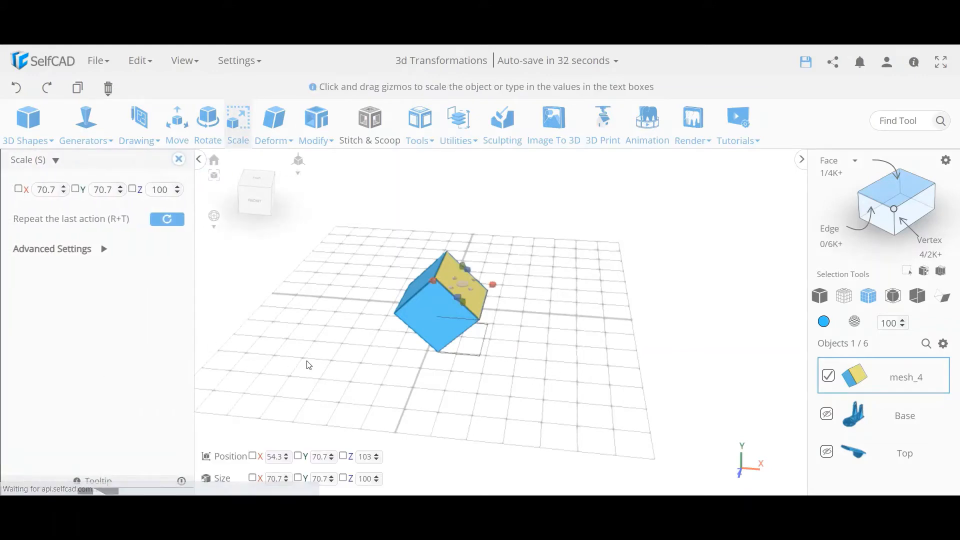
{"action": "left_click", "coordinate": [104, 255]}
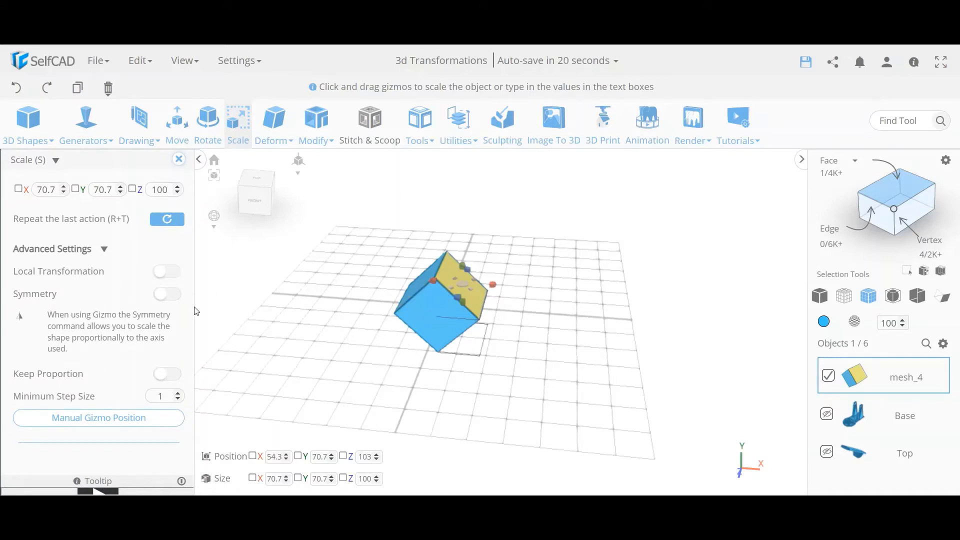
{"action": "left_click", "coordinate": [167, 272]}
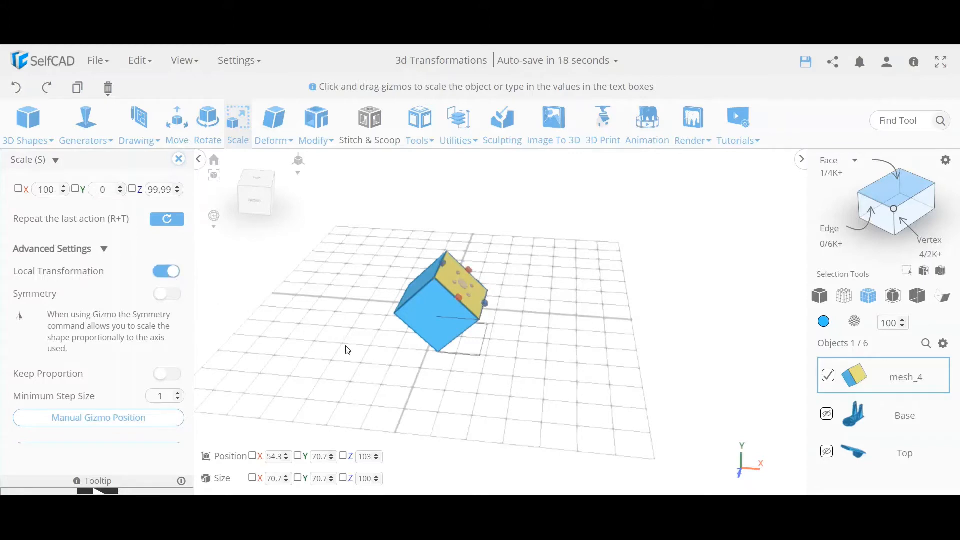
Try scaling the upper-right face with its local gizmos, and undo the change.
{"action": "left_click_drag", "start_coordinate": [348, 358], "coordinate": [296, 358]}
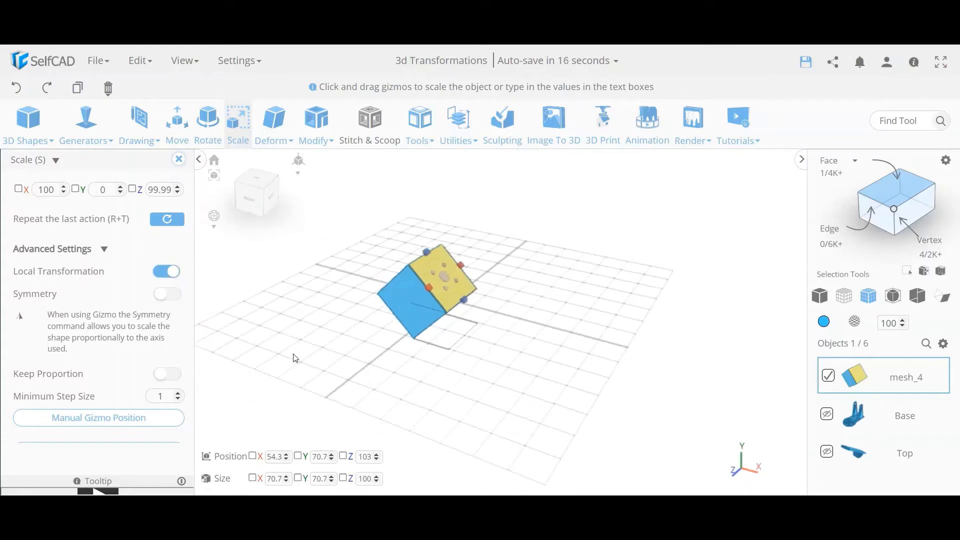
{"action": "scroll", "coordinate": [386, 315], "scroll_direction": "up", "scroll_amount": 2}
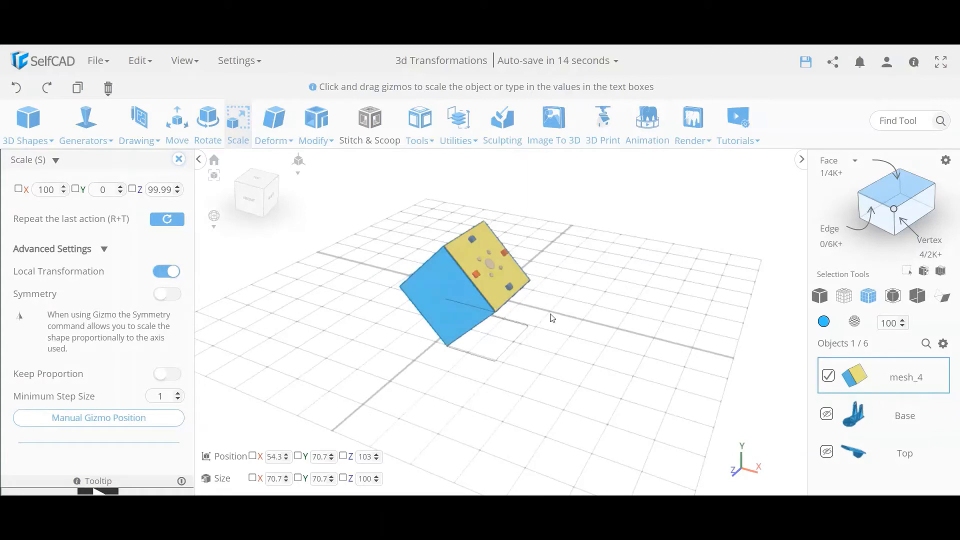
{"action": "left_click_drag", "start_coordinate": [374, 376], "coordinate": [352, 376]}
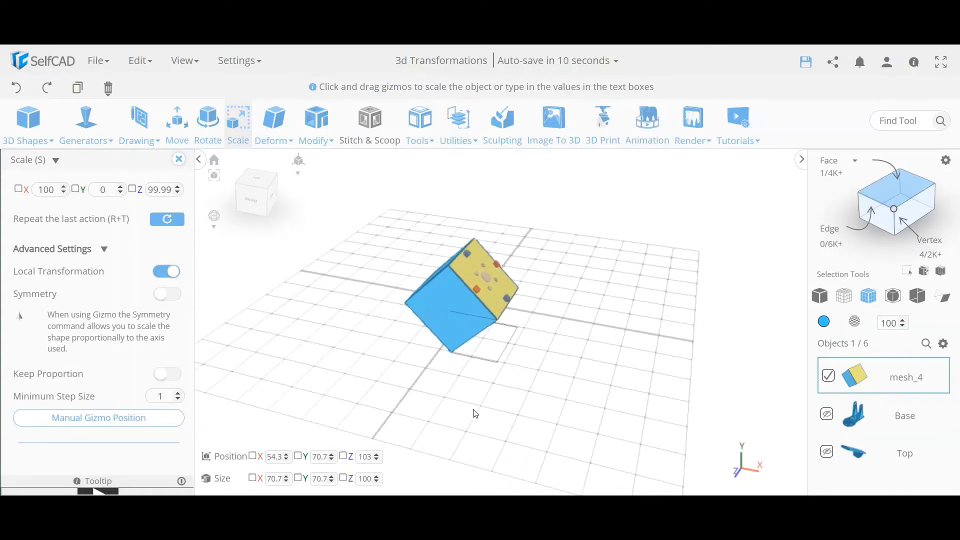
{"action": "left_click_drag", "start_coordinate": [494, 404], "coordinate": [498, 404]}
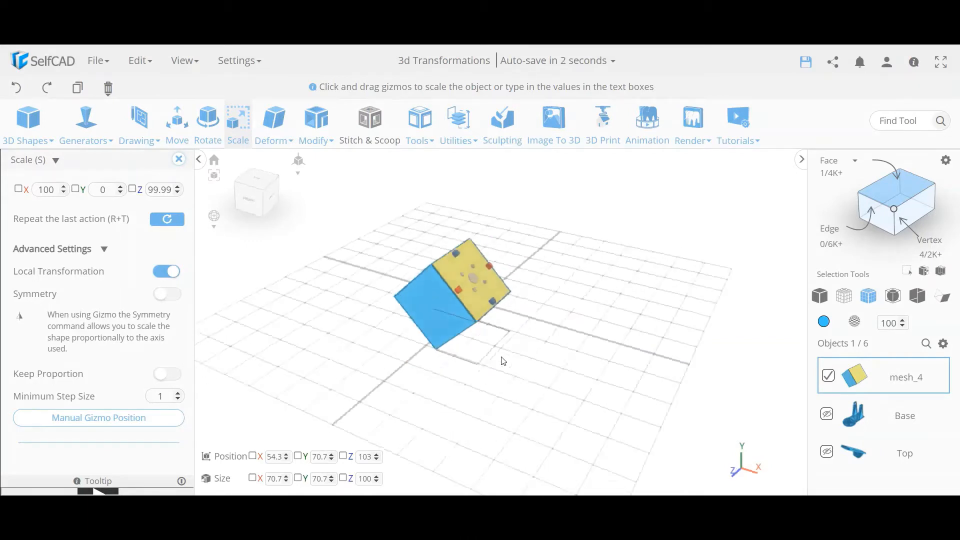
{"action": "left_click_drag", "start_coordinate": [570, 331], "coordinate": [492, 362]}
{"action": "left_click_drag", "start_coordinate": [478, 308], "coordinate": [518, 350]}
{"action": "left_click", "coordinate": [16, 88]}
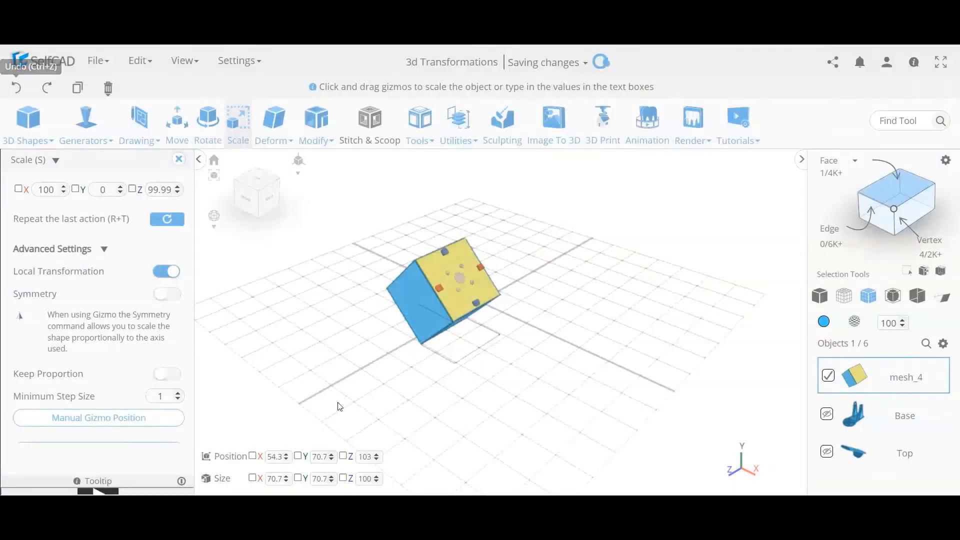
Add the front face to the selection, try stretching both faces along local Y to about 105.58, and undo.
{"action": "left_click_drag", "start_coordinate": [380, 400], "coordinate": [508, 271]}
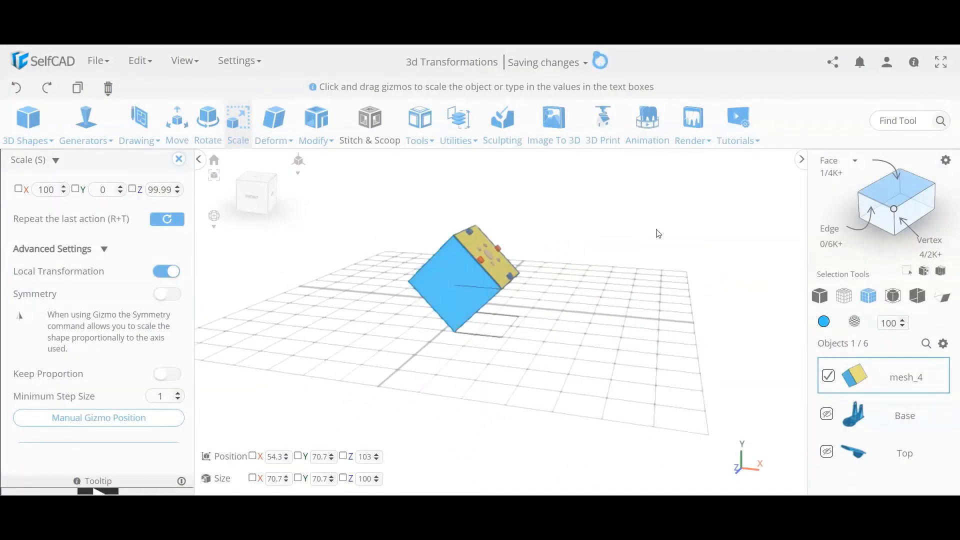
{"action": "left_click", "coordinate": [469, 299]}
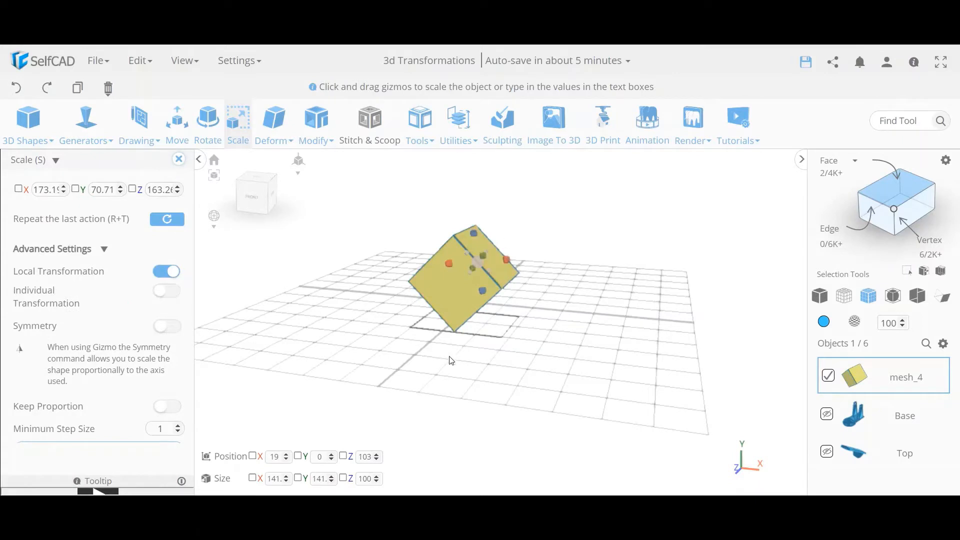
{"action": "mouse_move", "coordinate": [450, 358]}
{"action": "left_mouse_down"}
{"action": "mouse_move", "coordinate": [504, 365]}
{"action": "mouse_move", "coordinate": [454, 371]}
{"action": "left_mouse_up"}
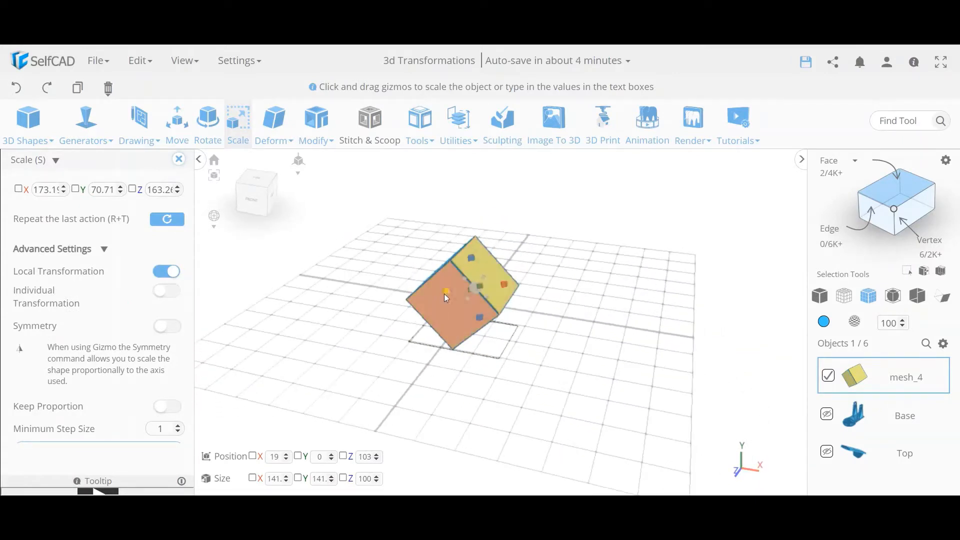
{"action": "left_click_drag", "start_coordinate": [376, 355], "coordinate": [530, 352]}
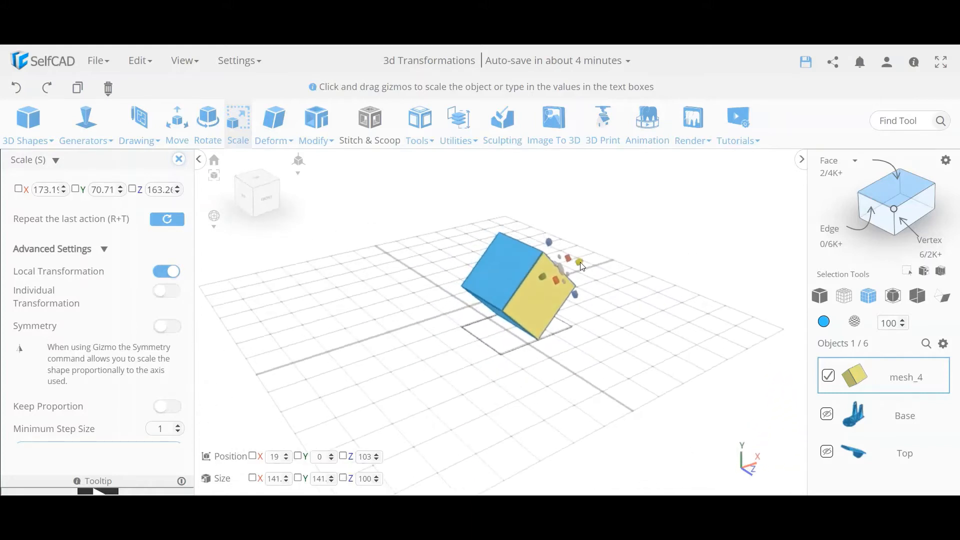
{"action": "left_click_drag", "start_coordinate": [580, 263], "coordinate": [601, 266]}
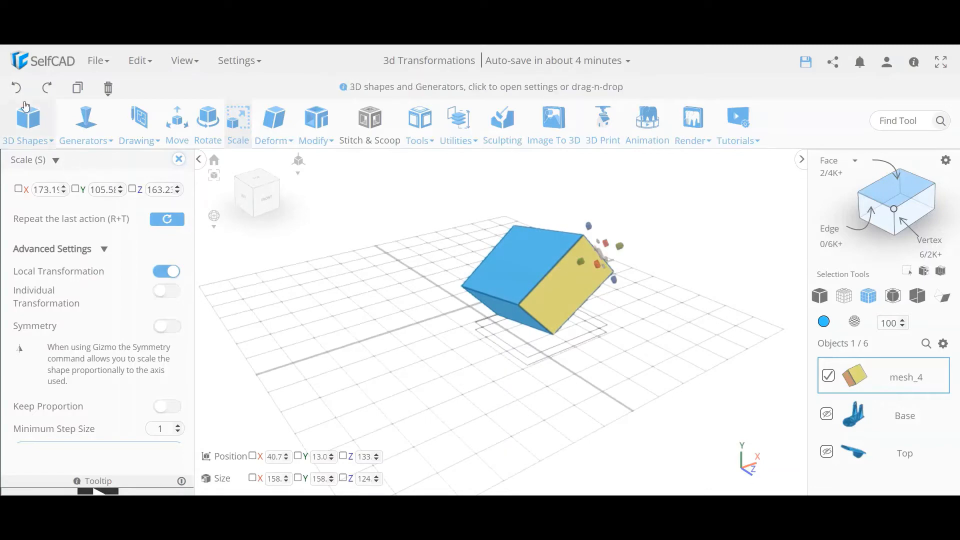
{"action": "left_click", "coordinate": [16, 88]}
Deselect the front face and examine the local scale gizmos on the upper-right face from several angles.
{"action": "left_click_drag", "start_coordinate": [457, 336], "coordinate": [346, 340]}
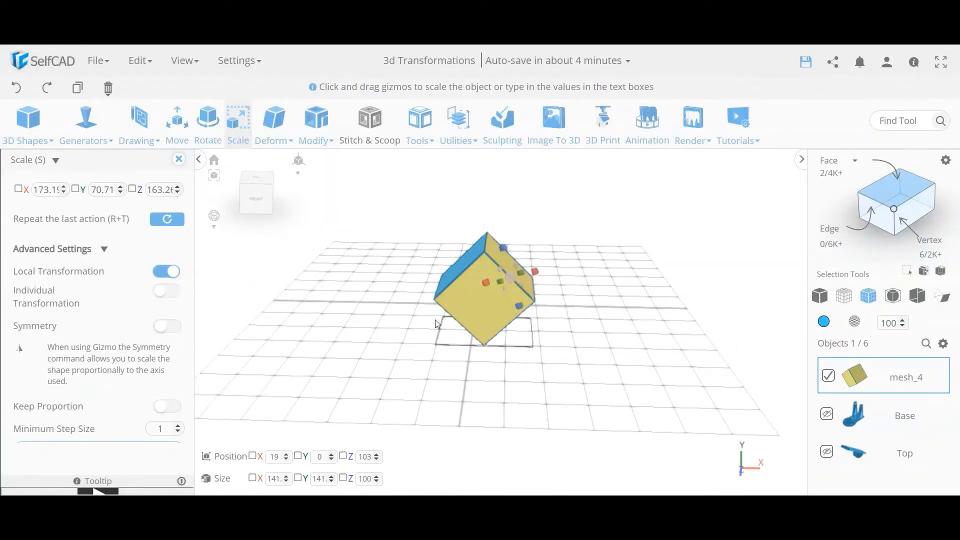
{"action": "left_click", "coordinate": [489, 308]}
{"action": "left_click_drag", "start_coordinate": [489, 308], "coordinate": [515, 368]}
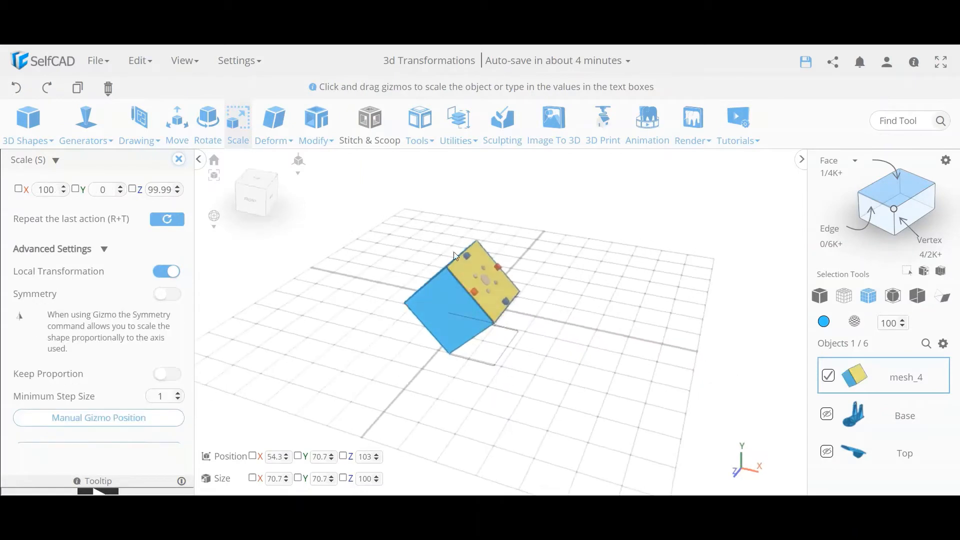
{"action": "left_click_drag", "start_coordinate": [547, 296], "coordinate": [531, 414]}
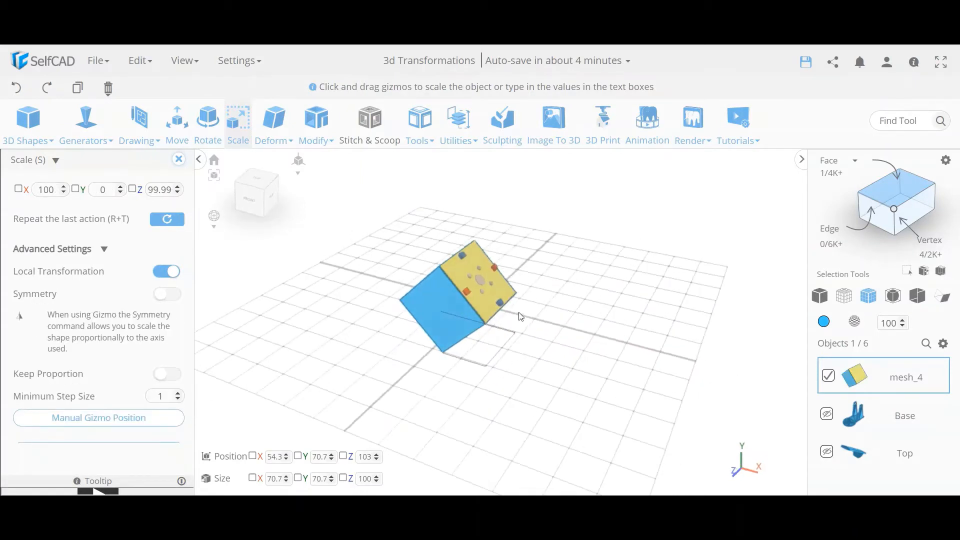
{"action": "left_click_drag", "start_coordinate": [495, 321], "coordinate": [541, 318]}
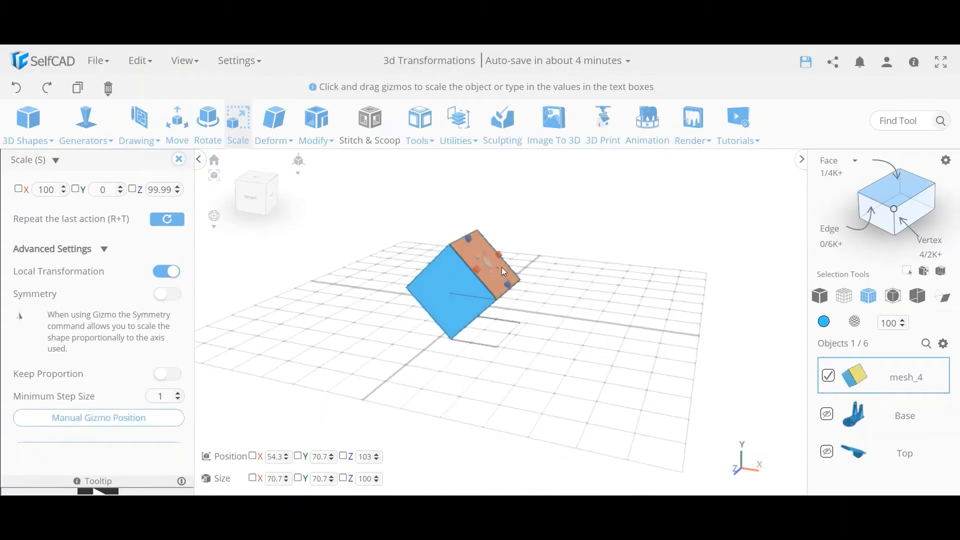
Compare the local scale gizmos with the front face alone and with both faces selected, ending on the upper-right face only.
{"action": "left_click", "coordinate": [439, 293]}
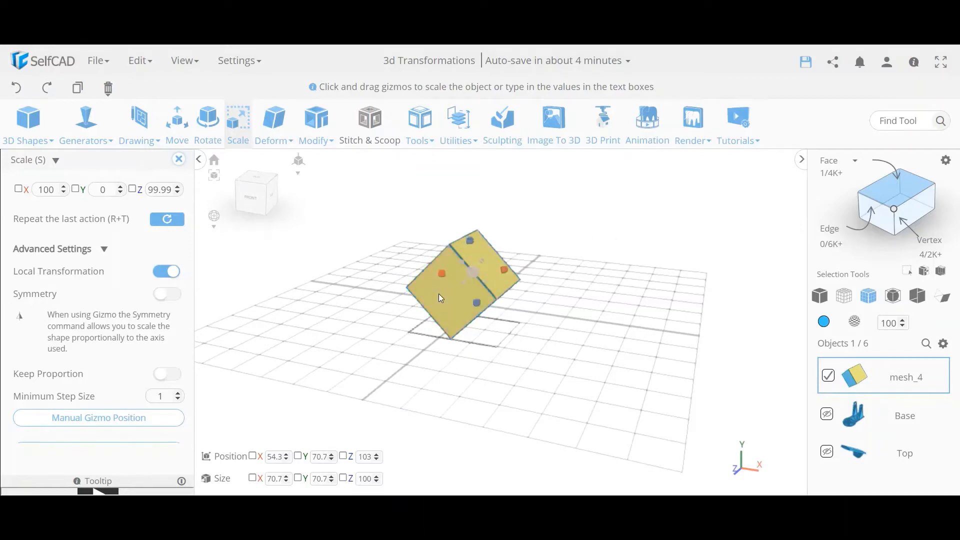
{"action": "left_click", "coordinate": [493, 279]}
{"action": "left_click_drag", "start_coordinate": [485, 369], "coordinate": [517, 370]}
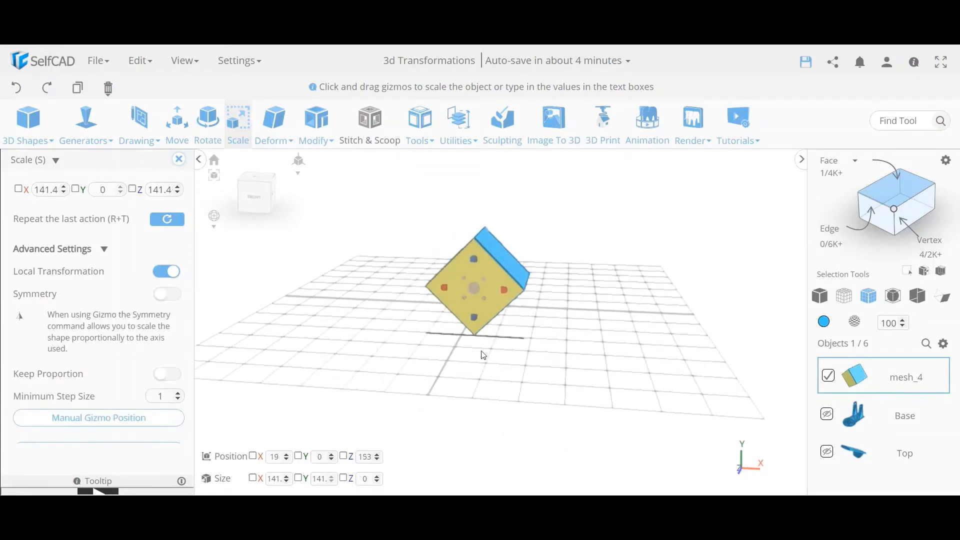
{"action": "left_click", "coordinate": [524, 277]}
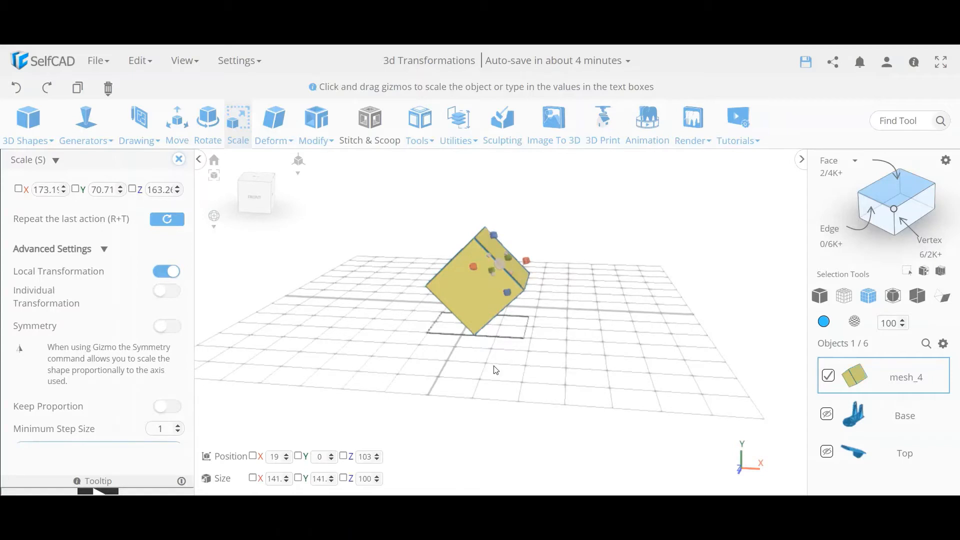
{"action": "left_click_drag", "start_coordinate": [495, 369], "coordinate": [476, 377]}
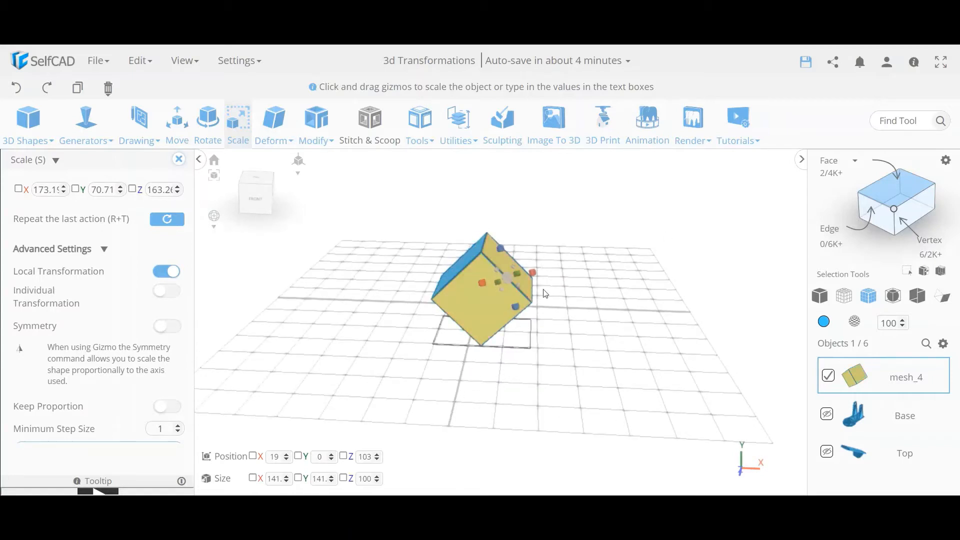
{"action": "left_click_drag", "start_coordinate": [542, 343], "coordinate": [585, 269]}
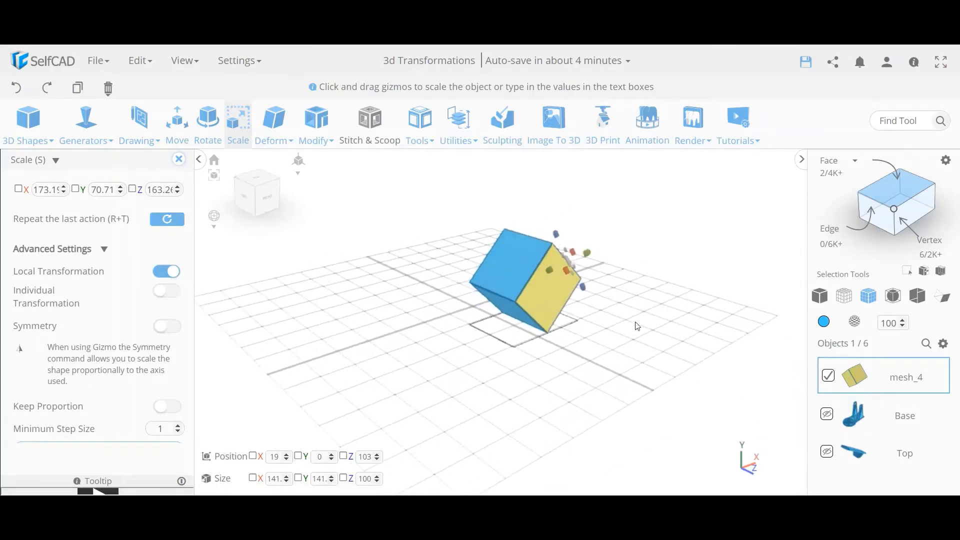
{"action": "left_click_drag", "start_coordinate": [589, 360], "coordinate": [463, 318]}
{"action": "left_click", "coordinate": [463, 318]}
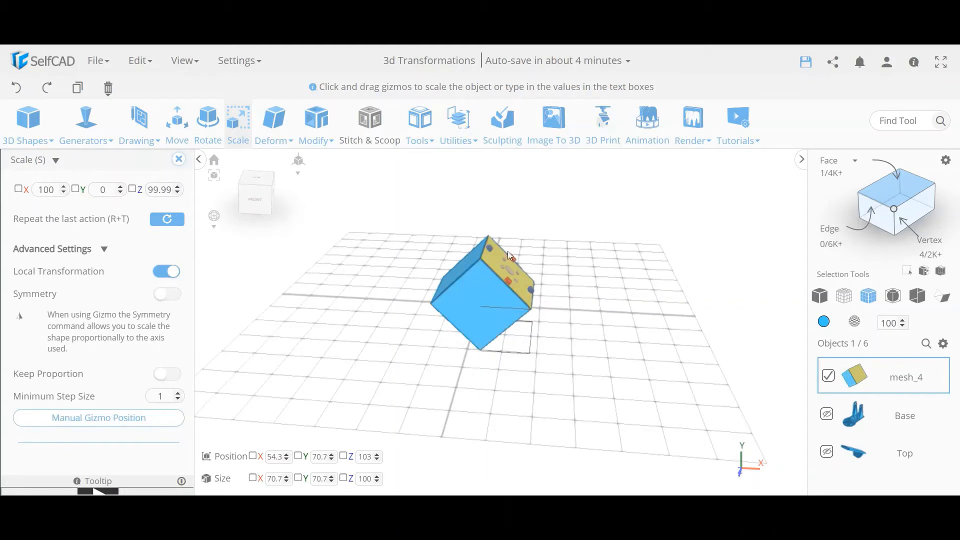
Move the upper-right face outward along its normal with Local Transformation on, to about X 82.6, Y 98.9.
{"action": "left_click", "coordinate": [177, 131]}
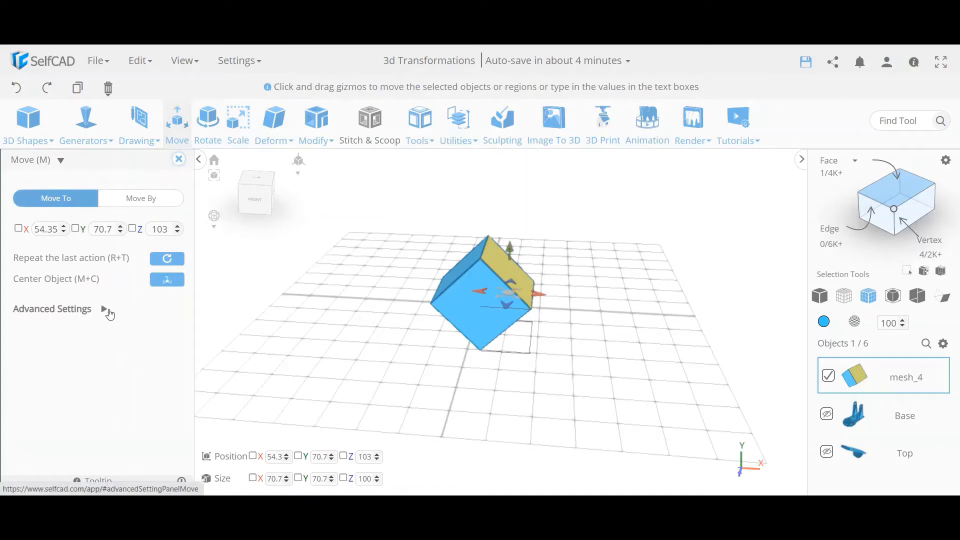
{"action": "left_click", "coordinate": [106, 308]}
{"action": "left_click", "coordinate": [167, 332]}
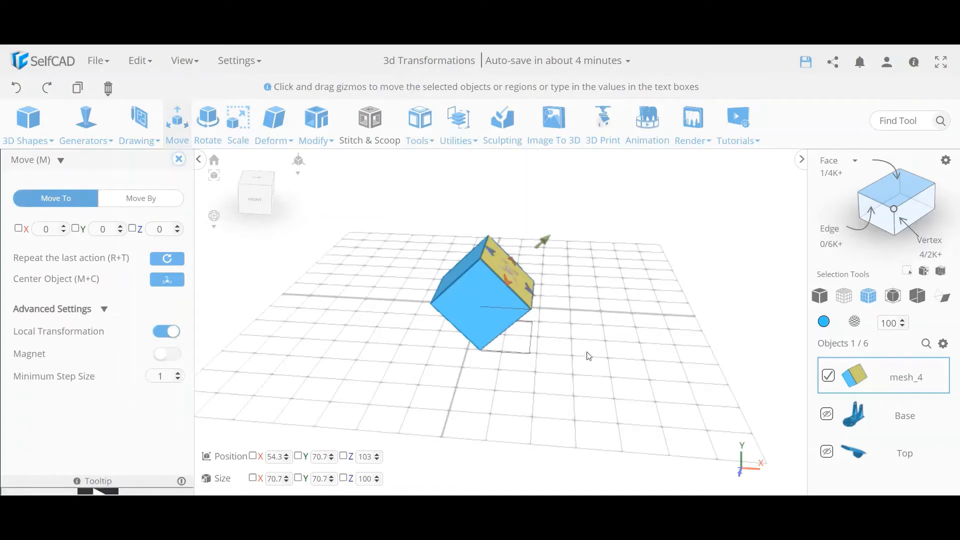
{"action": "left_click_drag", "start_coordinate": [545, 245], "coordinate": [598, 250]}
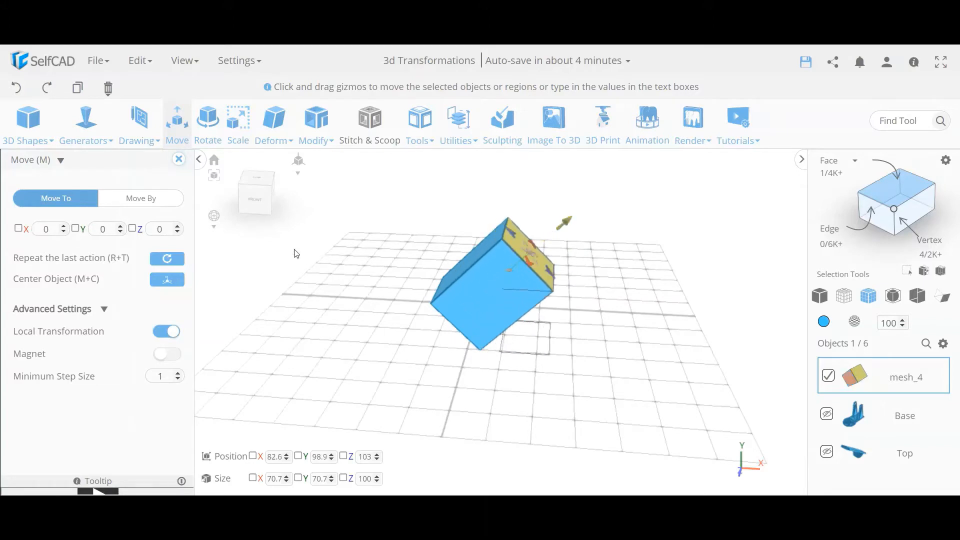
Examine the local move gizmos on the upper-right face from several angles.
{"action": "left_click_drag", "start_coordinate": [539, 421], "coordinate": [532, 402]}
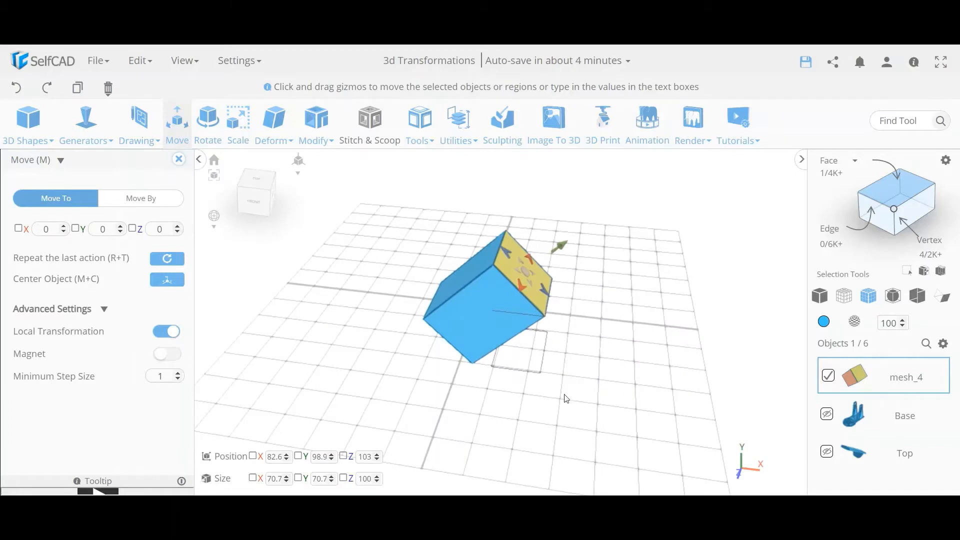
{"action": "left_click_drag", "start_coordinate": [529, 386], "coordinate": [529, 375]}
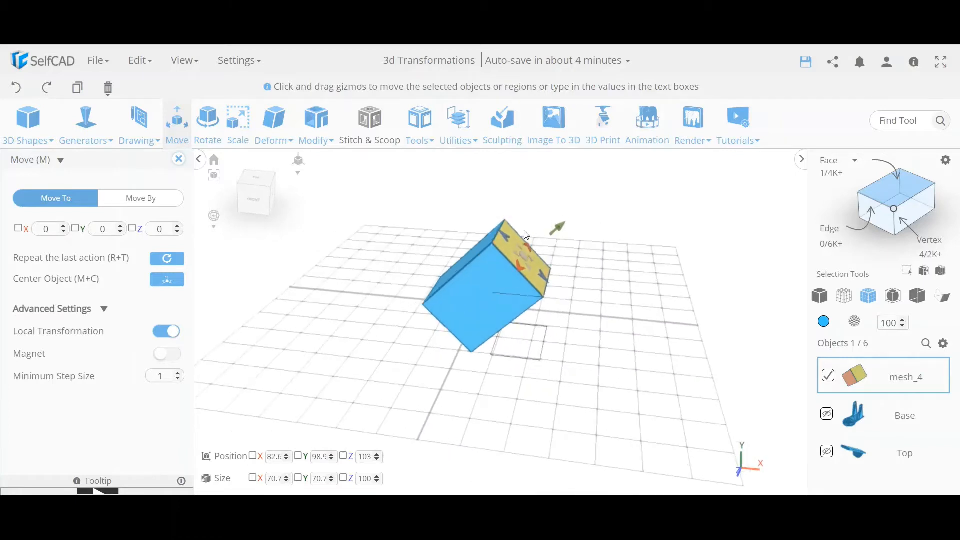
{"action": "left_click_drag", "start_coordinate": [342, 317], "coordinate": [372, 317]}
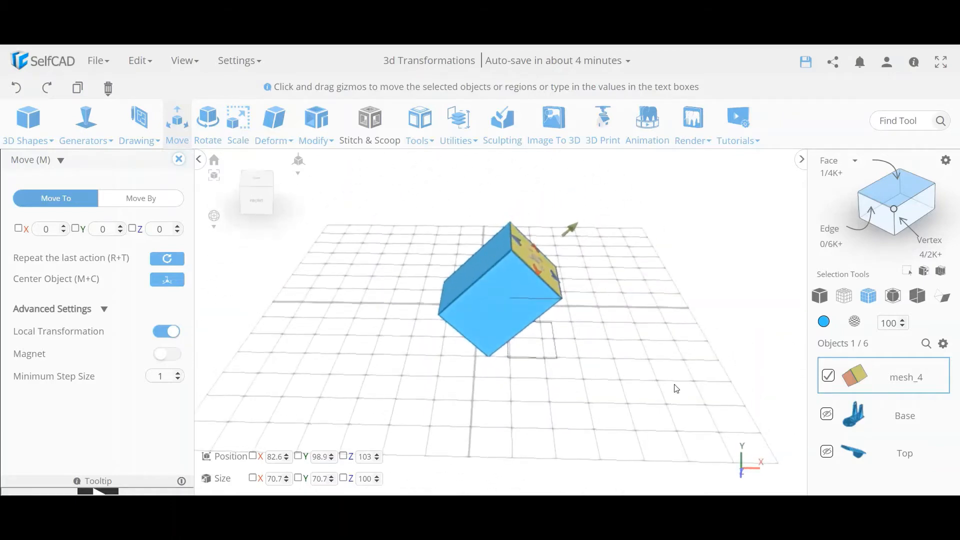
{"action": "left_click_drag", "start_coordinate": [675, 388], "coordinate": [579, 392]}
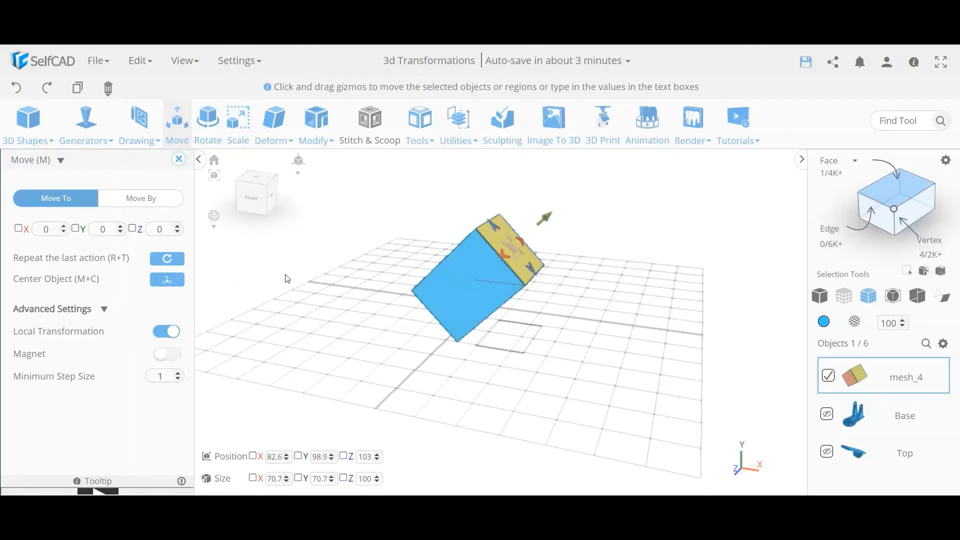
Activate Scale, clear the face selection to target the whole cube, and inspect its scale gizmos with the advanced settings shown.
{"action": "left_click", "coordinate": [238, 123]}
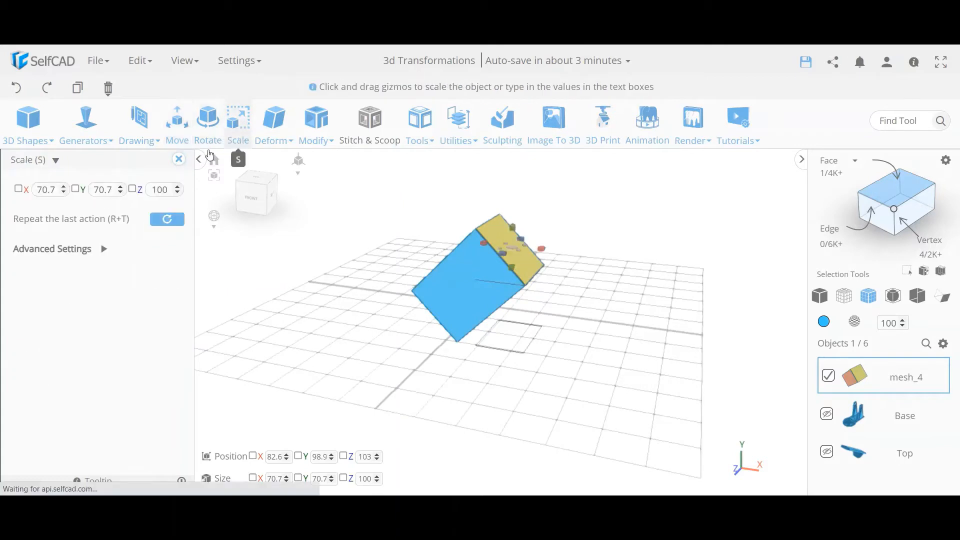
{"action": "left_click", "coordinate": [578, 359]}
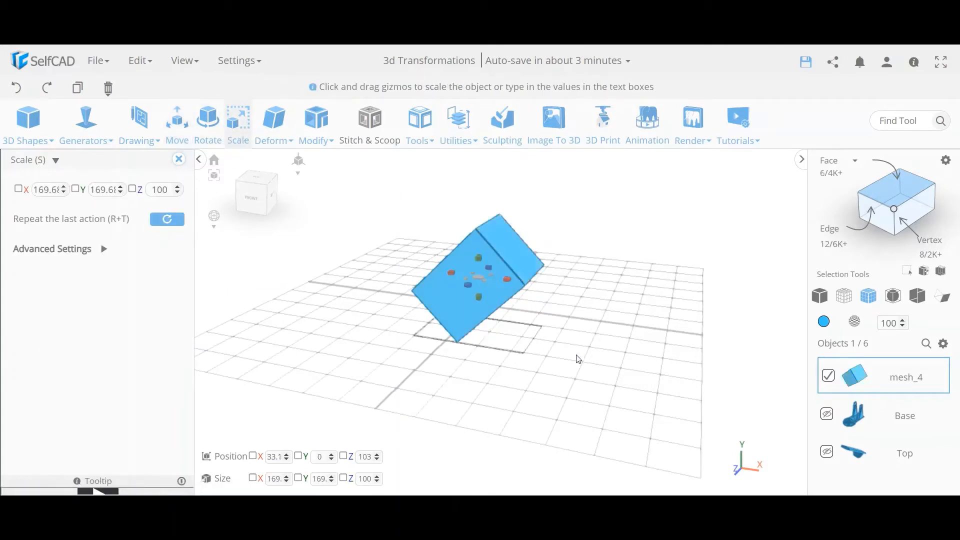
{"action": "left_click", "coordinate": [103, 250]}
{"action": "left_click_drag", "start_coordinate": [285, 332], "coordinate": [369, 332]}
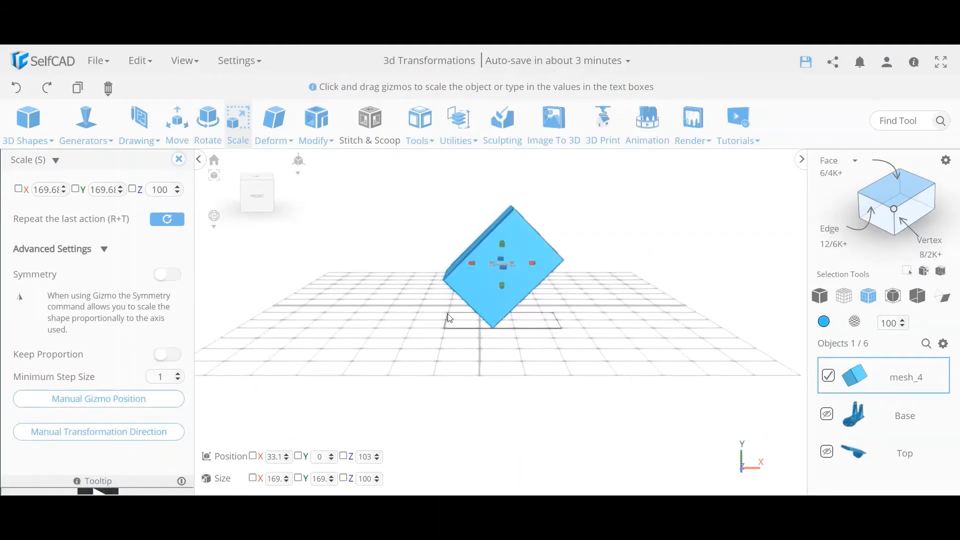
{"action": "left_click_drag", "start_coordinate": [448, 318], "coordinate": [420, 338]}
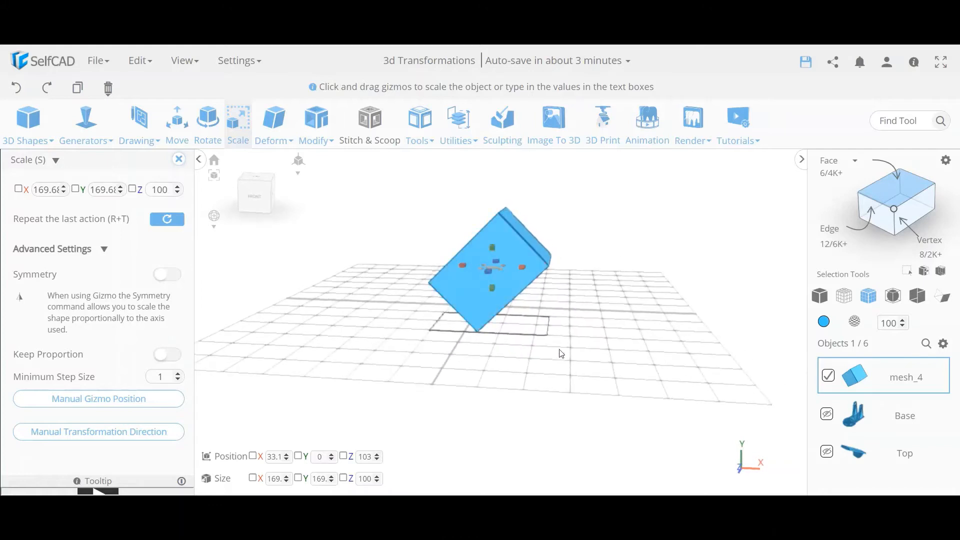
{"action": "left_click_drag", "start_coordinate": [595, 338], "coordinate": [588, 349]}
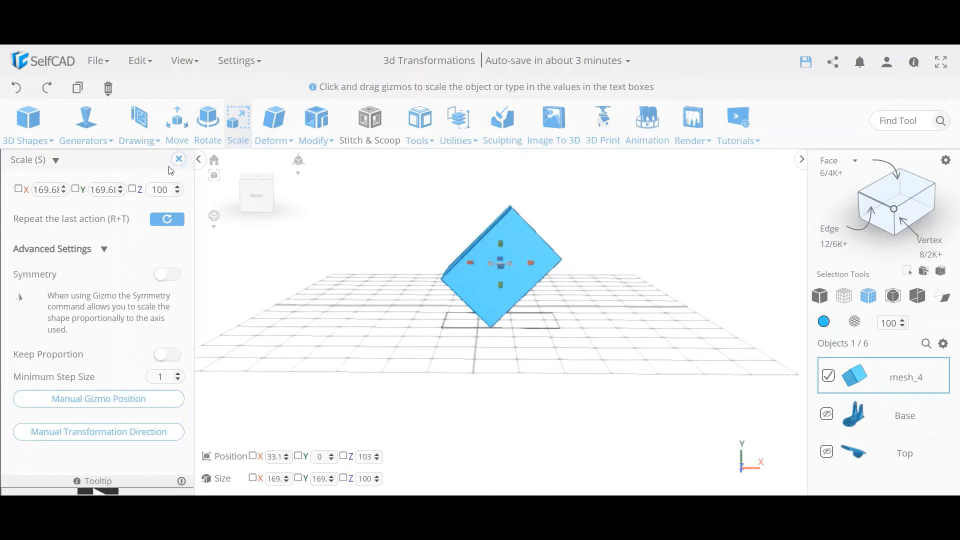
Undo the outward move of the upper-right face and target the whole cube for scaling.
{"action": "left_click", "coordinate": [14, 89]}
{"action": "left_click", "coordinate": [14, 89]}
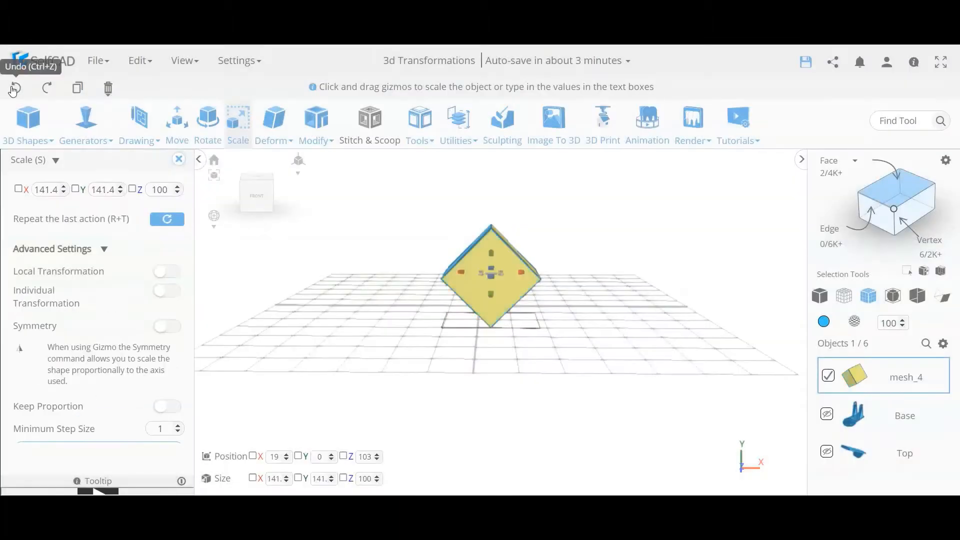
{"action": "mouse_move", "coordinate": [383, 314]}
{"action": "left_mouse_down"}
{"action": "mouse_move", "coordinate": [365, 326]}
{"action": "mouse_move", "coordinate": [278, 313]}
{"action": "mouse_move", "coordinate": [383, 328]}
{"action": "left_mouse_up"}
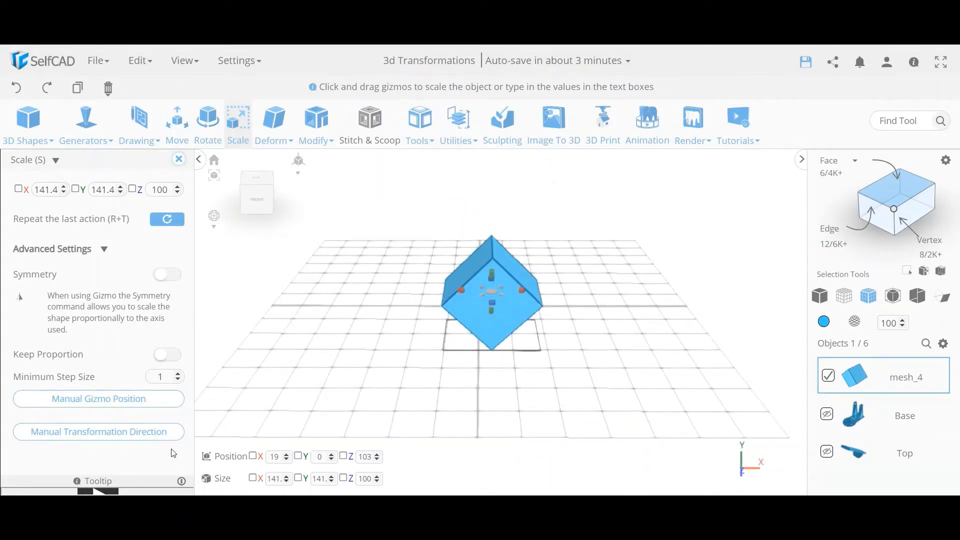
Try to set a manual transformation direction from the cube's front top corner, and restore the default direction.
{"action": "left_click", "coordinate": [121, 444]}
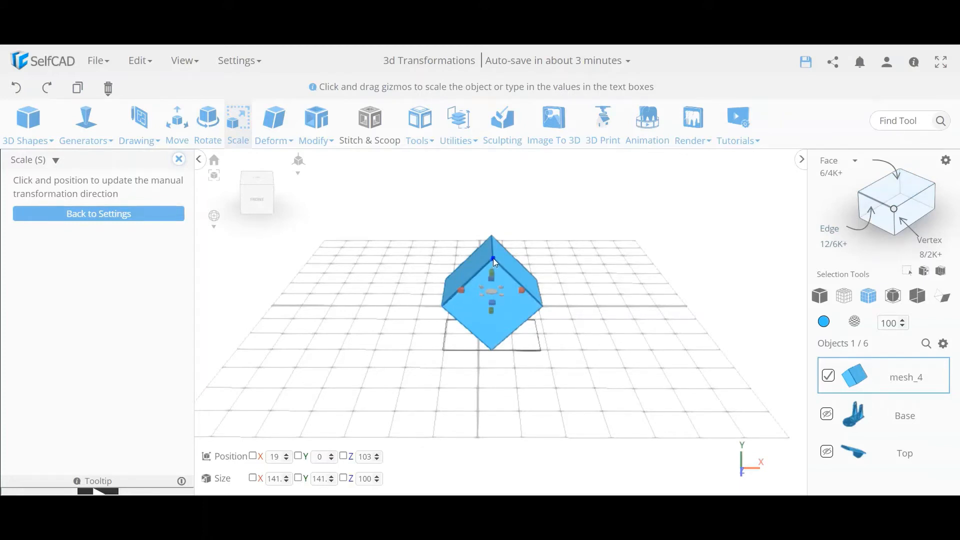
{"action": "scroll", "coordinate": [493, 259], "scroll_direction": "up", "scroll_amount": 5}
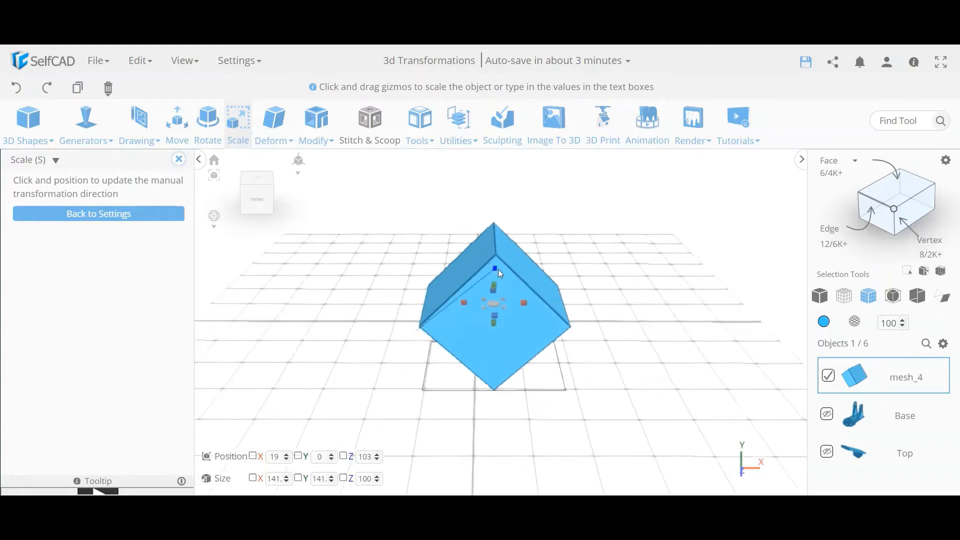
{"action": "left_click", "coordinate": [495, 231]}
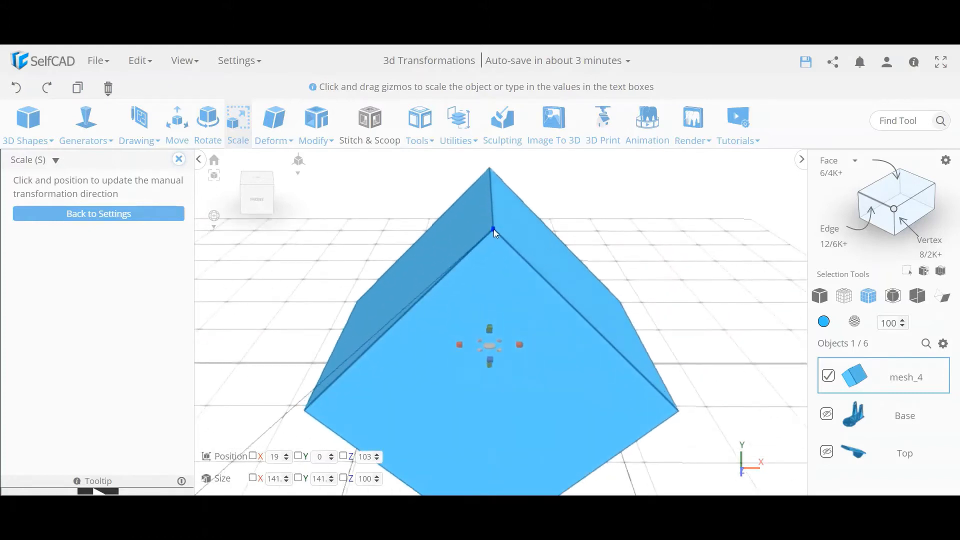
{"action": "scroll", "coordinate": [439, 301], "scroll_direction": "down", "scroll_amount": 1}
{"action": "scroll", "coordinate": [439, 302], "scroll_direction": "down", "scroll_amount": 1}
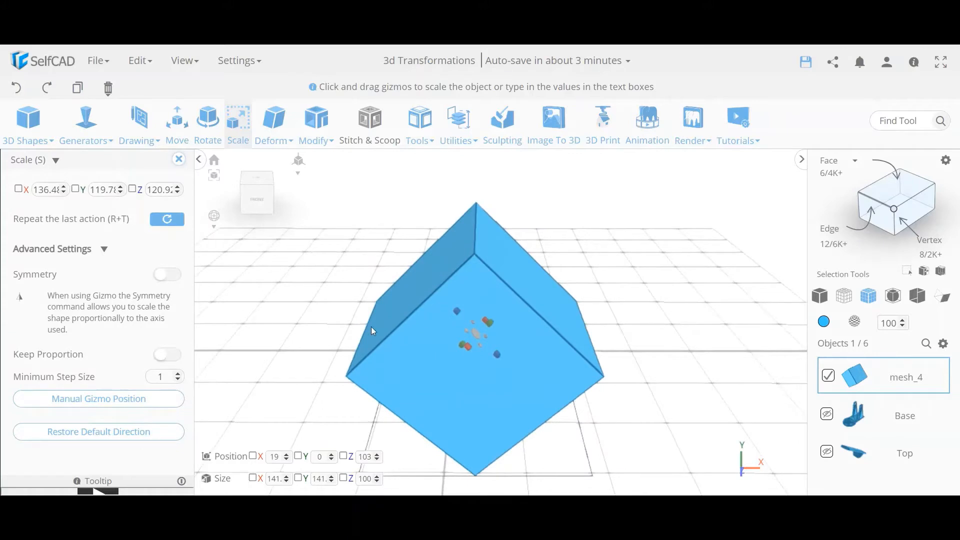
{"action": "scroll", "coordinate": [373, 327], "scroll_direction": "up", "scroll_amount": 3}
{"action": "scroll", "coordinate": [395, 307], "scroll_direction": "up", "scroll_amount": 3}
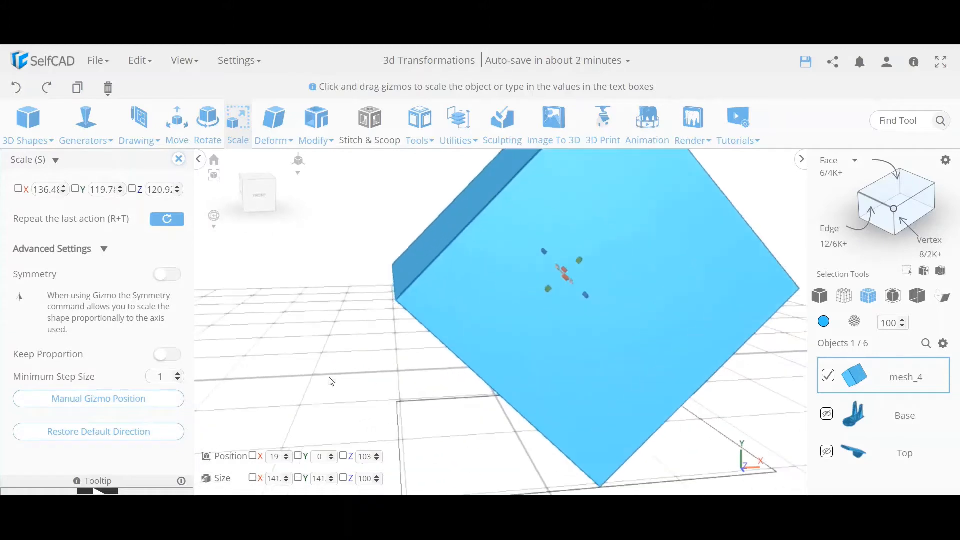
{"action": "left_click", "coordinate": [150, 432]}
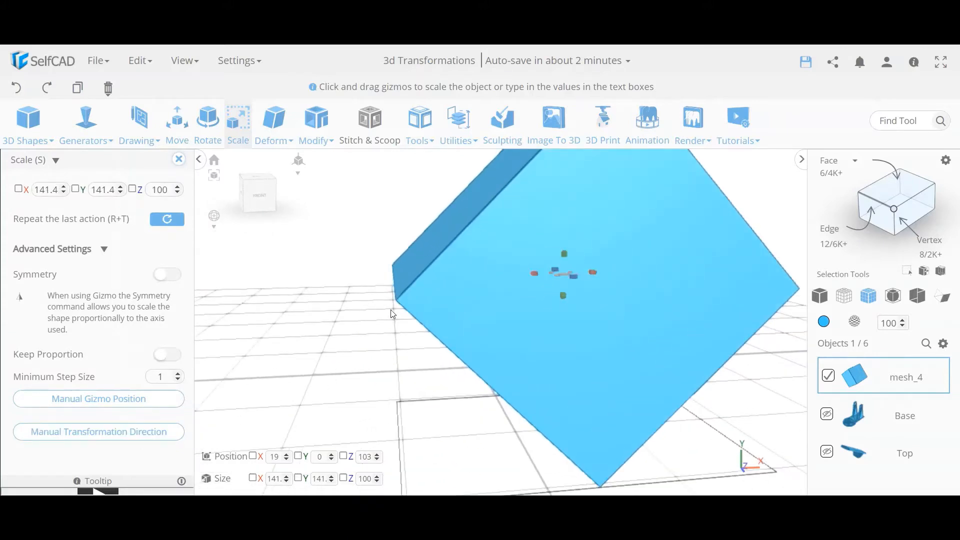
Set the manual transformation direction along the front face's upper-left edge, from the left corner to the top corner.
{"action": "scroll", "coordinate": [390, 319], "scroll_direction": "up", "scroll_amount": 1}
{"action": "left_click", "coordinate": [142, 431]}
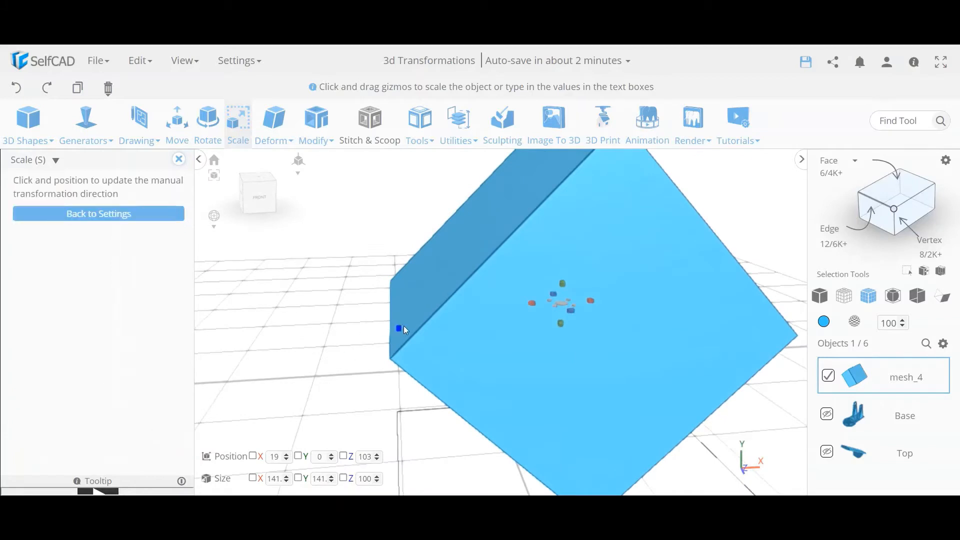
{"action": "scroll", "coordinate": [394, 368], "scroll_direction": "up", "scroll_amount": 1}
{"action": "scroll", "coordinate": [390, 368], "scroll_direction": "up", "scroll_amount": 2}
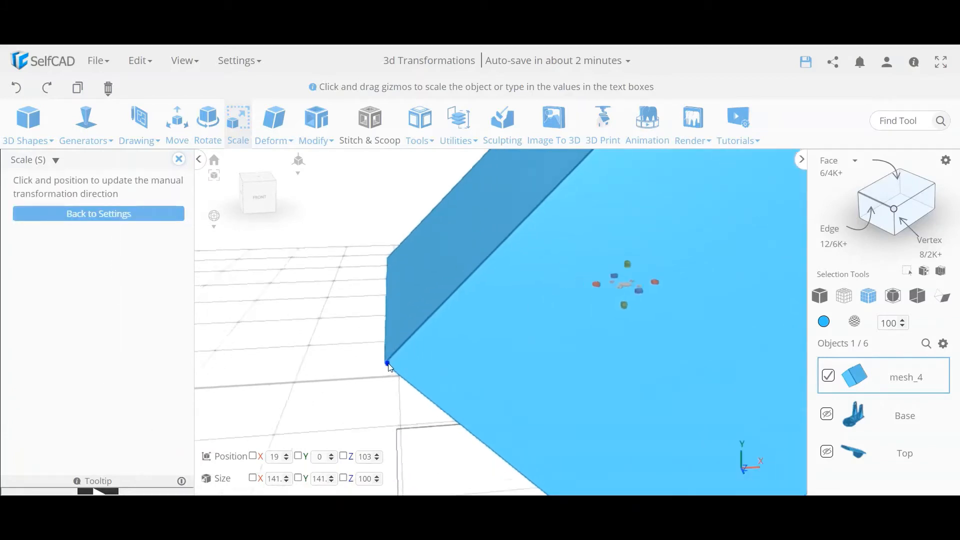
{"action": "left_click", "coordinate": [381, 363]}
{"action": "scroll", "coordinate": [443, 339], "scroll_direction": "down", "scroll_amount": 4}
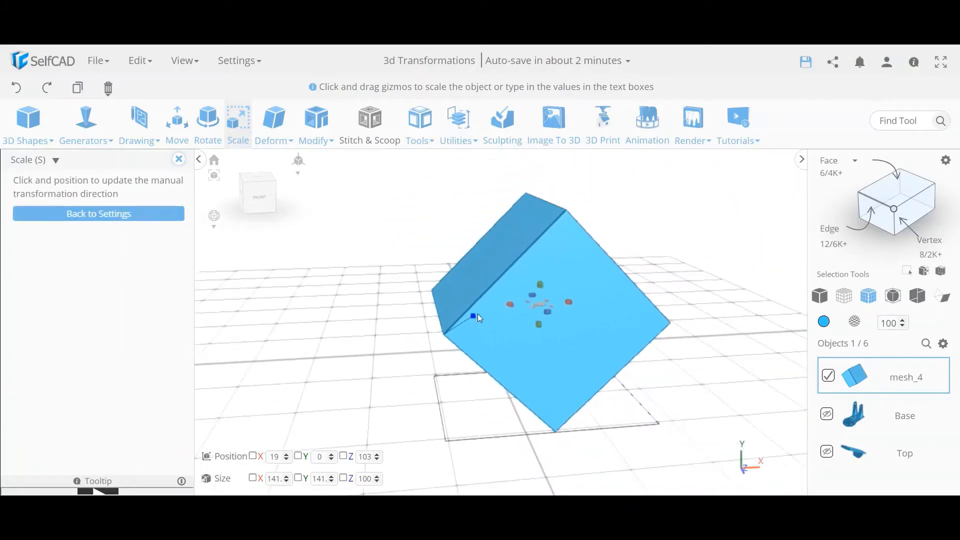
{"action": "left_click", "coordinate": [544, 244]}
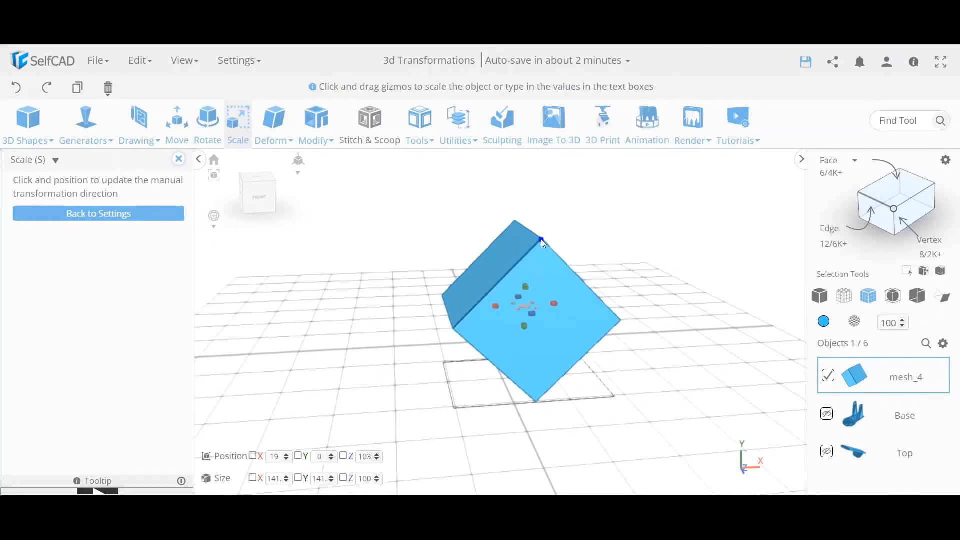
{"action": "scroll", "coordinate": [541, 239], "scroll_direction": "up", "scroll_amount": 3}
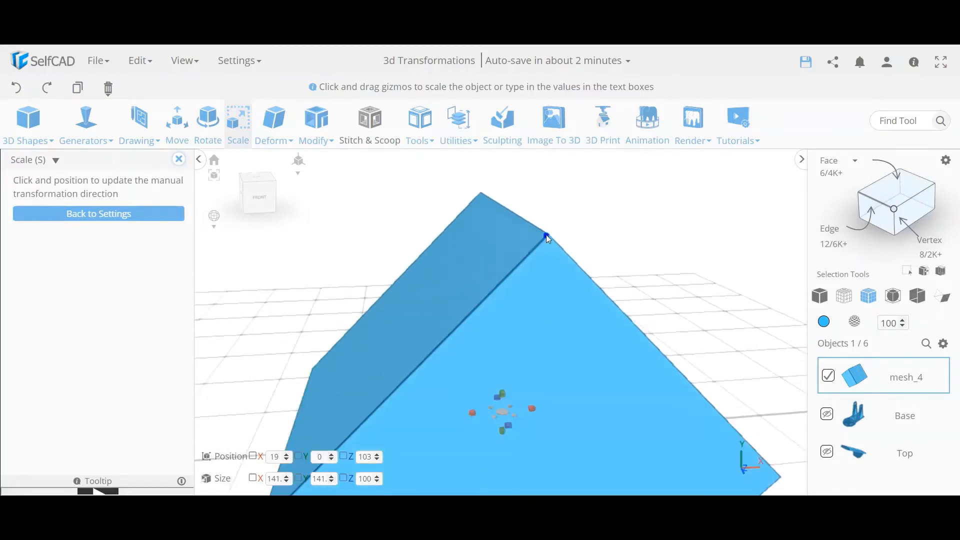
{"action": "left_click", "coordinate": [549, 234]}
{"action": "scroll", "coordinate": [549, 234], "scroll_direction": "up", "scroll_amount": 3}
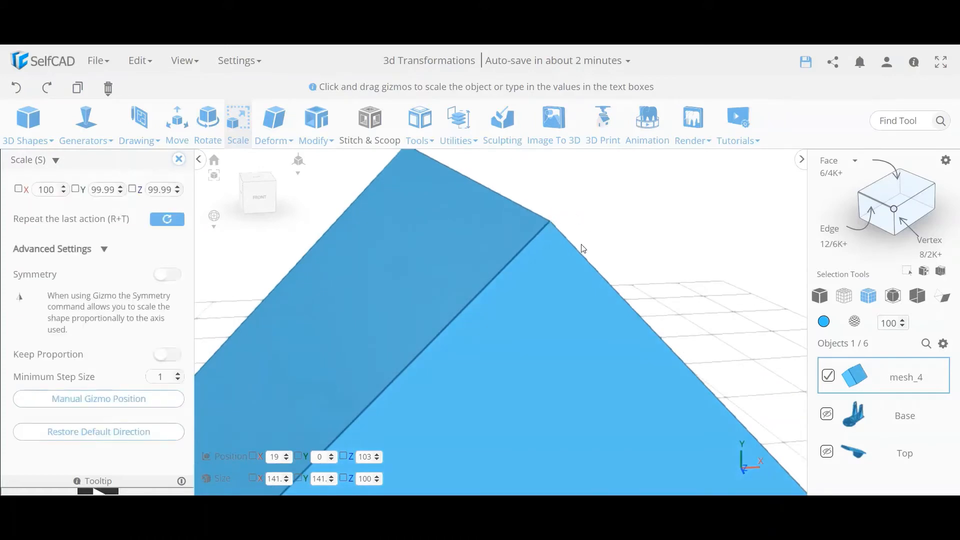
{"action": "scroll", "coordinate": [580, 248], "scroll_direction": "down", "scroll_amount": 5}
{"action": "scroll", "coordinate": [375, 340], "scroll_direction": "down", "scroll_amount": 3}
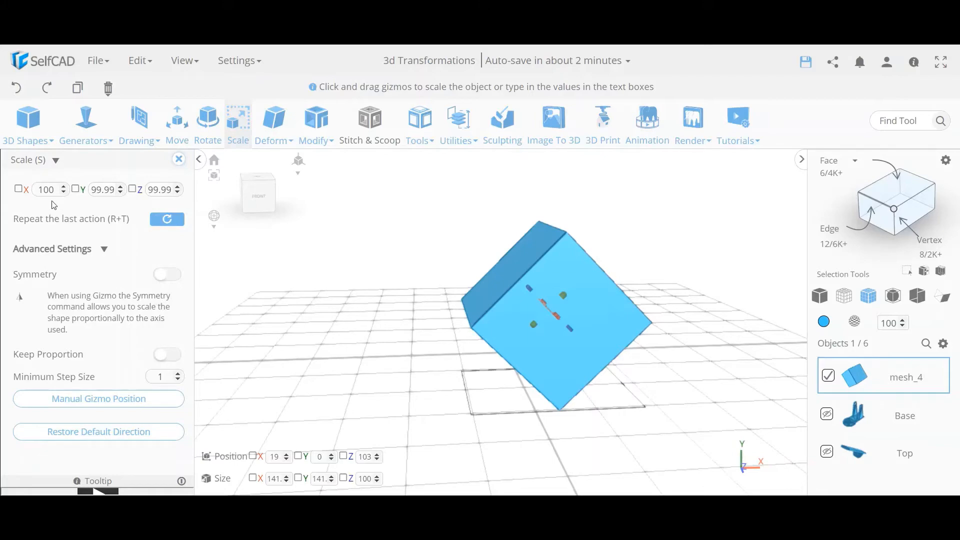
Try scaling the cube along its tilted axes to about Y 143.8, X 98.84 and Z 106, and undo all three scalings.
{"action": "right_click_drag", "start_coordinate": [640, 398], "coordinate": [608, 393]}
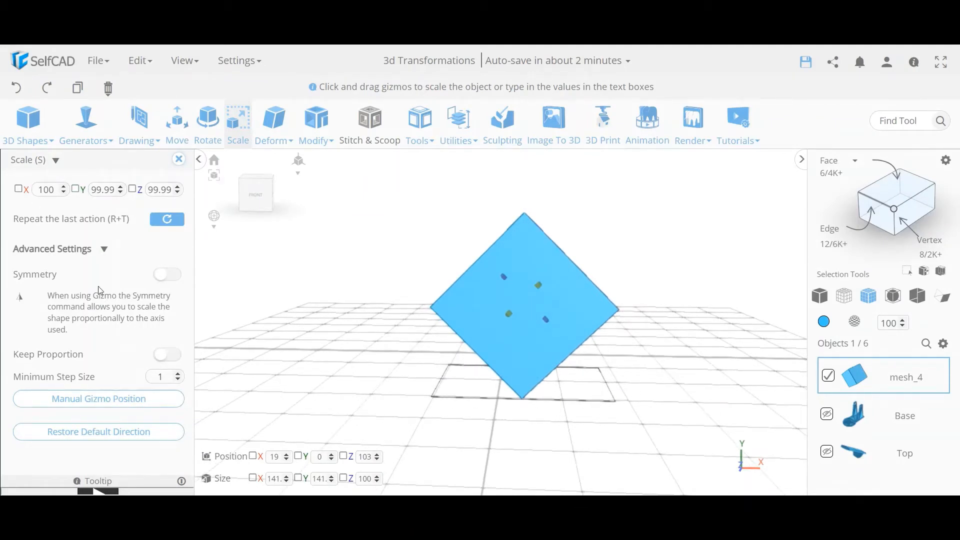
{"action": "right_click_drag", "start_coordinate": [378, 359], "coordinate": [386, 365]}
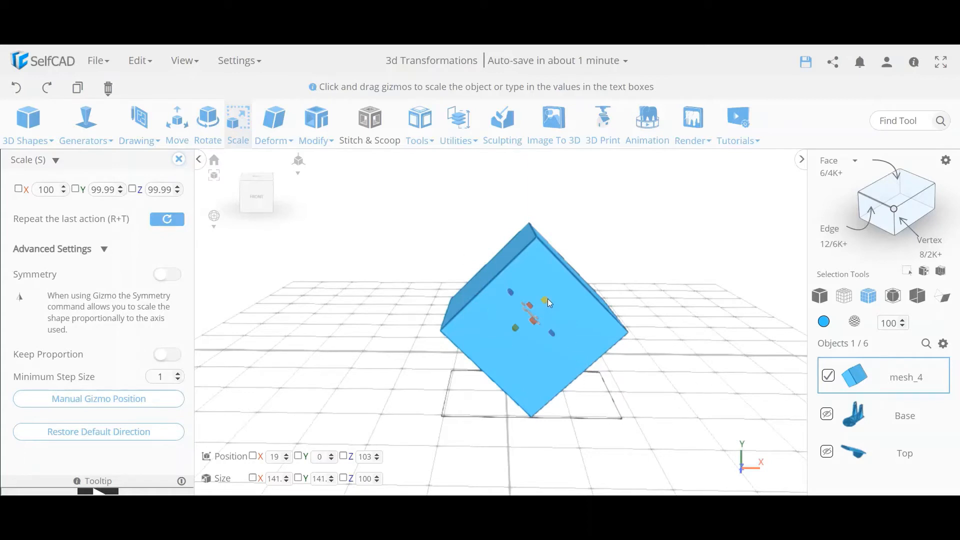
{"action": "left_click_drag", "start_coordinate": [546, 300], "coordinate": [611, 262]}
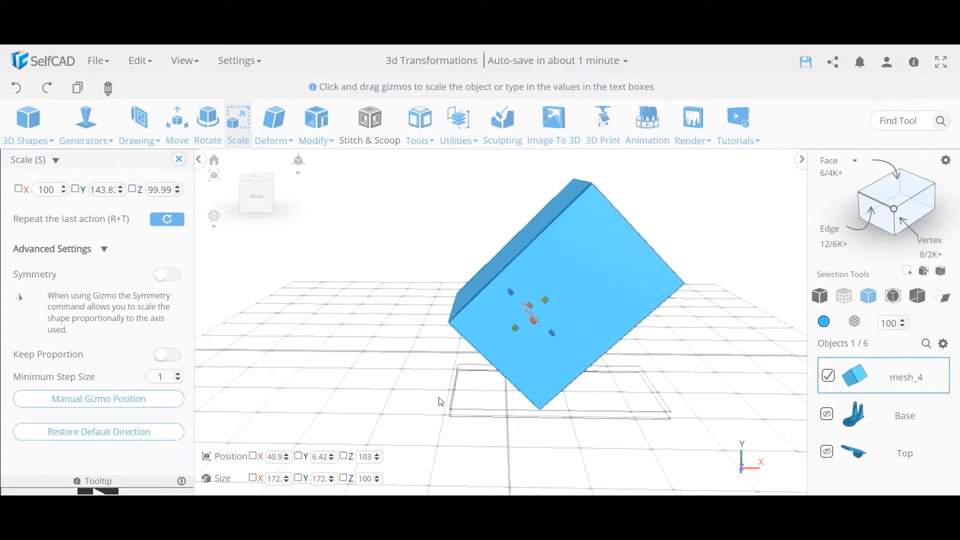
{"action": "left_click_drag", "start_coordinate": [429, 400], "coordinate": [449, 396]}
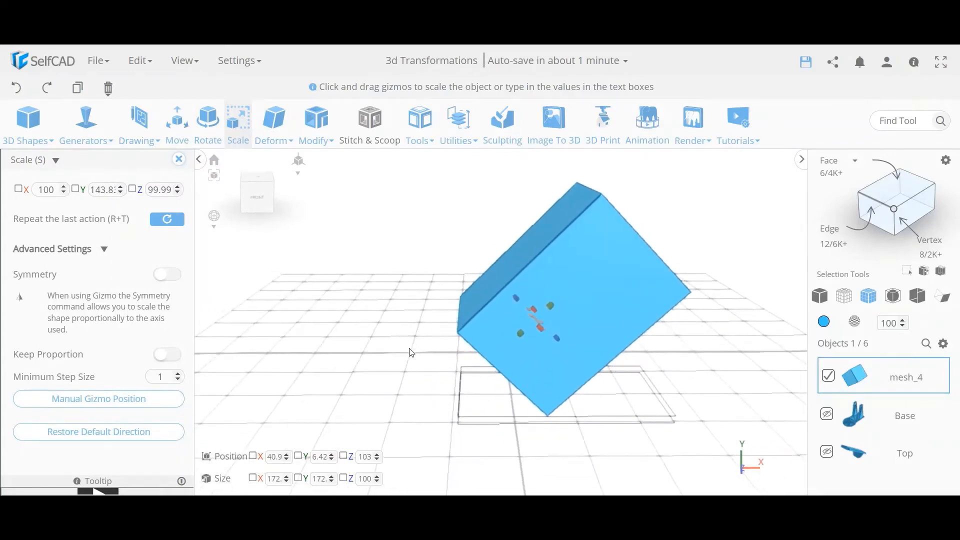
{"action": "left_click_drag", "start_coordinate": [411, 352], "coordinate": [465, 407]}
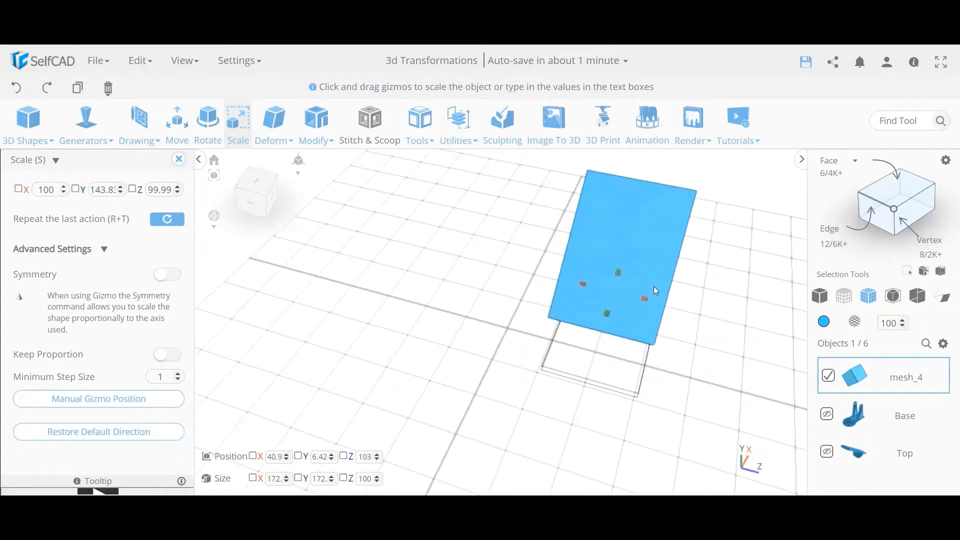
{"action": "mouse_move", "coordinate": [645, 298]}
{"action": "left_mouse_down"}
{"action": "mouse_move", "coordinate": [725, 319]}
{"action": "mouse_move", "coordinate": [583, 291]}
{"action": "mouse_move", "coordinate": [641, 303]}
{"action": "left_mouse_up"}
{"action": "left_click_drag", "start_coordinate": [643, 390], "coordinate": [444, 368]}
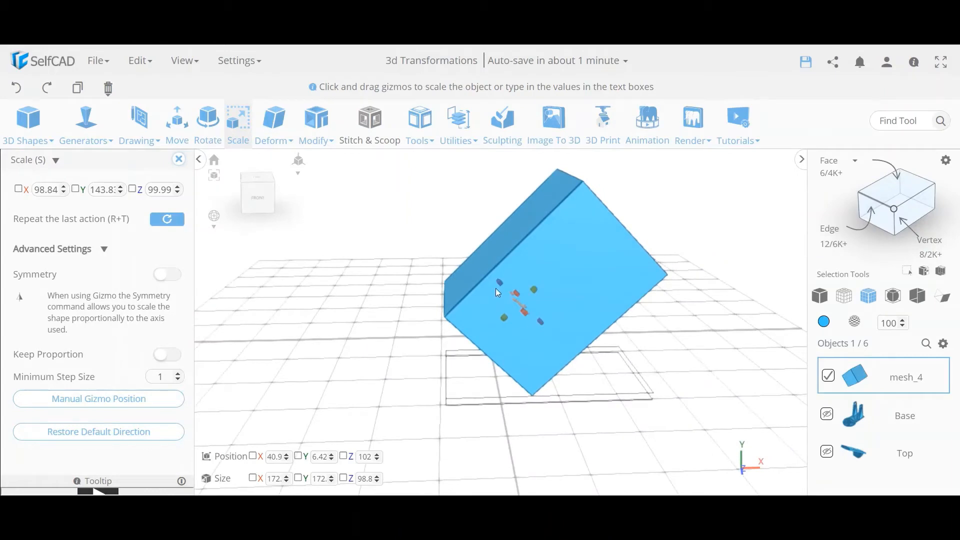
{"action": "mouse_move", "coordinate": [499, 284]}
{"action": "left_mouse_down"}
{"action": "mouse_move", "coordinate": [439, 239]}
{"action": "mouse_move", "coordinate": [498, 279]}
{"action": "left_mouse_up"}
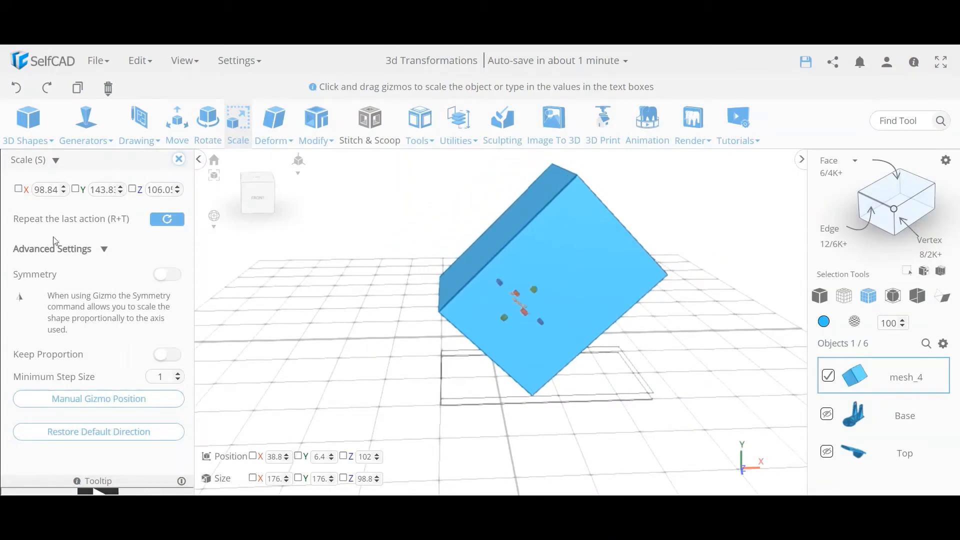
{"action": "left_click", "coordinate": [16, 89]}
{"action": "left_click", "coordinate": [17, 89]}
{"action": "left_click", "coordinate": [16, 90]}
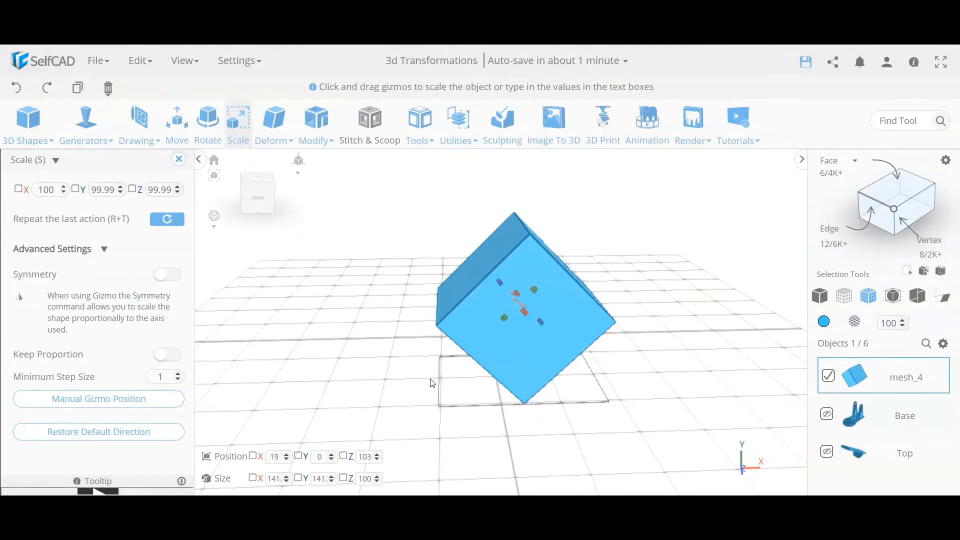
Rotate the whole tilted cube 175 degrees about its vertical Y axis.
{"action": "left_click_drag", "start_coordinate": [430, 379], "coordinate": [407, 378]}
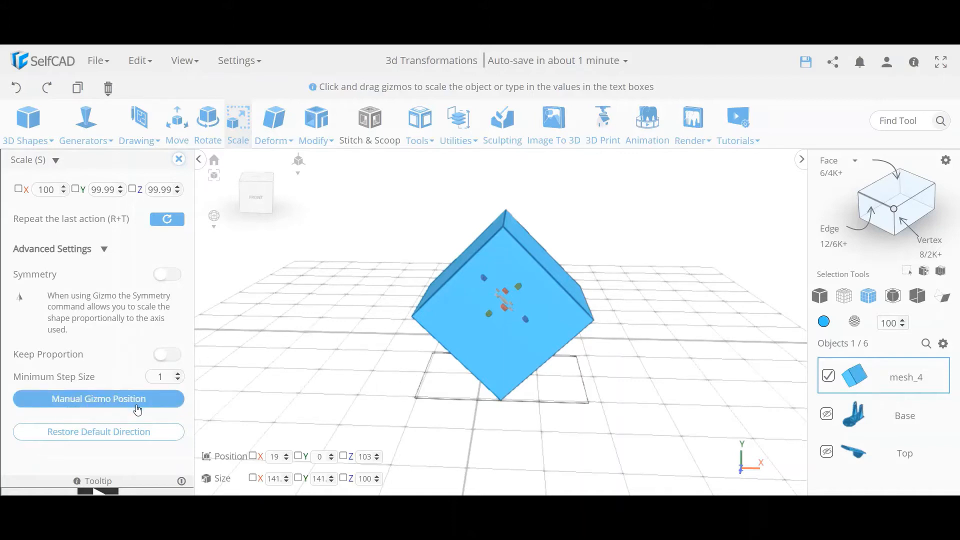
{"action": "left_click", "coordinate": [208, 129]}
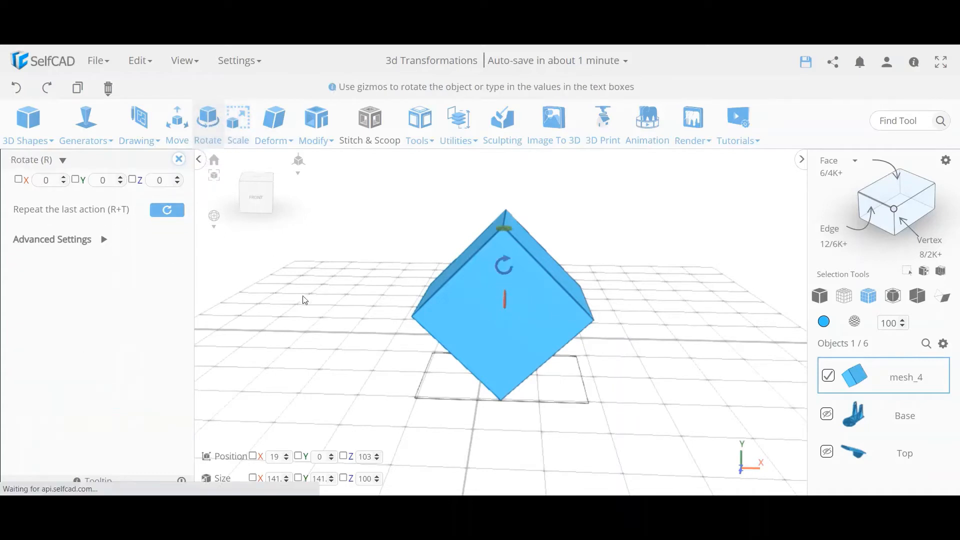
{"action": "mouse_move", "coordinate": [345, 376]}
{"action": "left_mouse_down"}
{"action": "mouse_move", "coordinate": [360, 377]}
{"action": "mouse_move", "coordinate": [300, 385]}
{"action": "mouse_move", "coordinate": [345, 380]}
{"action": "mouse_move", "coordinate": [356, 368]}
{"action": "mouse_move", "coordinate": [351, 383]}
{"action": "left_mouse_up"}
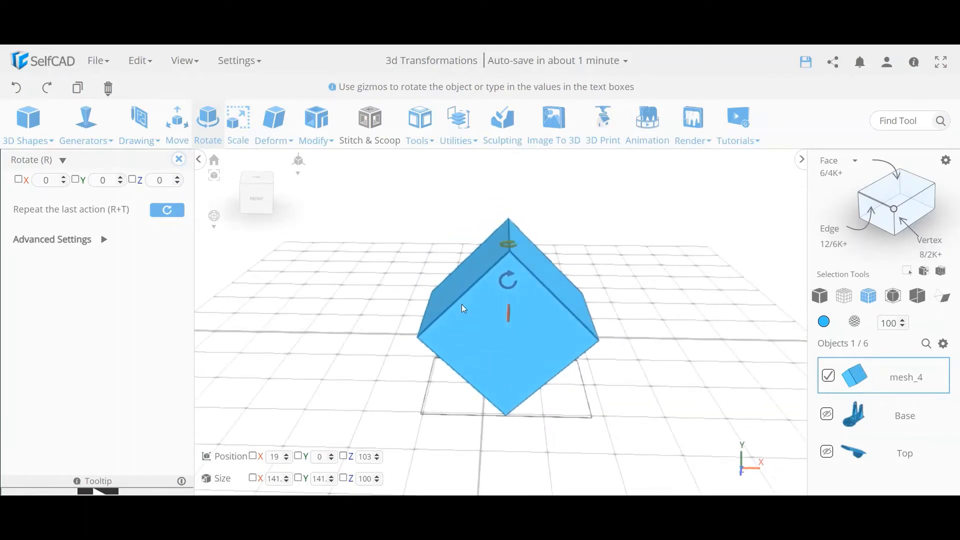
{"action": "left_click_drag", "start_coordinate": [507, 245], "coordinate": [565, 300]}
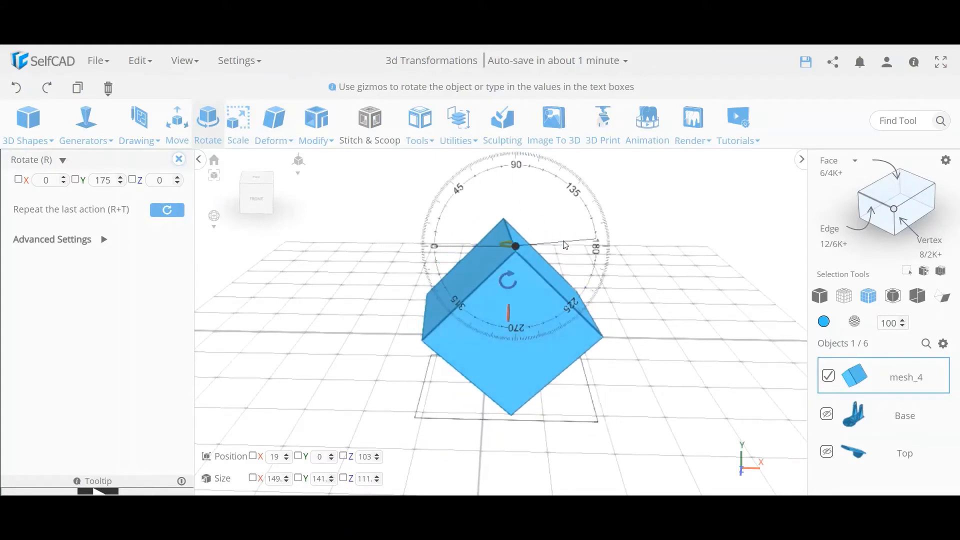
Reposition the rotation gizmo manually to the front face's right corner and rotate the cube about the vertical axis there.
{"action": "left_click_drag", "start_coordinate": [608, 432], "coordinate": [529, 429]}
{"action": "left_click", "coordinate": [105, 239]}
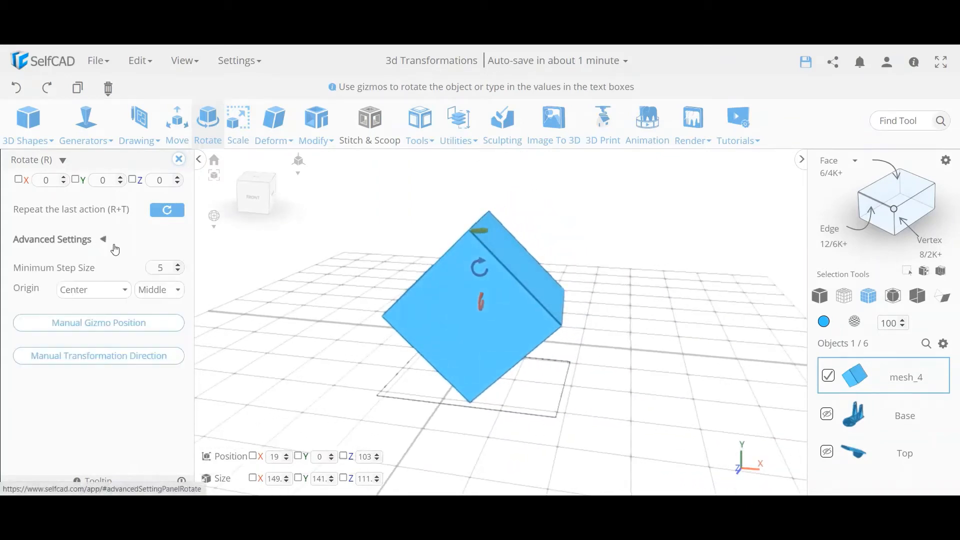
{"action": "left_click", "coordinate": [108, 332]}
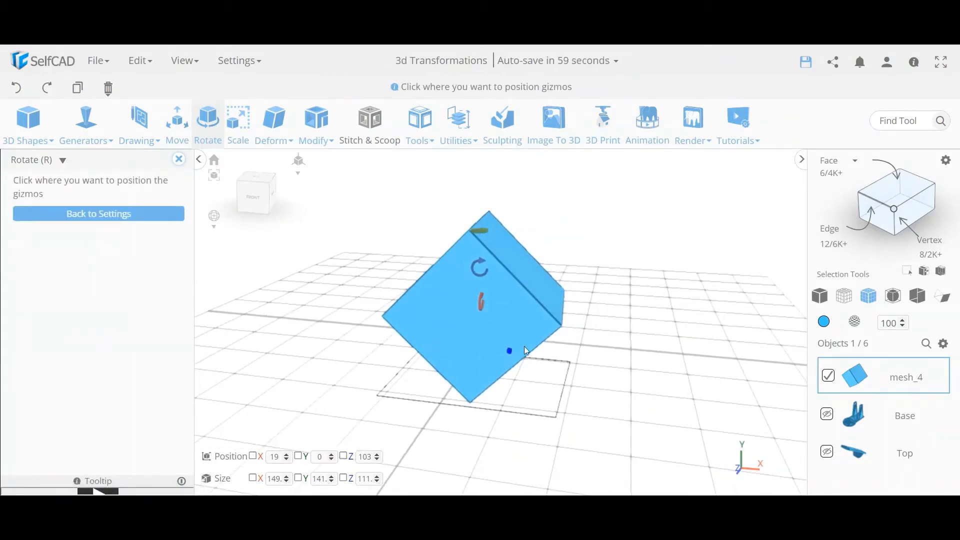
{"action": "left_click", "coordinate": [563, 329]}
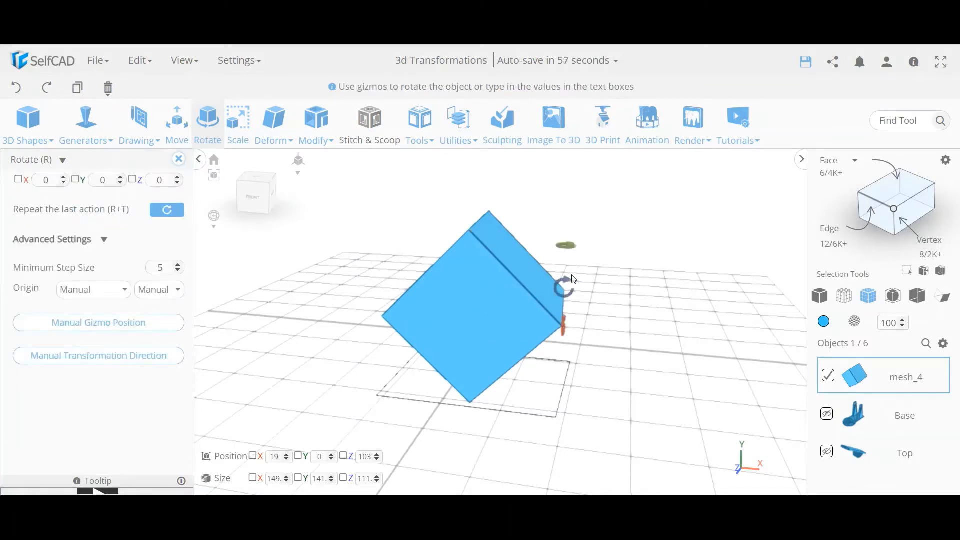
{"action": "left_click_drag", "start_coordinate": [566, 245], "coordinate": [431, 251]}
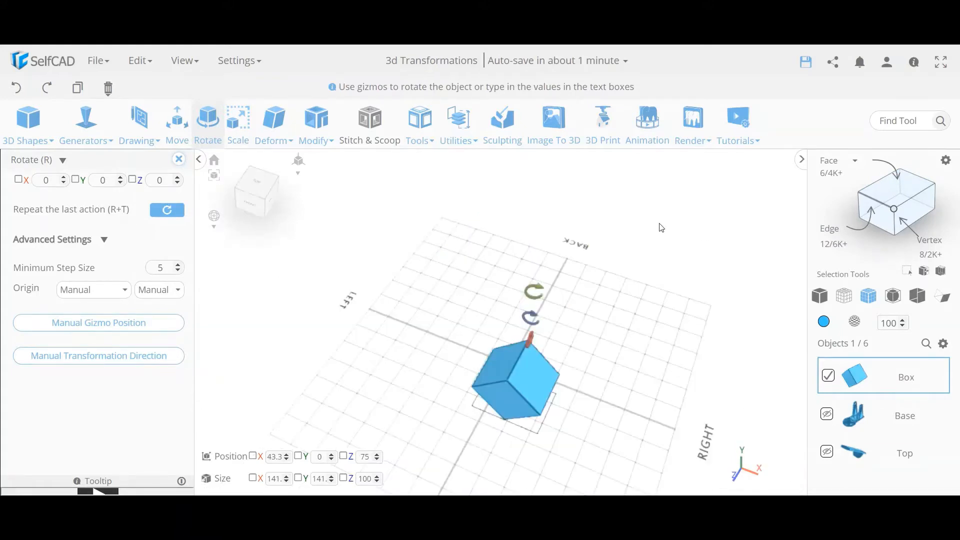
{"action": "left_click_drag", "start_coordinate": [456, 344], "coordinate": [561, 316]}
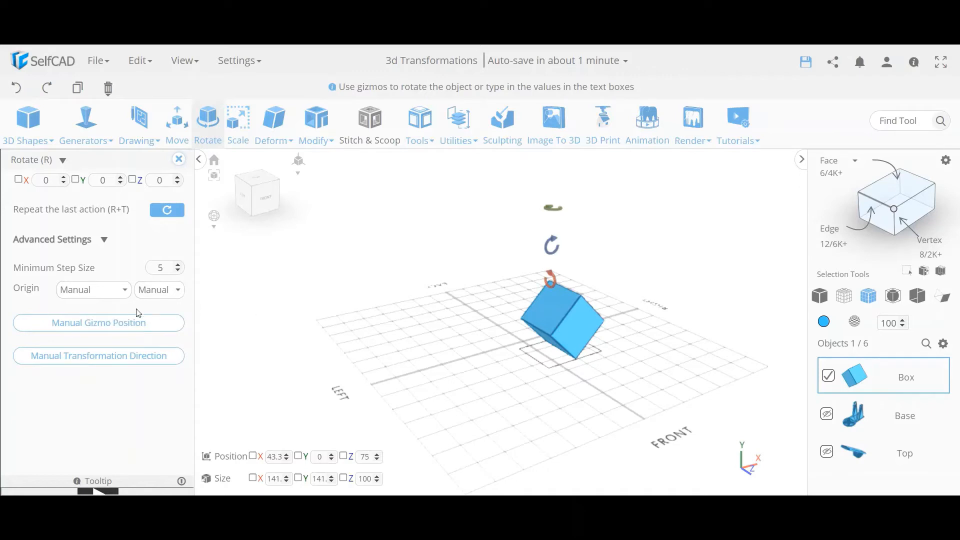
{"action": "left_click", "coordinate": [98, 294]}
{"action": "left_click", "coordinate": [137, 294]}
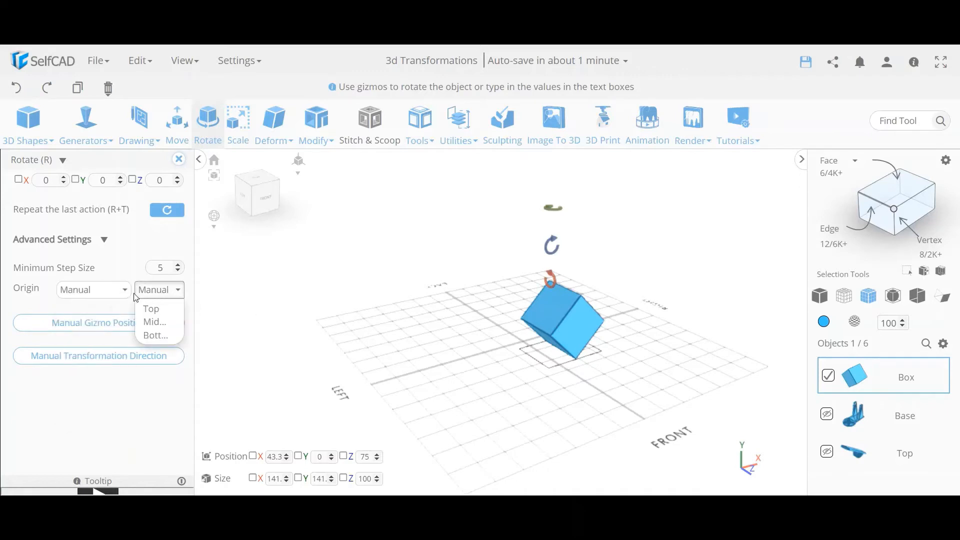
{"action": "left_click", "coordinate": [109, 266]}
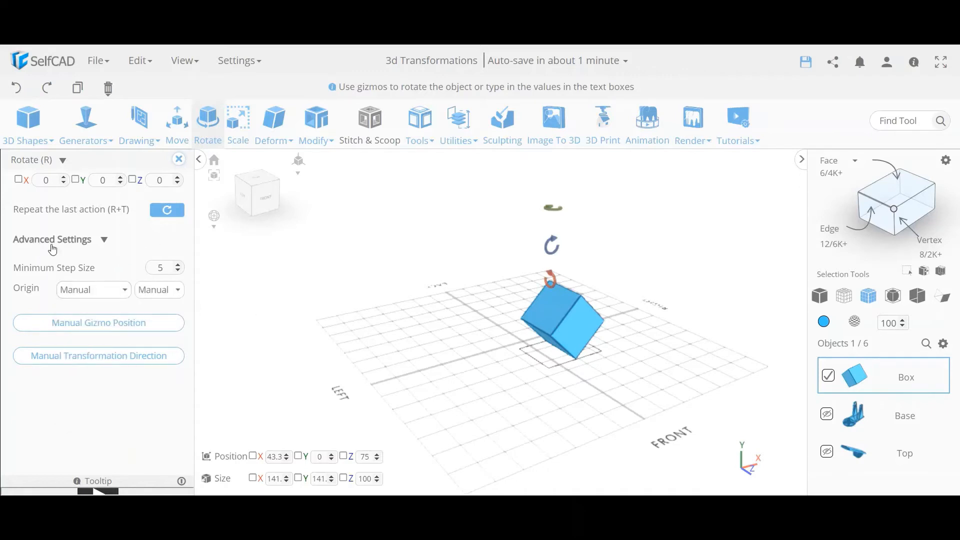
Delete the box and unhide all the remaining mixer objects in the scene.
{"action": "left_click", "coordinate": [178, 160]}
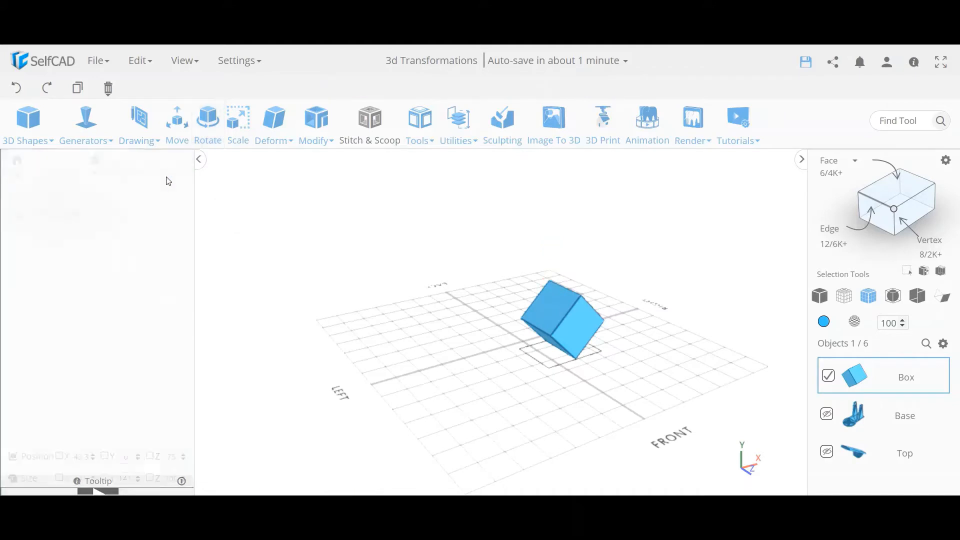
{"action": "key", "text": "Delete"}
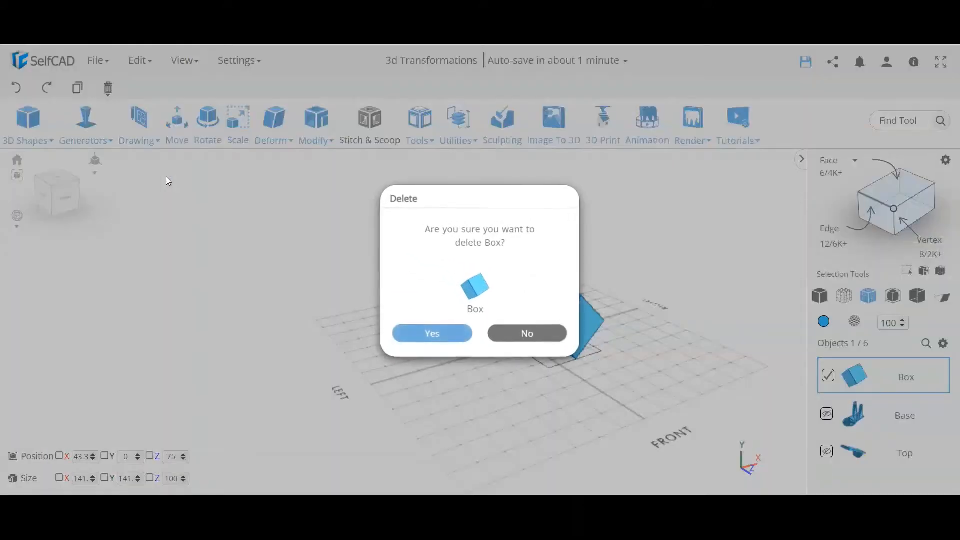
{"action": "key", "text": "Return"}
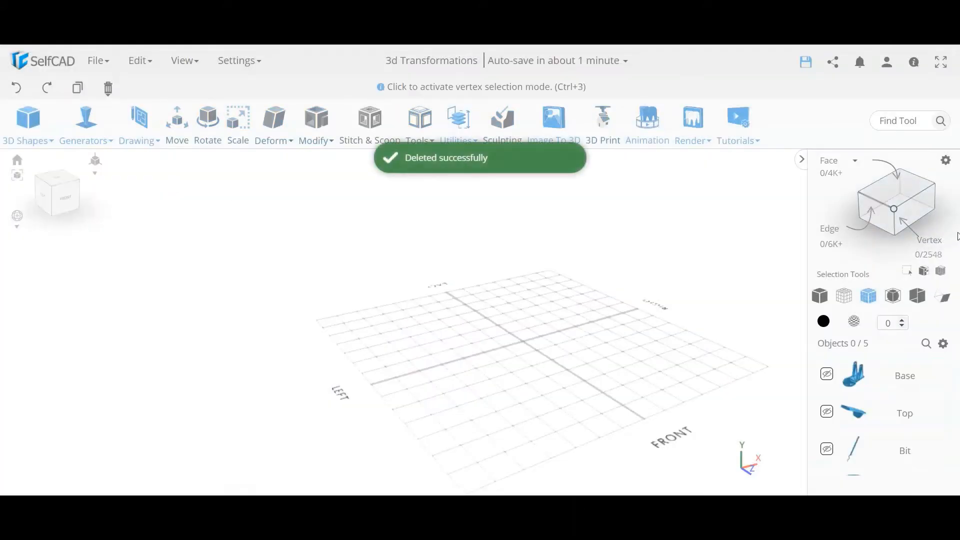
{"action": "left_click", "coordinate": [944, 343]}
{"action": "left_click", "coordinate": [941, 419]}
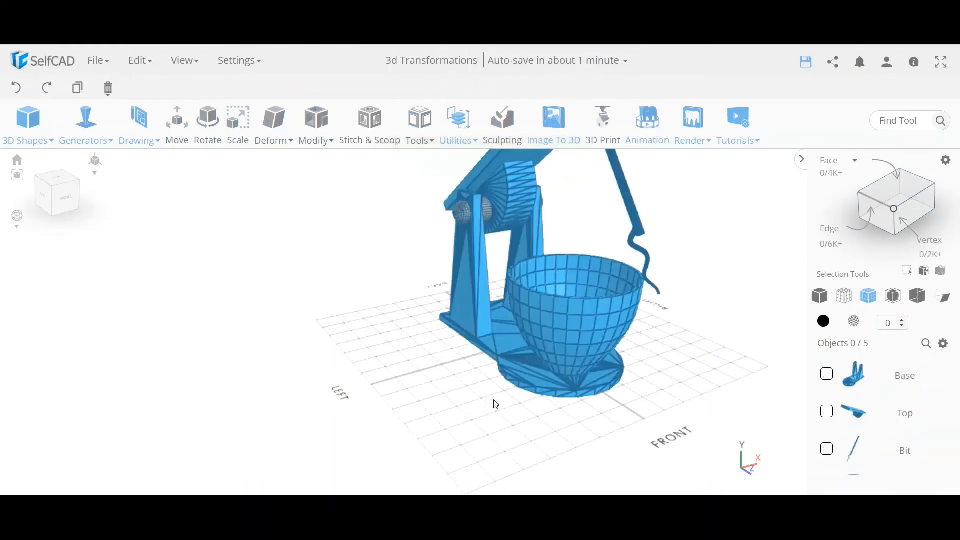
Move the mixer bowl forward to about Z 227 and lower it to Y 0.
{"action": "left_click_drag", "start_coordinate": [495, 403], "coordinate": [438, 279]}
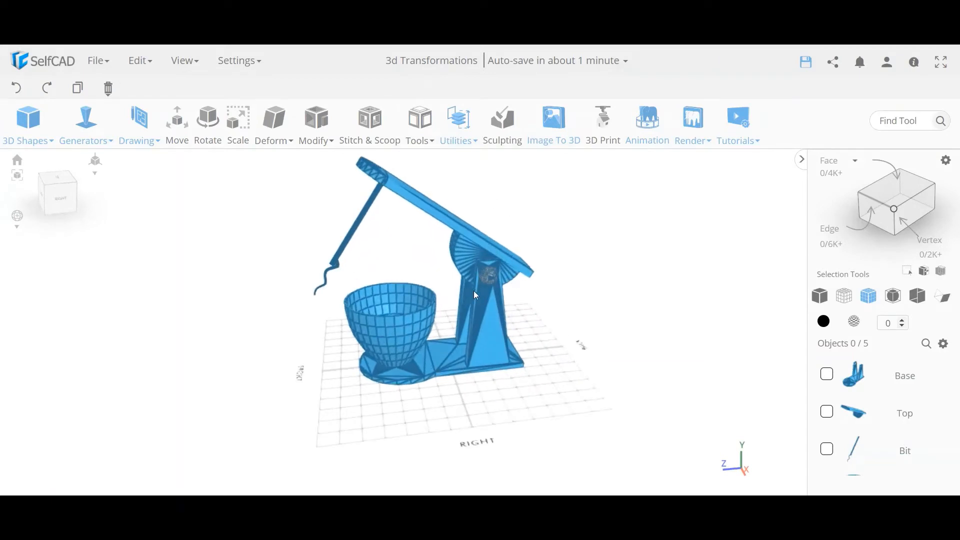
{"action": "left_click", "coordinate": [409, 345]}
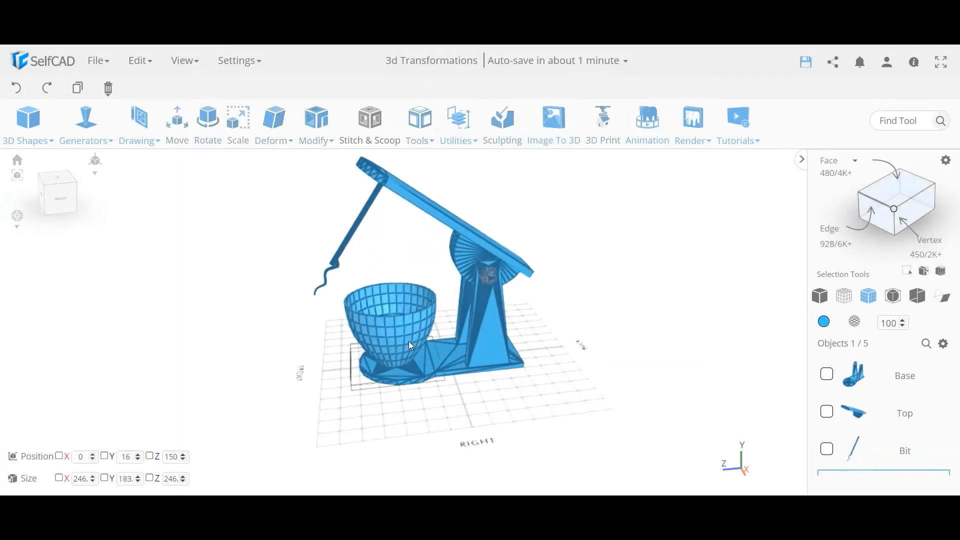
{"action": "key", "text": "m"}
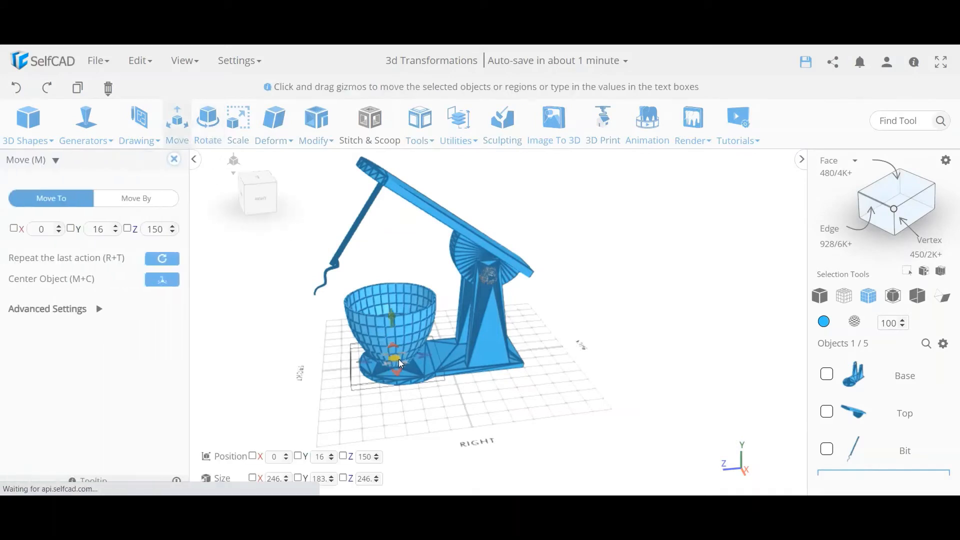
{"action": "mouse_move", "coordinate": [365, 362]}
{"action": "left_mouse_down"}
{"action": "mouse_move", "coordinate": [218, 393]}
{"action": "mouse_move", "coordinate": [376, 353]}
{"action": "left_mouse_up"}
{"action": "mouse_move", "coordinate": [362, 318]}
{"action": "left_mouse_down"}
{"action": "mouse_move", "coordinate": [362, 446]}
{"action": "mouse_move", "coordinate": [362, 323]}
{"action": "left_mouse_up"}
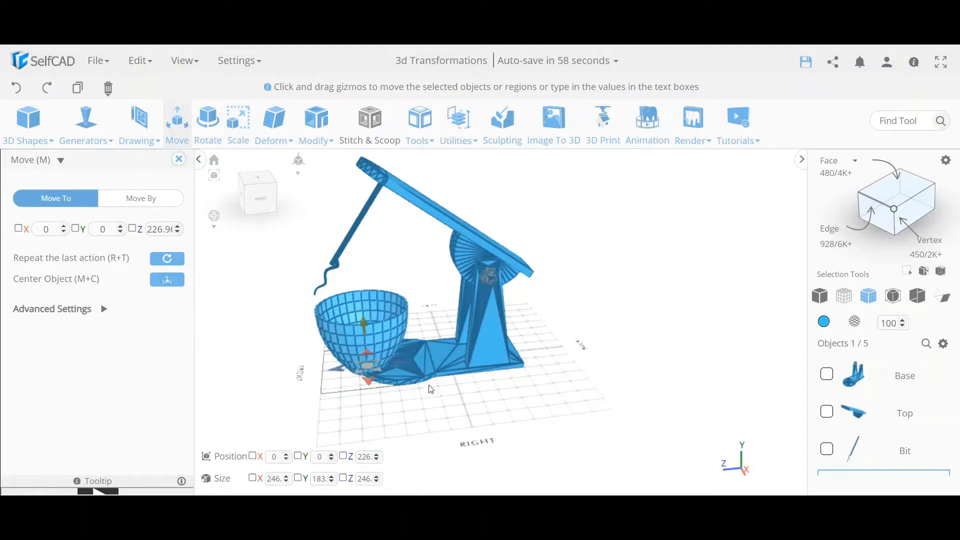
Close the Move tool and set the workspace size to 2000 mm.
{"action": "right_click_drag", "start_coordinate": [444, 386], "coordinate": [558, 369]}
{"action": "scroll", "coordinate": [689, 301], "scroll_direction": "down", "scroll_amount": 1}
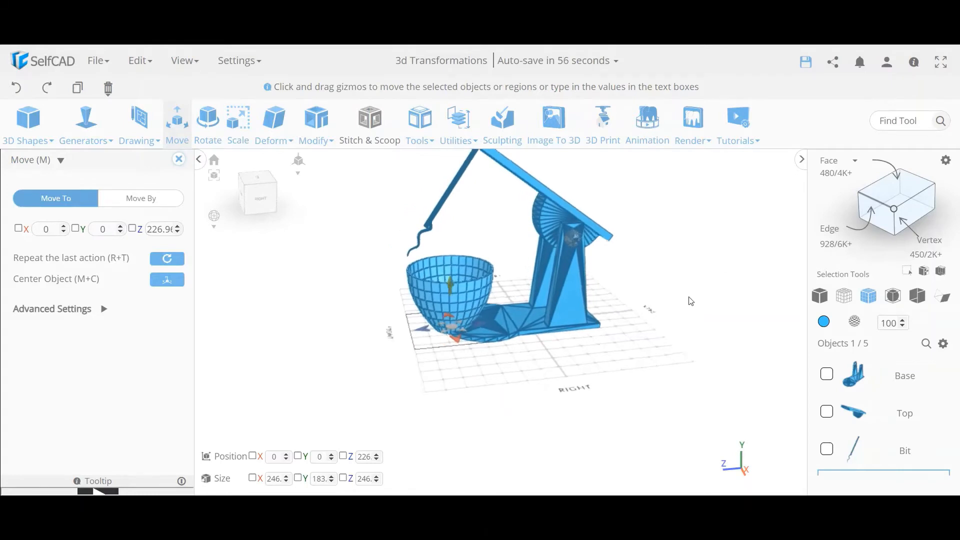
{"action": "right_click_drag", "start_coordinate": [689, 297], "coordinate": [692, 324]}
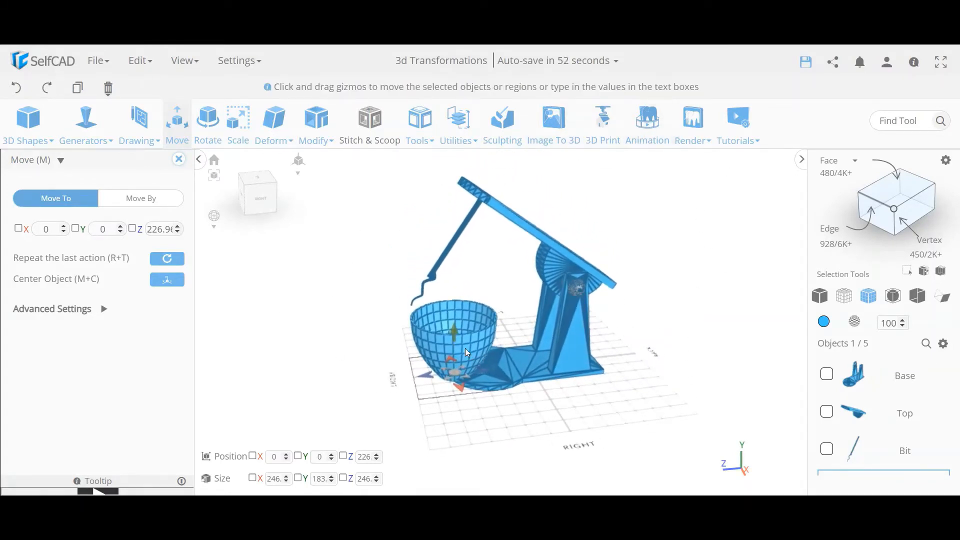
{"action": "left_click", "coordinate": [179, 160]}
{"action": "left_click", "coordinate": [239, 60]}
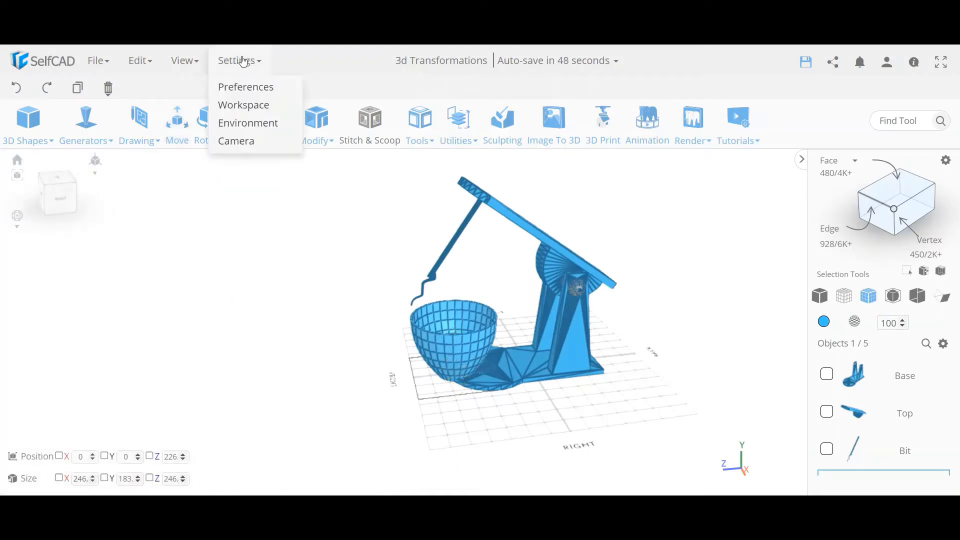
{"action": "left_click", "coordinate": [229, 105]}
{"action": "double_click", "coordinate": [159, 205]}
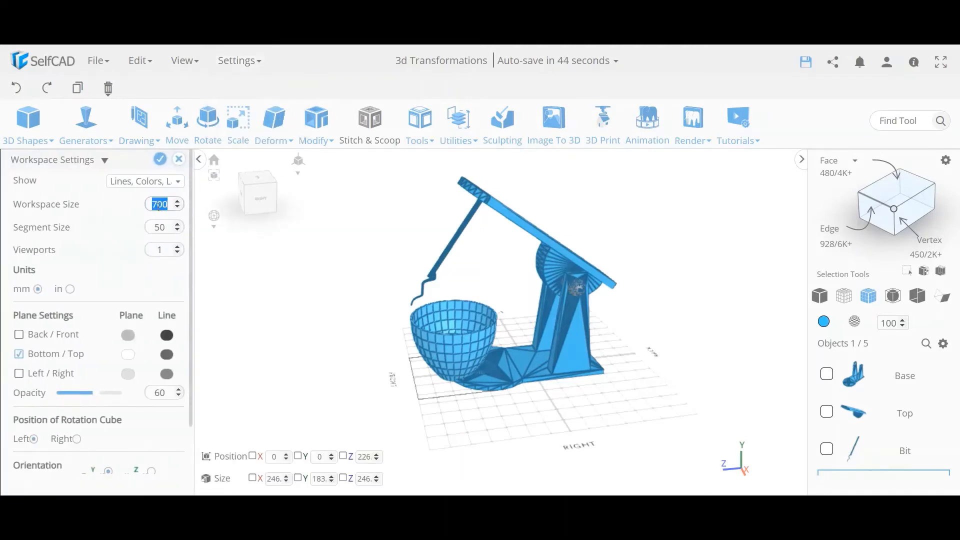
{"action": "type", "text": "2000"}
{"action": "left_click", "coordinate": [160, 159]}
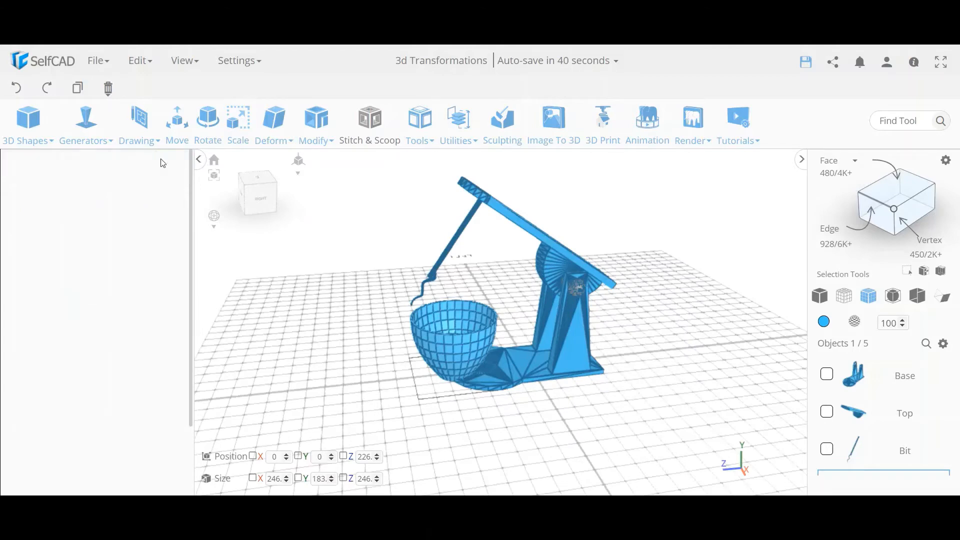
Move the bowl away from the mixer to about X 171 and Z 681, raise it to Y 209, and deselect it.
{"action": "left_click", "coordinate": [177, 142]}
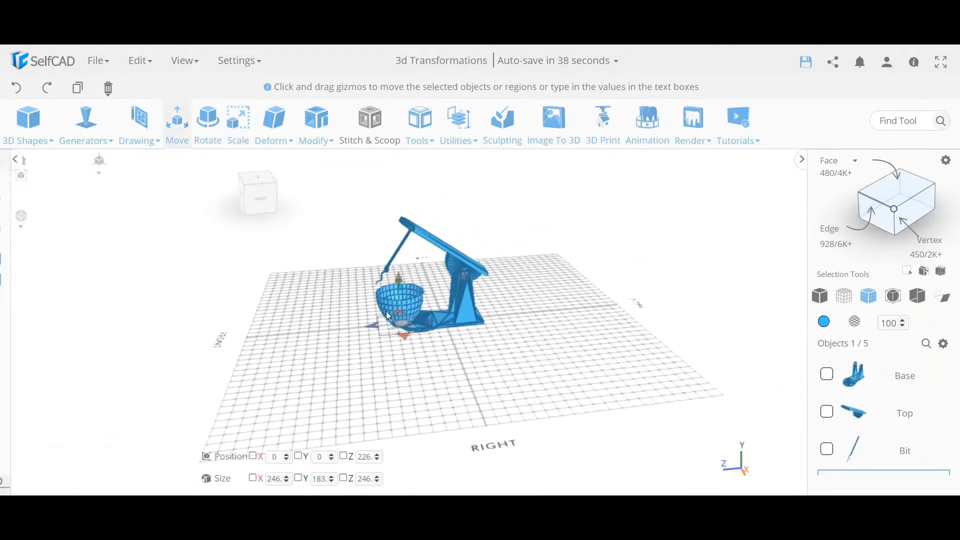
{"action": "left_click_drag", "start_coordinate": [401, 321], "coordinate": [323, 341]}
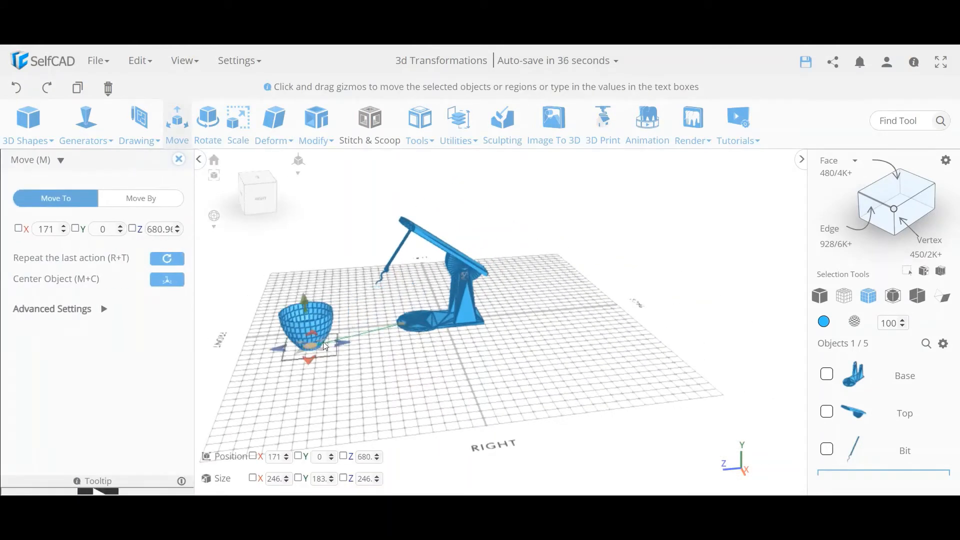
{"action": "left_click_drag", "start_coordinate": [311, 304], "coordinate": [313, 284]}
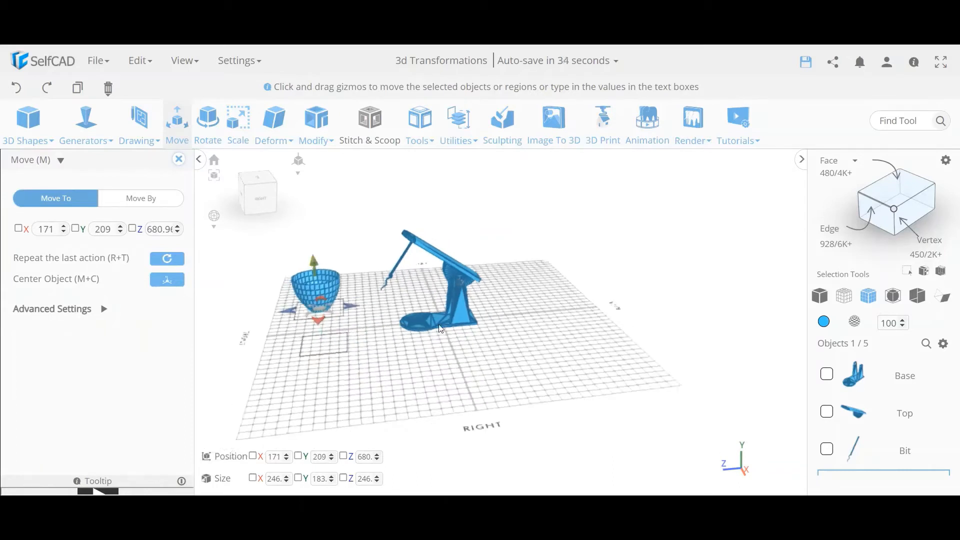
{"action": "left_click", "coordinate": [408, 271]}
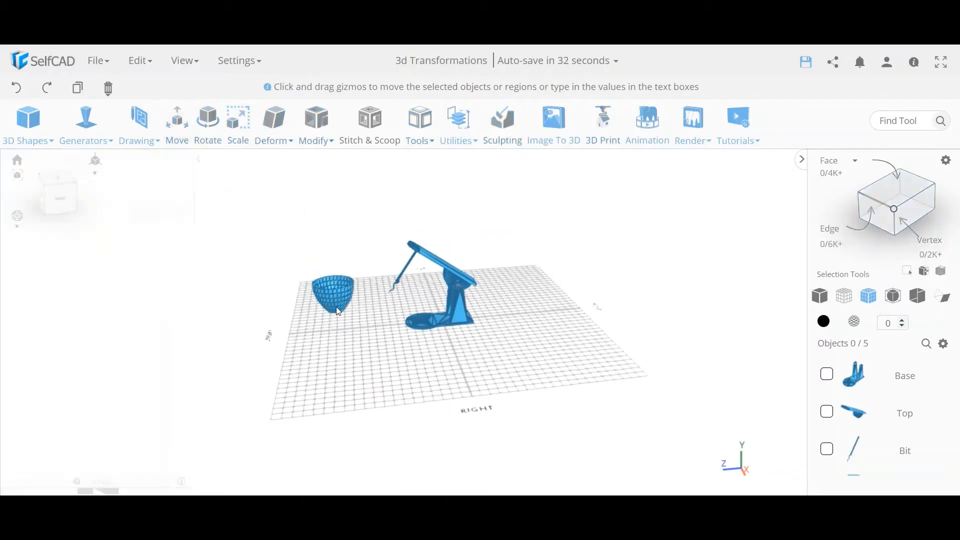
Detach the bit from the mixer arm by moving it to about X 717 and Z 394.
{"action": "left_click", "coordinate": [392, 273]}
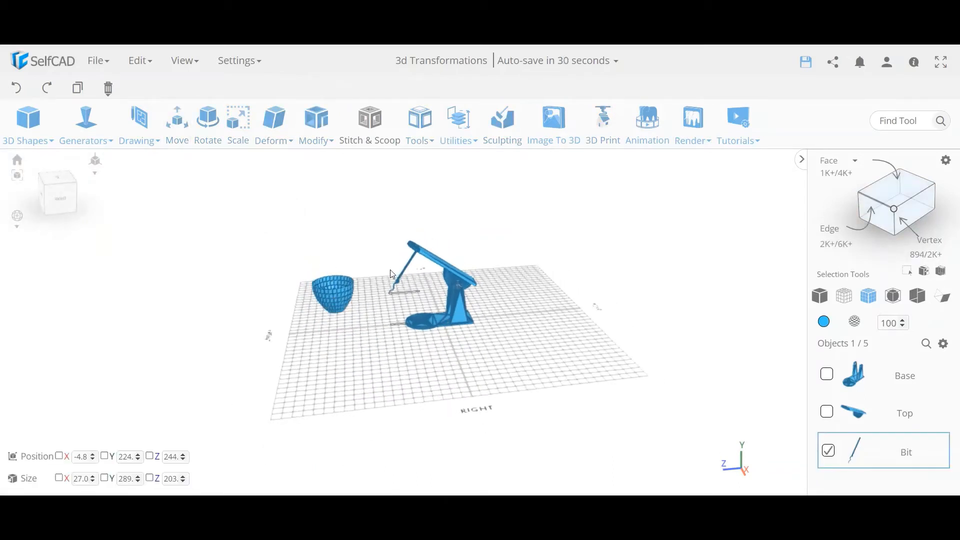
{"action": "left_click", "coordinate": [177, 122]}
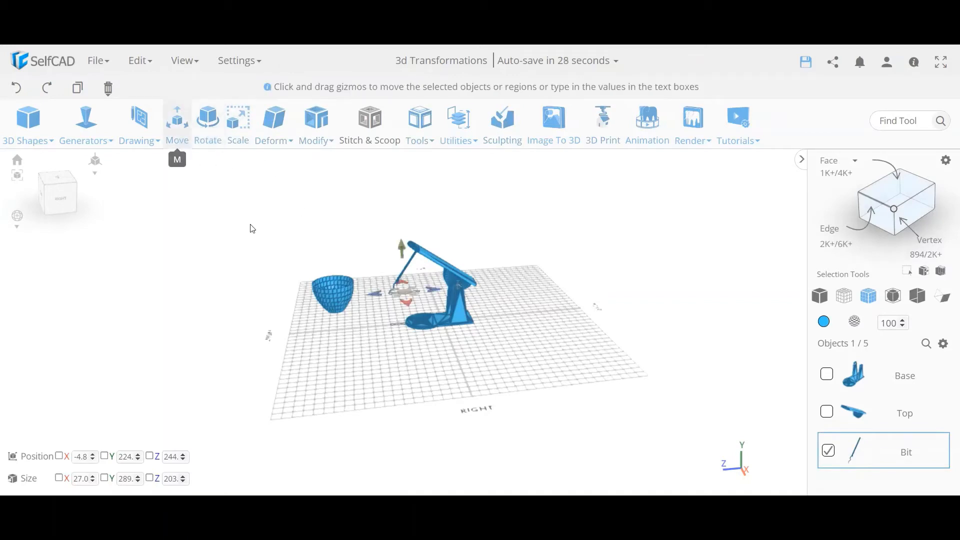
{"action": "left_click_drag", "start_coordinate": [377, 295], "coordinate": [358, 344]}
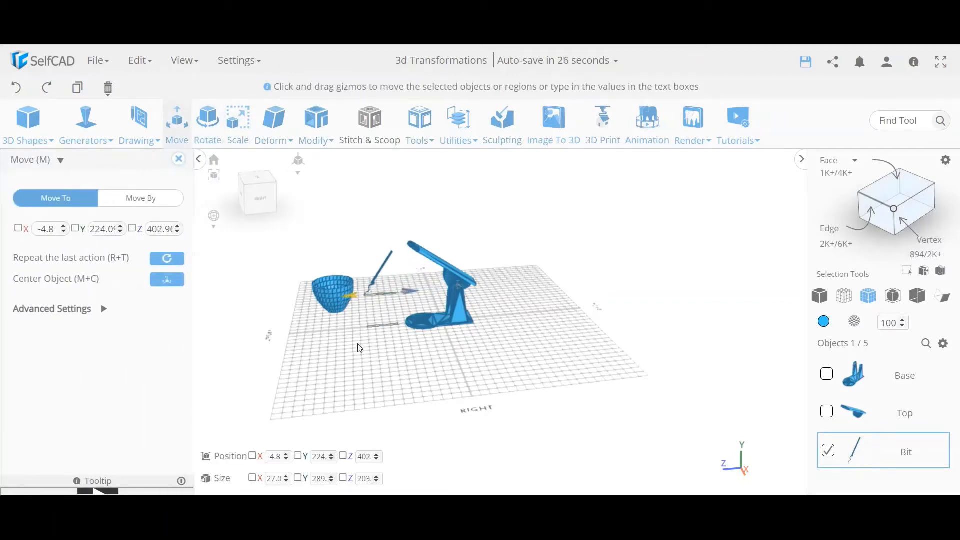
{"action": "left_click_drag", "start_coordinate": [384, 306], "coordinate": [391, 369]}
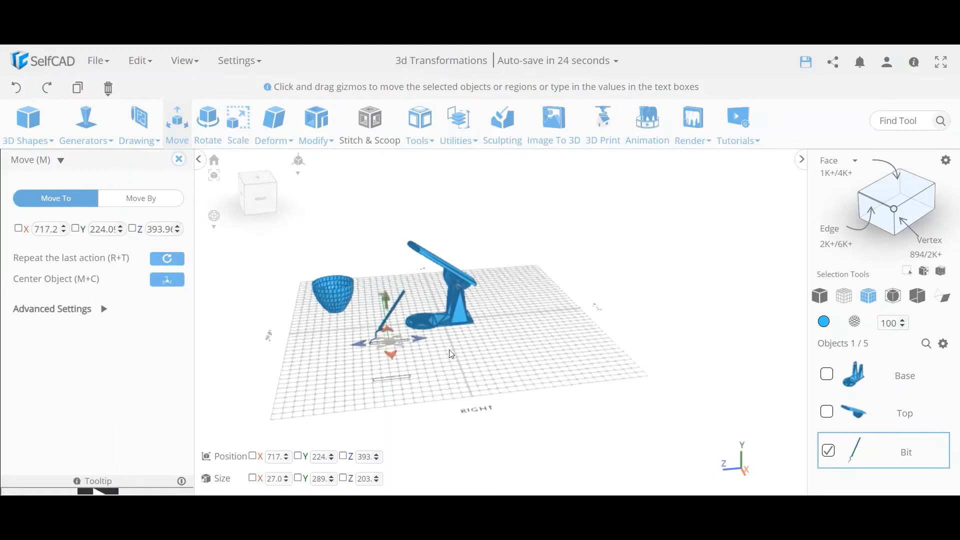
Rotate the bit about the X axis until its curved tip points down toward the base, and close Rotate.
{"action": "left_click", "coordinate": [208, 129]}
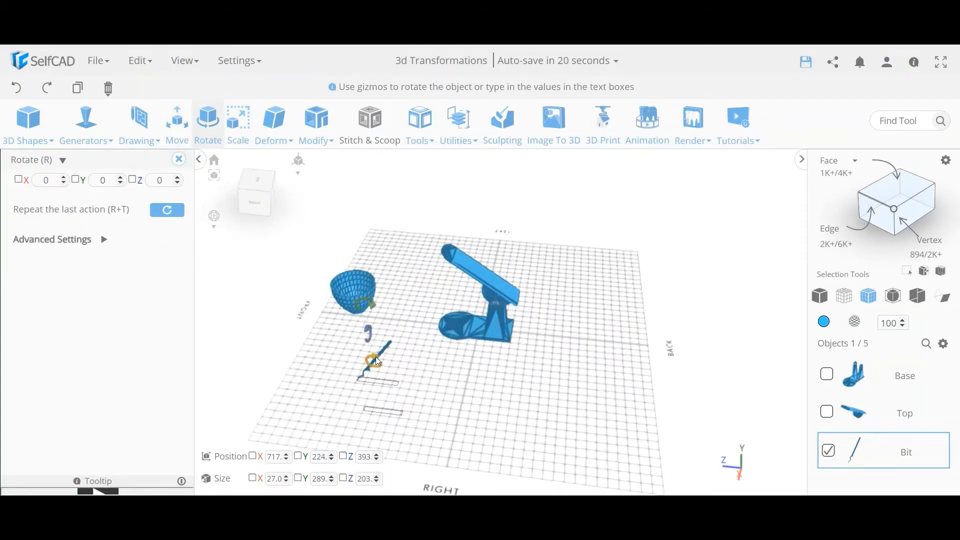
{"action": "left_click_drag", "start_coordinate": [376, 356], "coordinate": [472, 327]}
{"action": "left_click", "coordinate": [174, 161]}
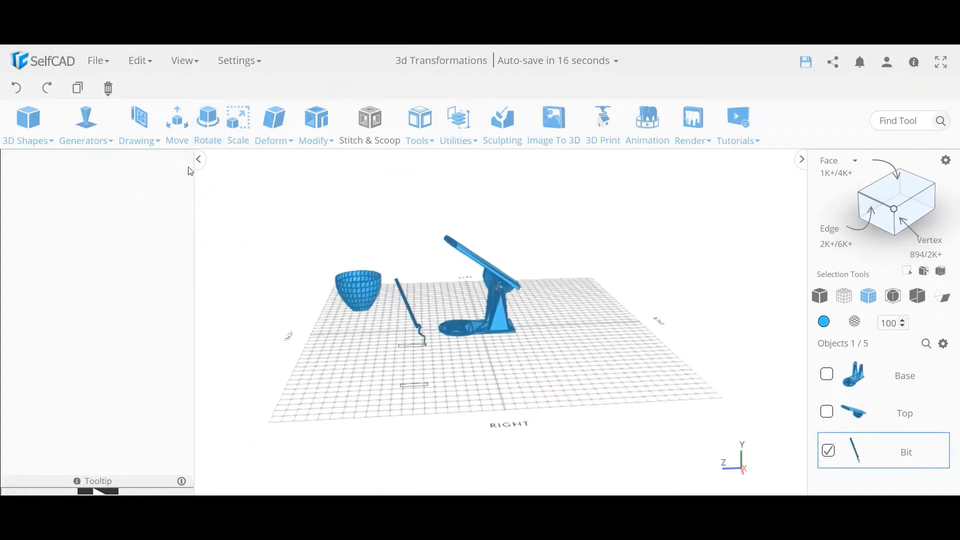
Select the mixer's top arm and move it away from the base, clear of the two uprights.
{"action": "left_click", "coordinate": [478, 266], "text": "shift"}
{"action": "left_click", "coordinate": [408, 311], "text": "shift"}
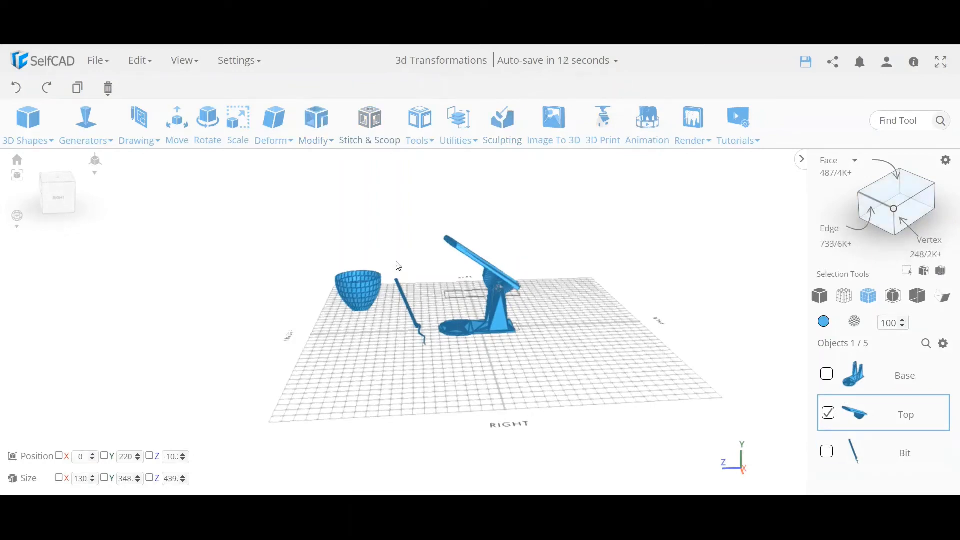
{"action": "left_click", "coordinate": [174, 146]}
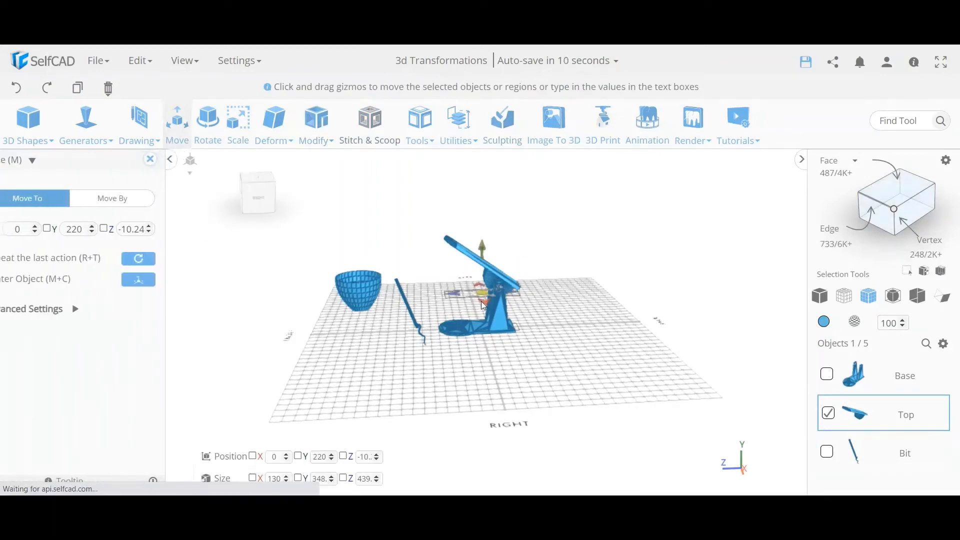
{"action": "left_click_drag", "start_coordinate": [481, 244], "coordinate": [575, 300]}
{"action": "left_click_drag", "start_coordinate": [538, 370], "coordinate": [627, 385]}
{"action": "left_click_drag", "start_coordinate": [478, 307], "coordinate": [474, 278]}
Pull the hinge cylinder out from between the uprights by moving it to about Y 554 and Z -479, and close Move.
{"action": "left_click", "coordinate": [475, 281]}
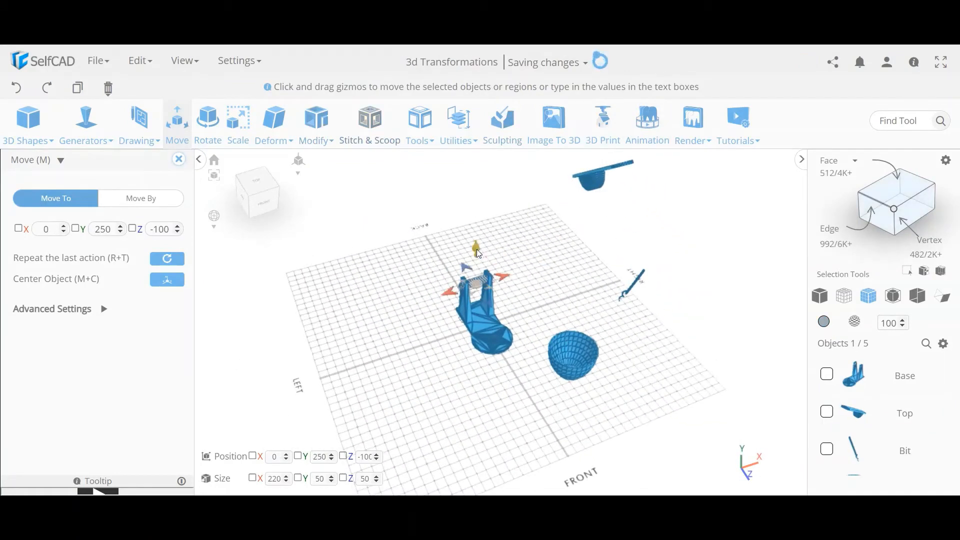
{"action": "left_click_drag", "start_coordinate": [476, 247], "coordinate": [468, 199]}
{"action": "left_click_drag", "start_coordinate": [411, 365], "coordinate": [559, 346]}
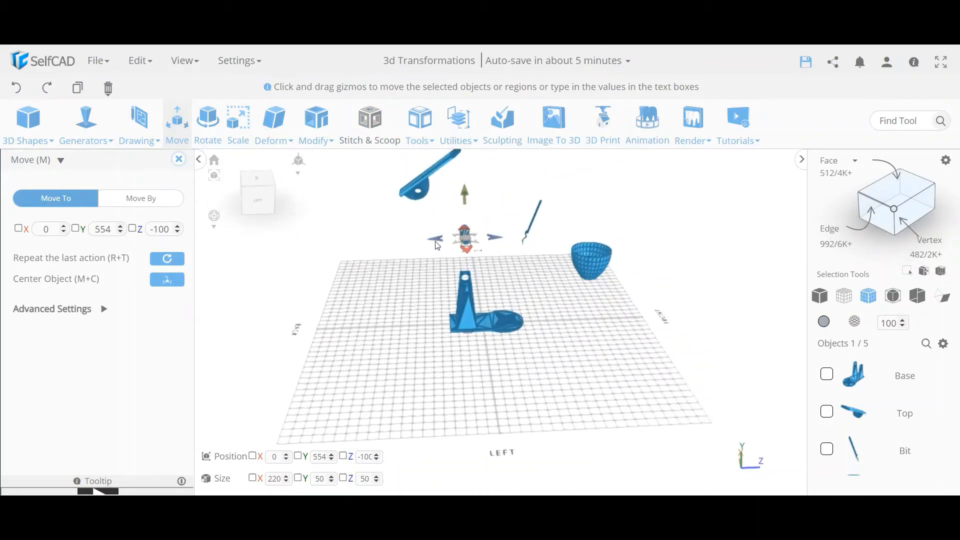
{"action": "left_click_drag", "start_coordinate": [438, 245], "coordinate": [461, 314]}
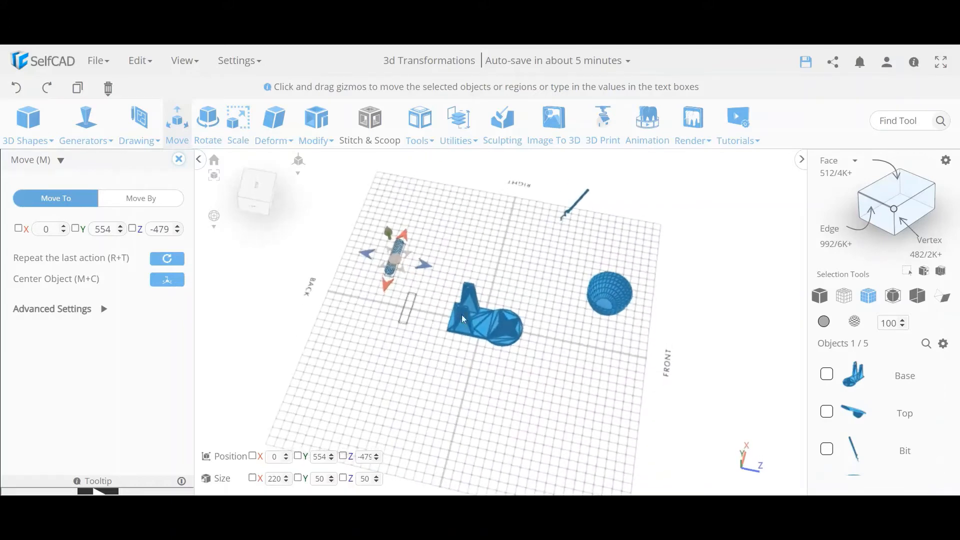
{"action": "scroll", "coordinate": [480, 297], "scroll_direction": "down", "scroll_amount": 5}
{"action": "left_click_drag", "start_coordinate": [514, 338], "coordinate": [407, 321]}
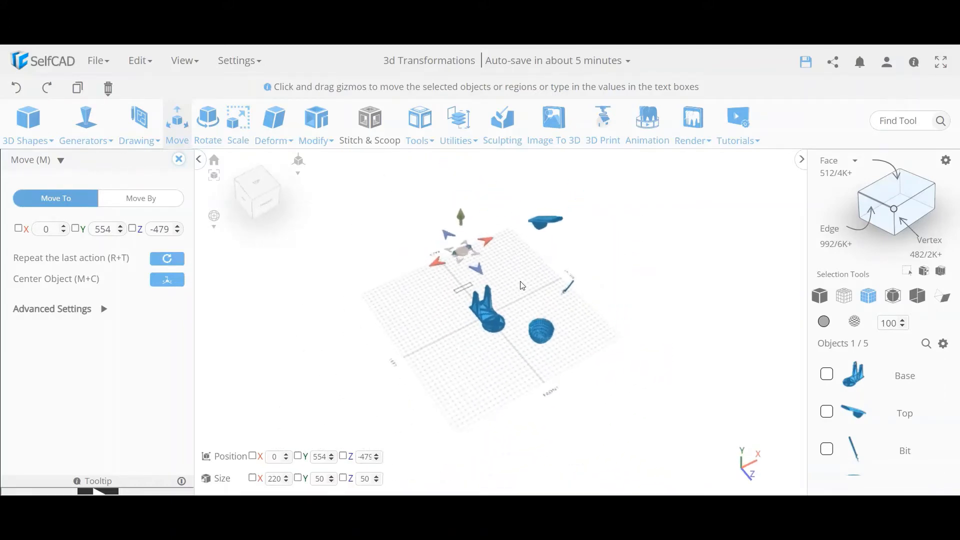
{"action": "left_click_drag", "start_coordinate": [522, 286], "coordinate": [426, 333]}
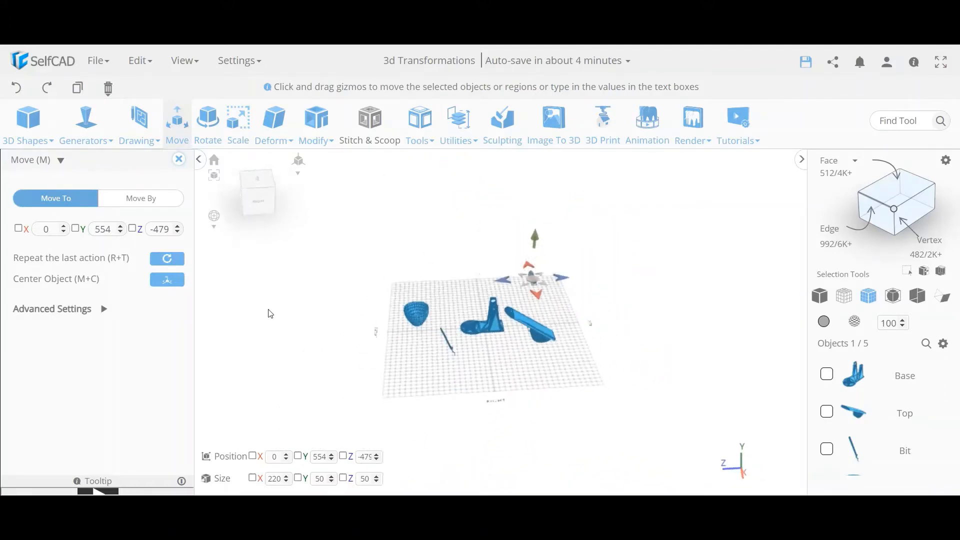
{"action": "scroll", "coordinate": [508, 314], "scroll_direction": "up", "scroll_amount": 6}
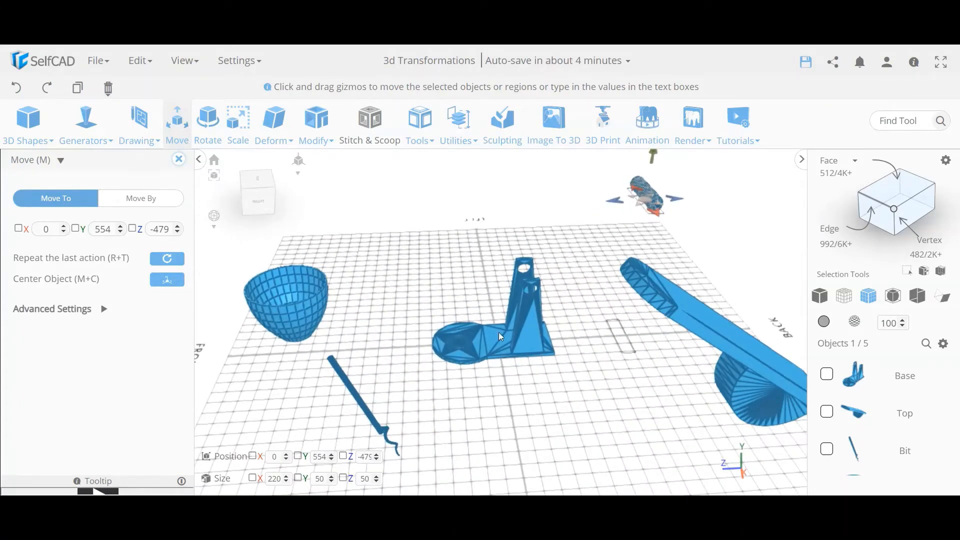
{"action": "left_click", "coordinate": [179, 159]}
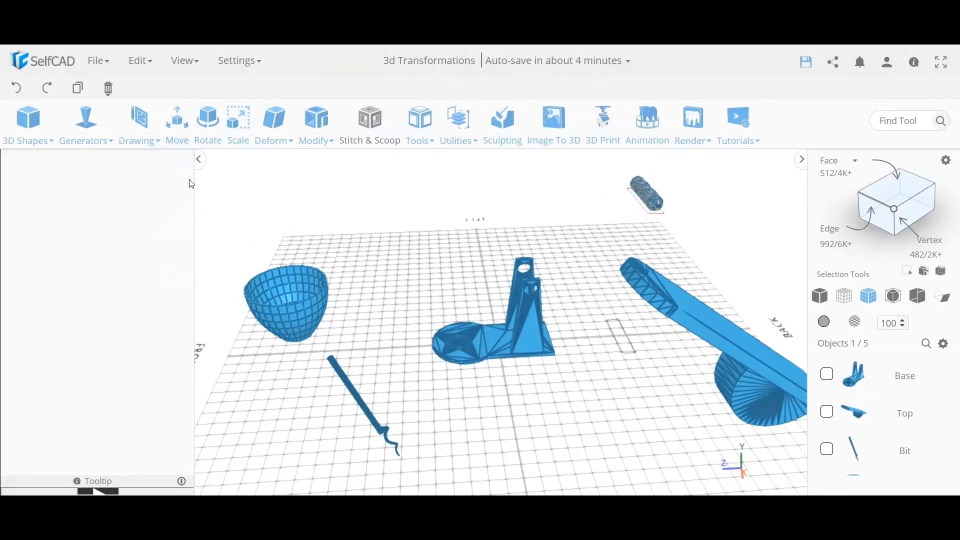
Compare the centre of the bowl's bottom with the centre of the base's circular seat.
{"action": "left_click", "coordinate": [509, 380]}
{"action": "left_click", "coordinate": [274, 311]}
{"action": "left_click_drag", "start_coordinate": [274, 311], "coordinate": [307, 376]}
{"action": "scroll", "coordinate": [310, 381], "scroll_direction": "up", "scroll_amount": 5}
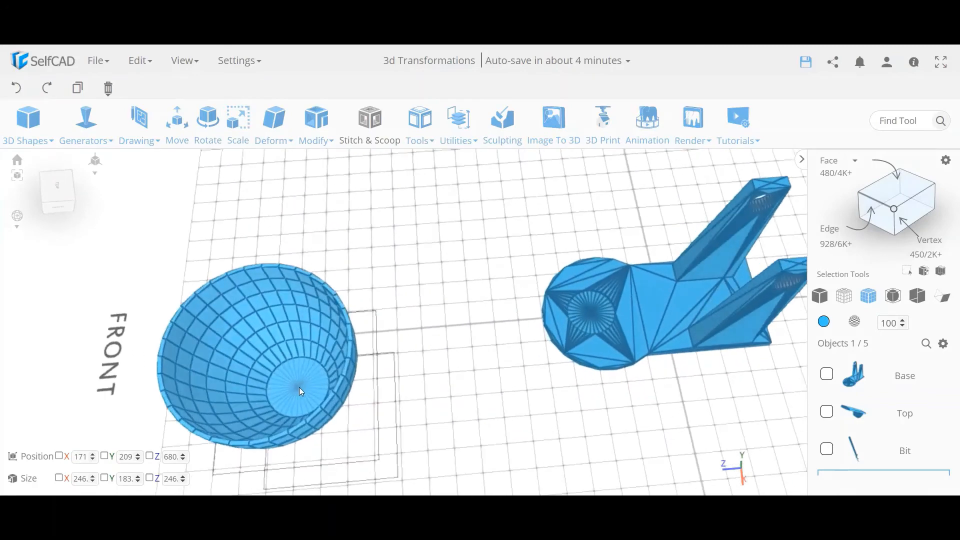
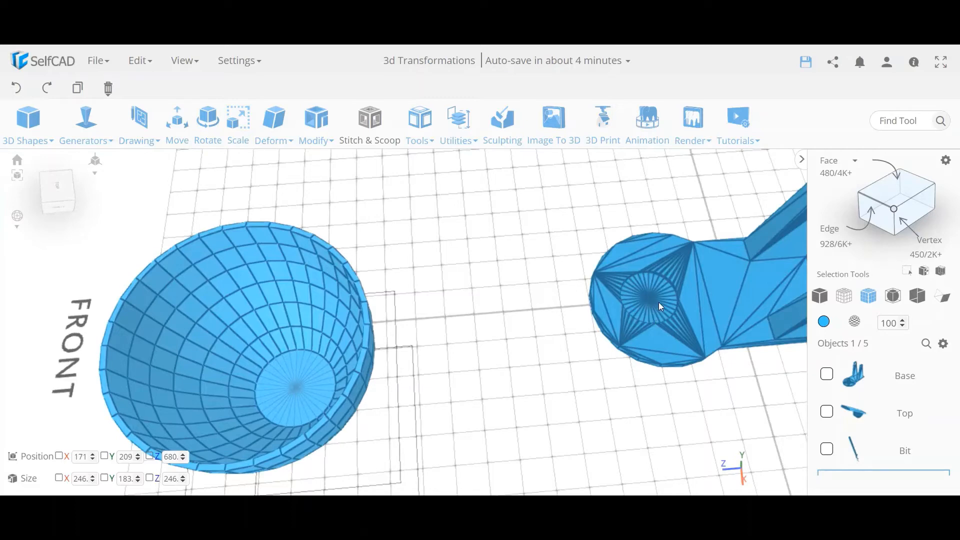
{"action": "left_click_drag", "start_coordinate": [660, 307], "coordinate": [589, 296]}
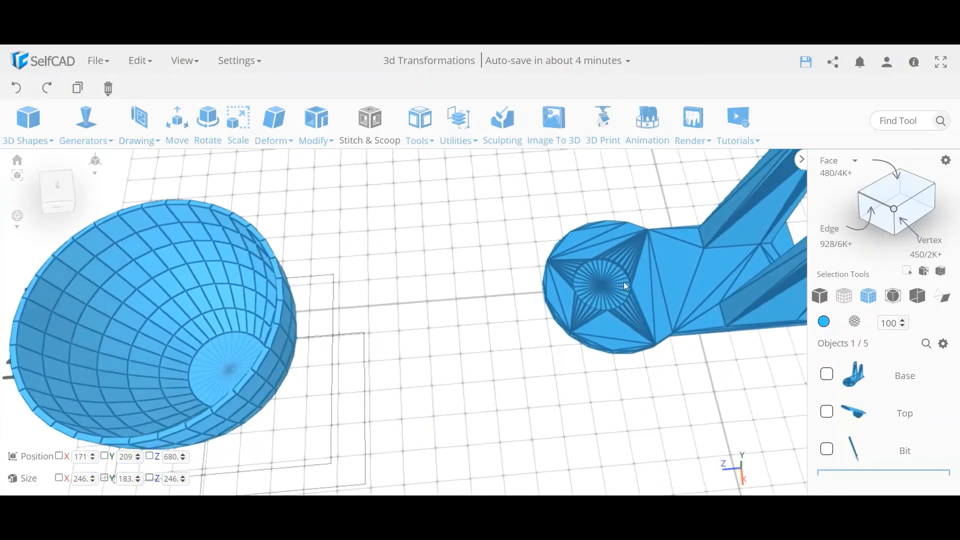
{"action": "scroll", "coordinate": [604, 290], "scroll_direction": "up", "scroll_amount": 3}
{"action": "scroll", "coordinate": [591, 289], "scroll_direction": "down", "scroll_amount": 6}
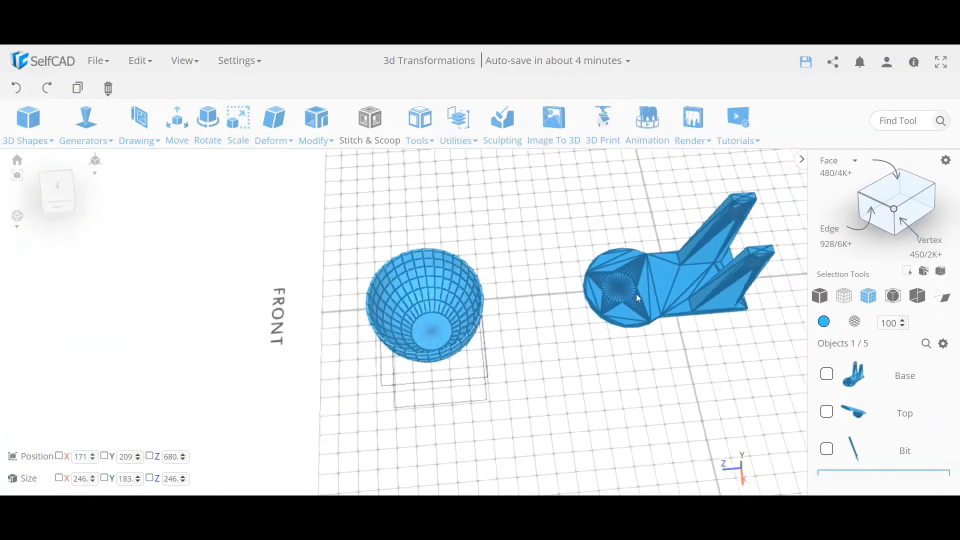
{"action": "scroll", "coordinate": [620, 310], "scroll_direction": "down", "scroll_amount": 3}
{"action": "right_click_drag", "start_coordinate": [603, 340], "coordinate": [507, 335]}
{"action": "left_click", "coordinate": [506, 334]}
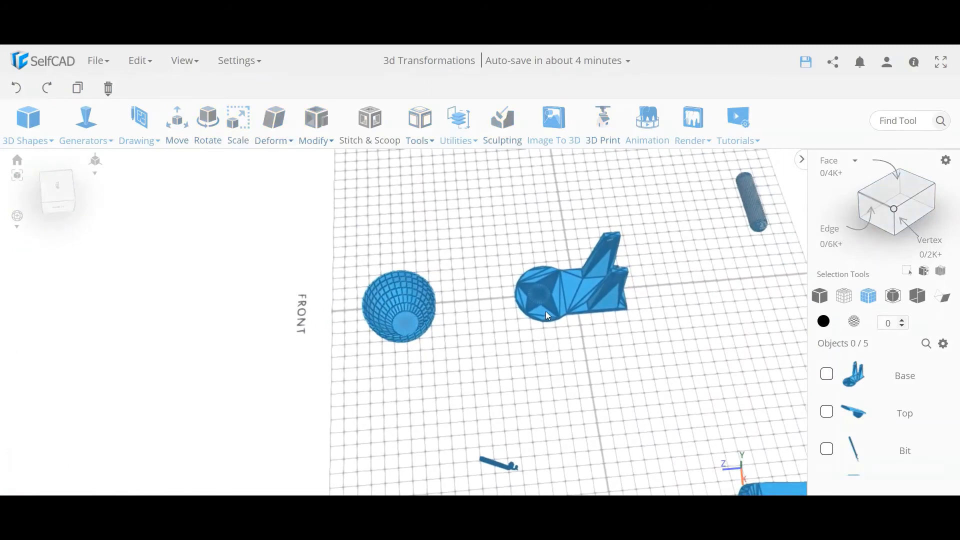
Select the centre vertex of the base's circular seat, check its coordinates with Move, and clear the selection.
{"action": "left_click", "coordinate": [549, 317]}
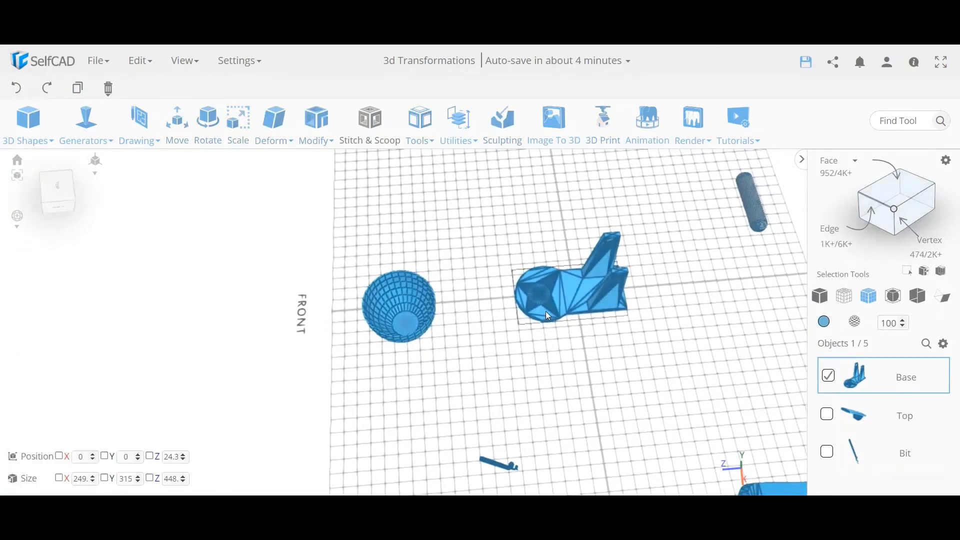
{"action": "left_click", "coordinate": [896, 210]}
{"action": "scroll", "coordinate": [536, 292], "scroll_direction": "up", "scroll_amount": 5}
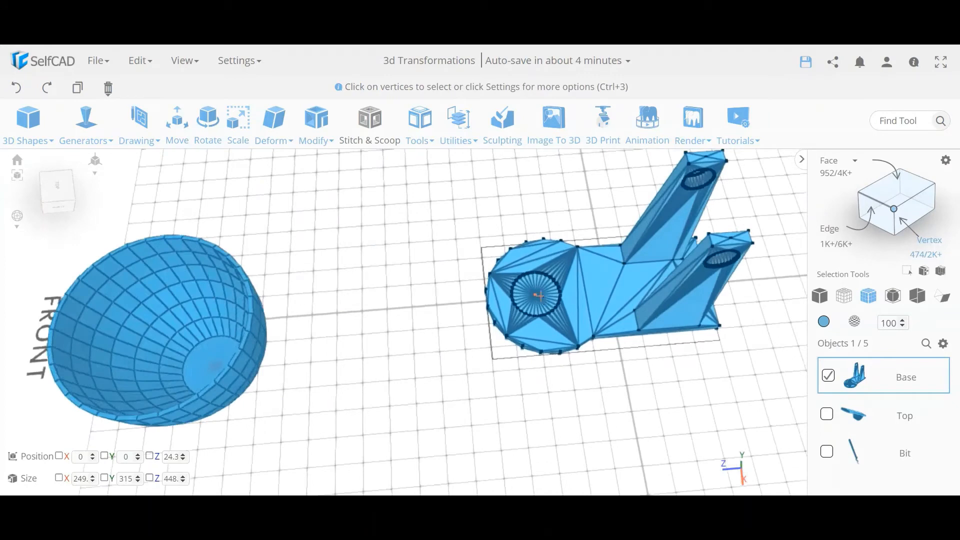
{"action": "left_click", "coordinate": [536, 295]}
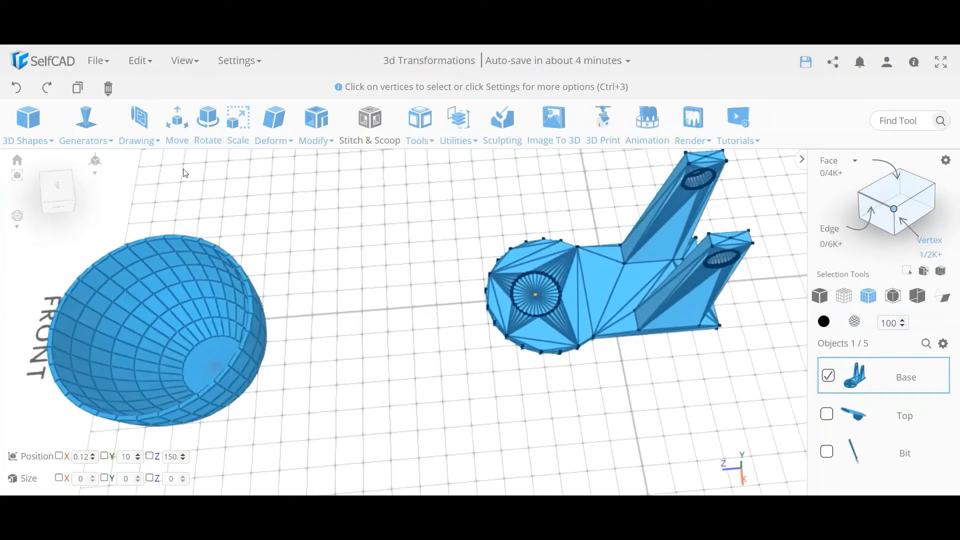
{"action": "left_click", "coordinate": [177, 136]}
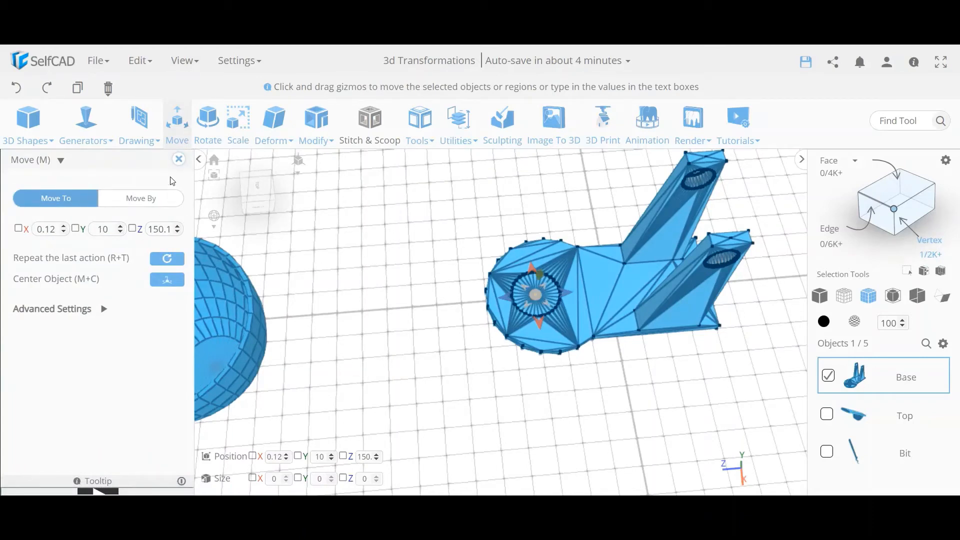
{"action": "left_click", "coordinate": [178, 160]}
{"action": "key", "text": "ctrl+a"}
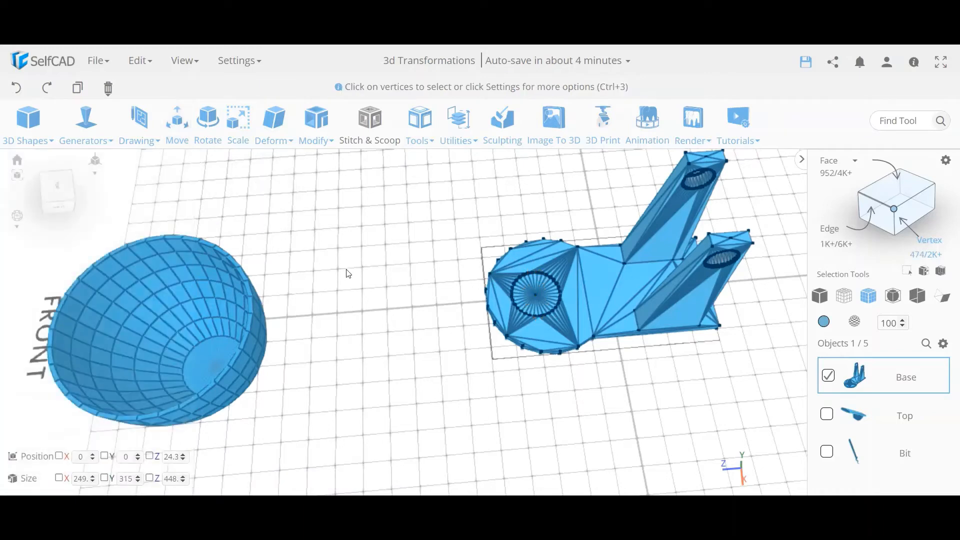
{"action": "left_click", "coordinate": [436, 340]}
Seat the bowl on the base by moving it to X 0.12, Y 10, Z 150.1, and close Move.
{"action": "left_click", "coordinate": [246, 363]}
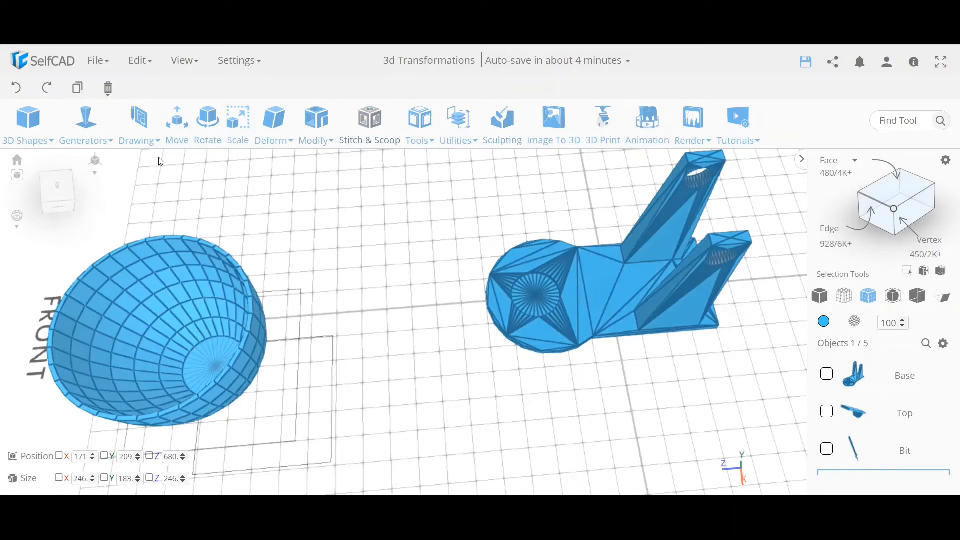
{"action": "left_click", "coordinate": [177, 125]}
{"action": "double_click", "coordinate": [50, 233]}
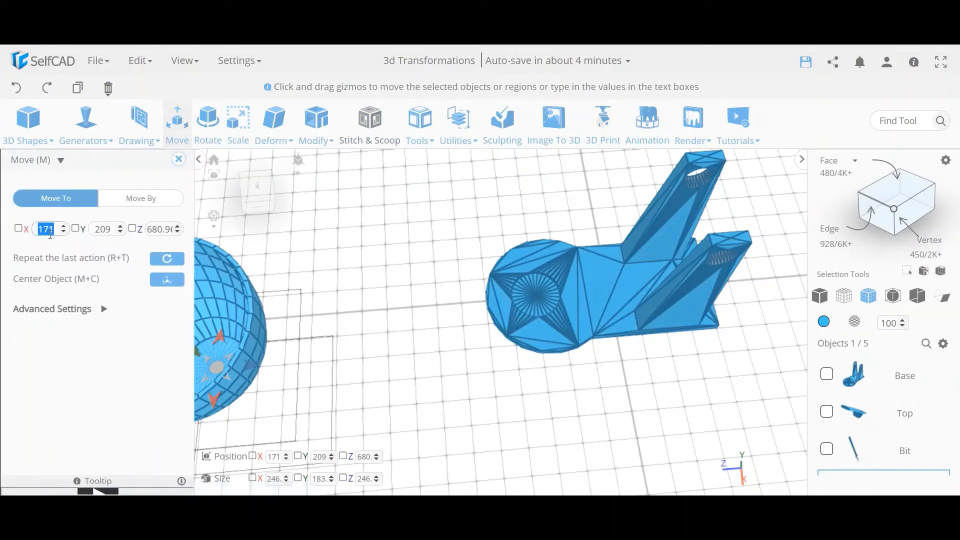
{"action": "type", "text": "-1"}
{"action": "double_click", "coordinate": [114, 234]}
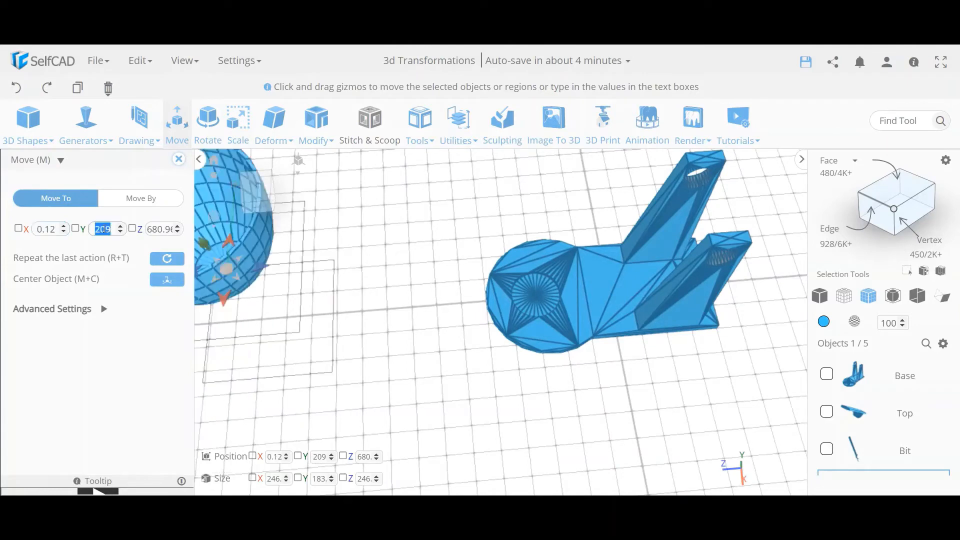
{"action": "type", "text": "10"}
{"action": "key", "text": "Return"}
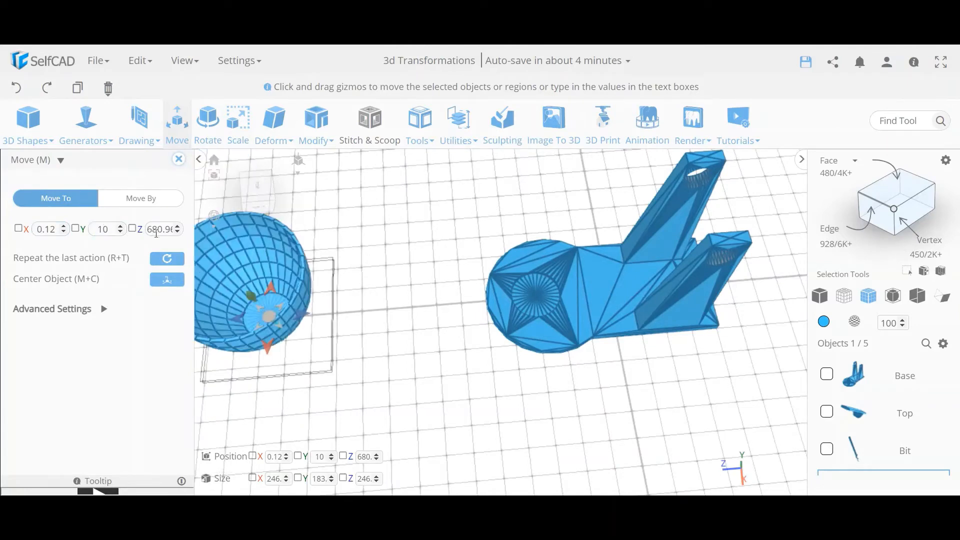
{"action": "double_click", "coordinate": [157, 234]}
{"action": "type", "text": "150.1"}
{"action": "key", "text": "Return"}
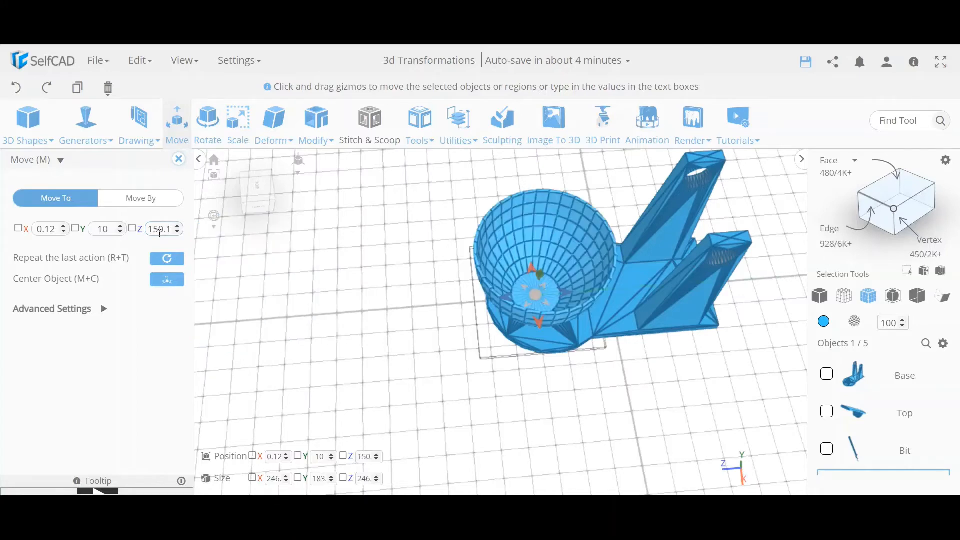
{"action": "right_click_drag", "start_coordinate": [534, 384], "coordinate": [508, 334]}
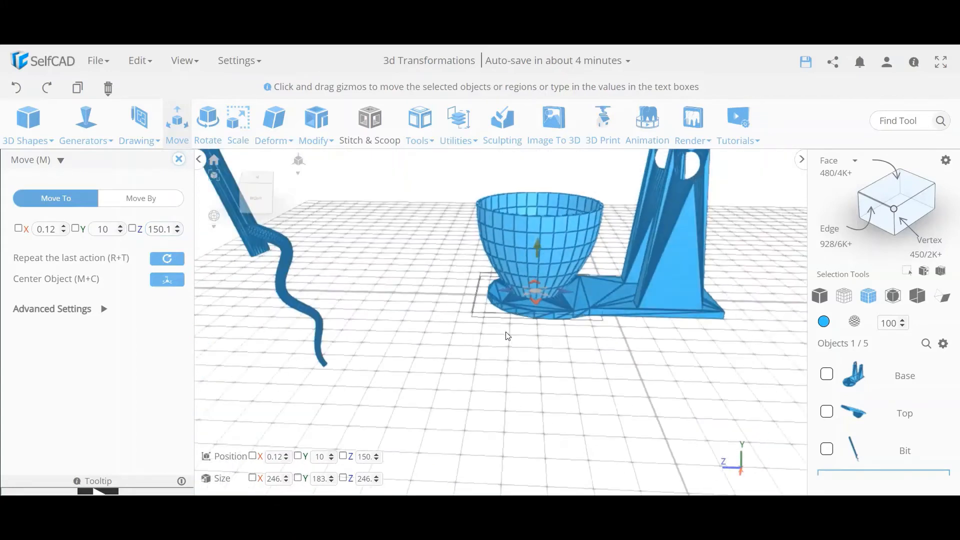
{"action": "left_click", "coordinate": [178, 159]}
Move the bowl off the base to about X 150 and Z 506, and close Move.
{"action": "right_click_drag", "start_coordinate": [387, 286], "coordinate": [392, 284]}
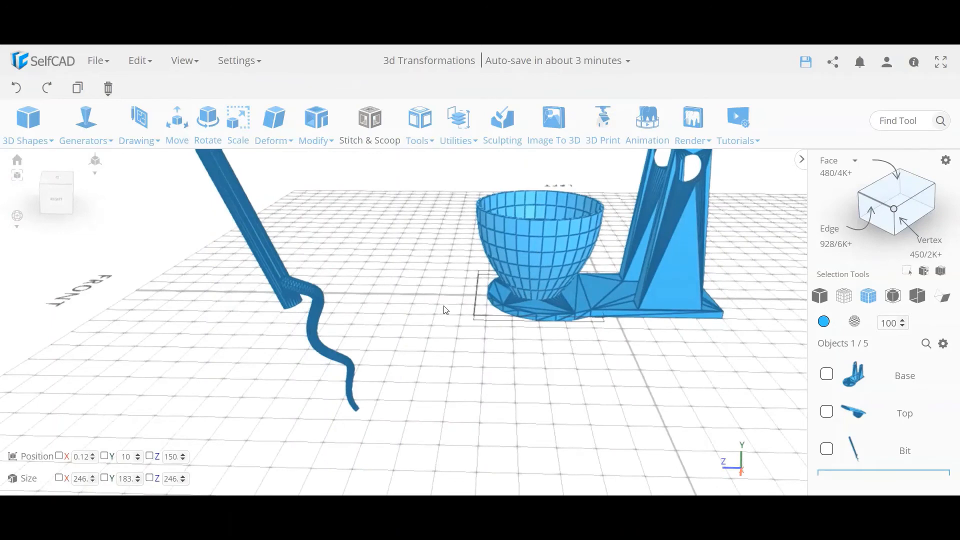
{"action": "right_click_drag", "start_coordinate": [446, 310], "coordinate": [240, 268]}
{"action": "left_click", "coordinate": [177, 129]}
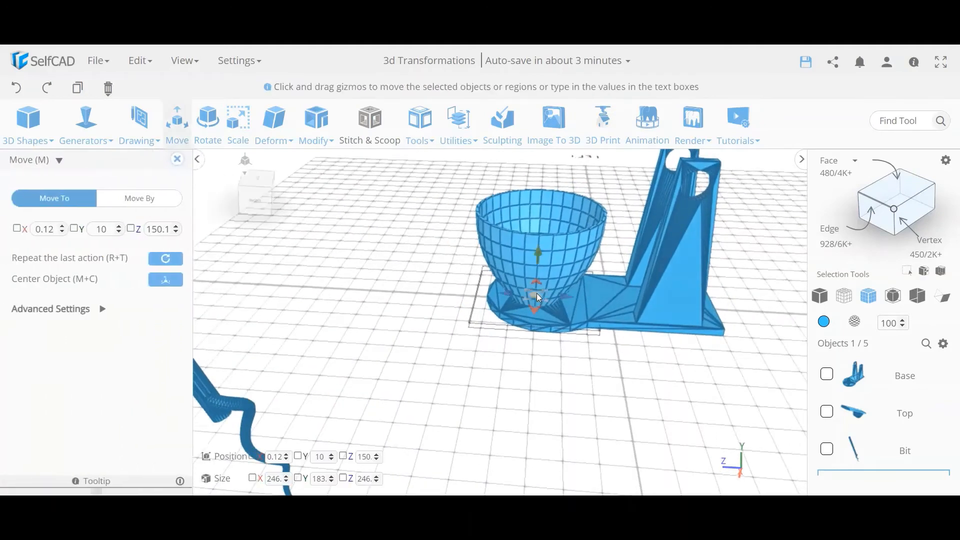
{"action": "left_click_drag", "start_coordinate": [538, 295], "coordinate": [344, 323]}
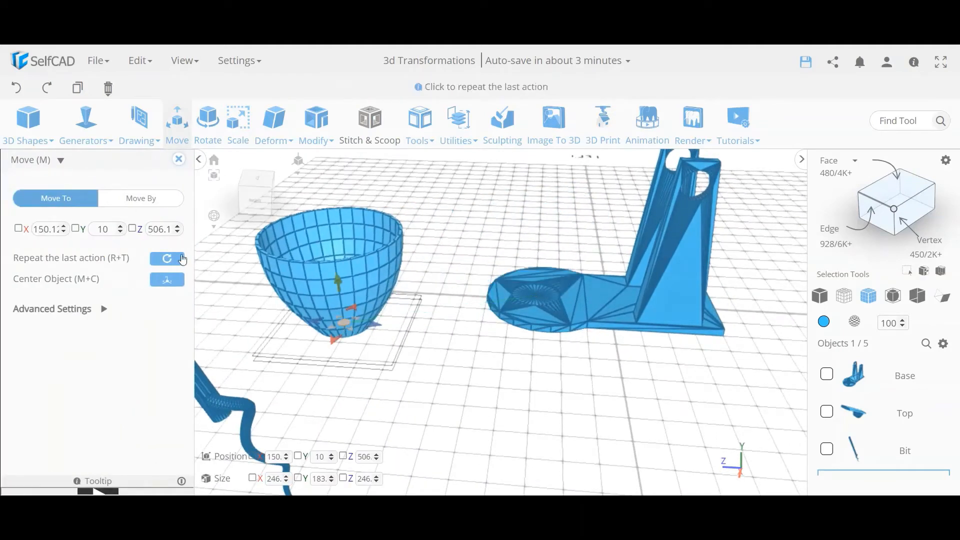
{"action": "left_click", "coordinate": [180, 160]}
{"action": "mouse_move", "coordinate": [452, 295]}
{"action": "right_mouse_down"}
{"action": "mouse_move", "coordinate": [450, 324]}
{"action": "mouse_move", "coordinate": [441, 309]}
{"action": "right_mouse_up"}
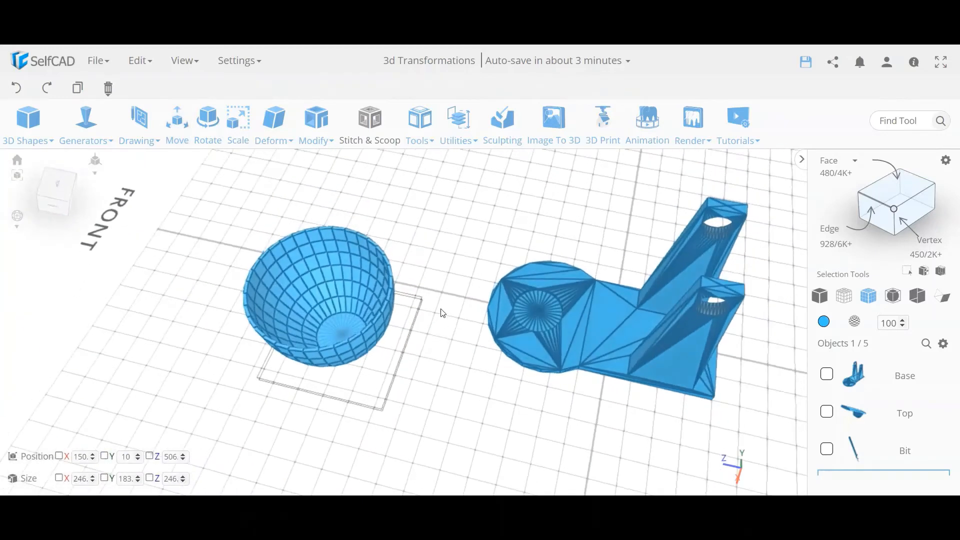
Snap the bowl by its bottom centre onto the centre of the base's circular seat, and reopen Move to check its coordinates.
{"action": "left_click", "coordinate": [458, 123]}
{"action": "left_click", "coordinate": [480, 188]}
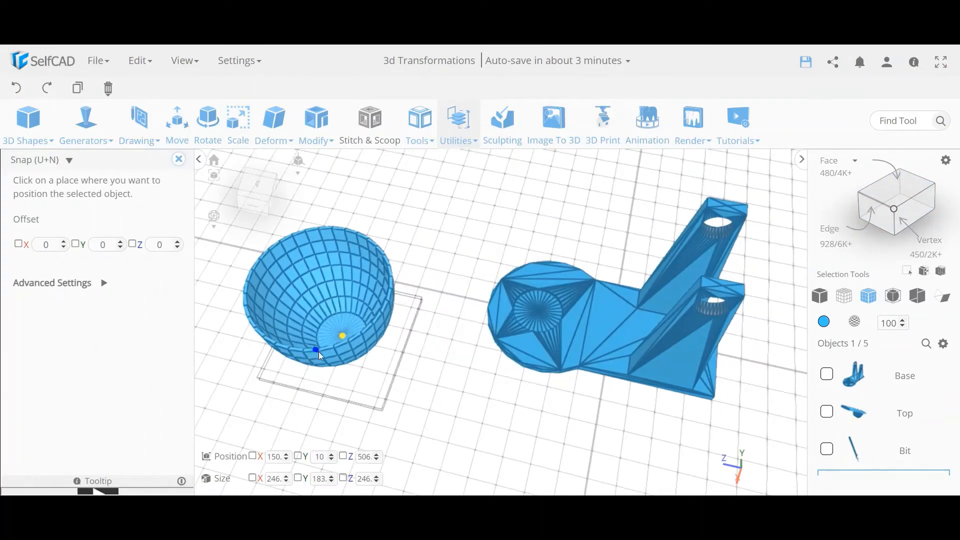
{"action": "left_click", "coordinate": [100, 283]}
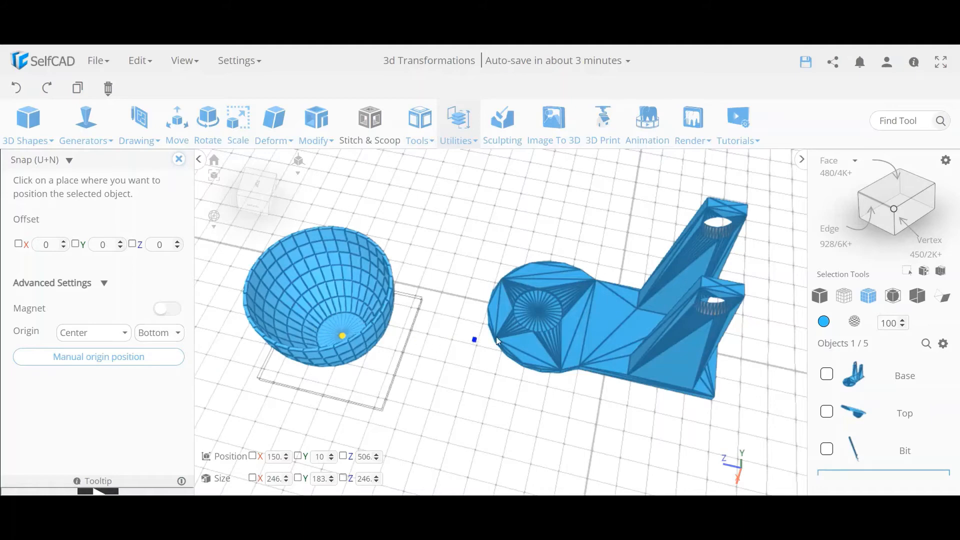
{"action": "scroll", "coordinate": [541, 313], "scroll_direction": "up", "scroll_amount": 6}
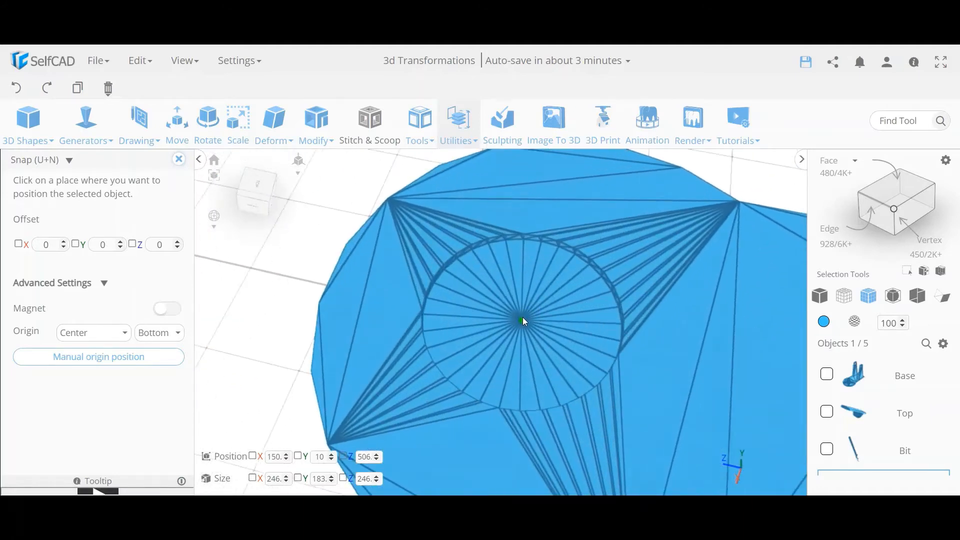
{"action": "left_click", "coordinate": [523, 317]}
{"action": "scroll", "coordinate": [536, 323], "scroll_direction": "down", "scroll_amount": 6}
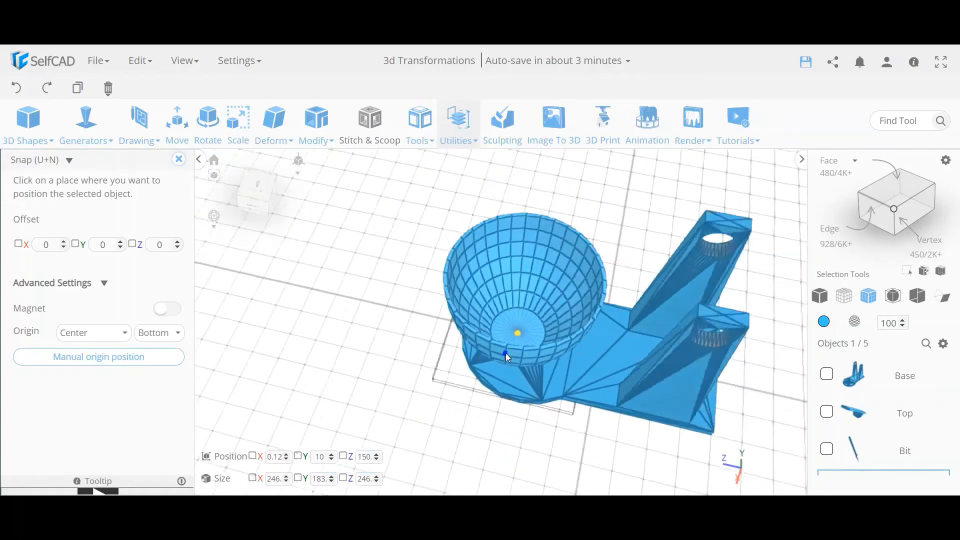
{"action": "scroll", "coordinate": [508, 357], "scroll_direction": "down", "scroll_amount": 3}
{"action": "left_click", "coordinate": [178, 161]}
{"action": "left_click_drag", "start_coordinate": [336, 322], "coordinate": [369, 285]}
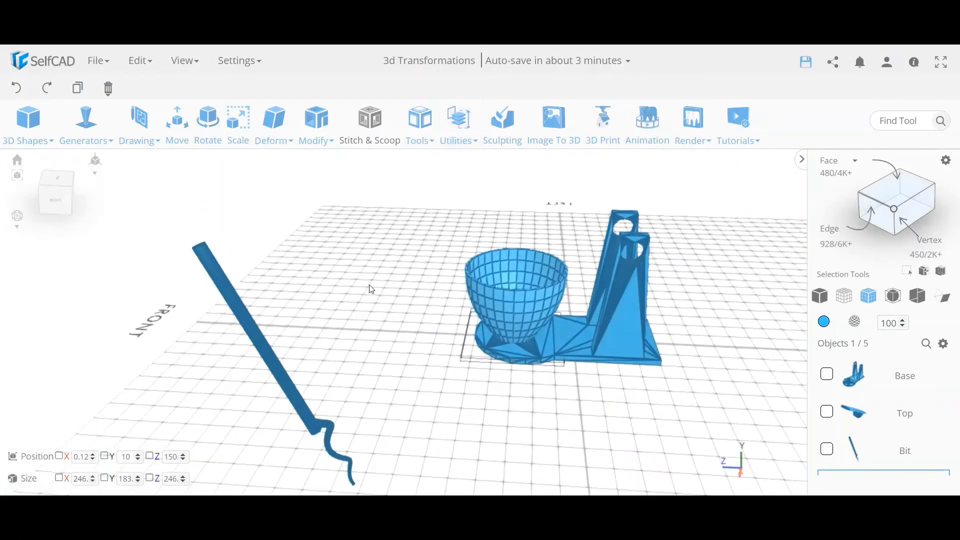
{"action": "left_click", "coordinate": [177, 122]}
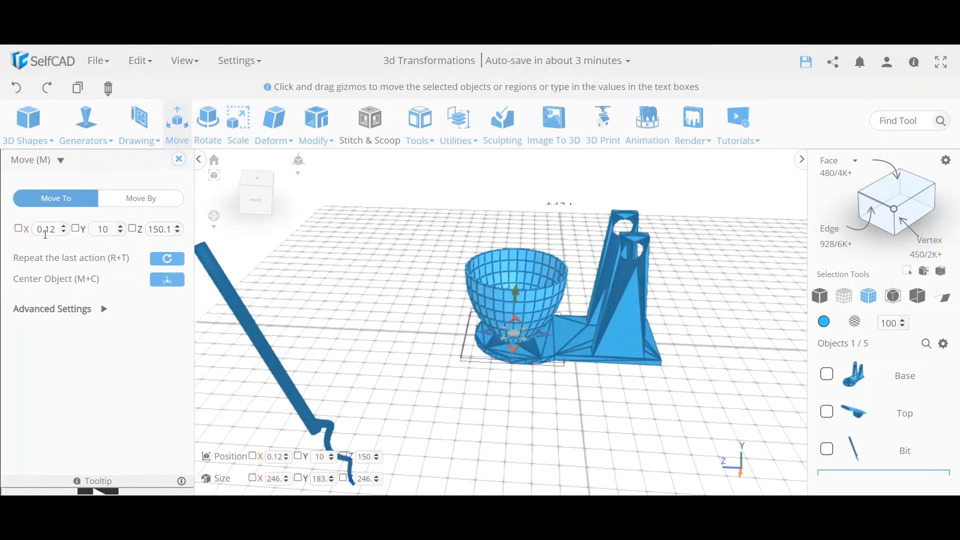
Close Move, clear the selection, and examine the bowl's seating on the base from several angles.
{"action": "left_click", "coordinate": [178, 160]}
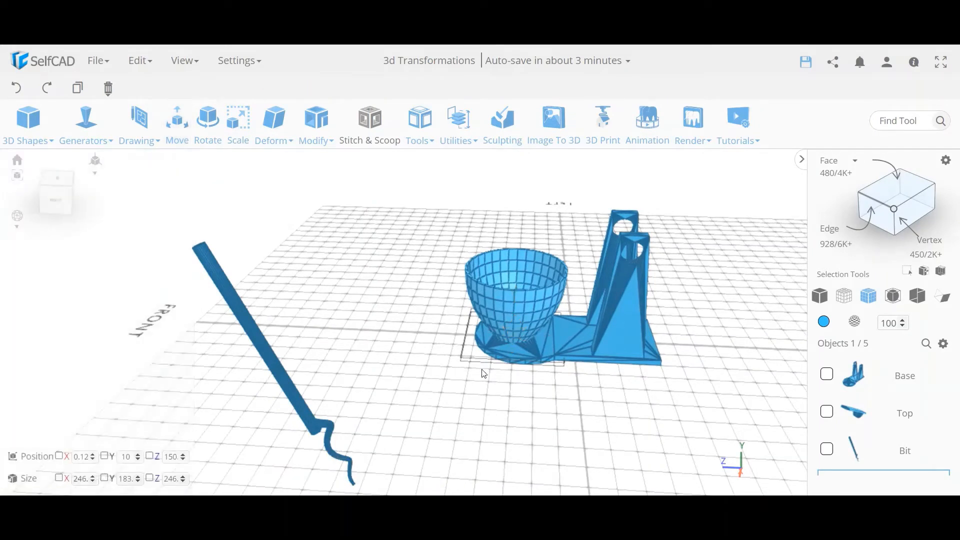
{"action": "left_click", "coordinate": [499, 388]}
{"action": "left_click_drag", "start_coordinate": [511, 338], "coordinate": [517, 298]}
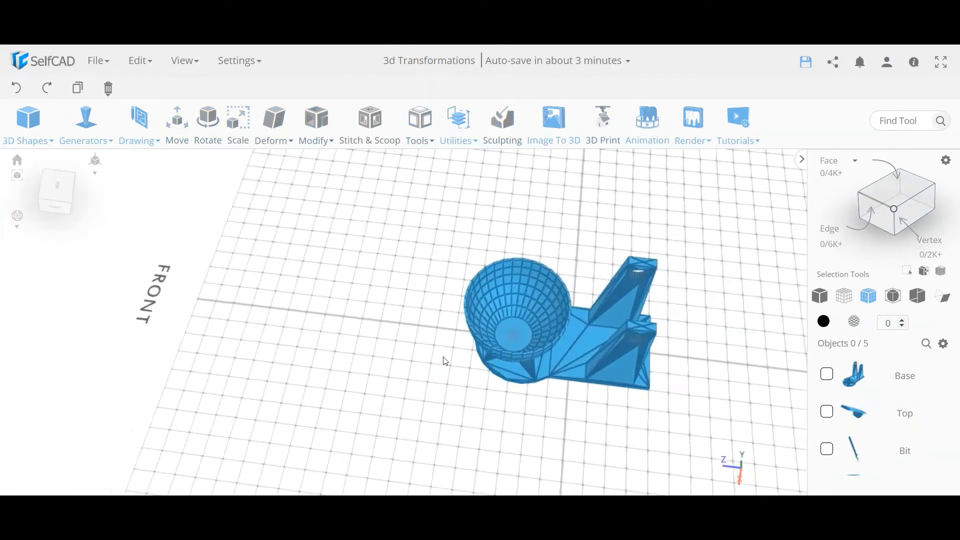
{"action": "left_click_drag", "start_coordinate": [511, 360], "coordinate": [521, 334]}
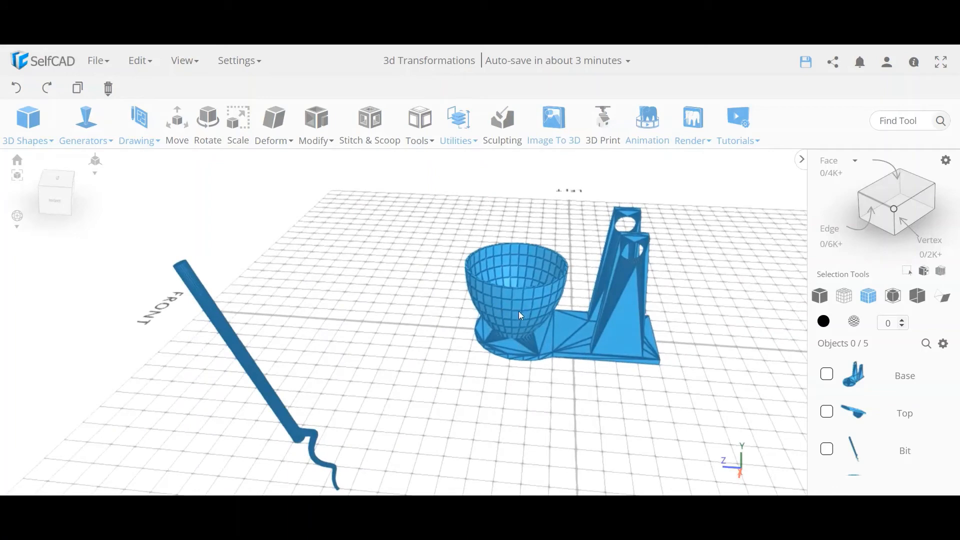
{"action": "scroll", "coordinate": [494, 314], "scroll_direction": "down", "scroll_amount": 5}
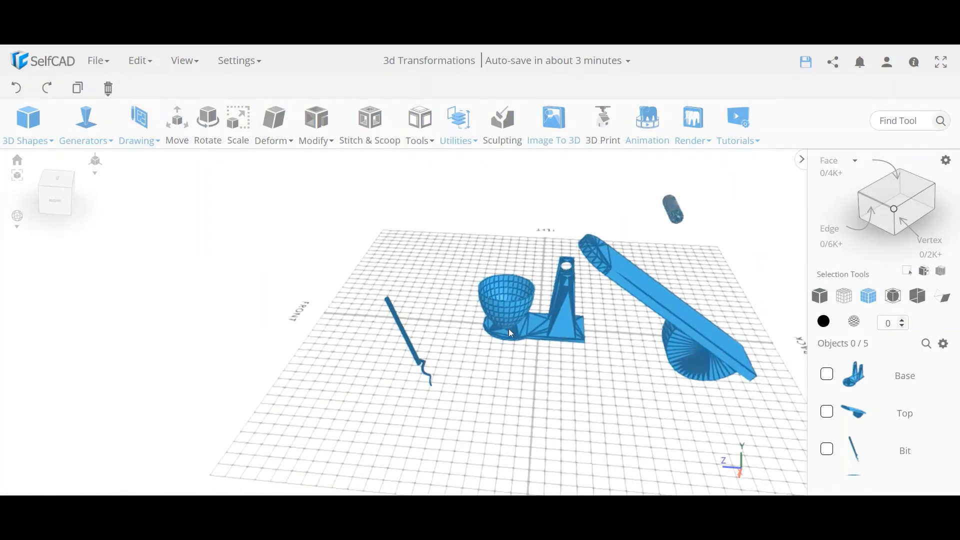
{"action": "left_click_drag", "start_coordinate": [508, 329], "coordinate": [395, 320]}
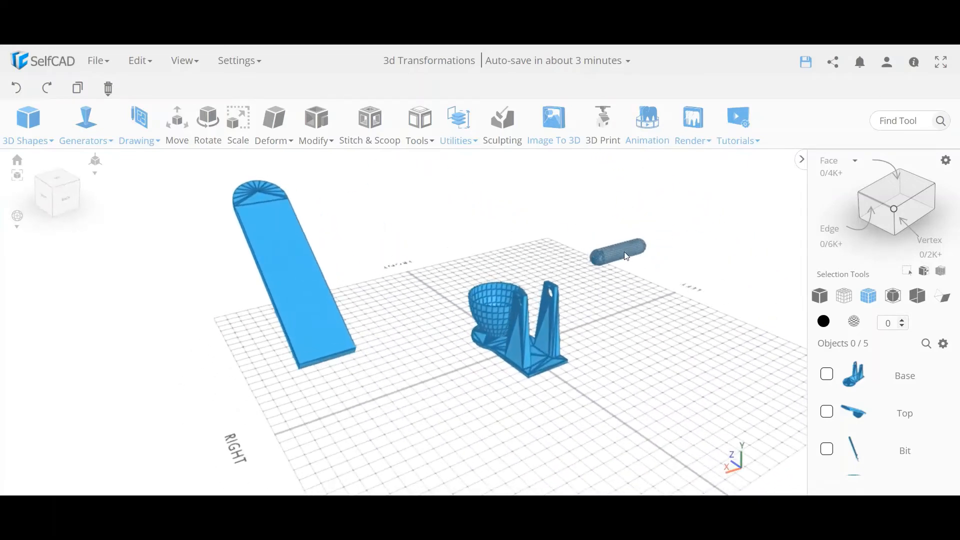
Select the loose cylinder, examine the round holes in the base's uprights where it belongs, and clear the selection.
{"action": "left_click", "coordinate": [625, 253]}
{"action": "left_click_drag", "start_coordinate": [636, 295], "coordinate": [639, 286]}
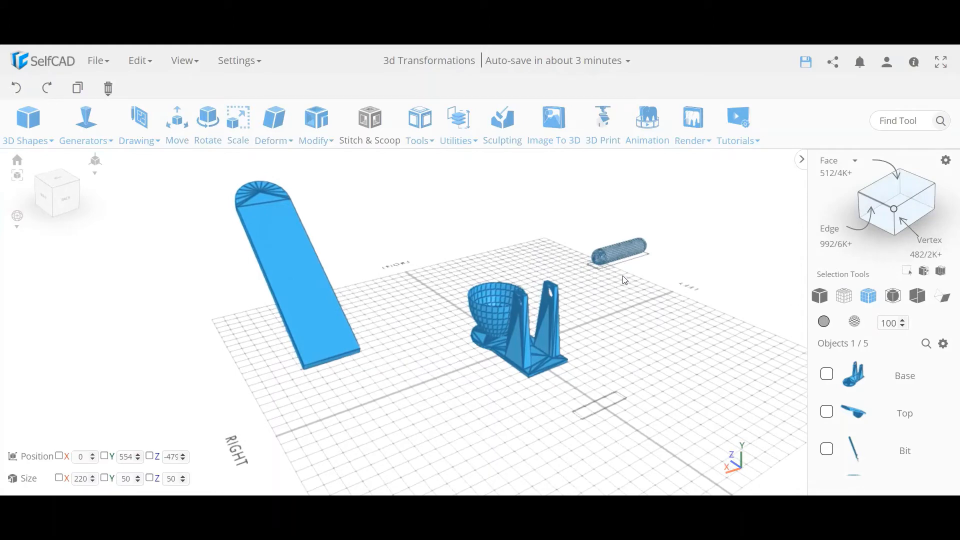
{"action": "left_click", "coordinate": [625, 281]}
{"action": "left_click", "coordinate": [611, 264]}
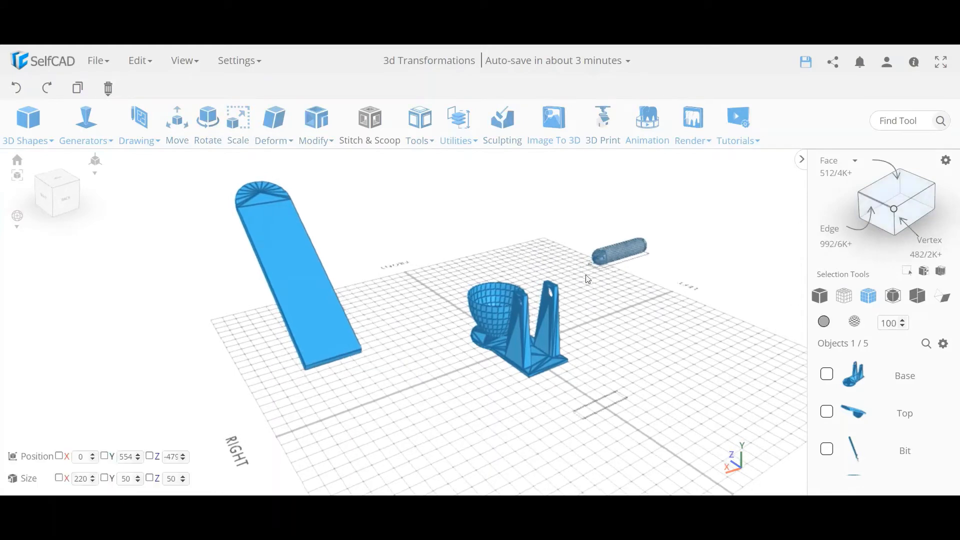
{"action": "left_click_drag", "start_coordinate": [611, 264], "coordinate": [598, 293]}
{"action": "scroll", "coordinate": [536, 274], "scroll_direction": "up", "scroll_amount": 10}
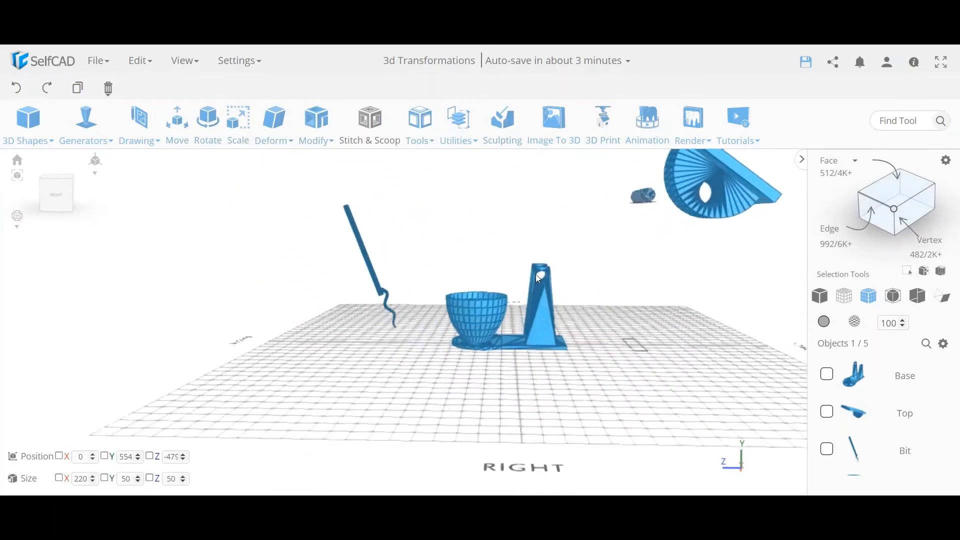
{"action": "left_click_drag", "start_coordinate": [540, 283], "coordinate": [559, 330]}
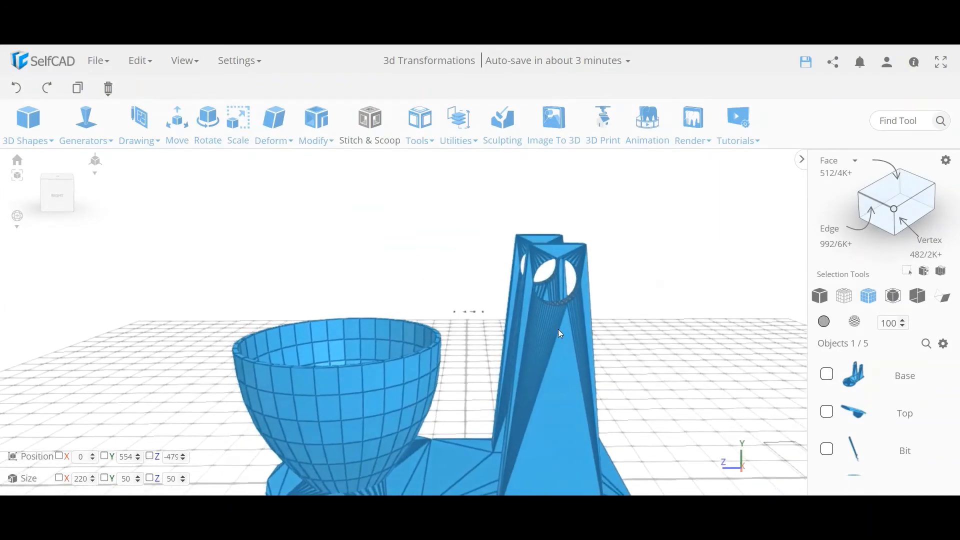
{"action": "scroll", "coordinate": [550, 300], "scroll_direction": "down", "scroll_amount": 5}
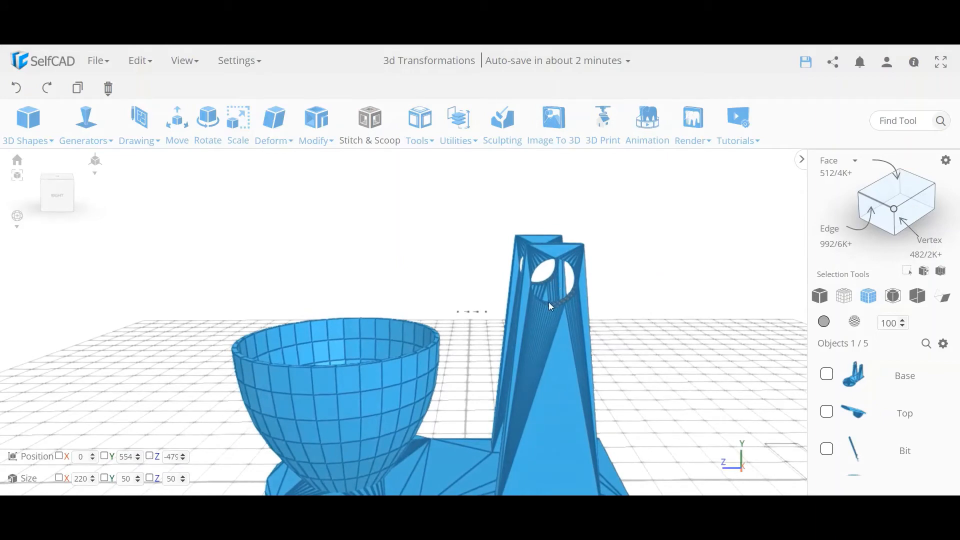
{"action": "left_click", "coordinate": [654, 293]}
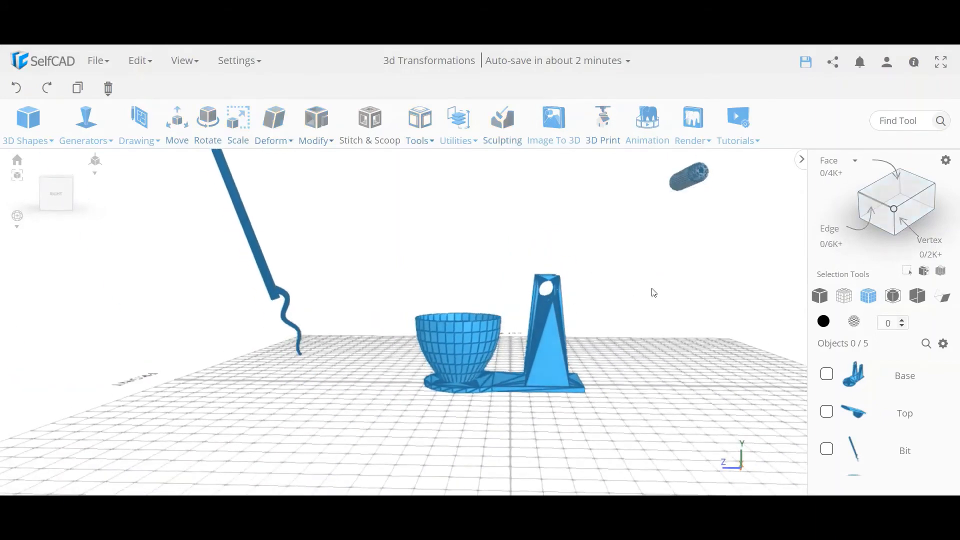
With 3D Sketch, draw a vertical line about 49.6 mm long across the round hole of the base's near upright.
{"action": "left_click", "coordinate": [553, 313]}
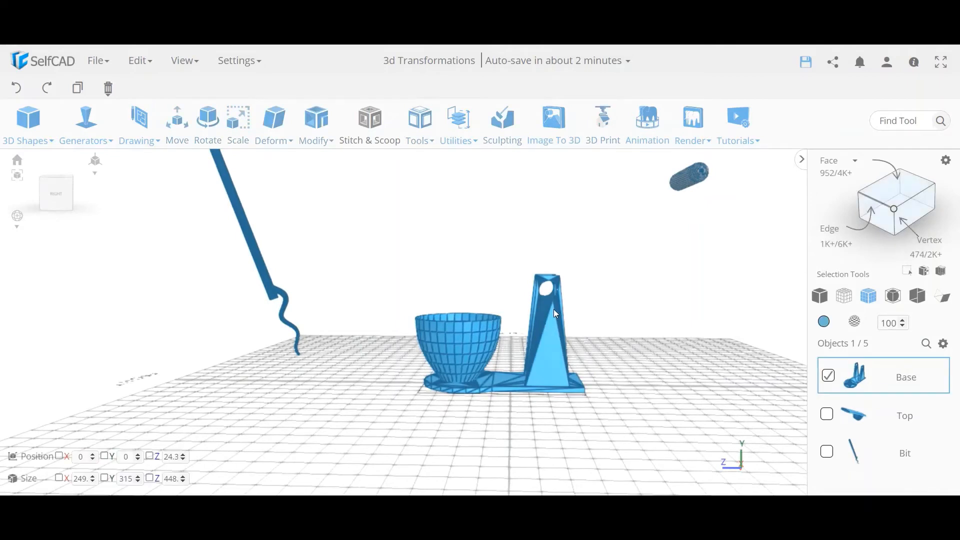
{"action": "scroll", "coordinate": [552, 310], "scroll_direction": "up", "scroll_amount": 8}
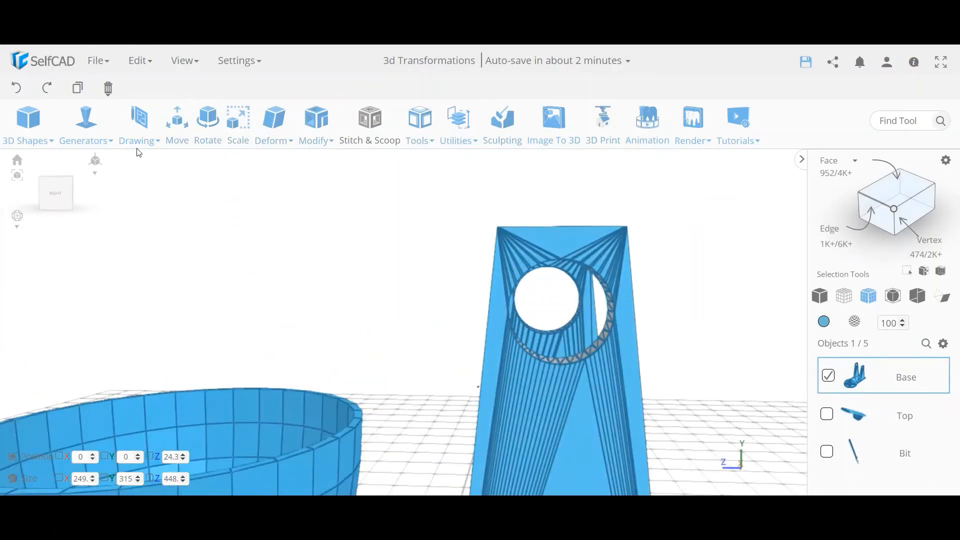
{"action": "mouse_move", "coordinate": [457, 125]}
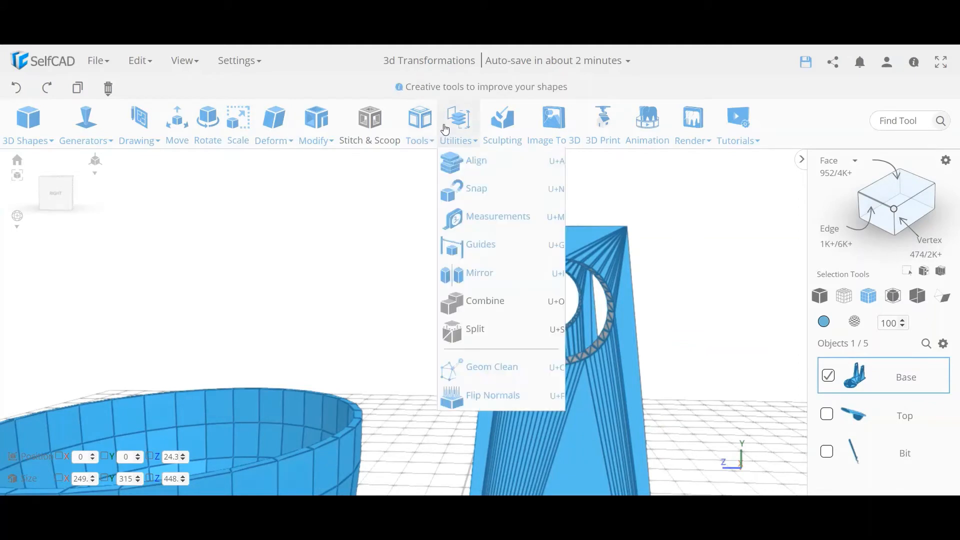
{"action": "mouse_move", "coordinate": [135, 129]}
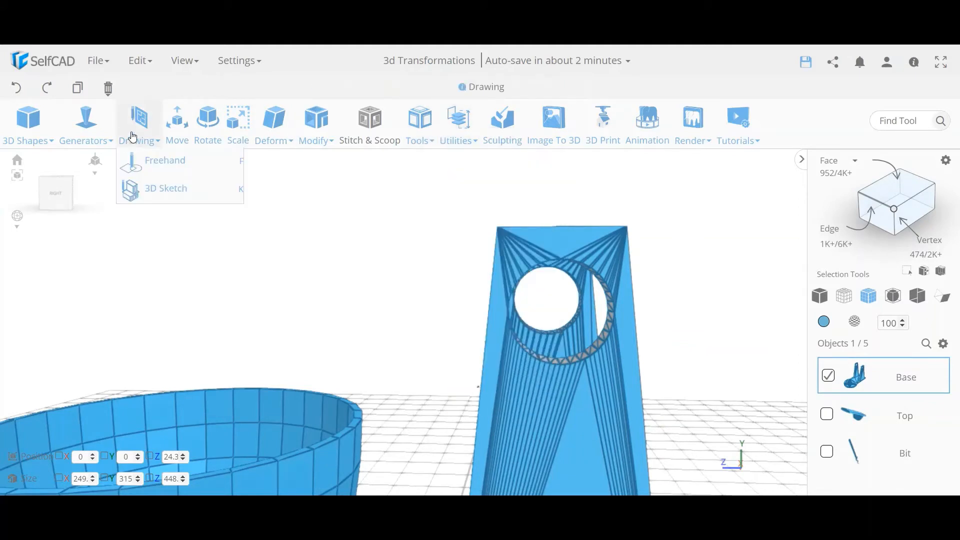
{"action": "left_click", "coordinate": [167, 189]}
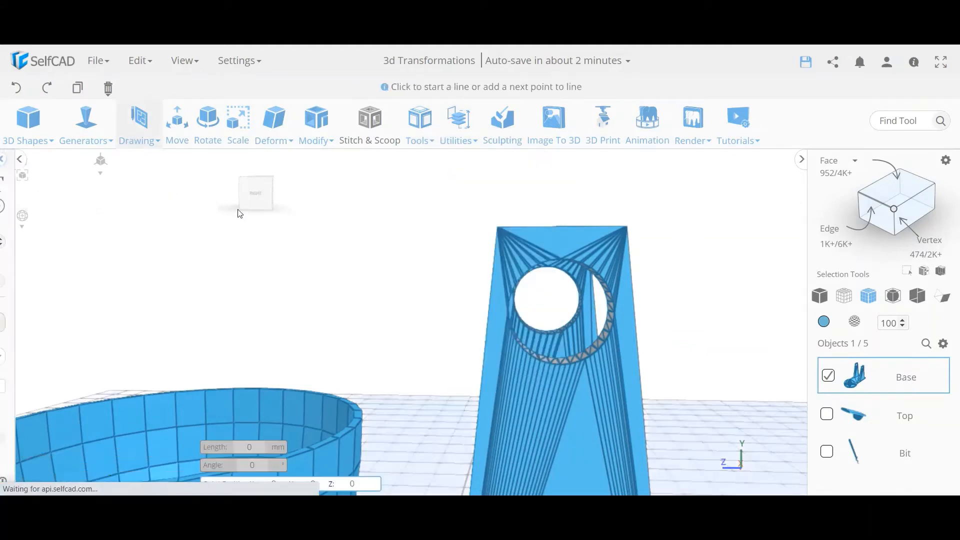
{"action": "left_click", "coordinate": [561, 256]}
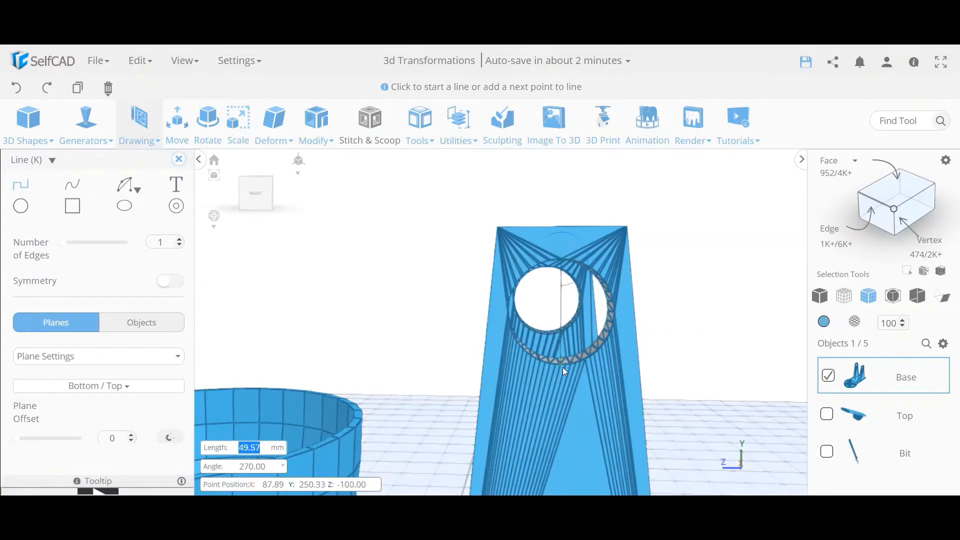
{"action": "double_click", "coordinate": [563, 367]}
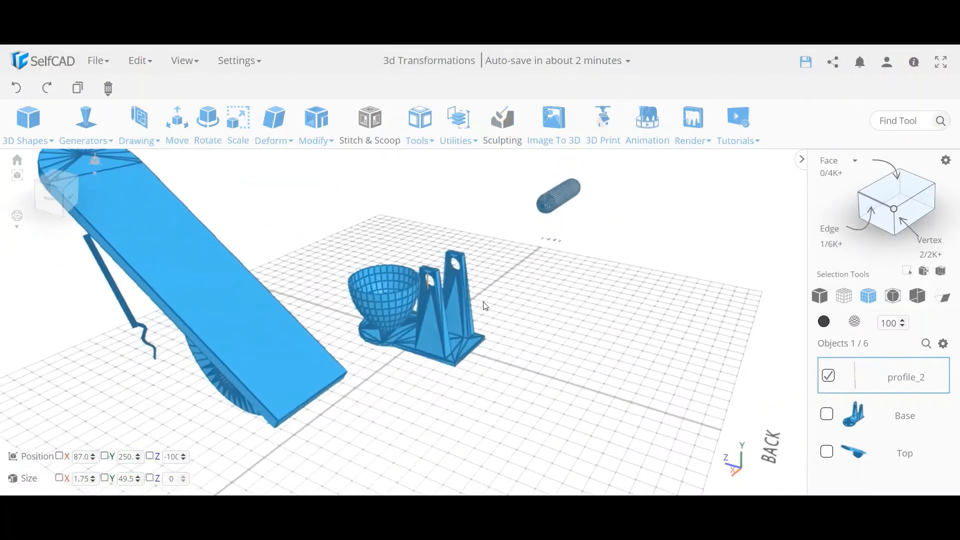
Rename the new line profile as Guide.
{"action": "double_click", "coordinate": [907, 378]}
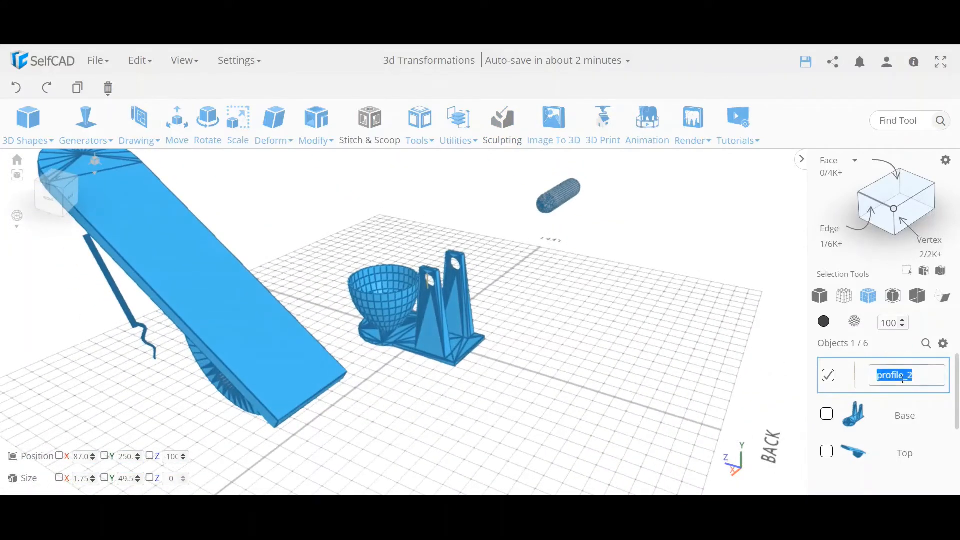
{"action": "type", "text": "Guide"}
{"action": "key", "text": "Return"}
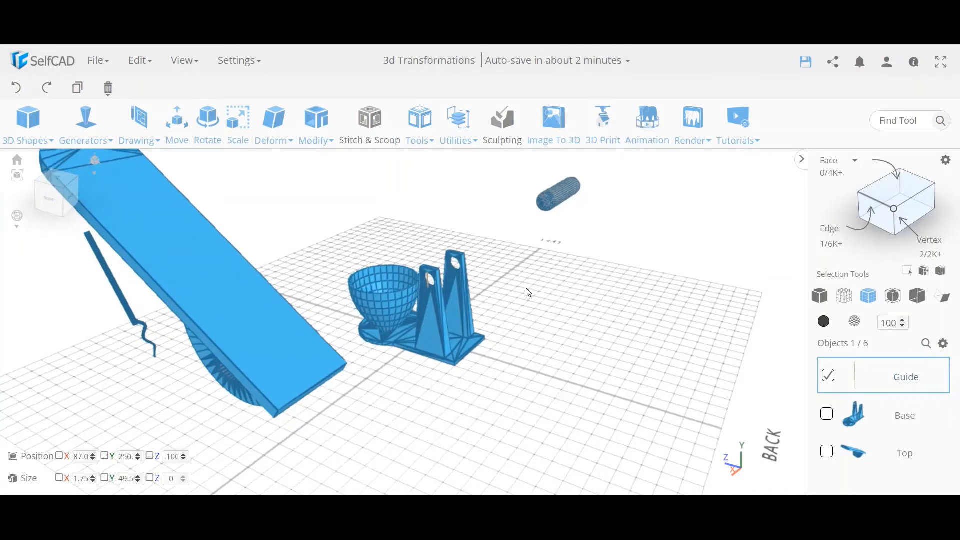
Select the loose cylinder and align it with the Align tool, using Guide as the reference.
{"action": "left_click", "coordinate": [529, 293]}
{"action": "left_click", "coordinate": [560, 201]}
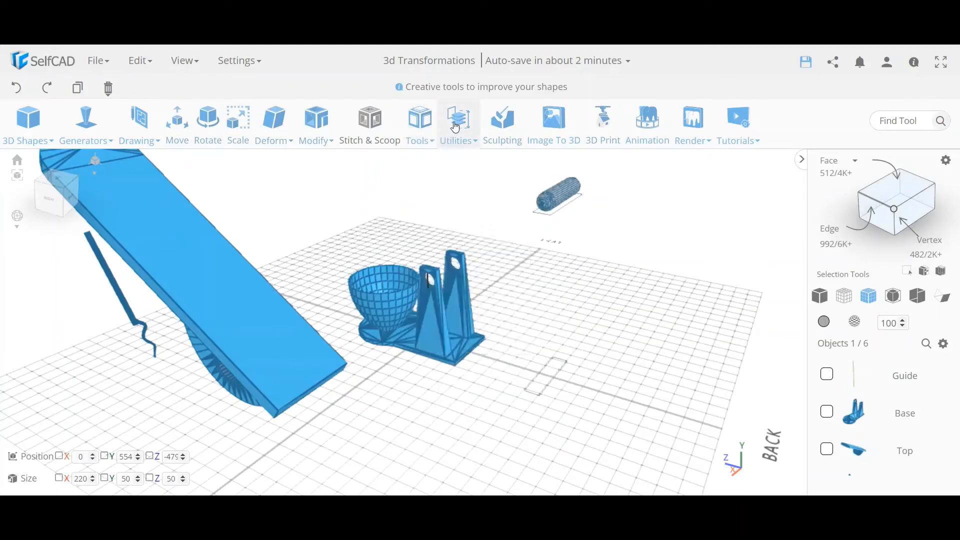
{"action": "mouse_move", "coordinate": [469, 144]}
{"action": "left_click", "coordinate": [473, 161]}
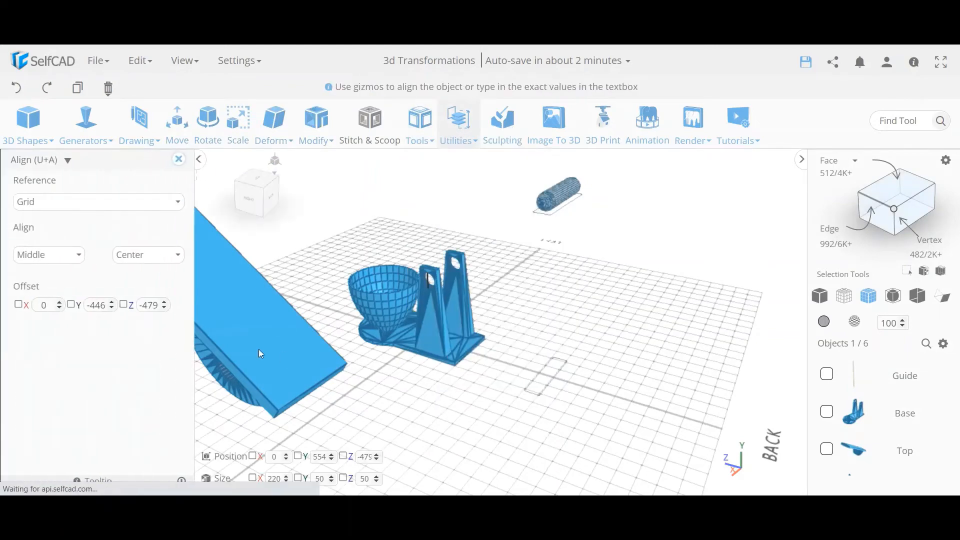
{"action": "left_click", "coordinate": [73, 203]}
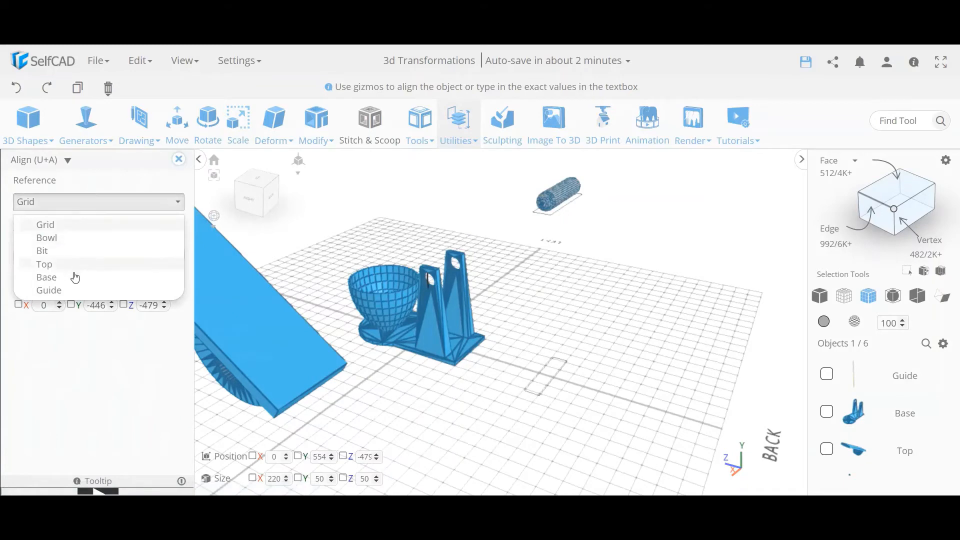
{"action": "left_click", "coordinate": [70, 290]}
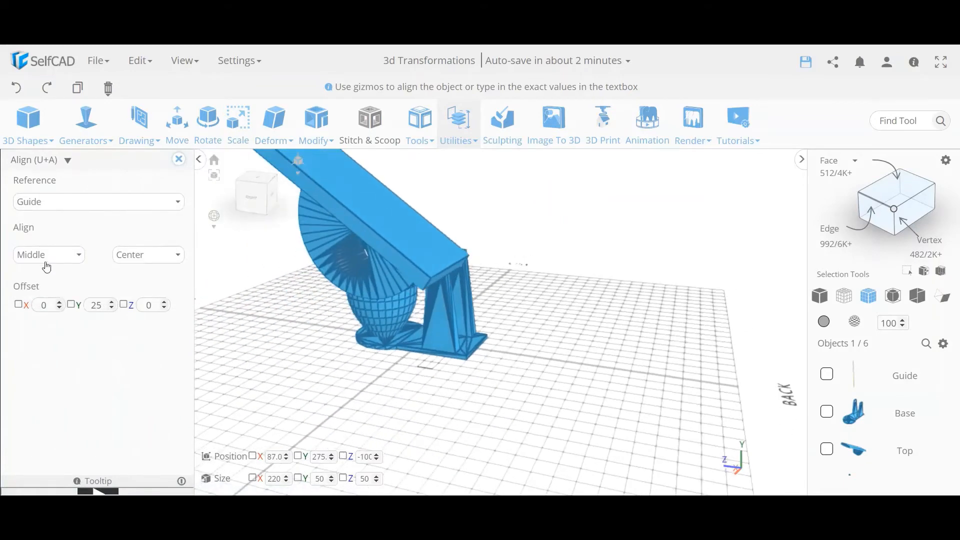
Try the Top alignment for the cylinder, and set its vertical alignment to the guide to Middle.
{"action": "left_click", "coordinate": [49, 255]}
{"action": "left_click", "coordinate": [46, 288]}
{"action": "left_click", "coordinate": [44, 255]}
{"action": "left_click", "coordinate": [45, 275]}
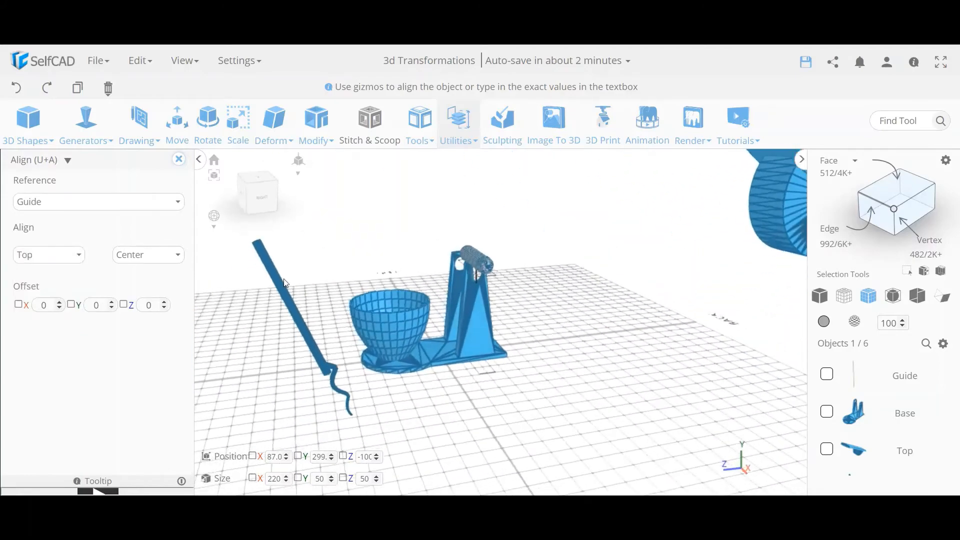
{"action": "left_click", "coordinate": [52, 261]}
{"action": "left_click", "coordinate": [49, 288]}
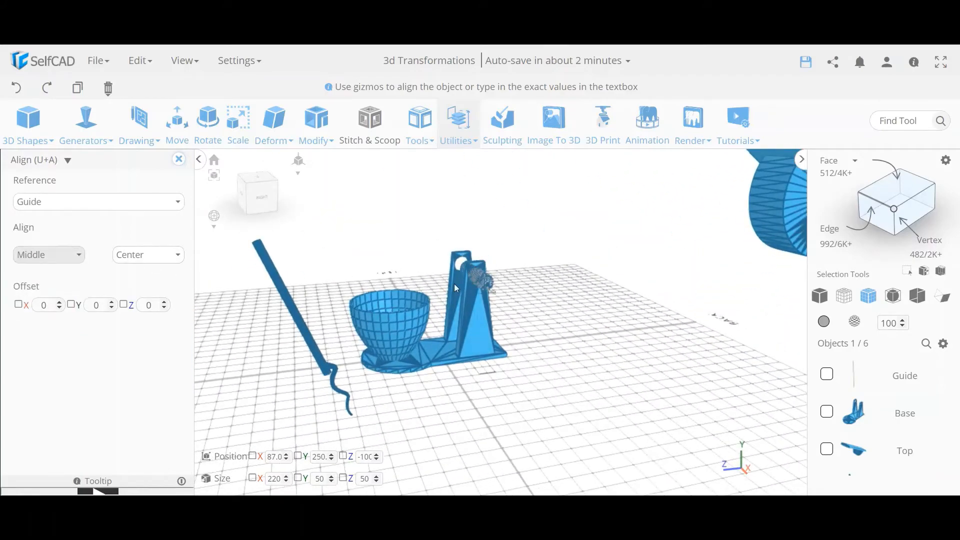
Examine the pin's position relative to the holes in the base's two uprights, and leave the Align tool.
{"action": "left_click_drag", "start_coordinate": [421, 292], "coordinate": [626, 290]}
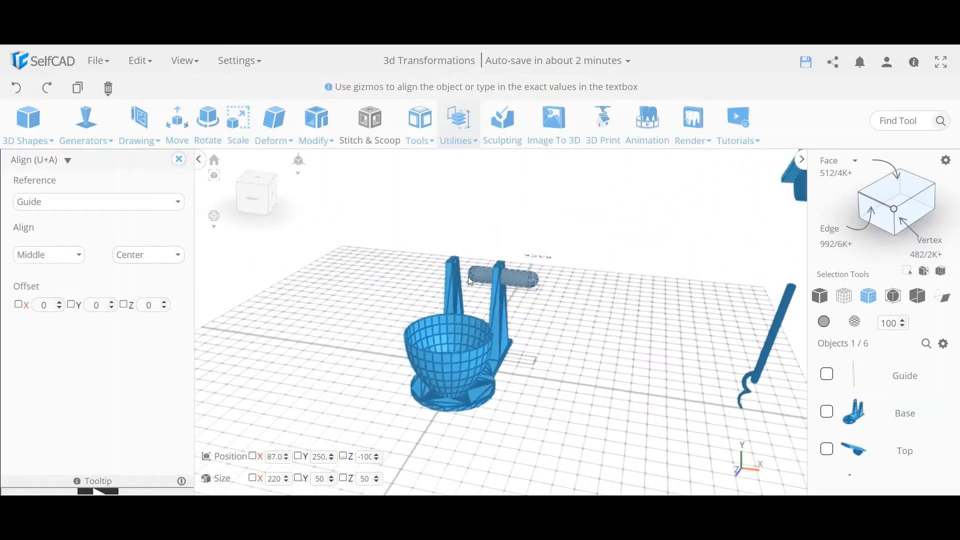
{"action": "scroll", "coordinate": [468, 275], "scroll_direction": "up", "scroll_amount": 3}
{"action": "scroll", "coordinate": [505, 270], "scroll_direction": "up", "scroll_amount": 3}
{"action": "left_click_drag", "start_coordinate": [514, 271], "coordinate": [475, 272]}
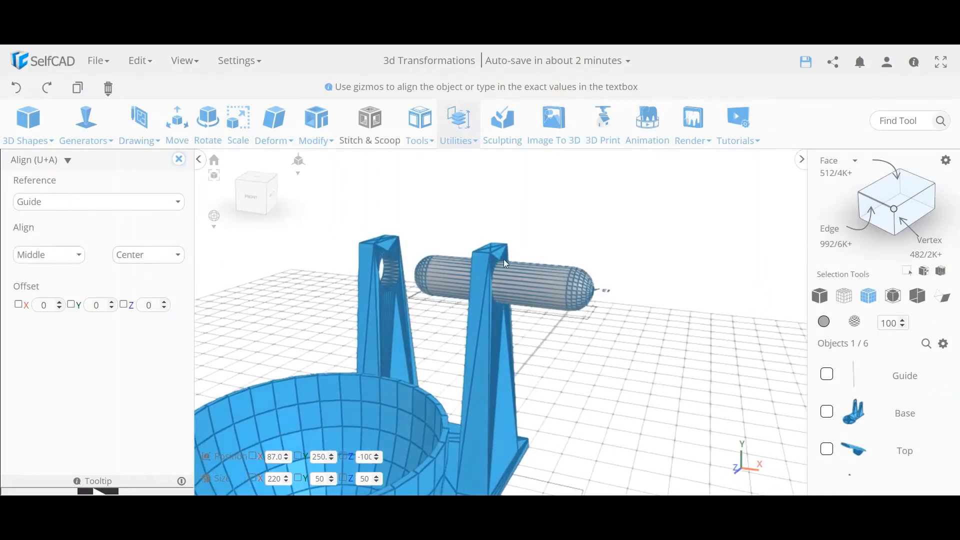
{"action": "left_click_drag", "start_coordinate": [516, 263], "coordinate": [481, 275]}
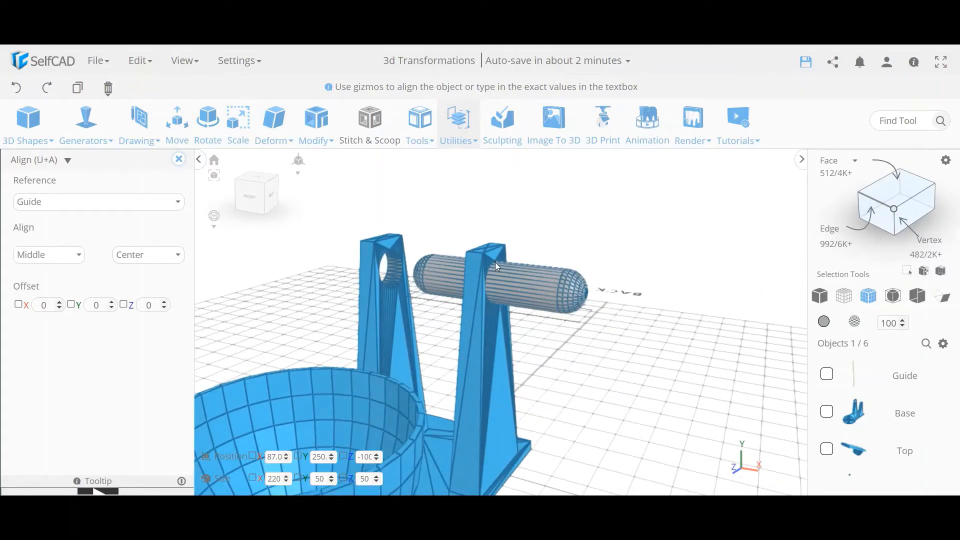
{"action": "left_click_drag", "start_coordinate": [413, 292], "coordinate": [426, 289]}
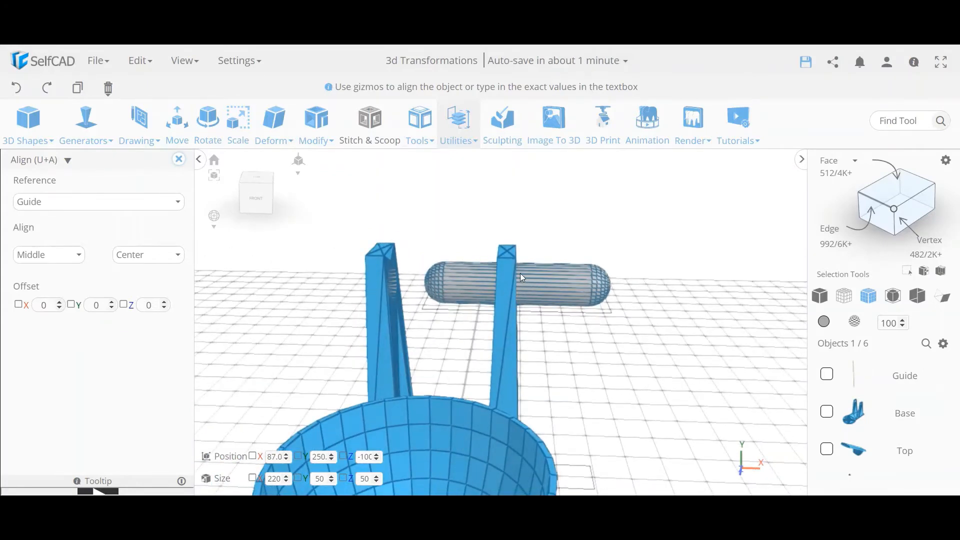
{"action": "mouse_move", "coordinate": [520, 277]}
{"action": "left_mouse_down"}
{"action": "mouse_move", "coordinate": [496, 289]}
{"action": "mouse_move", "coordinate": [503, 277]}
{"action": "left_mouse_up"}
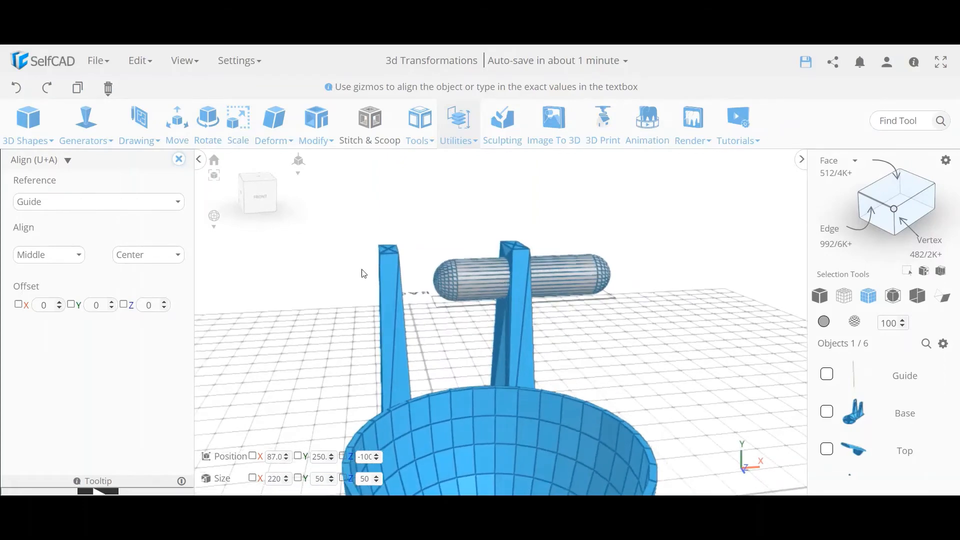
{"action": "left_click_drag", "start_coordinate": [573, 279], "coordinate": [535, 293]}
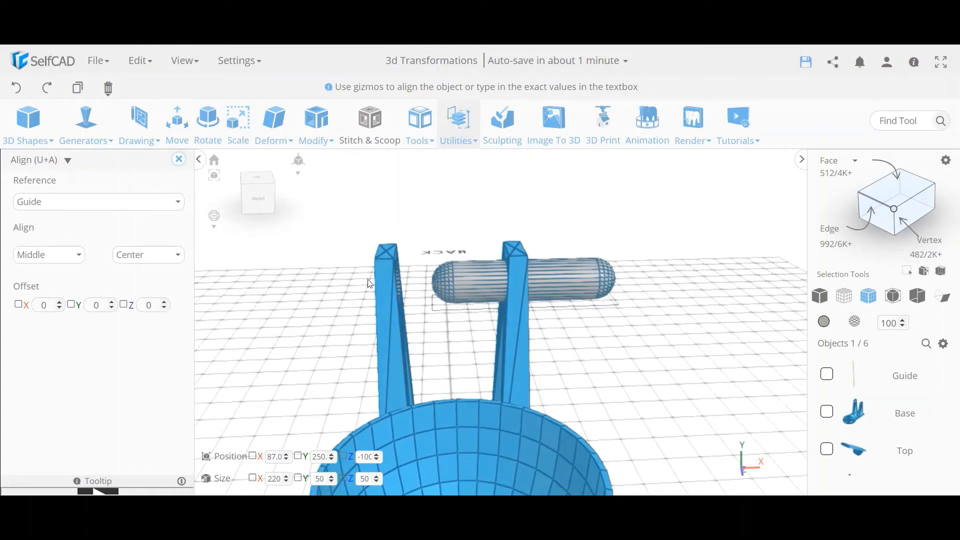
{"action": "left_click_drag", "start_coordinate": [499, 317], "coordinate": [513, 266]}
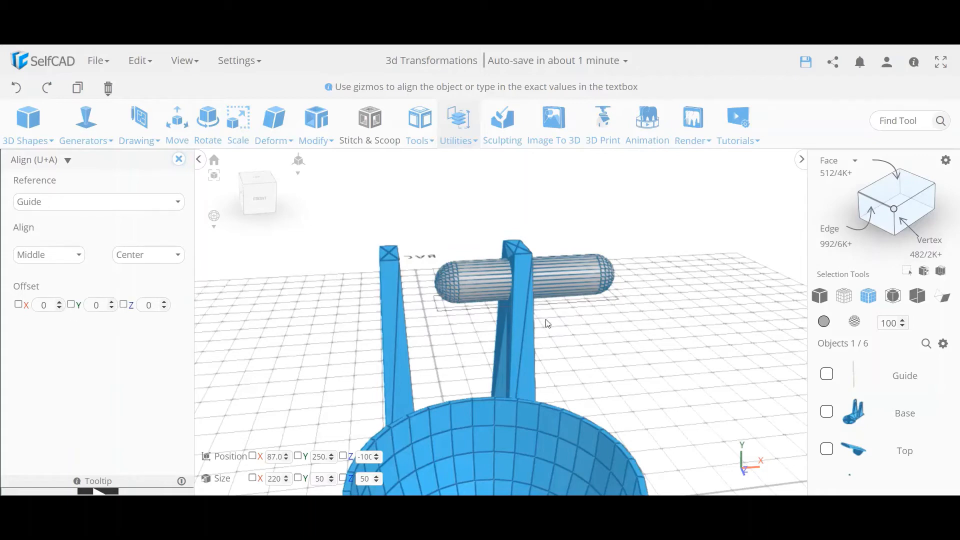
{"action": "scroll", "coordinate": [640, 313], "scroll_direction": "down", "scroll_amount": 3}
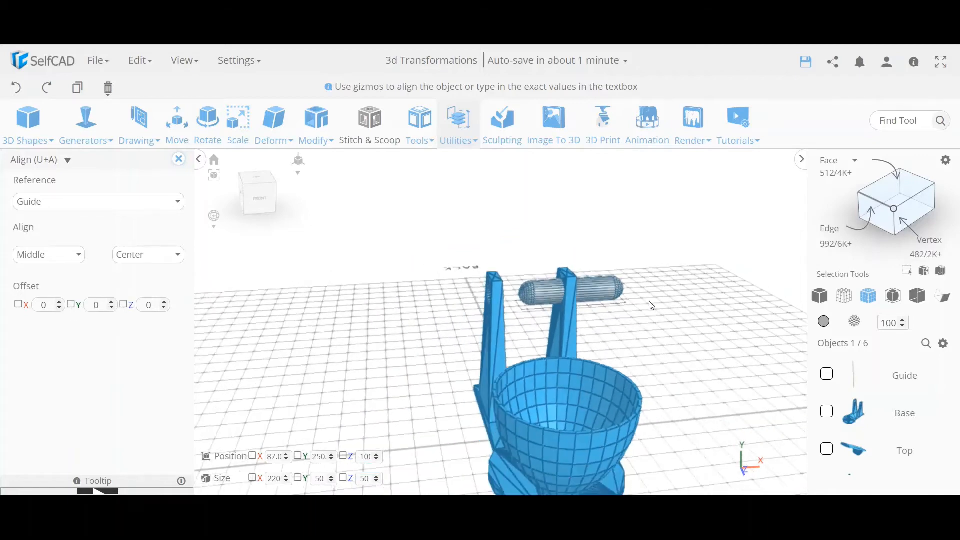
{"action": "left_click", "coordinate": [178, 159]}
Select the guide, base, bowl and pin together and center them as a group on the workspace origin.
{"action": "right_click_drag", "start_coordinate": [677, 336], "coordinate": [517, 329]}
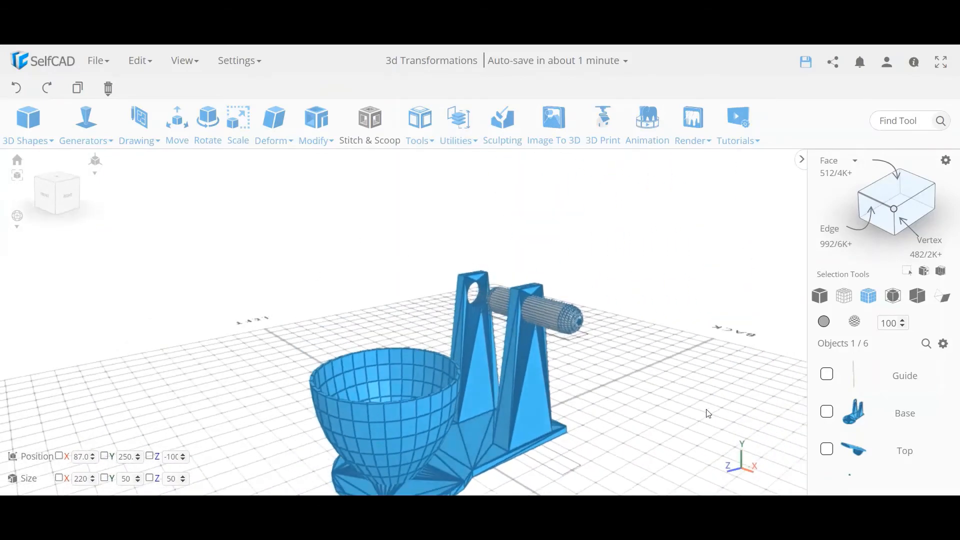
{"action": "scroll", "coordinate": [667, 381], "scroll_direction": "down", "scroll_amount": 5}
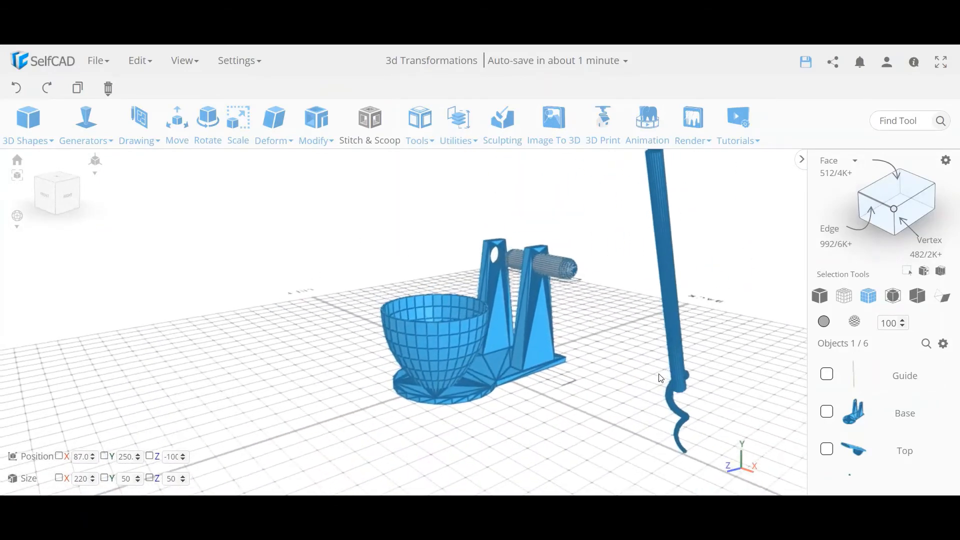
{"action": "left_click", "coordinate": [828, 375]}
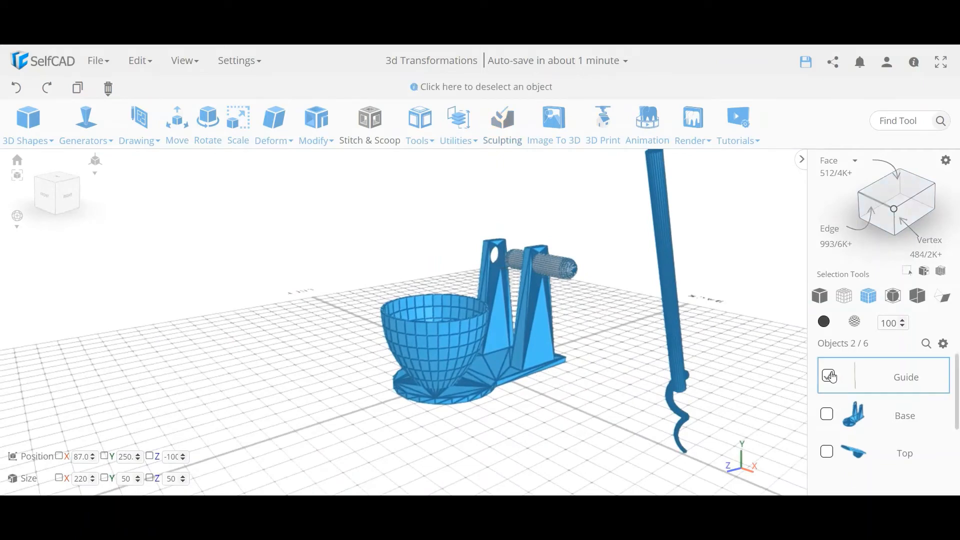
{"action": "left_click", "coordinate": [828, 415]}
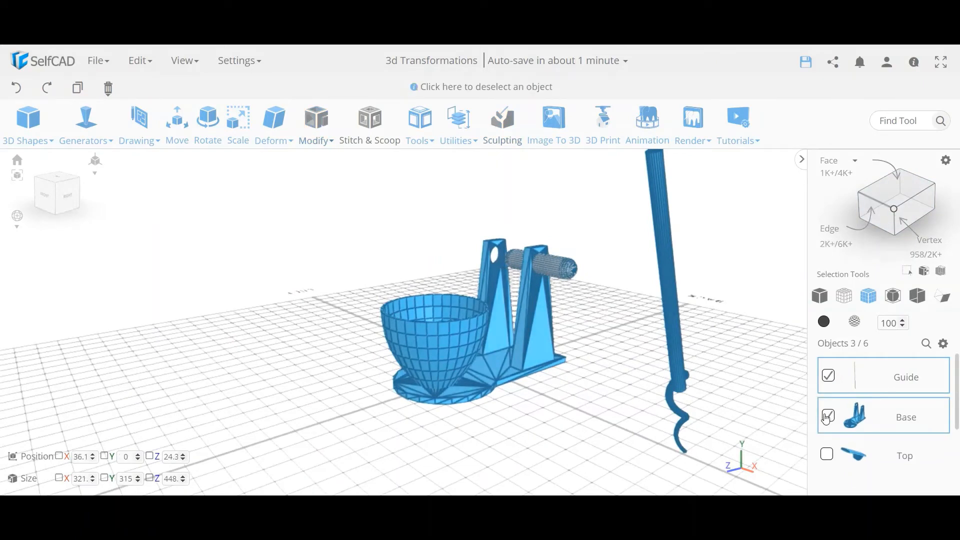
{"action": "left_click", "coordinate": [448, 344], "text": "shift"}
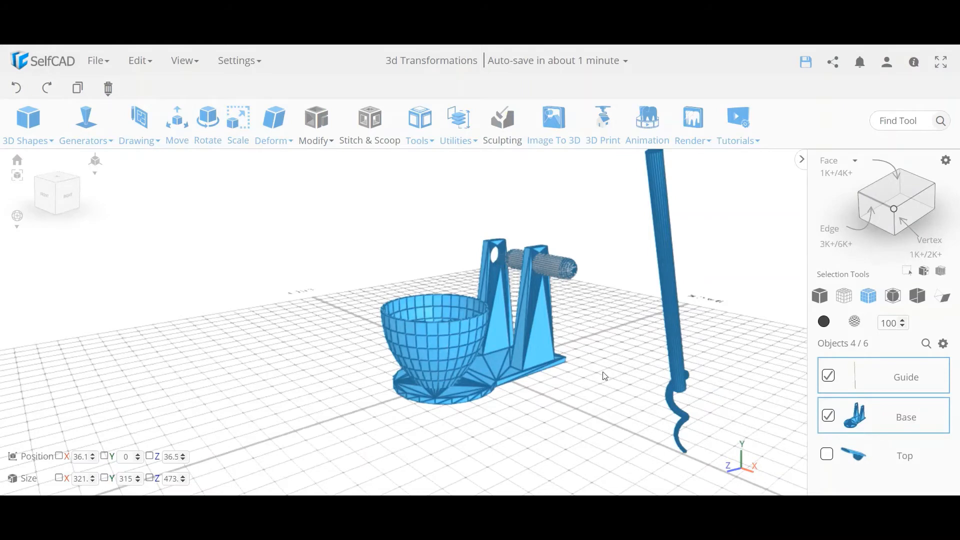
{"action": "scroll", "coordinate": [905, 465], "scroll_direction": "down", "scroll_amount": 3}
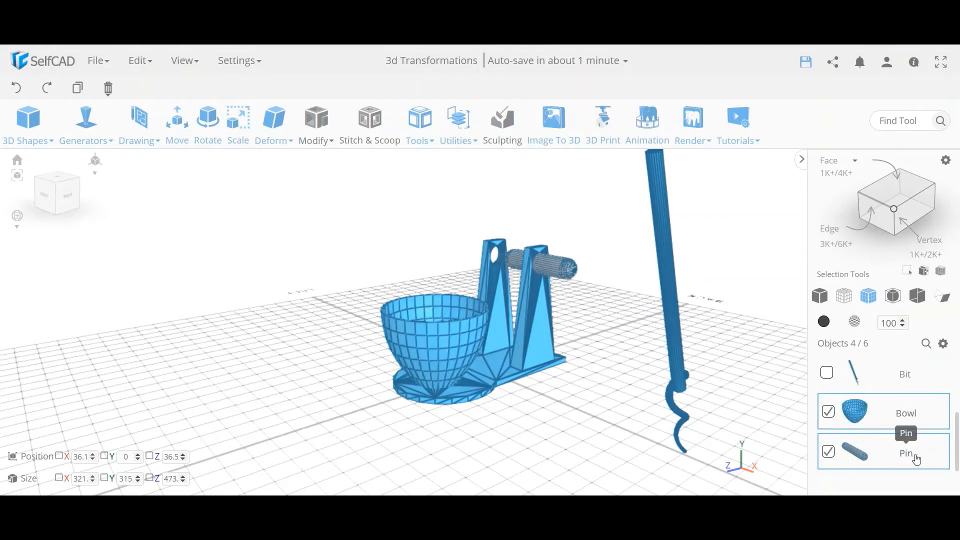
{"action": "scroll", "coordinate": [914, 398], "scroll_direction": "up", "scroll_amount": 3}
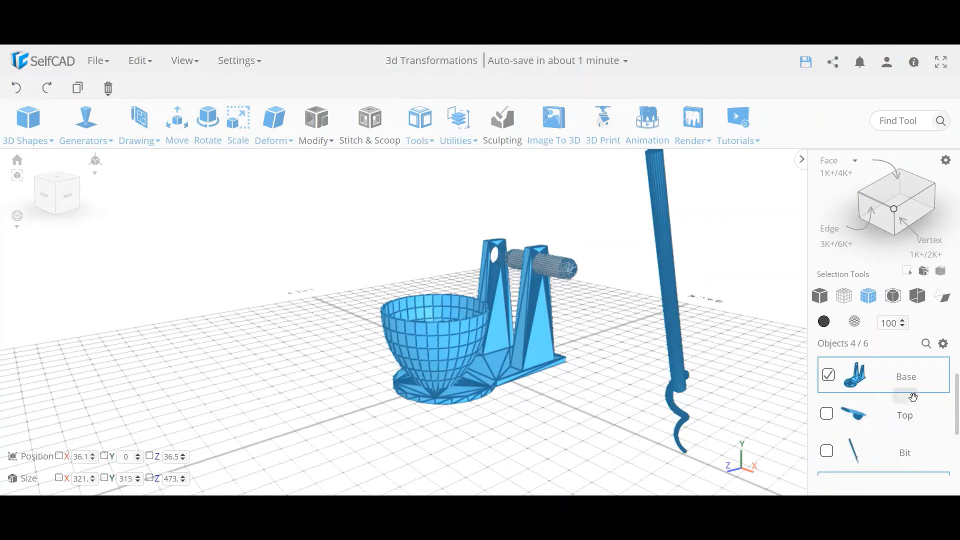
{"action": "scroll", "coordinate": [914, 397], "scroll_direction": "up", "scroll_amount": 1}
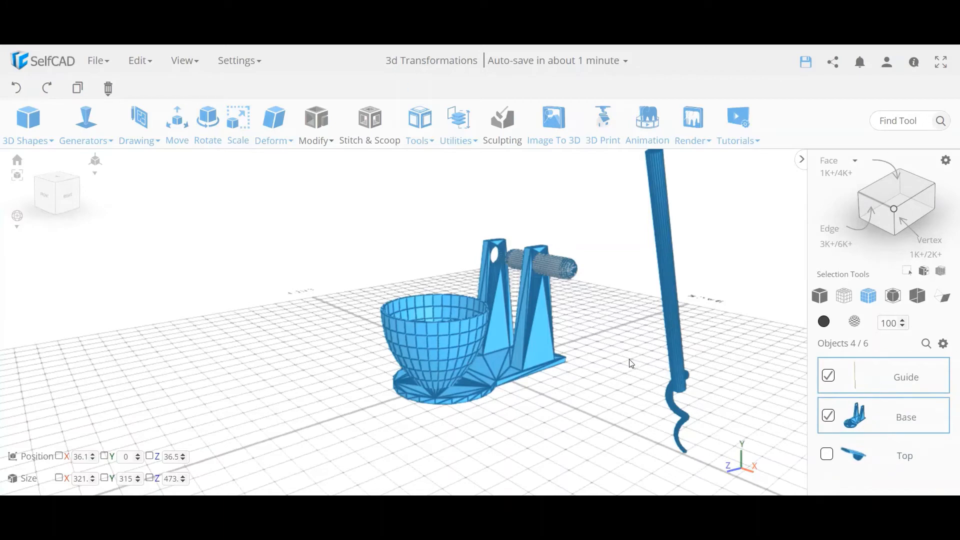
{"action": "left_click", "coordinate": [177, 123]}
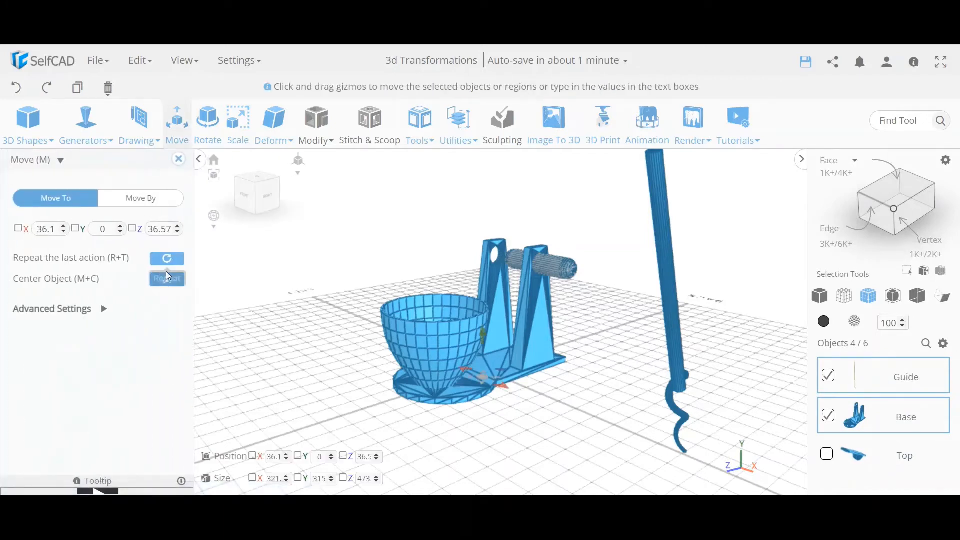
{"action": "left_click", "coordinate": [167, 278]}
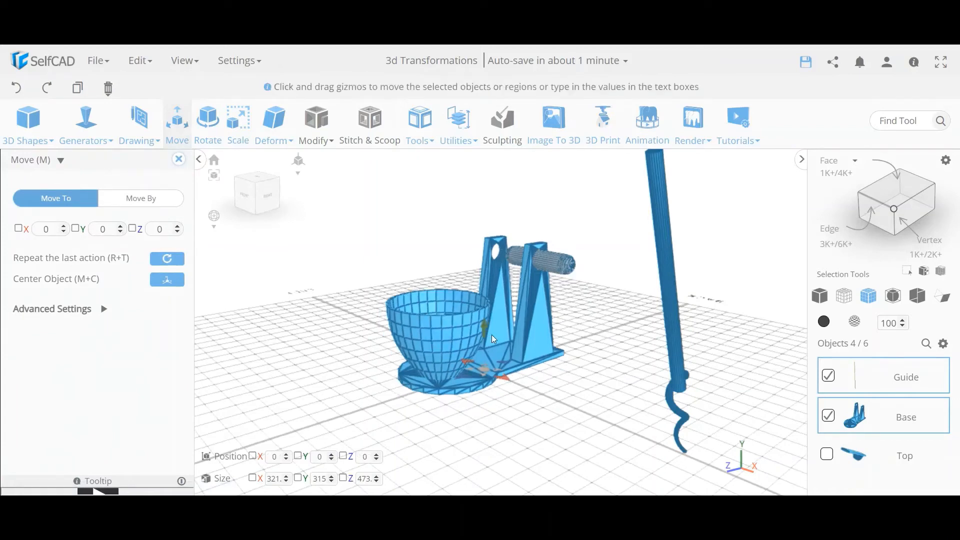
{"action": "left_click", "coordinate": [178, 159]}
{"action": "left_click_drag", "start_coordinate": [215, 221], "coordinate": [291, 269]}
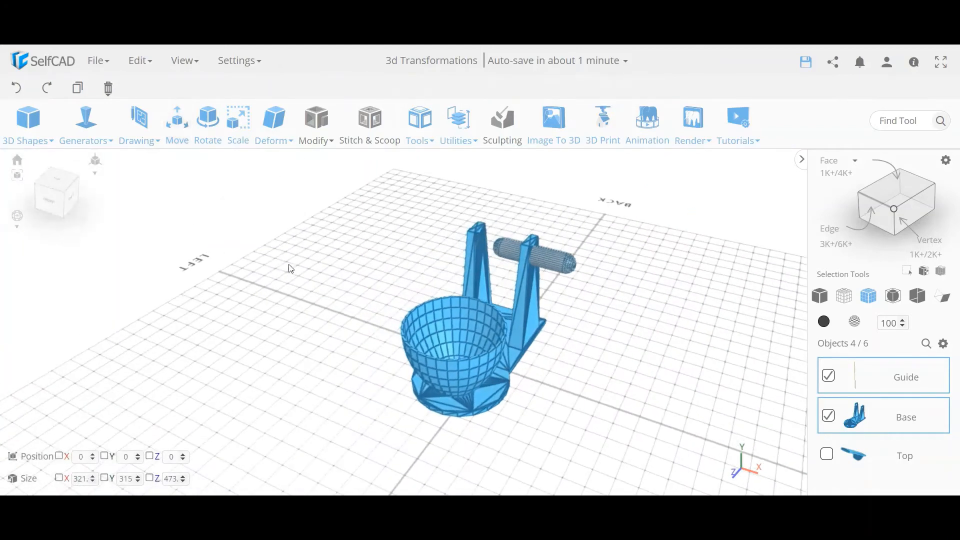
Move only the pin to X position 0, keeping its Y and Z coordinates.
{"action": "left_click", "coordinate": [278, 269]}
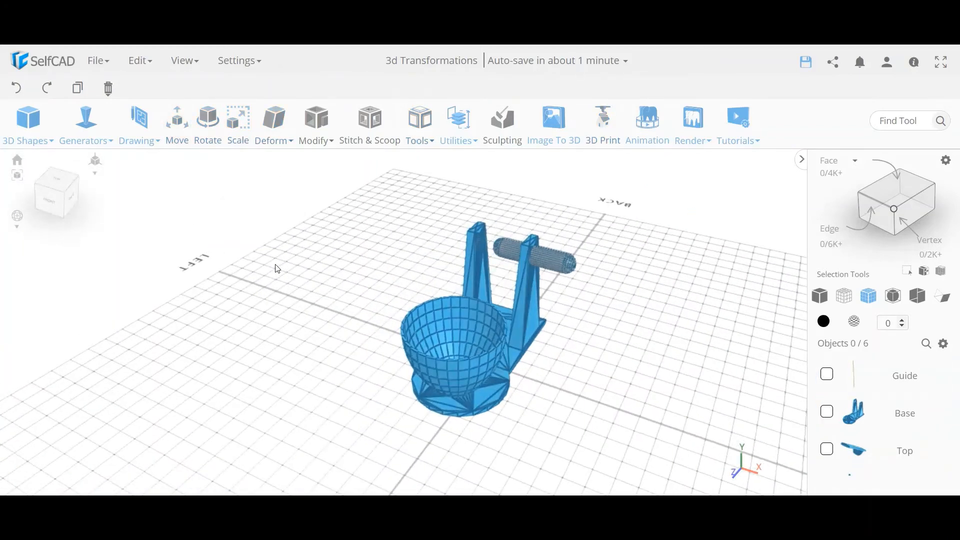
{"action": "left_click", "coordinate": [551, 256]}
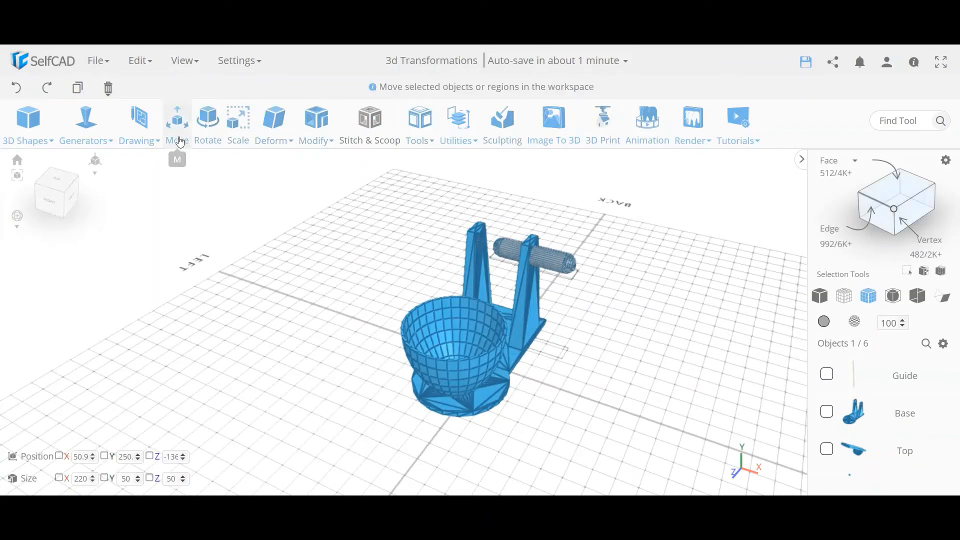
{"action": "left_click", "coordinate": [178, 119]}
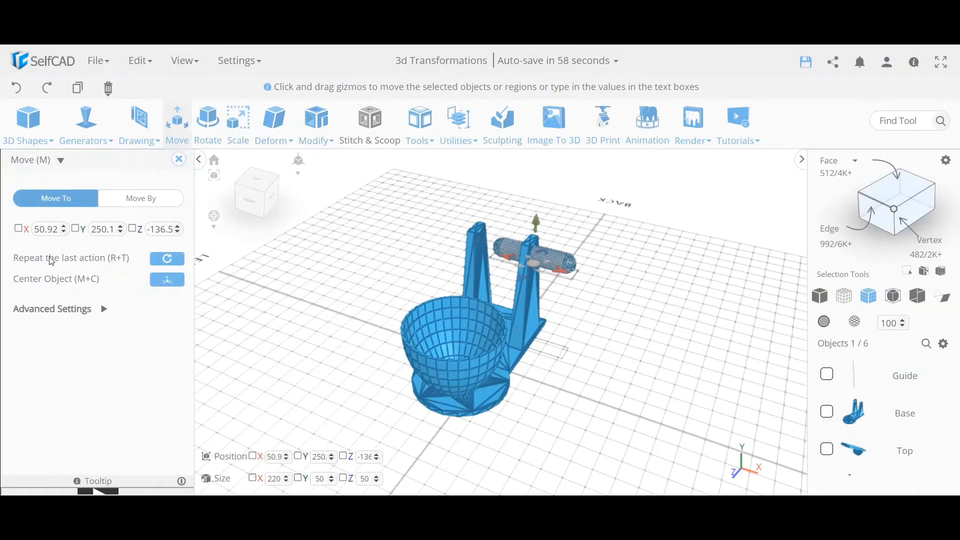
{"action": "left_click", "coordinate": [57, 227]}
{"action": "type", "text": "0"}
{"action": "key", "text": "Return"}
{"action": "left_click_drag", "start_coordinate": [325, 285], "coordinate": [524, 282]}
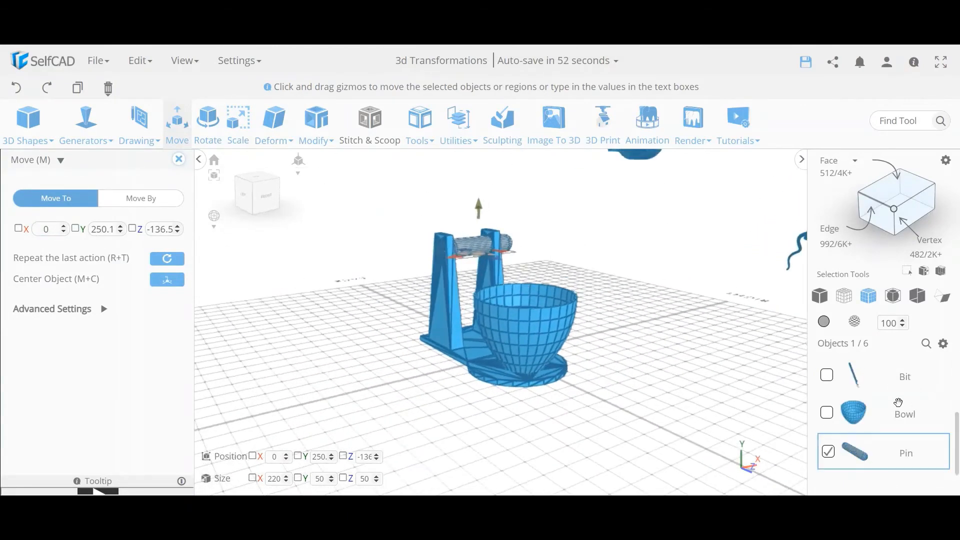
{"action": "left_click_drag", "start_coordinate": [617, 350], "coordinate": [313, 263]}
{"action": "left_click", "coordinate": [179, 159]}
Select the base, bowl and guide together and move them to X position 0.
{"action": "left_click_drag", "start_coordinate": [650, 295], "coordinate": [527, 319]}
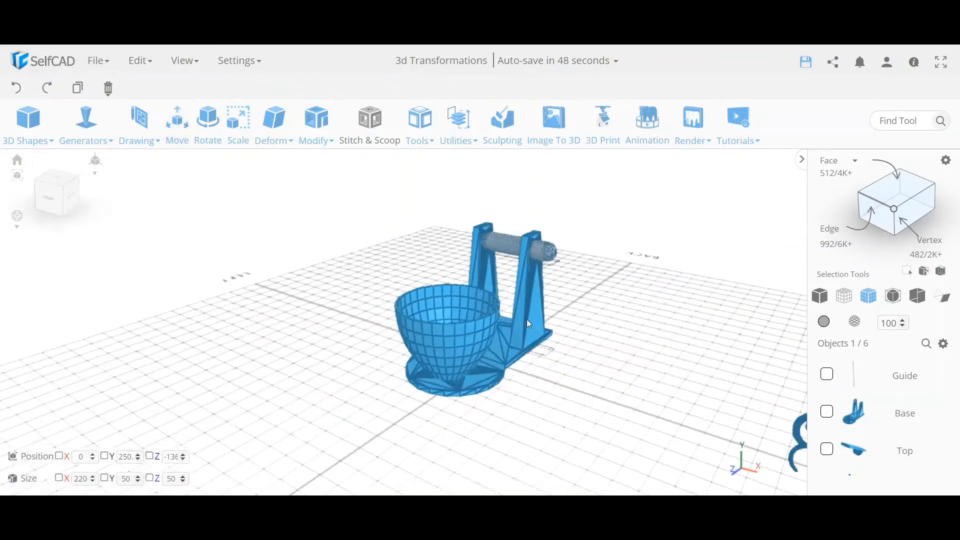
{"action": "left_click", "coordinate": [589, 327]}
{"action": "left_click", "coordinate": [524, 351]}
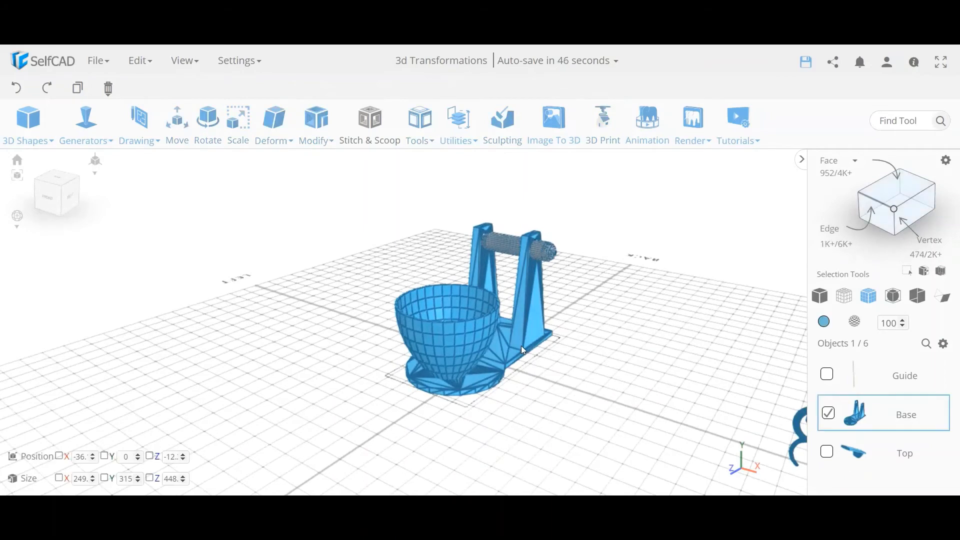
{"action": "left_click", "coordinate": [177, 125]}
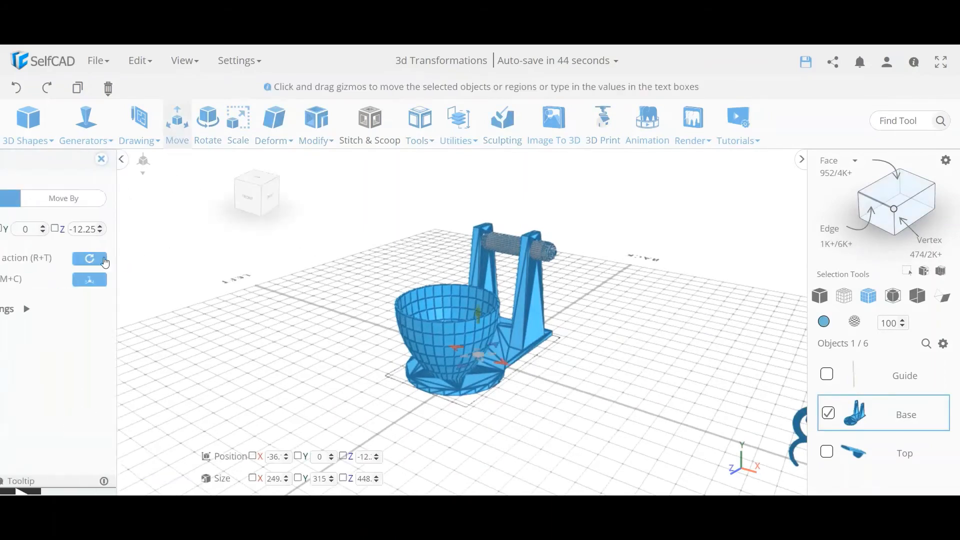
{"action": "left_click", "coordinate": [451, 332]}
{"action": "left_click_drag", "start_coordinate": [563, 332], "coordinate": [542, 264]}
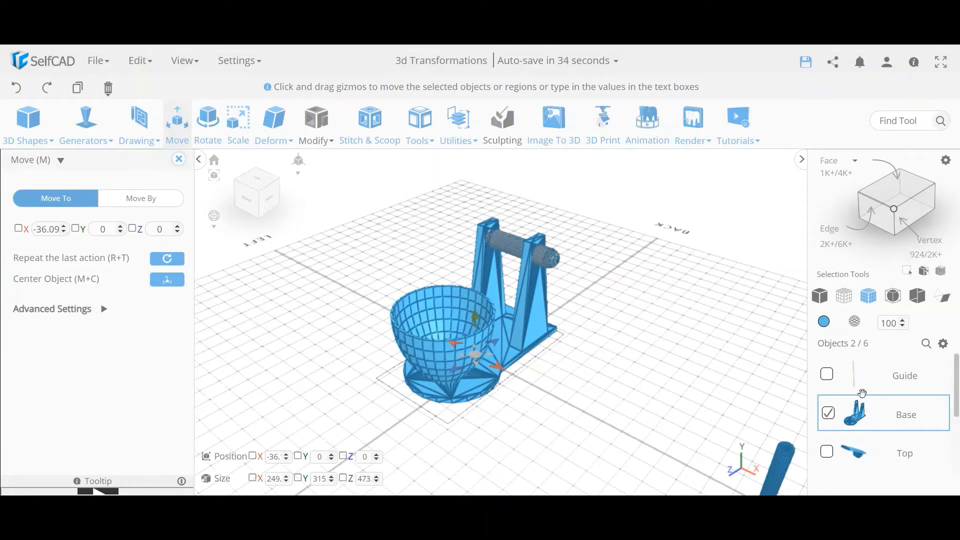
{"action": "left_click", "coordinate": [827, 376]}
{"action": "scroll", "coordinate": [915, 431], "scroll_direction": "down", "scroll_amount": 2}
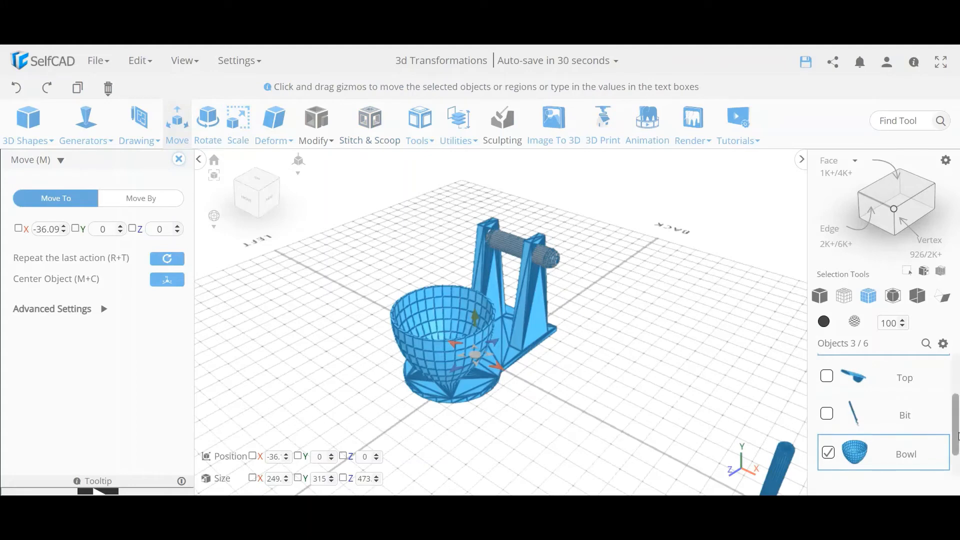
{"action": "scroll", "coordinate": [929, 420], "scroll_direction": "up", "scroll_amount": 2}
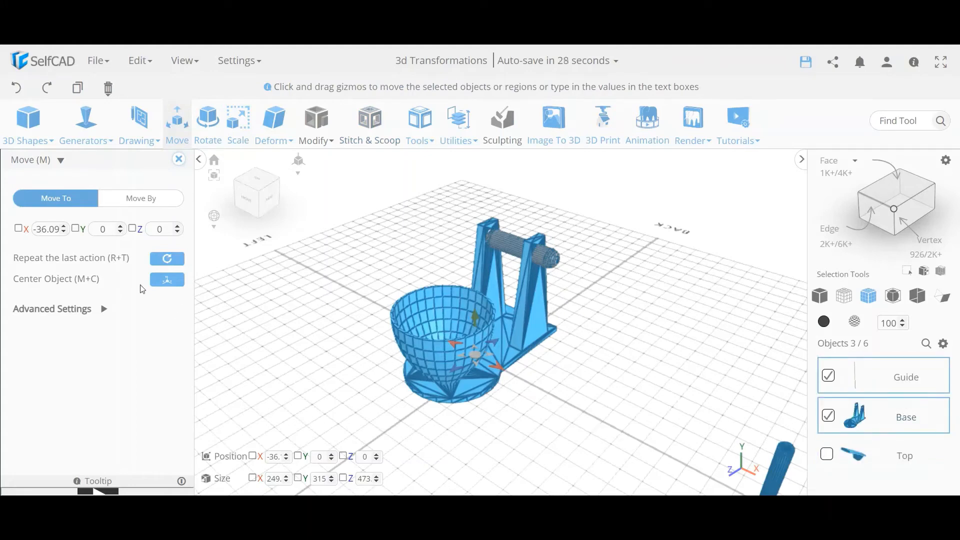
{"action": "left_click", "coordinate": [47, 229]}
{"action": "type", "text": "0"}
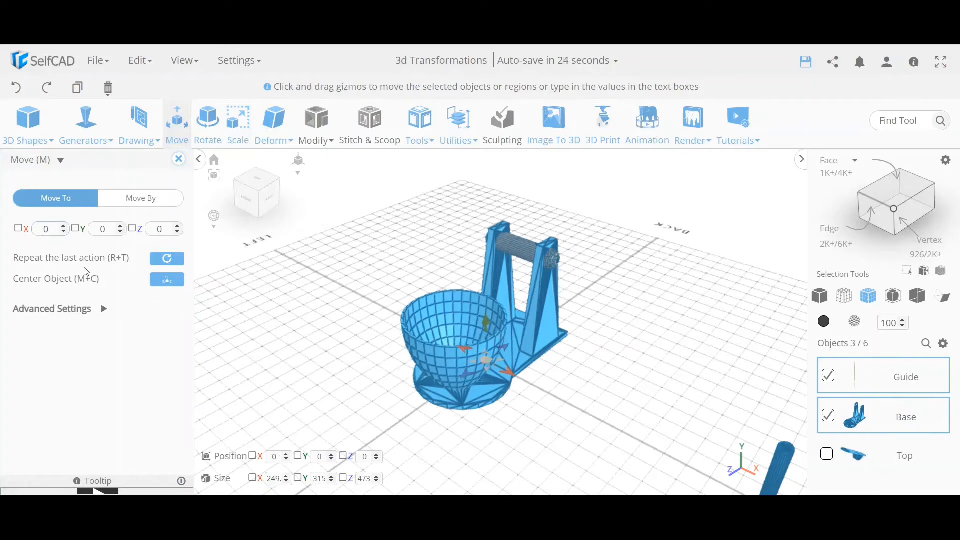
{"action": "left_click_drag", "start_coordinate": [313, 360], "coordinate": [418, 338]}
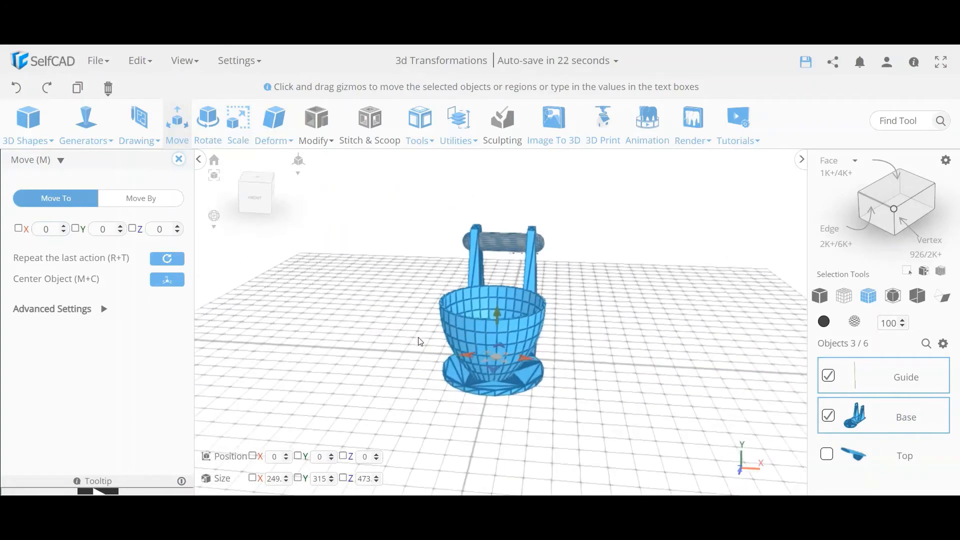
{"action": "left_click", "coordinate": [179, 159]}
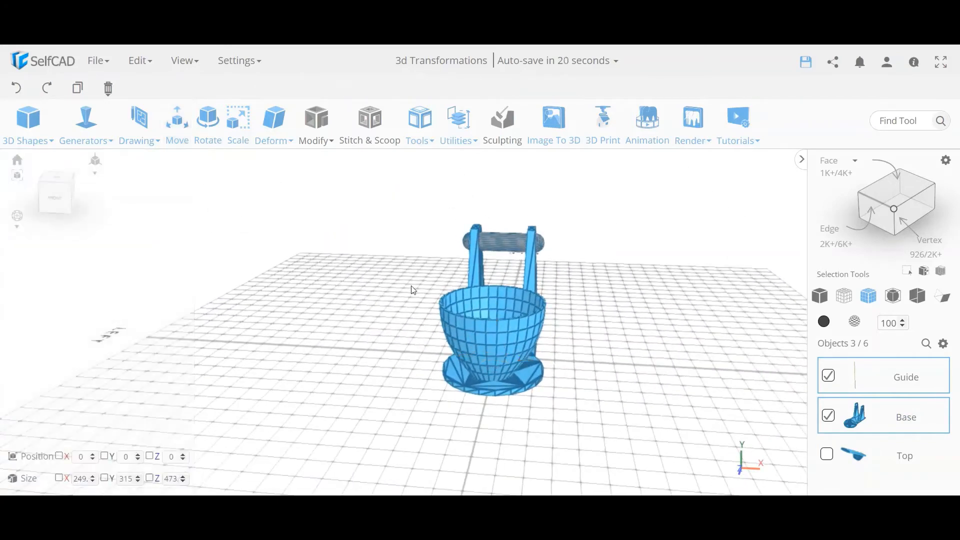
{"action": "left_click_drag", "start_coordinate": [412, 285], "coordinate": [532, 284]}
{"action": "scroll", "coordinate": [506, 248], "scroll_direction": "up", "scroll_amount": 5}
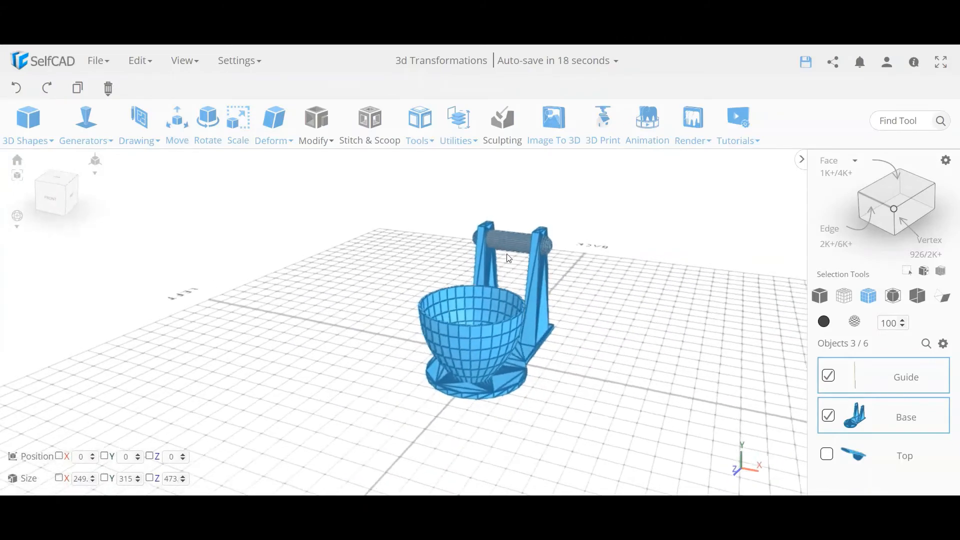
{"action": "mouse_move", "coordinate": [503, 236]}
{"action": "left_mouse_down"}
{"action": "mouse_move", "coordinate": [538, 262]}
{"action": "mouse_move", "coordinate": [571, 386]}
{"action": "mouse_move", "coordinate": [569, 310]}
{"action": "mouse_move", "coordinate": [568, 328]}
{"action": "mouse_move", "coordinate": [512, 341]}
{"action": "mouse_move", "coordinate": [508, 367]}
{"action": "mouse_move", "coordinate": [509, 223]}
{"action": "left_mouse_up"}
{"action": "scroll", "coordinate": [511, 376], "scroll_direction": "down", "scroll_amount": 3}
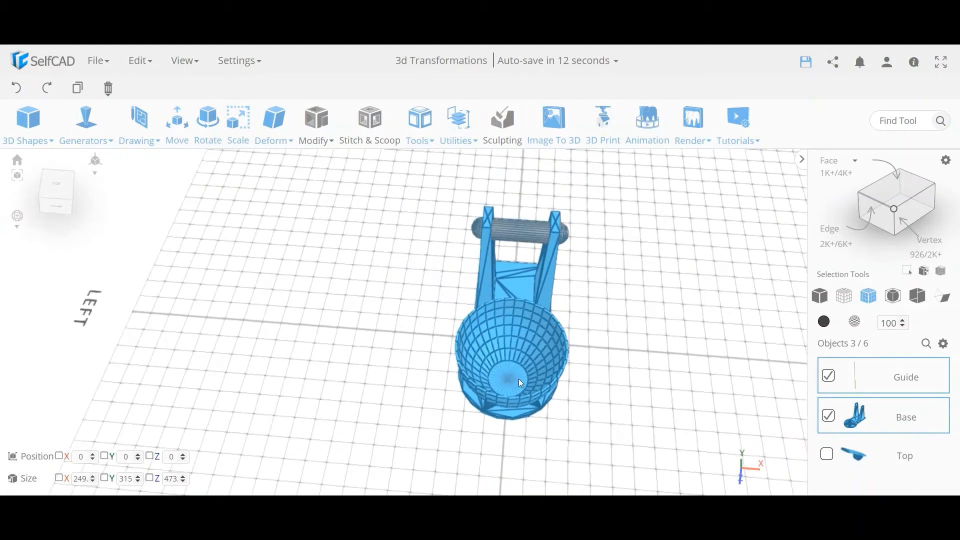
{"action": "right_click_drag", "start_coordinate": [518, 379], "coordinate": [529, 310]}
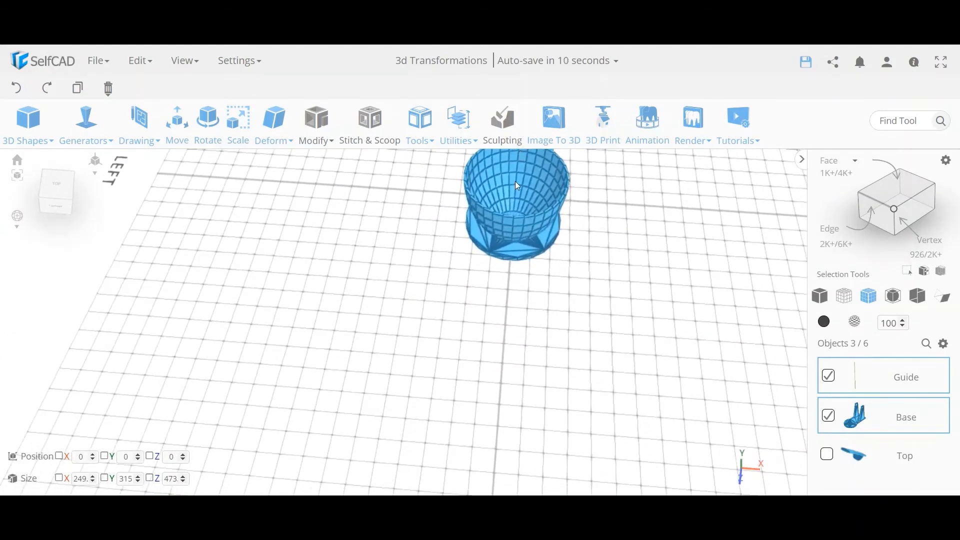
Examine from several sides how the pin sits in the base's uprights together with the centered bowl.
{"action": "right_click_drag", "start_coordinate": [518, 186], "coordinate": [489, 326]}
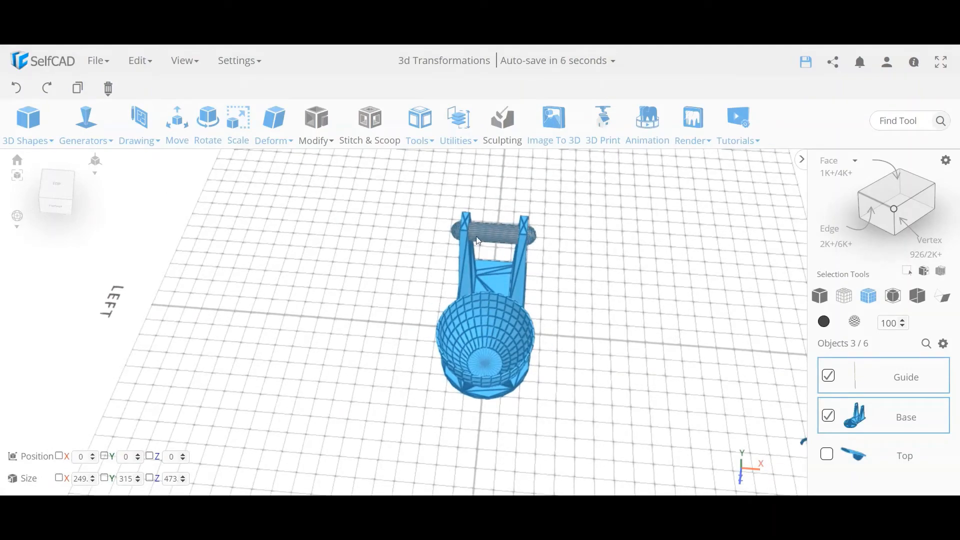
{"action": "left_click_drag", "start_coordinate": [550, 274], "coordinate": [409, 240]}
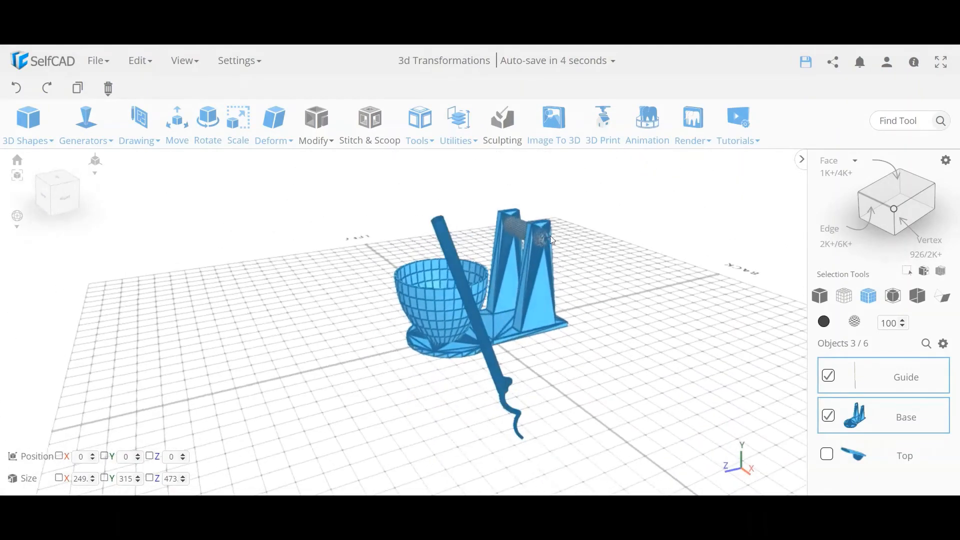
{"action": "left_click_drag", "start_coordinate": [550, 236], "coordinate": [506, 238]}
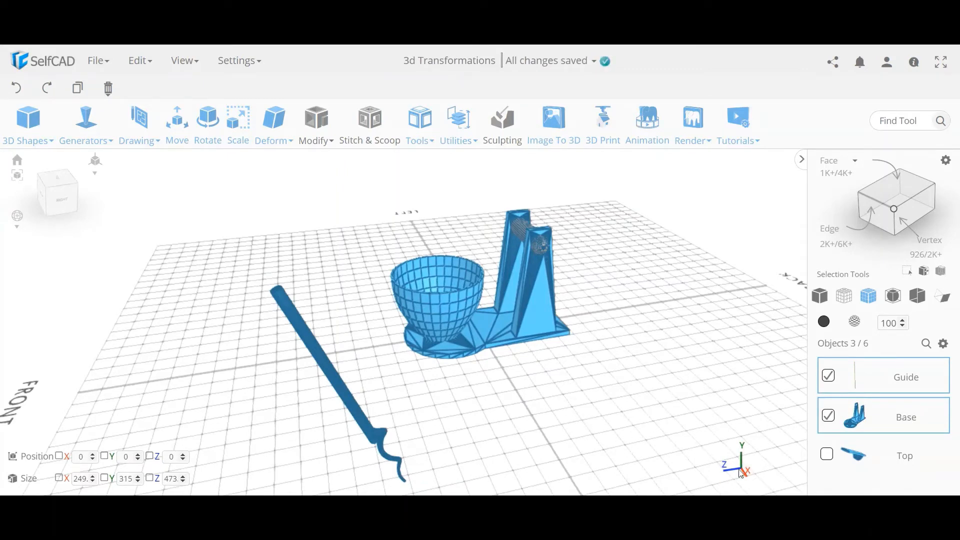
{"action": "left_click_drag", "start_coordinate": [473, 303], "coordinate": [518, 236]}
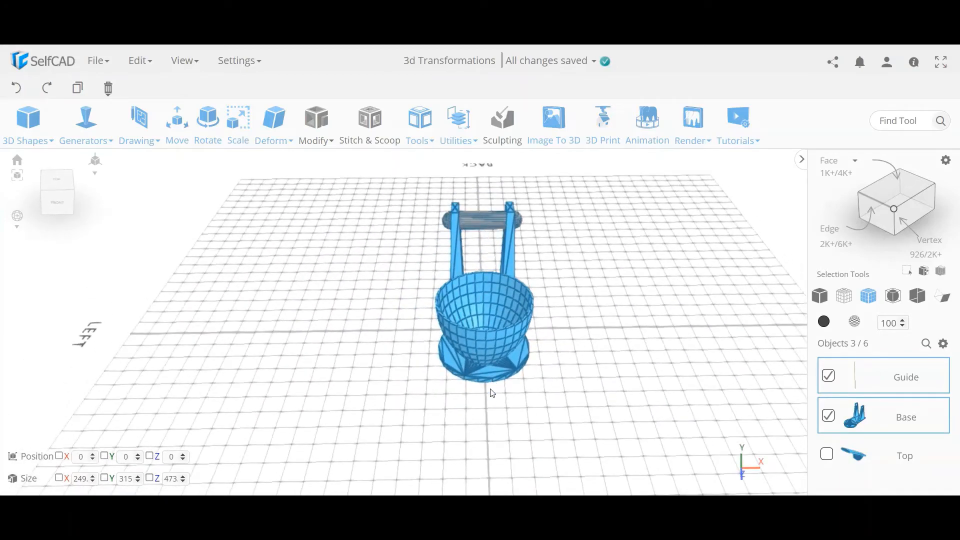
{"action": "left_click_drag", "start_coordinate": [493, 393], "coordinate": [506, 278]}
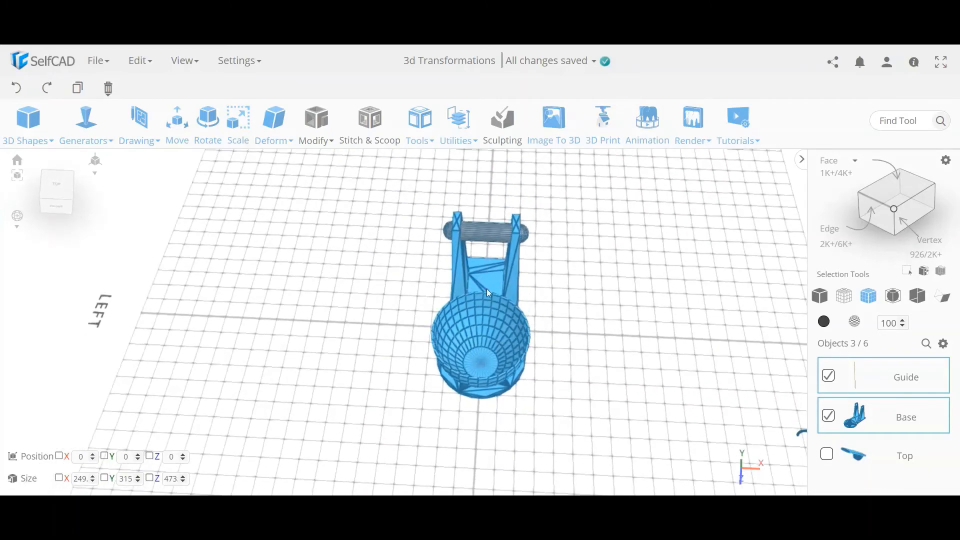
{"action": "left_click_drag", "start_coordinate": [504, 309], "coordinate": [591, 359]}
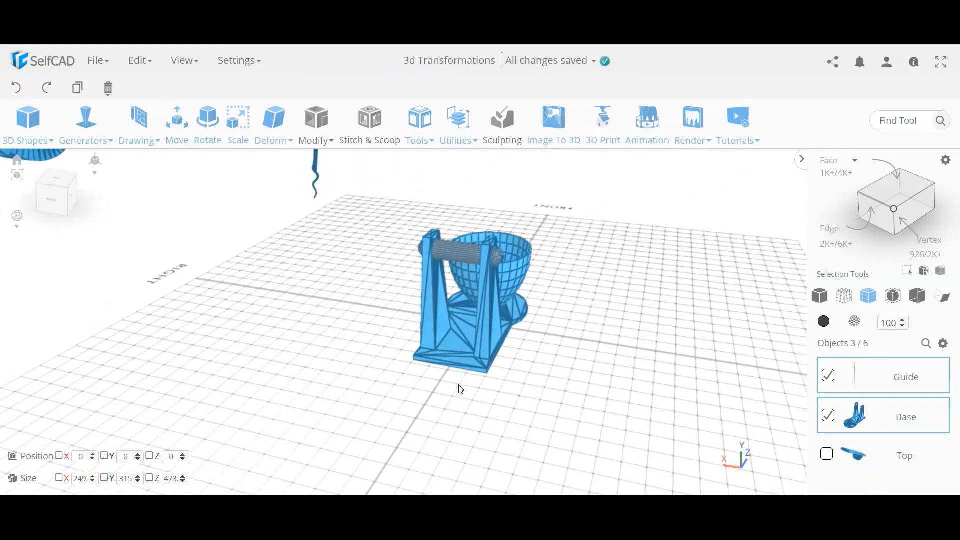
{"action": "left_click_drag", "start_coordinate": [476, 289], "coordinate": [509, 216]}
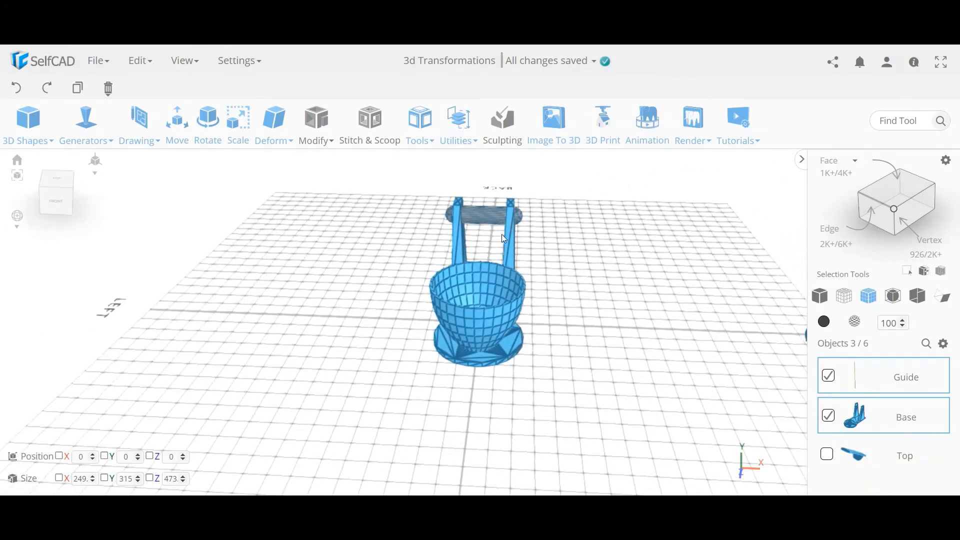
{"action": "left_click_drag", "start_coordinate": [628, 358], "coordinate": [569, 351]}
Clear the current selection and select only the Top part, bringing the round hole in its half-disc into view.
{"action": "scroll", "coordinate": [620, 336], "scroll_direction": "down", "scroll_amount": 5}
{"action": "left_click_drag", "start_coordinate": [629, 336], "coordinate": [673, 350]}
{"action": "left_click", "coordinate": [673, 350]}
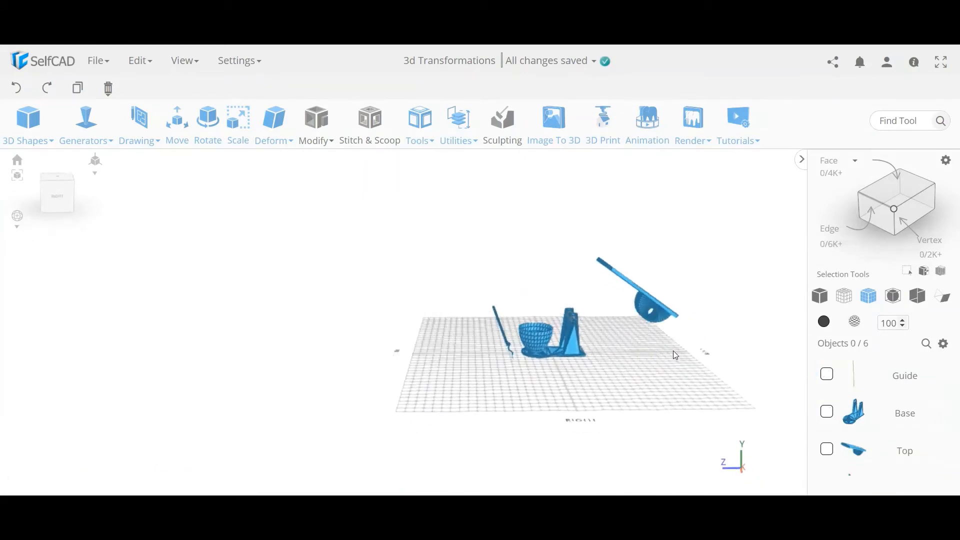
{"action": "left_click", "coordinate": [656, 311]}
{"action": "scroll", "coordinate": [656, 310], "scroll_direction": "up", "scroll_amount": 8}
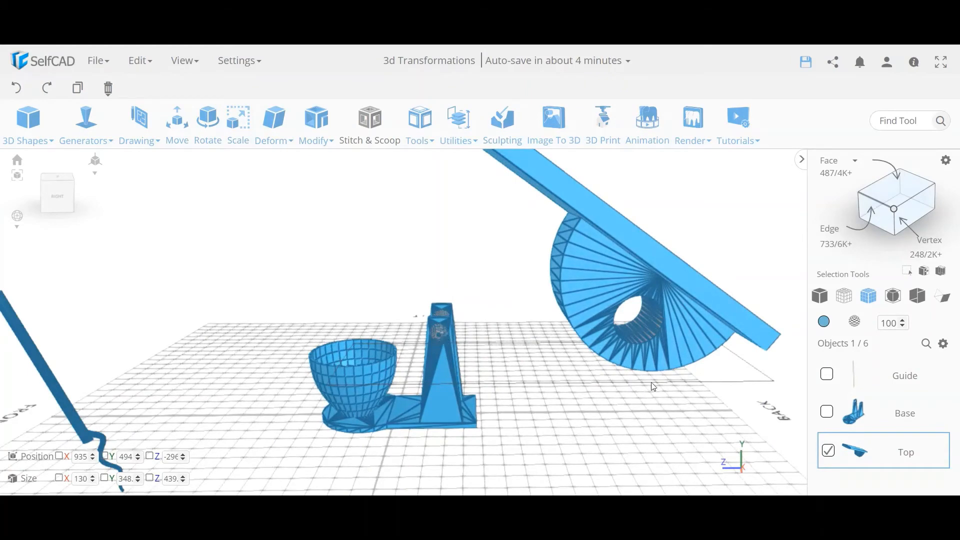
{"action": "right_click_drag", "start_coordinate": [654, 387], "coordinate": [631, 377]}
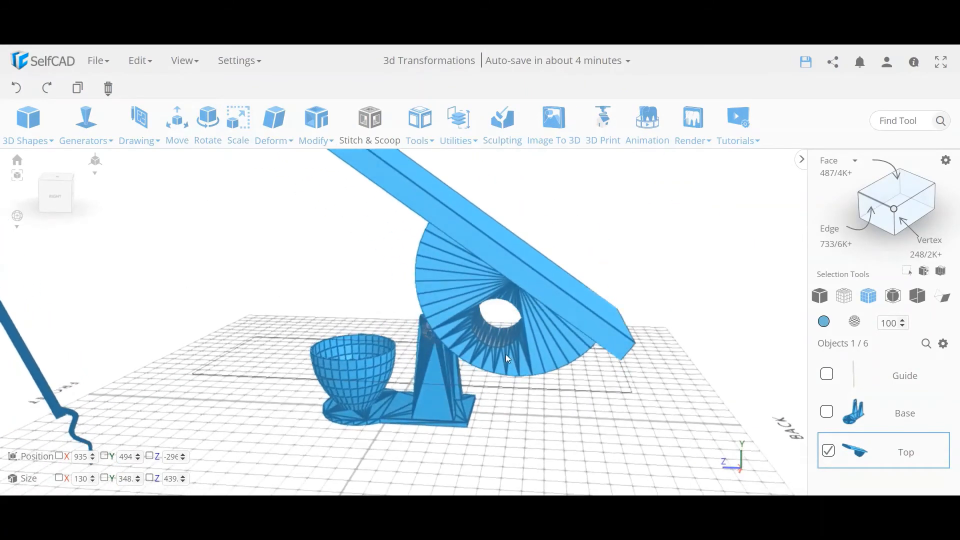
{"action": "scroll", "coordinate": [518, 313], "scroll_direction": "down", "scroll_amount": 3}
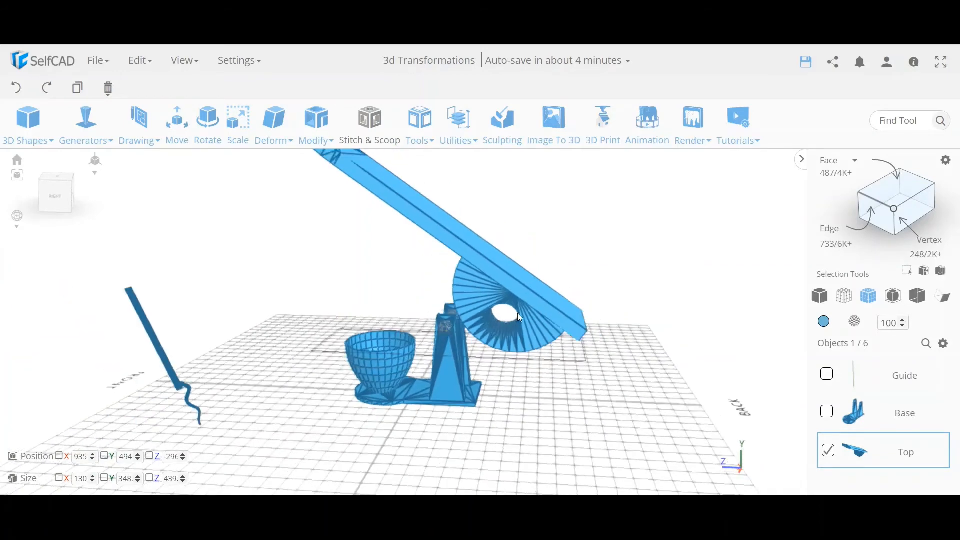
{"action": "right_click_drag", "start_coordinate": [518, 313], "coordinate": [527, 313]}
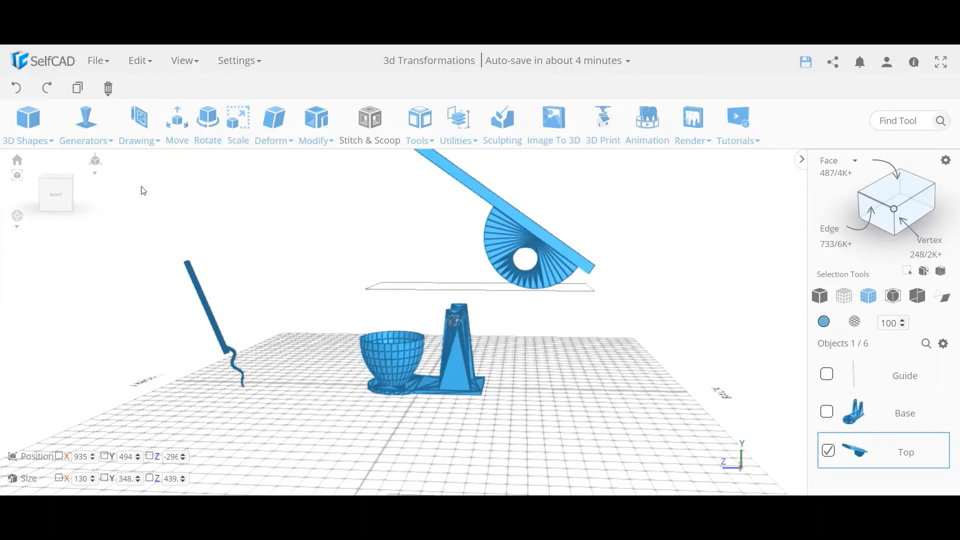
Try to draw a straight line across the round hole in the Top part, and discard it.
{"action": "left_click", "coordinate": [138, 134]}
{"action": "left_click", "coordinate": [179, 160]}
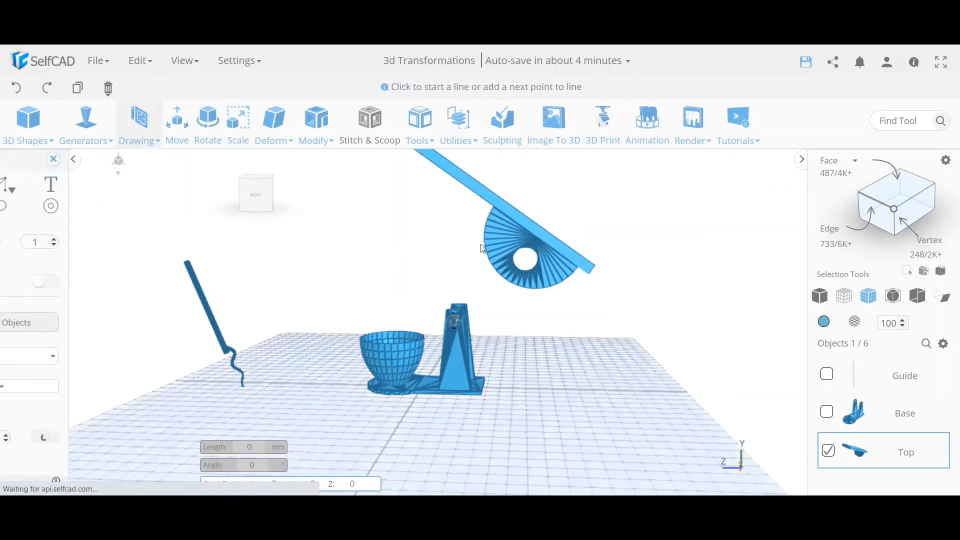
{"action": "scroll", "coordinate": [530, 253], "scroll_direction": "up", "scroll_amount": 5}
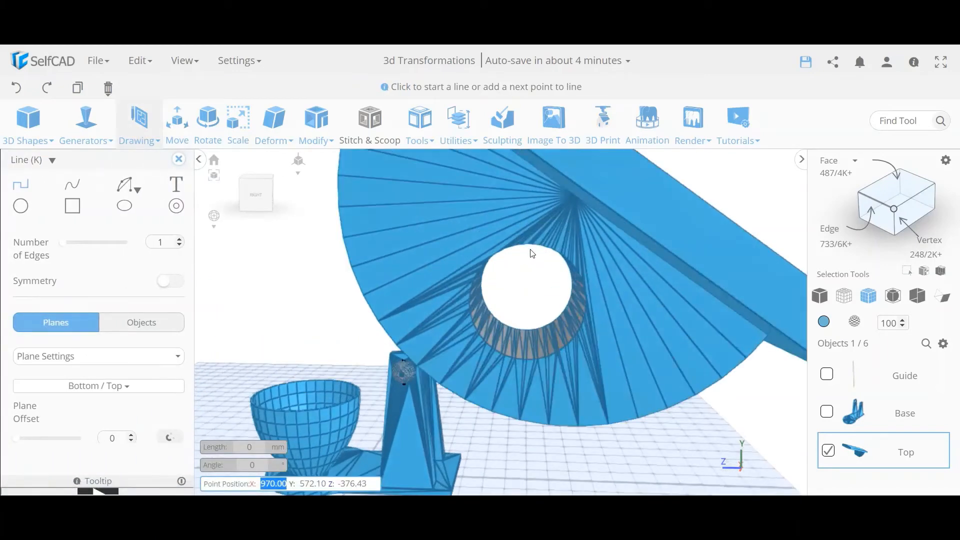
{"action": "left_click", "coordinate": [536, 245]}
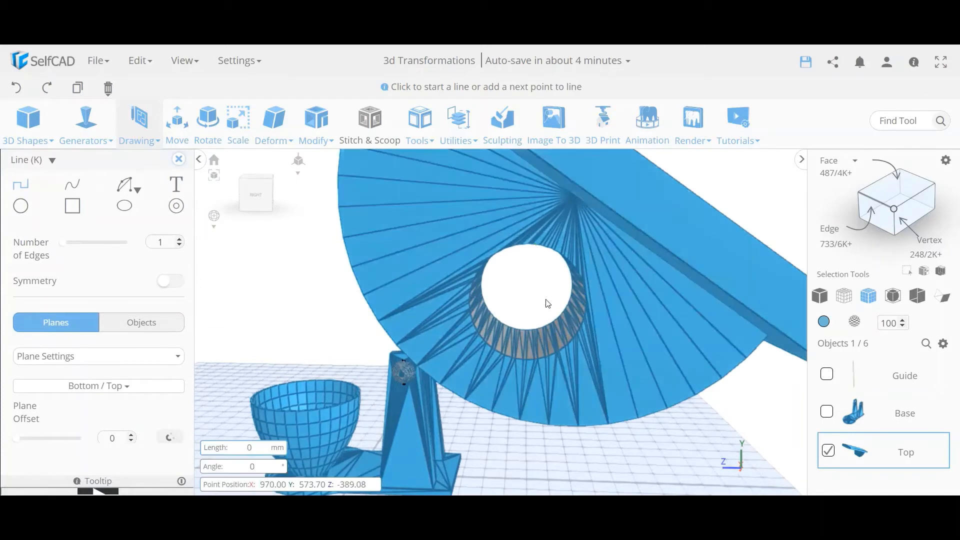
{"action": "left_click", "coordinate": [527, 360]}
{"action": "scroll", "coordinate": [533, 356], "scroll_direction": "down", "scroll_amount": 5}
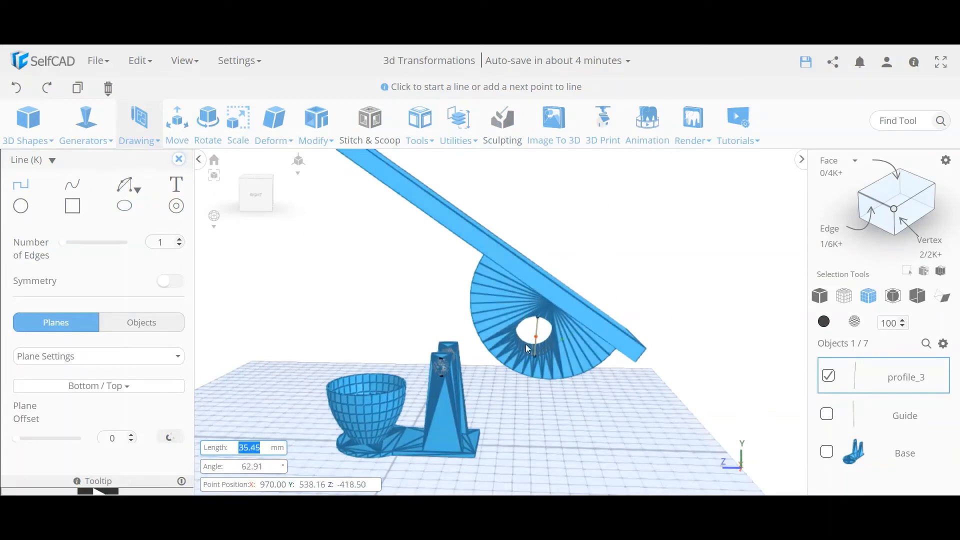
{"action": "mouse_move", "coordinate": [20, 117]}
{"action": "left_click", "coordinate": [16, 87]}
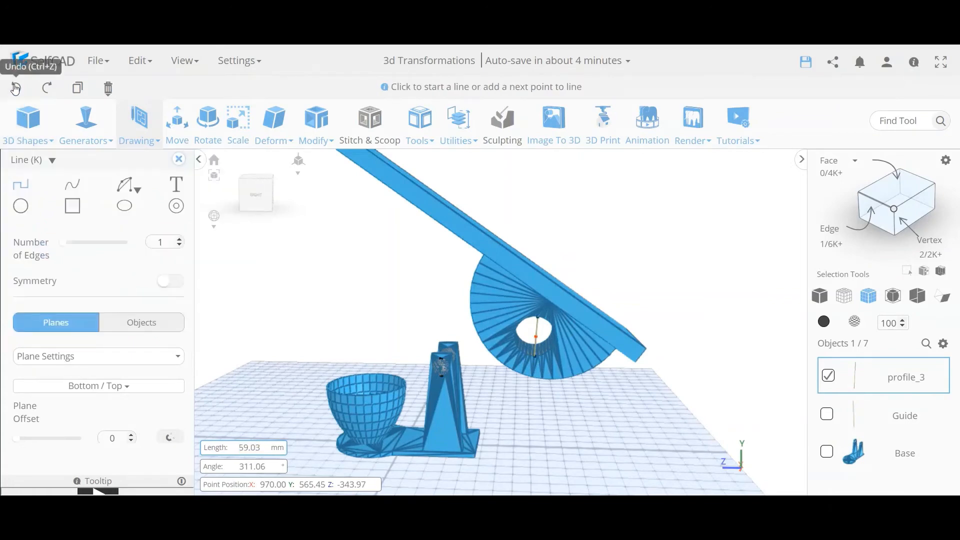
{"action": "left_click", "coordinate": [179, 159]}
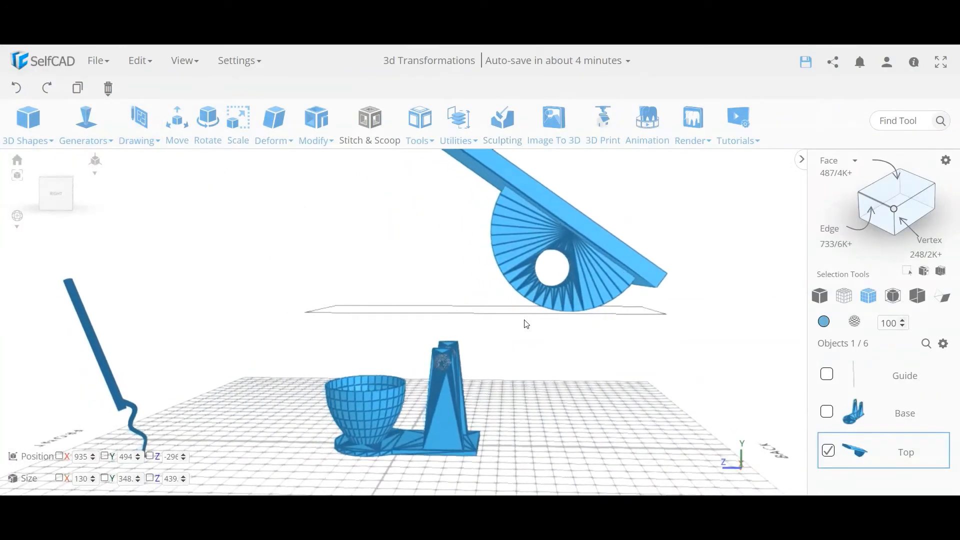
Switch to edge selection and face the Top part's half-disc from the right view.
{"action": "left_click", "coordinate": [874, 205]}
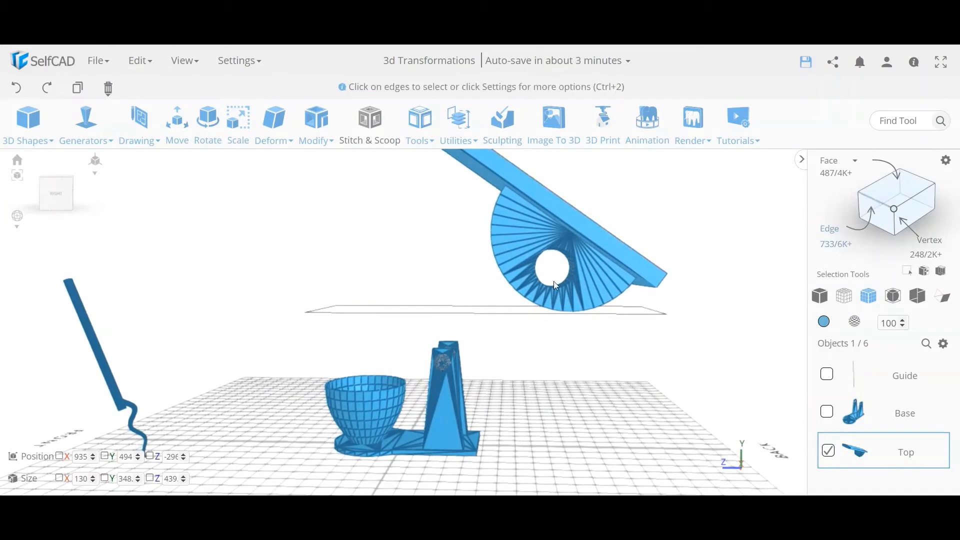
{"action": "left_click_drag", "start_coordinate": [516, 230], "coordinate": [580, 301]}
{"action": "left_click", "coordinate": [629, 335]}
{"action": "left_click", "coordinate": [57, 194]}
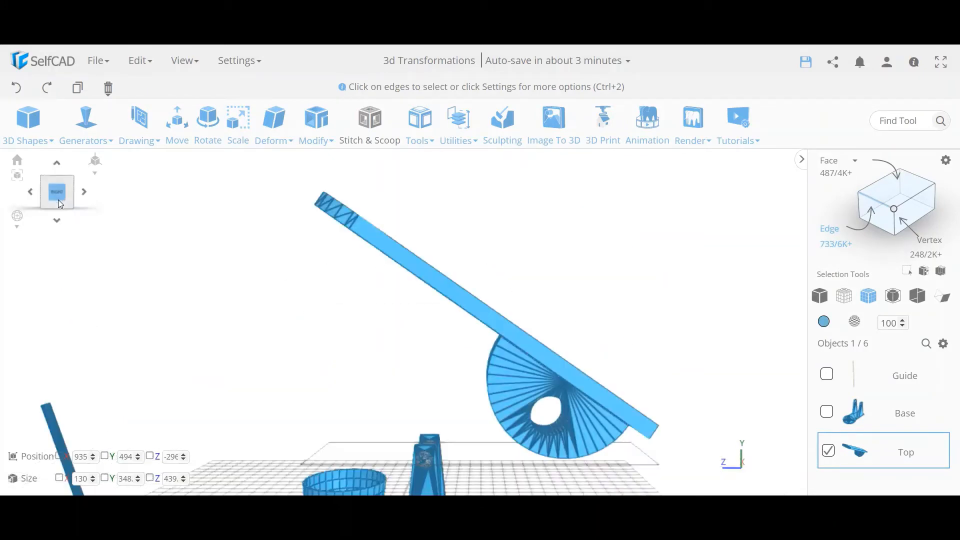
{"action": "scroll", "coordinate": [555, 407], "scroll_direction": "up", "scroll_amount": 5}
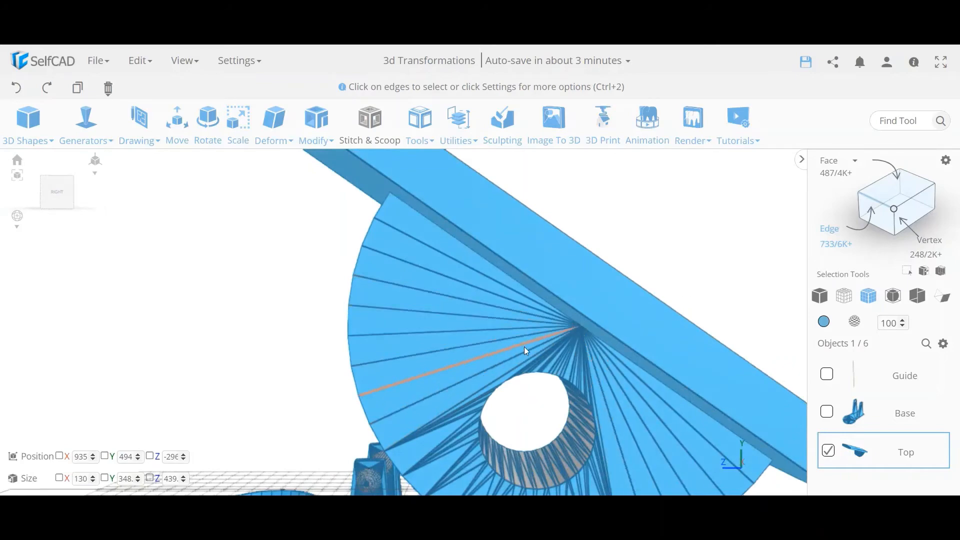
Try to select only the rim edges of the Top's round hole in the perspective view, and clear the selection.
{"action": "left_click_drag", "start_coordinate": [546, 356], "coordinate": [479, 323]}
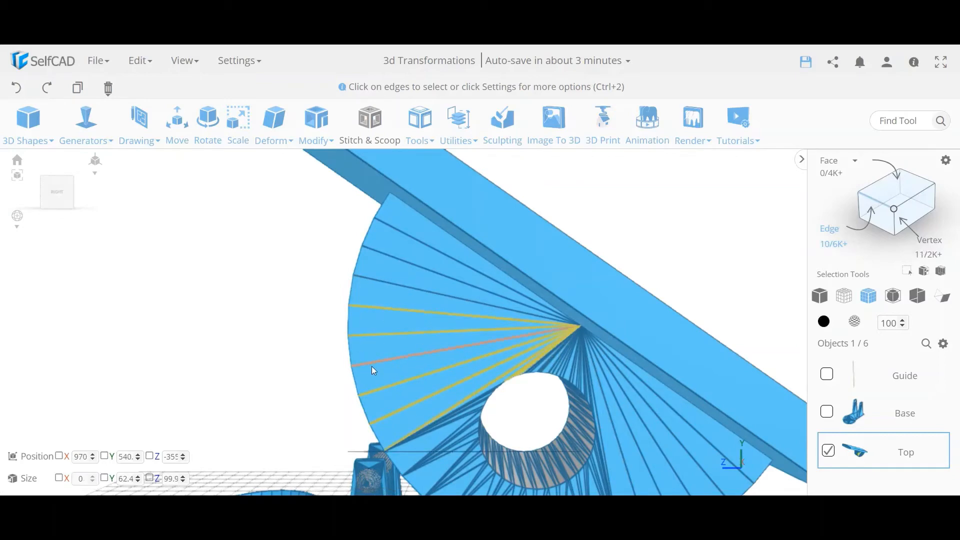
{"action": "left_click", "coordinate": [624, 230]}
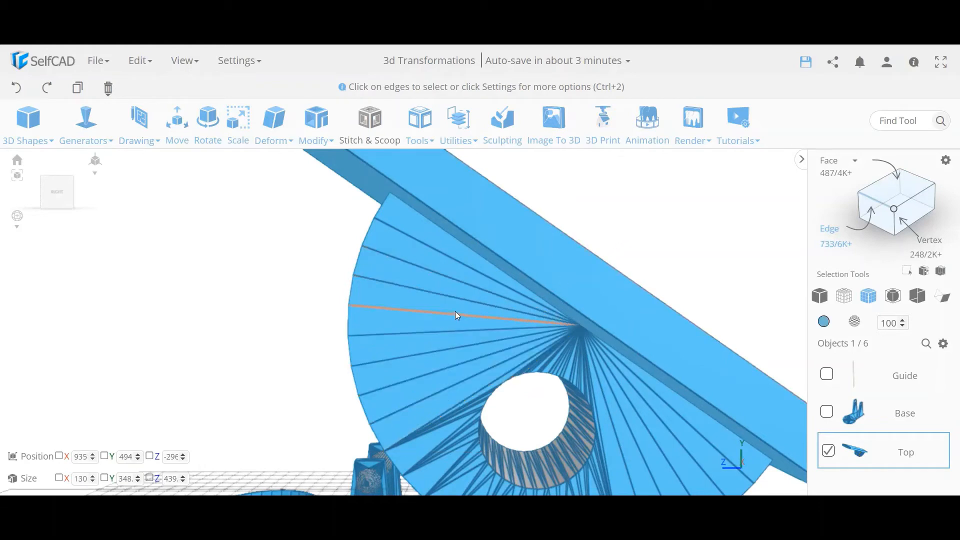
{"action": "left_click_drag", "start_coordinate": [454, 311], "coordinate": [522, 351]}
{"action": "left_click_drag", "start_coordinate": [470, 310], "coordinate": [538, 348]}
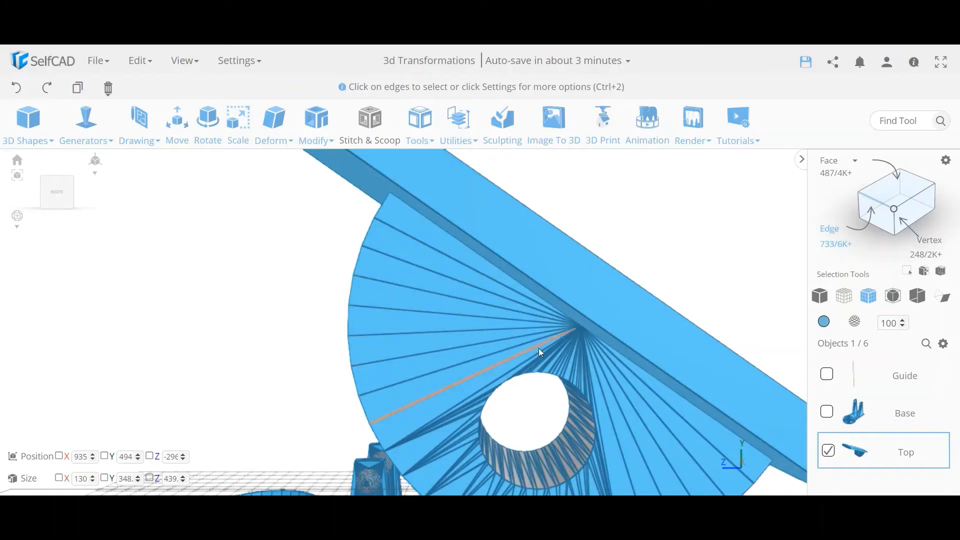
{"action": "middle_click_drag", "start_coordinate": [675, 284], "coordinate": [668, 279]}
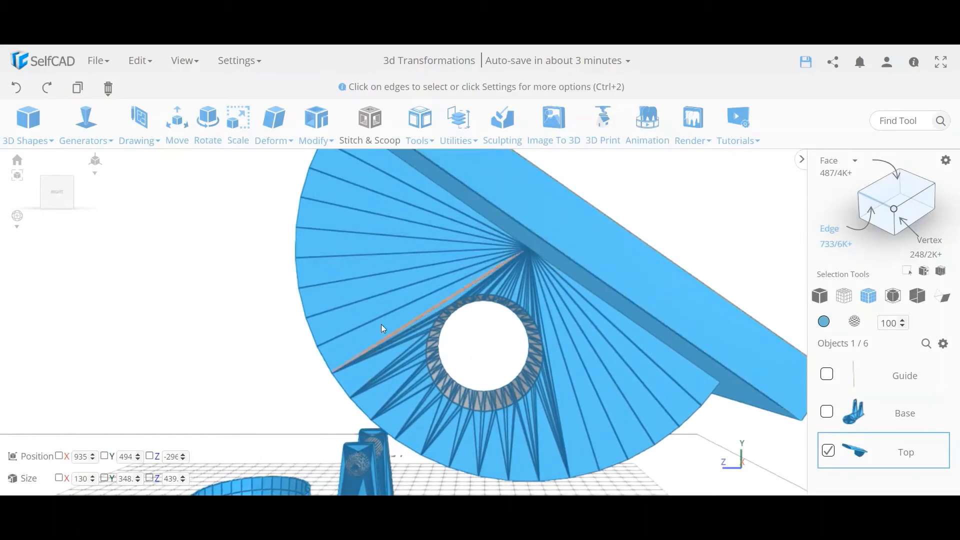
{"action": "left_click_drag", "start_coordinate": [399, 274], "coordinate": [589, 436]}
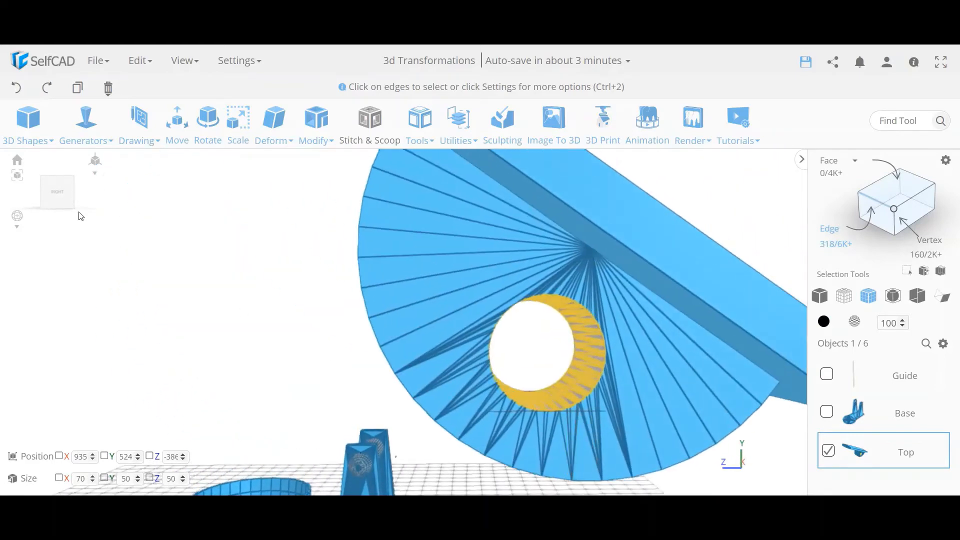
{"action": "left_click", "coordinate": [62, 194]}
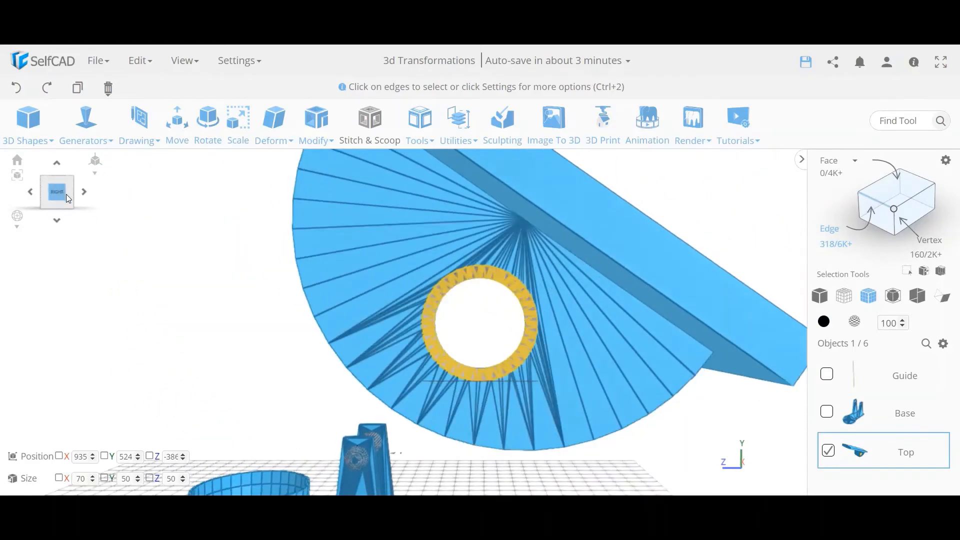
{"action": "left_click", "coordinate": [688, 203]}
Set the view to orthographic projection and frame the round hole in the Top's half-disc.
{"action": "left_click", "coordinate": [95, 173]}
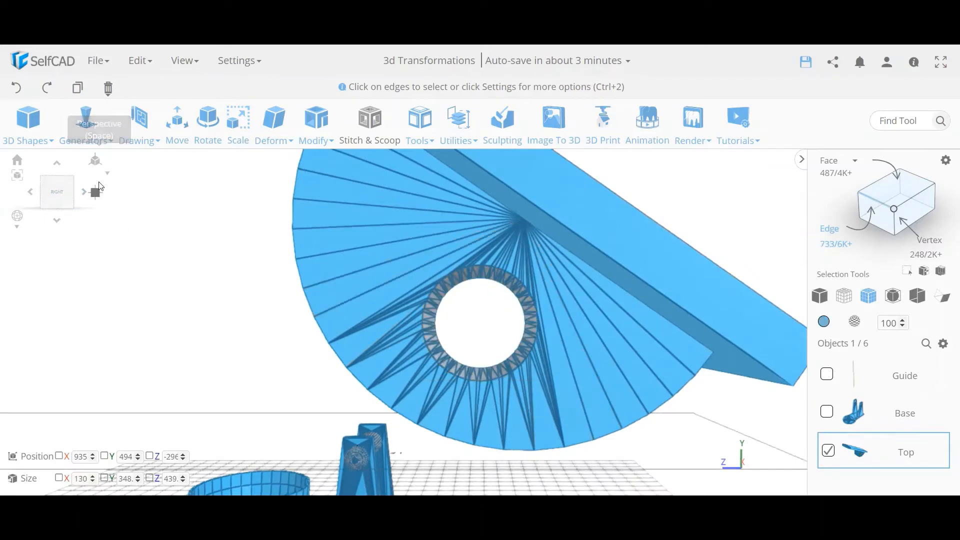
{"action": "left_click", "coordinate": [97, 192]}
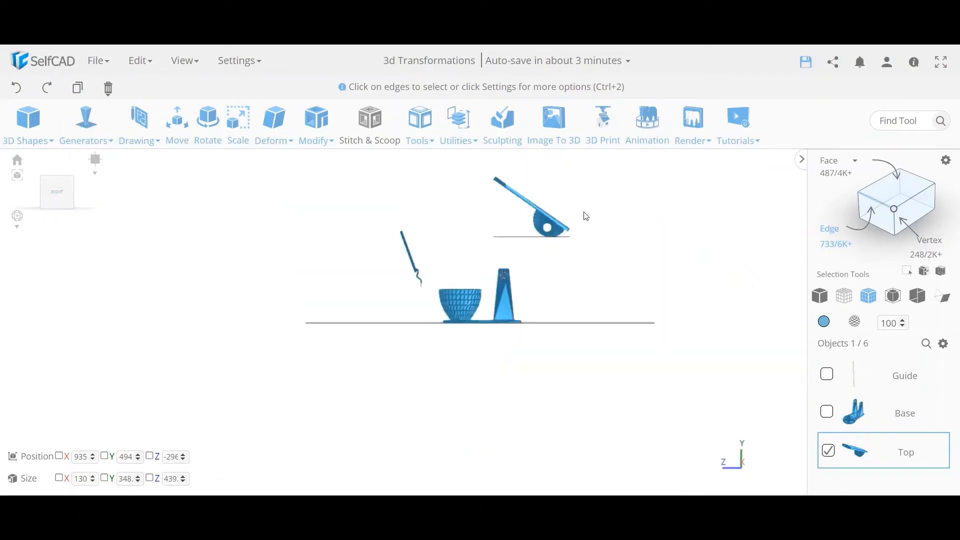
{"action": "scroll", "coordinate": [590, 210], "scroll_direction": "up", "scroll_amount": 3}
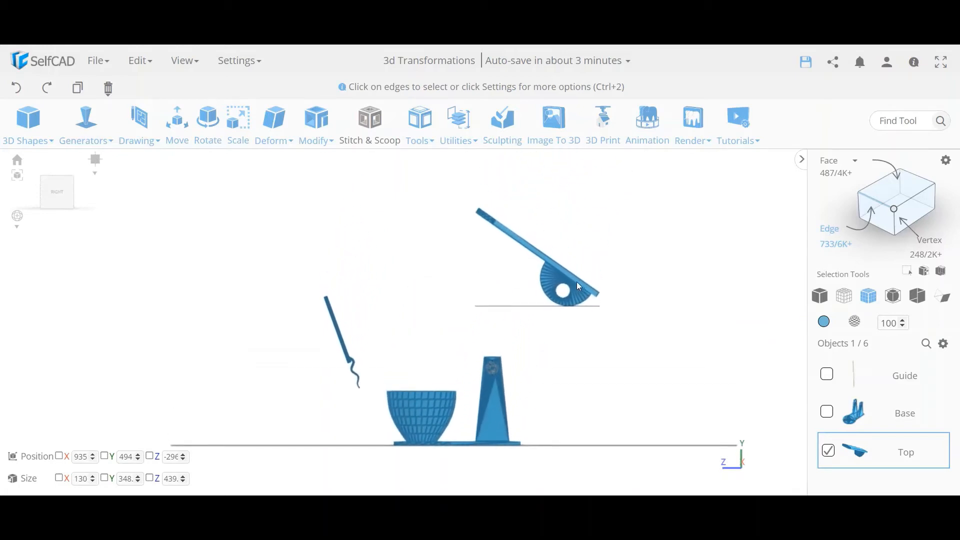
{"action": "scroll", "coordinate": [577, 281], "scroll_direction": "up", "scroll_amount": 3}
{"action": "right_click_drag", "start_coordinate": [655, 207], "coordinate": [405, 283]}
{"action": "scroll", "coordinate": [505, 286], "scroll_direction": "up", "scroll_amount": 3}
{"action": "scroll", "coordinate": [508, 280], "scroll_direction": "up", "scroll_amount": 2}
{"action": "scroll", "coordinate": [551, 264], "scroll_direction": "up", "scroll_amount": 1}
{"action": "right_click_drag", "start_coordinate": [604, 215], "coordinate": [543, 266]}
{"action": "scroll", "coordinate": [478, 277], "scroll_direction": "up", "scroll_amount": 1}
{"action": "scroll", "coordinate": [544, 266], "scroll_direction": "up", "scroll_amount": 1}
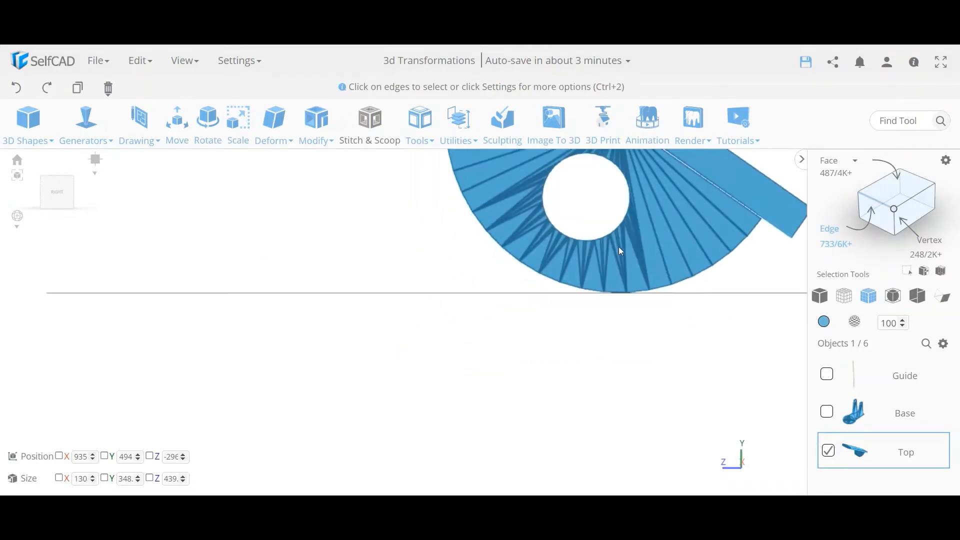
{"action": "right_click_drag", "start_coordinate": [619, 247], "coordinate": [502, 296]}
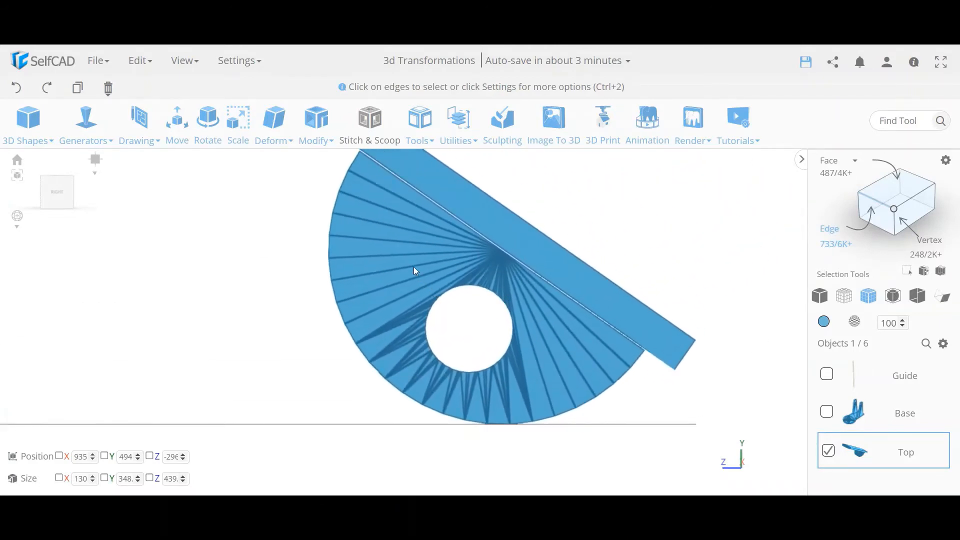
Copy the edges around the Top's round hole as a separate profile and return to the perspective view.
{"action": "left_click_drag", "start_coordinate": [414, 268], "coordinate": [520, 380]}
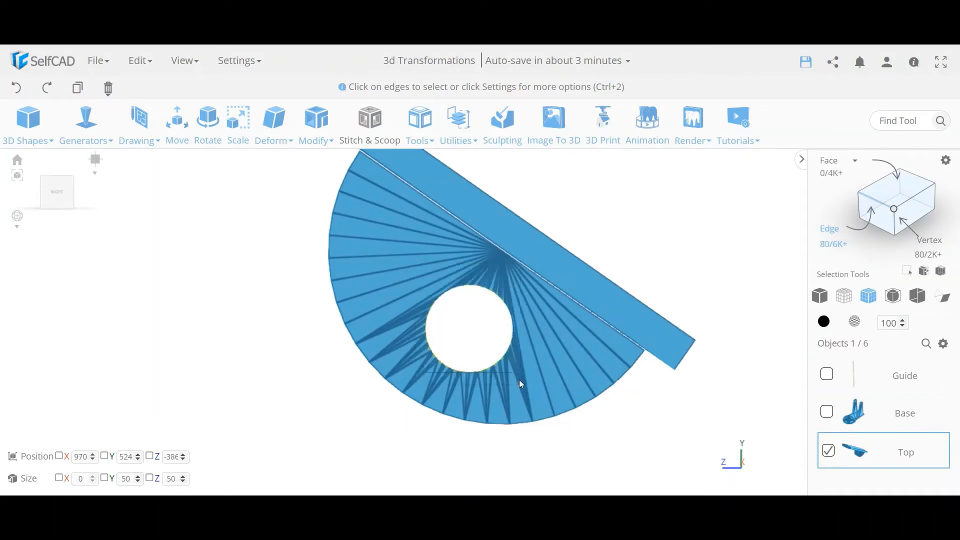
{"action": "left_click", "coordinate": [78, 88]}
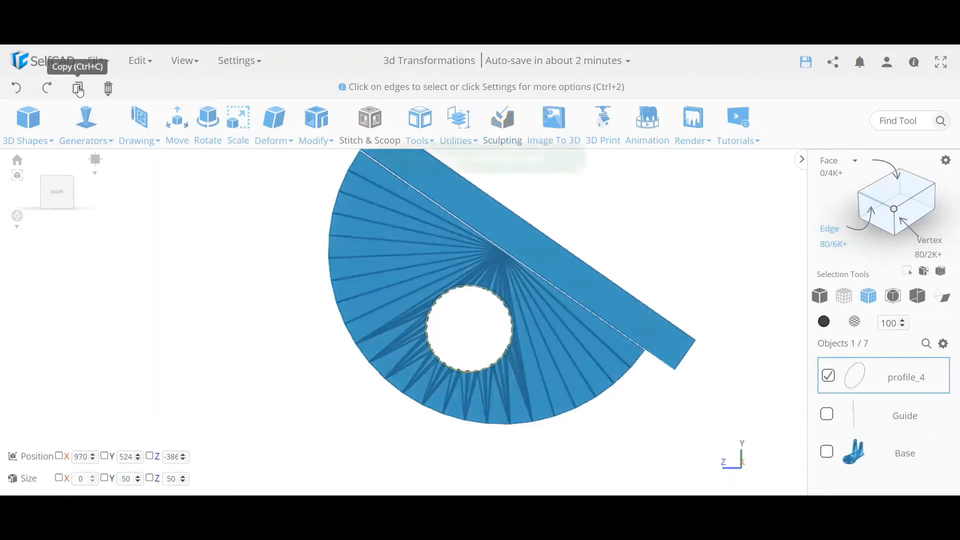
{"action": "left_click", "coordinate": [96, 193]}
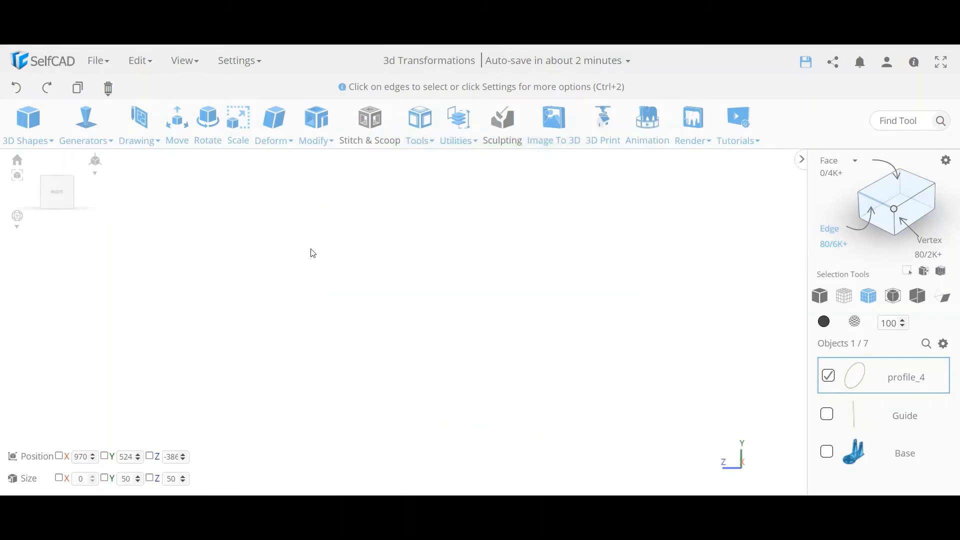
Deselect the copied hole profile and start a 3D Sketch line at the round hole in the Top's half-disc.
{"action": "left_click", "coordinate": [17, 161]}
{"action": "left_click_drag", "start_coordinate": [613, 309], "coordinate": [577, 313]}
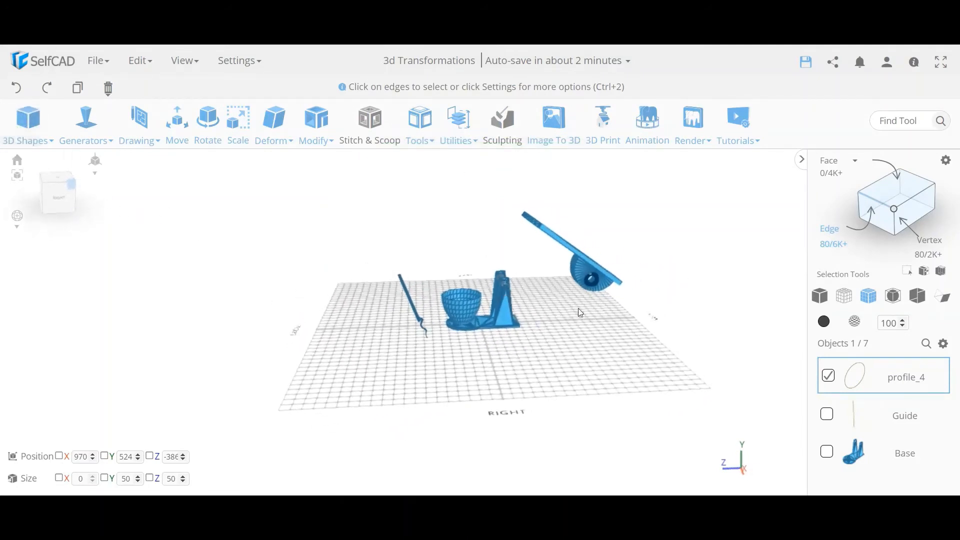
{"action": "left_click", "coordinate": [829, 379]}
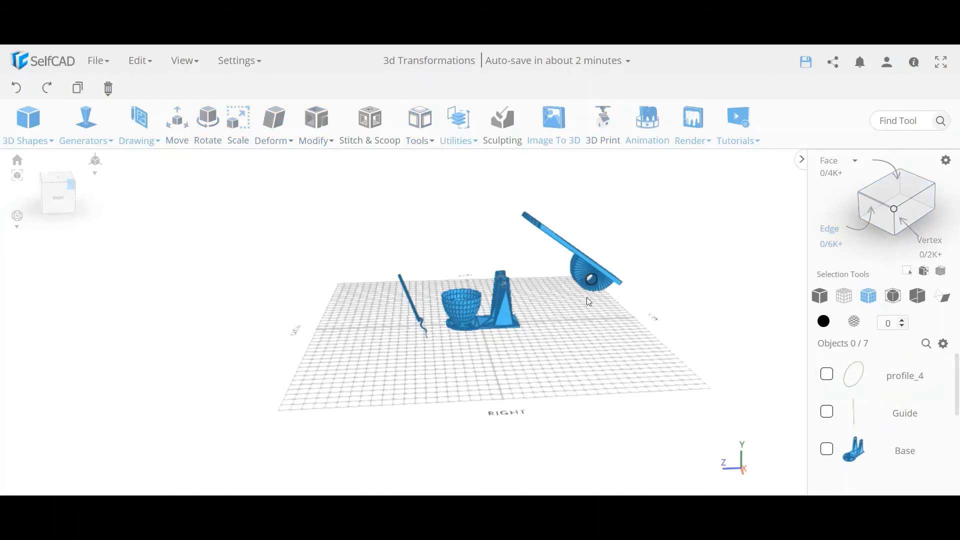
{"action": "scroll", "coordinate": [580, 285], "scroll_direction": "up", "scroll_amount": 5}
{"action": "scroll", "coordinate": [579, 268], "scroll_direction": "up", "scroll_amount": 5}
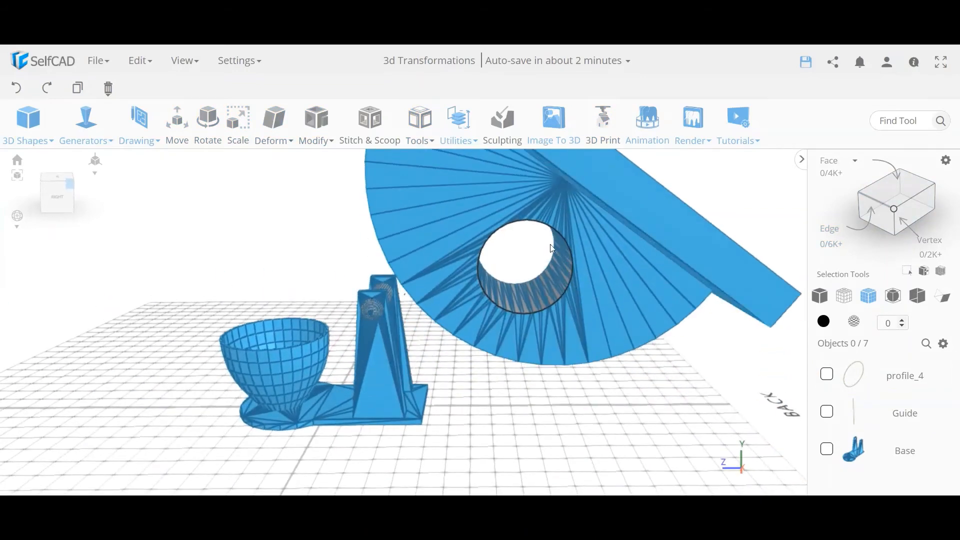
{"action": "left_click", "coordinate": [139, 141]}
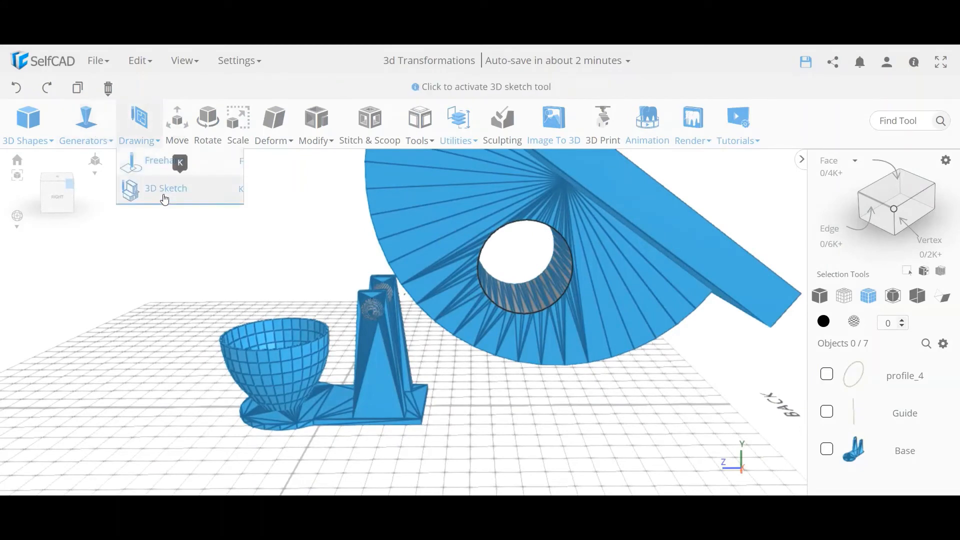
{"action": "left_click", "coordinate": [161, 199]}
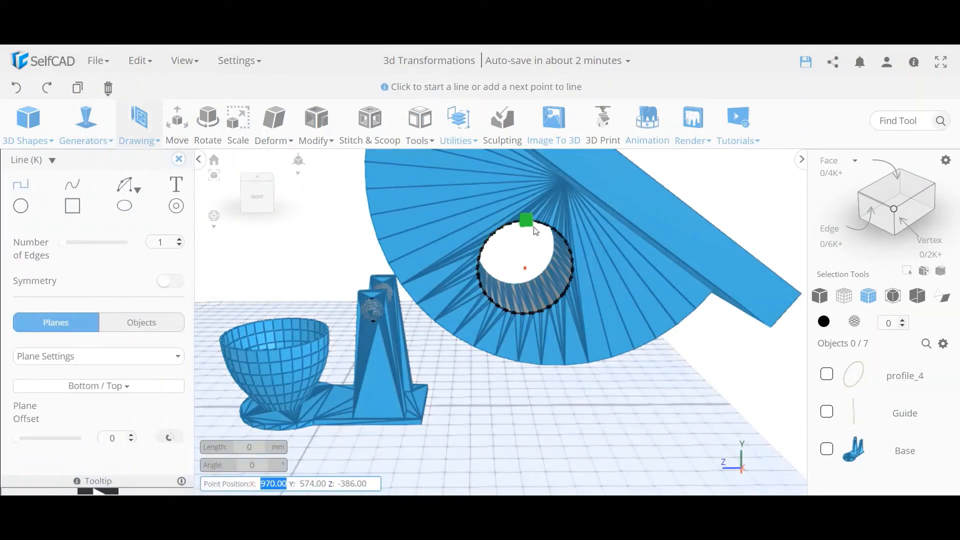
{"action": "scroll", "coordinate": [550, 214], "scroll_direction": "up", "scroll_amount": 5}
{"action": "scroll", "coordinate": [548, 220], "scroll_direction": "down", "scroll_amount": 6}
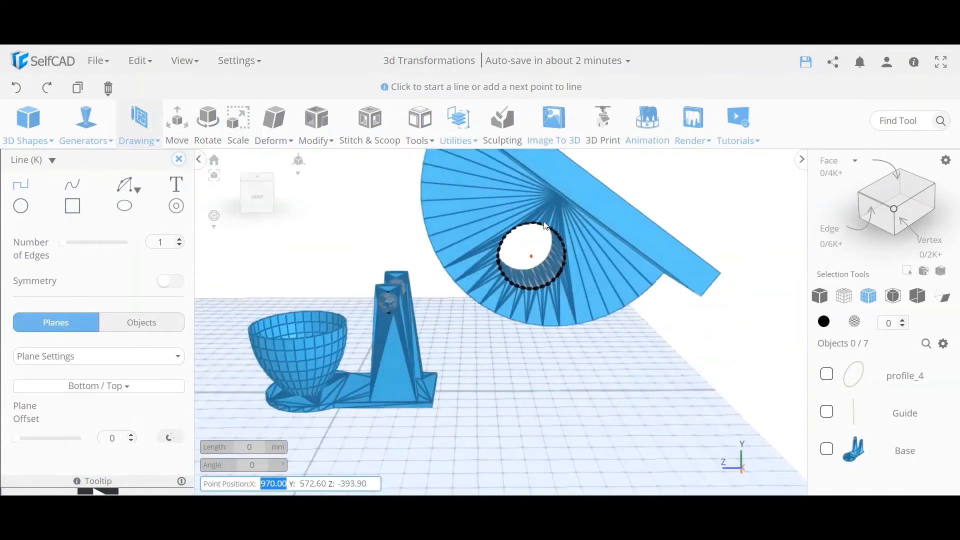
{"action": "left_click", "coordinate": [546, 226]}
{"action": "left_click", "coordinate": [535, 284]}
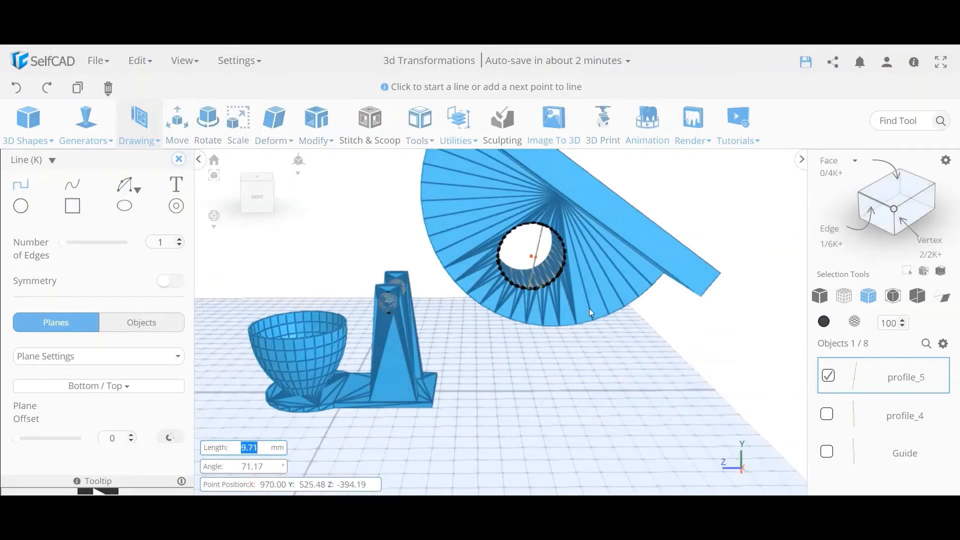
{"action": "left_click", "coordinate": [20, 90]}
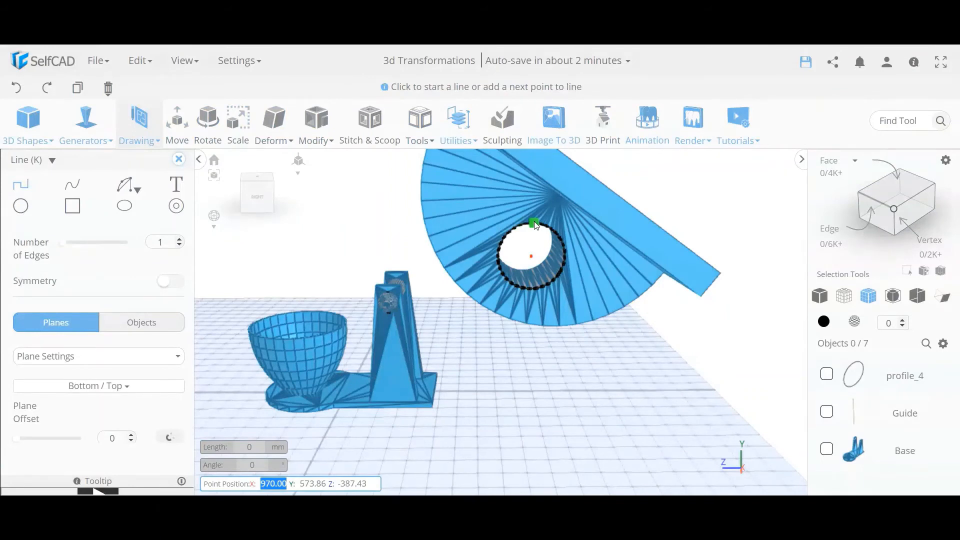
Draw a near-vertical line about 49.6 mm long across the Top's round hole, from its upper rim to its lower rim.
{"action": "left_click", "coordinate": [535, 225]}
{"action": "left_click", "coordinate": [539, 287]}
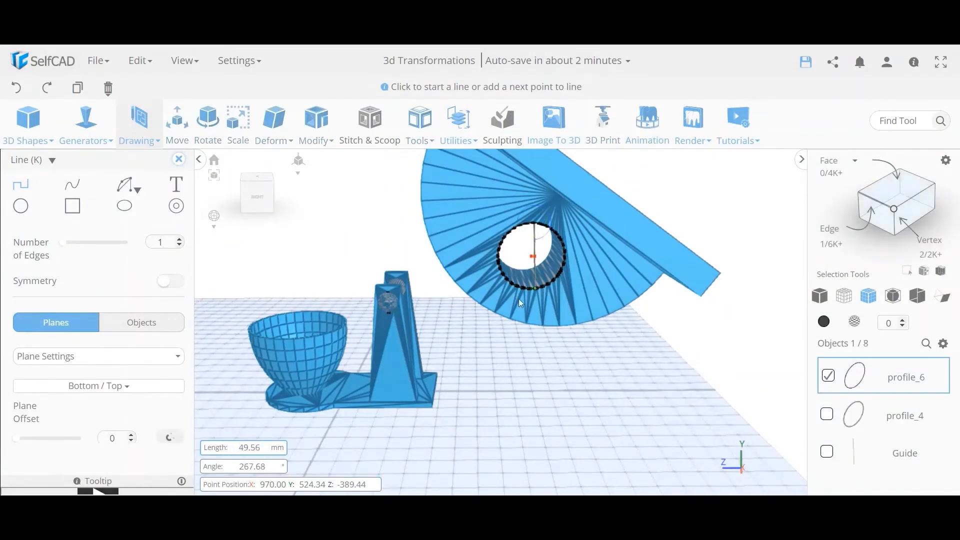
{"action": "left_click", "coordinate": [179, 159]}
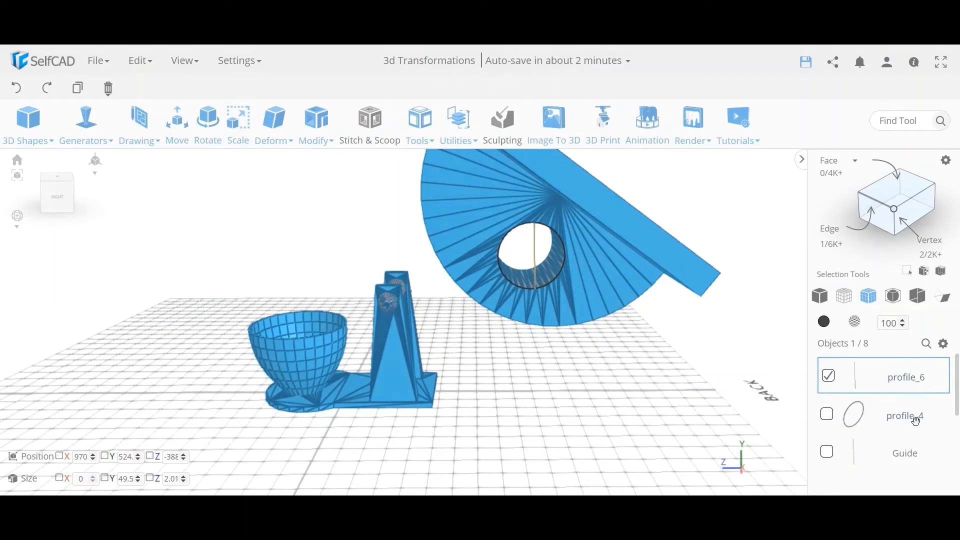
Align the new line to profile_4 with the Middle and Center options.
{"action": "left_click", "coordinate": [460, 137]}
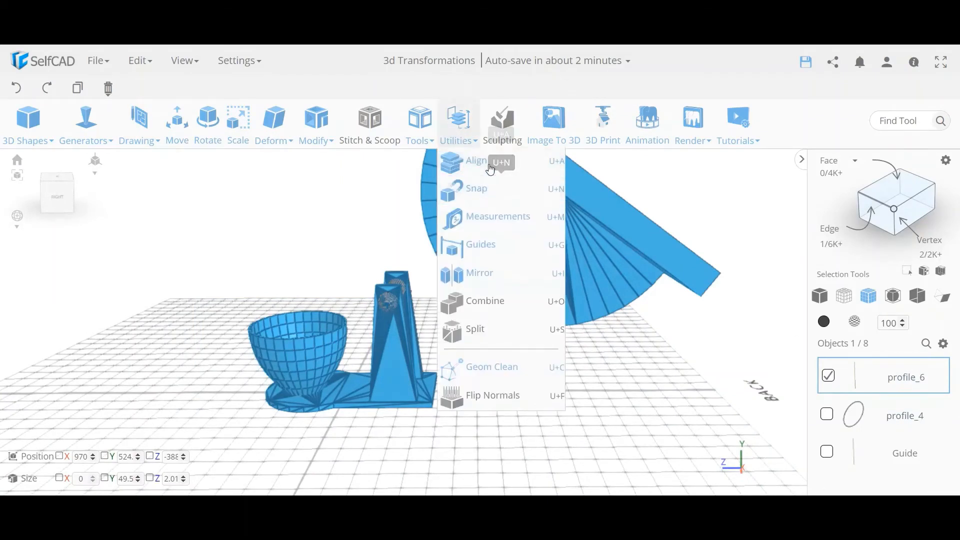
{"action": "left_click", "coordinate": [470, 161]}
{"action": "left_click", "coordinate": [101, 204]}
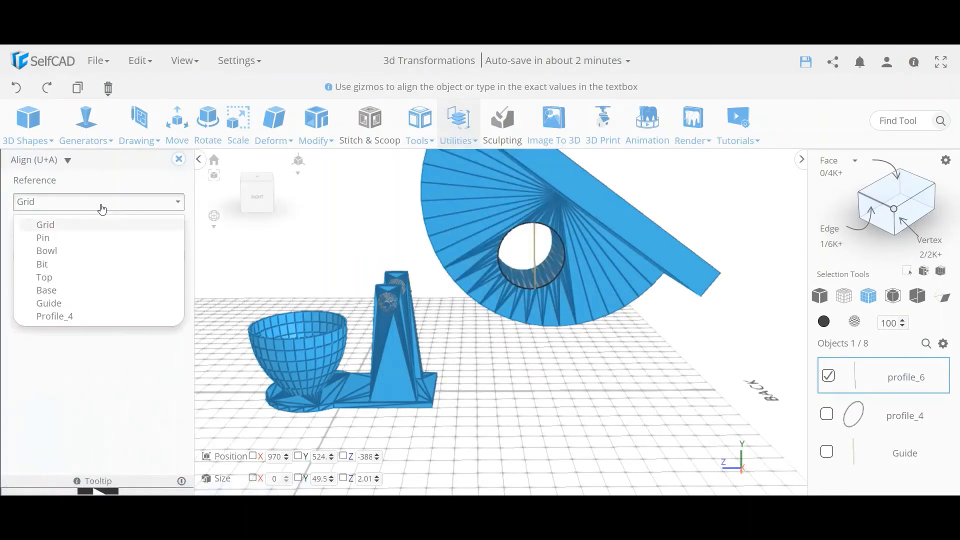
{"action": "left_click", "coordinate": [78, 316]}
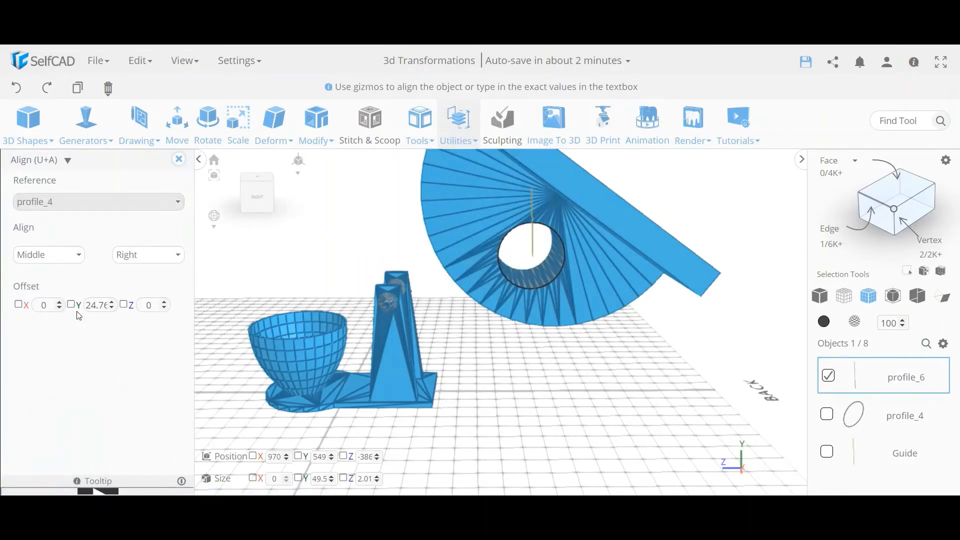
{"action": "left_click", "coordinate": [46, 257]}
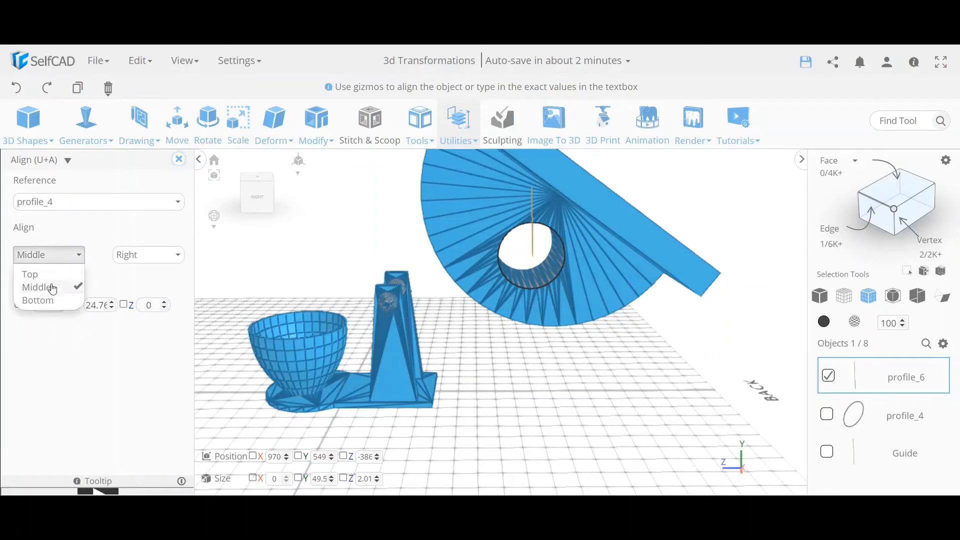
{"action": "left_click", "coordinate": [52, 289]}
{"action": "left_click", "coordinate": [149, 255]}
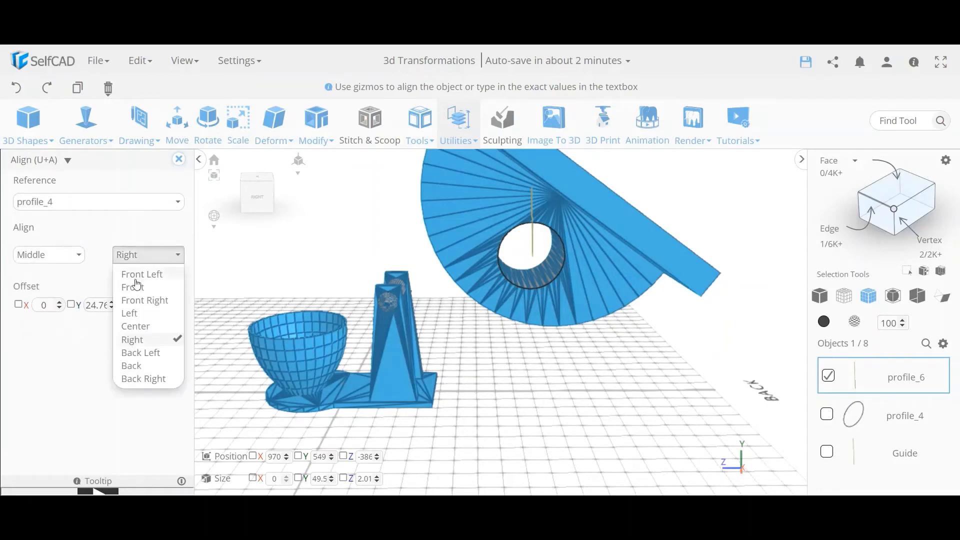
{"action": "left_click", "coordinate": [147, 326]}
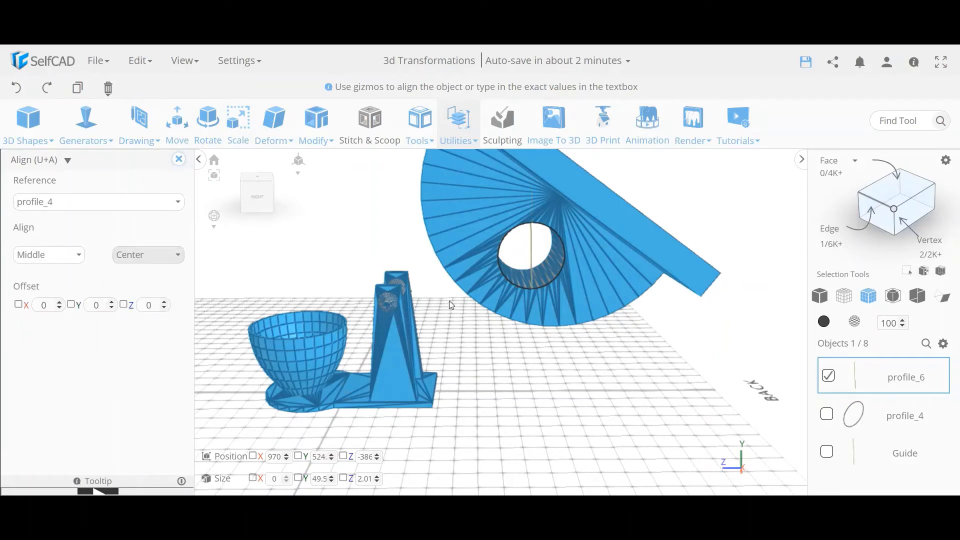
{"action": "left_click", "coordinate": [178, 160]}
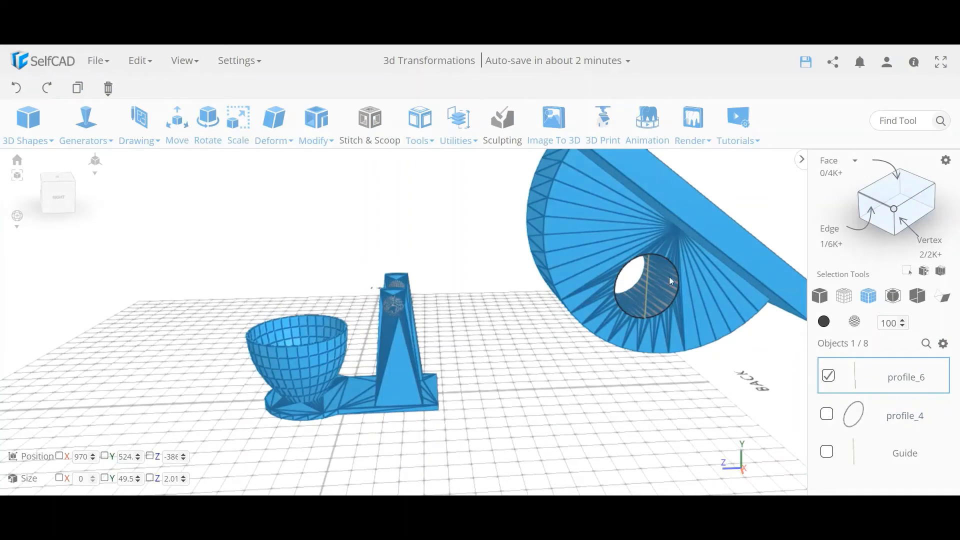
Select the Top part instead of the line and set its manual Snap origin at the midpoint of the line across its hole.
{"action": "scroll", "coordinate": [686, 313], "scroll_direction": "down", "scroll_amount": 3}
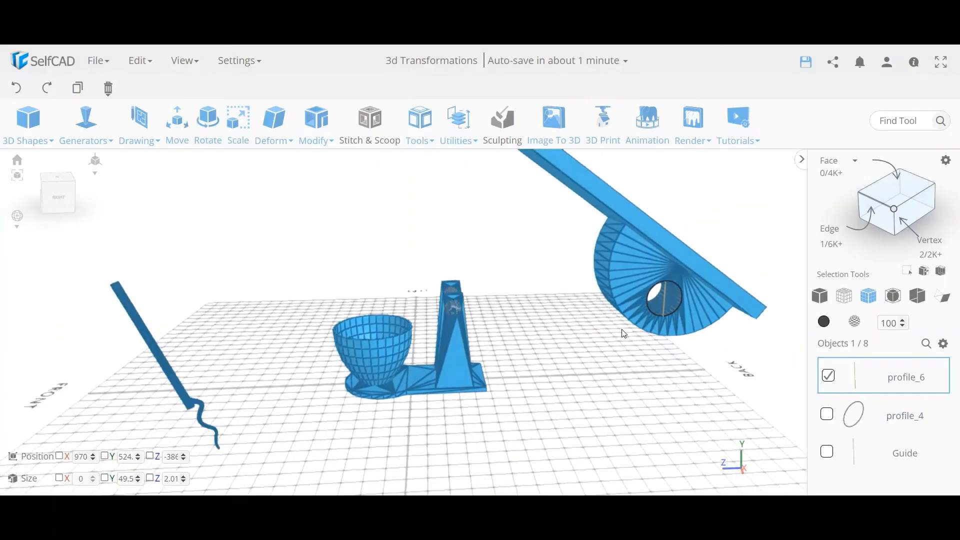
{"action": "mouse_move", "coordinate": [528, 302]}
{"action": "left_mouse_down"}
{"action": "mouse_move", "coordinate": [539, 298]}
{"action": "mouse_move", "coordinate": [528, 299]}
{"action": "left_mouse_up"}
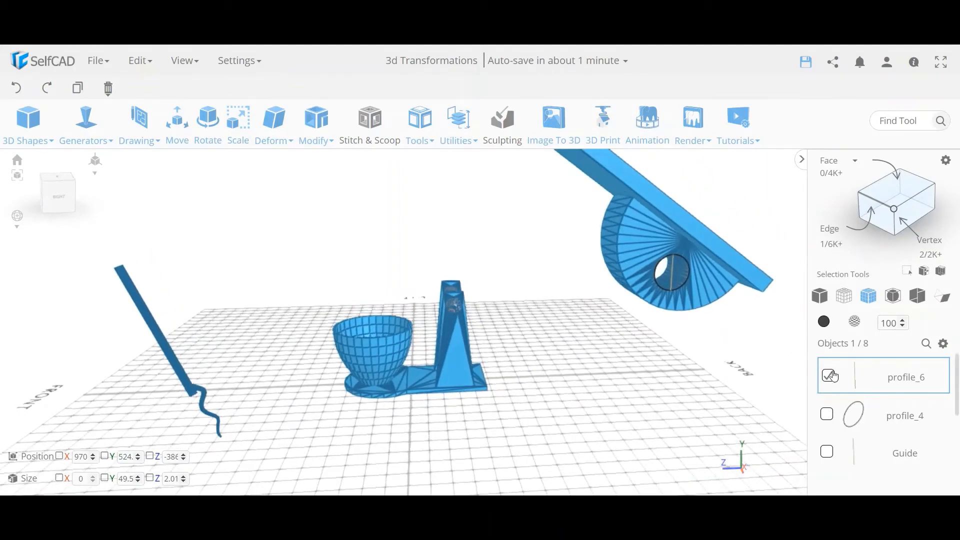
{"action": "left_click", "coordinate": [736, 328]}
{"action": "left_click", "coordinate": [702, 287]}
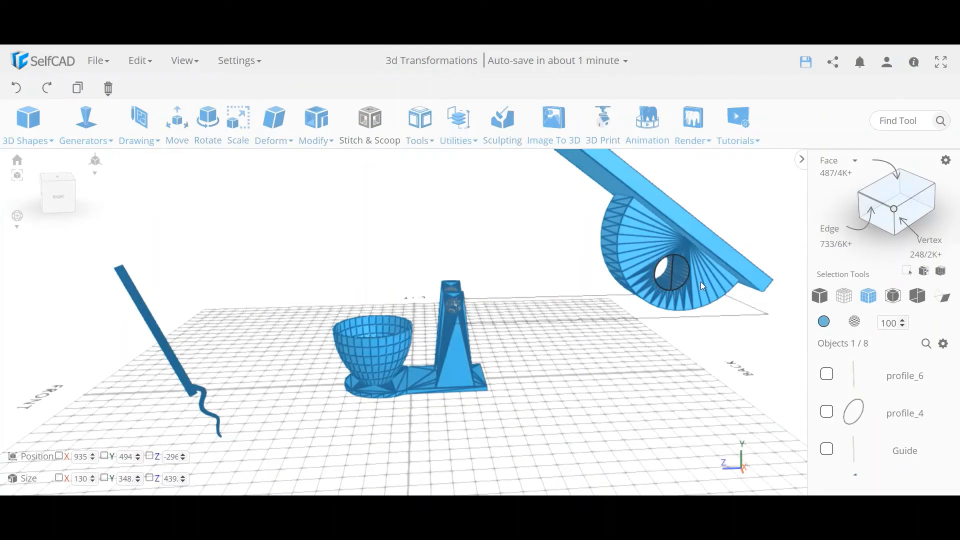
{"action": "scroll", "coordinate": [703, 283], "scroll_direction": "down", "scroll_amount": 5}
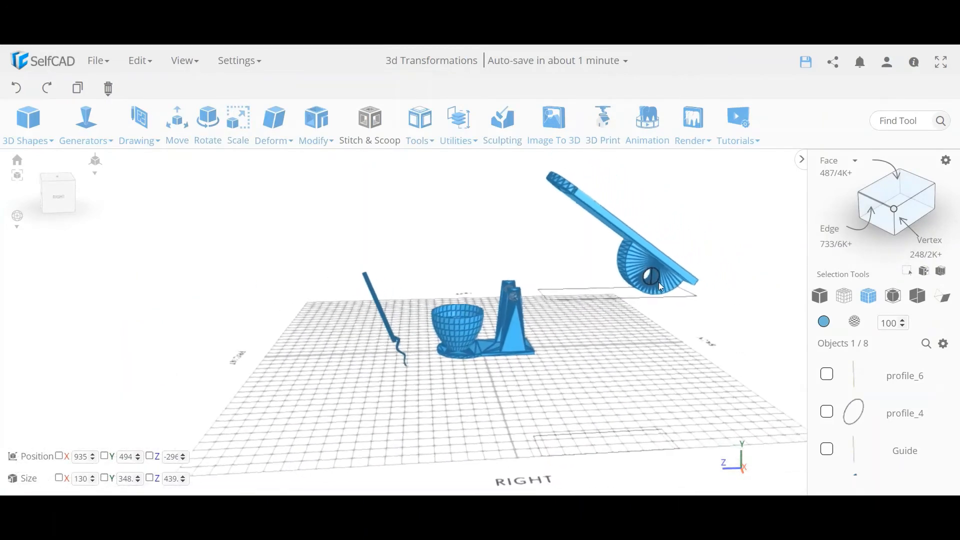
{"action": "scroll", "coordinate": [872, 396], "scroll_direction": "down", "scroll_amount": 5}
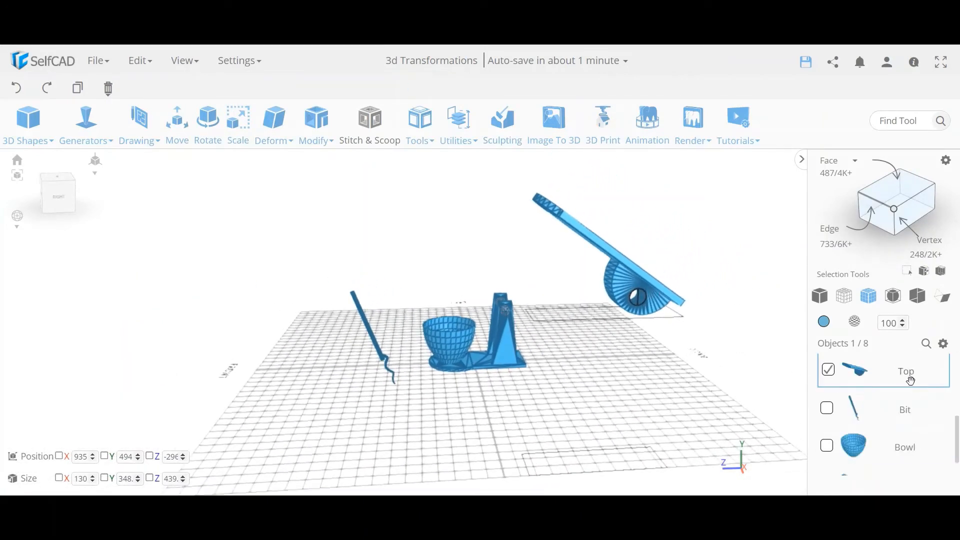
{"action": "scroll", "coordinate": [911, 380], "scroll_direction": "up", "scroll_amount": 5}
{"action": "left_click", "coordinate": [463, 133]}
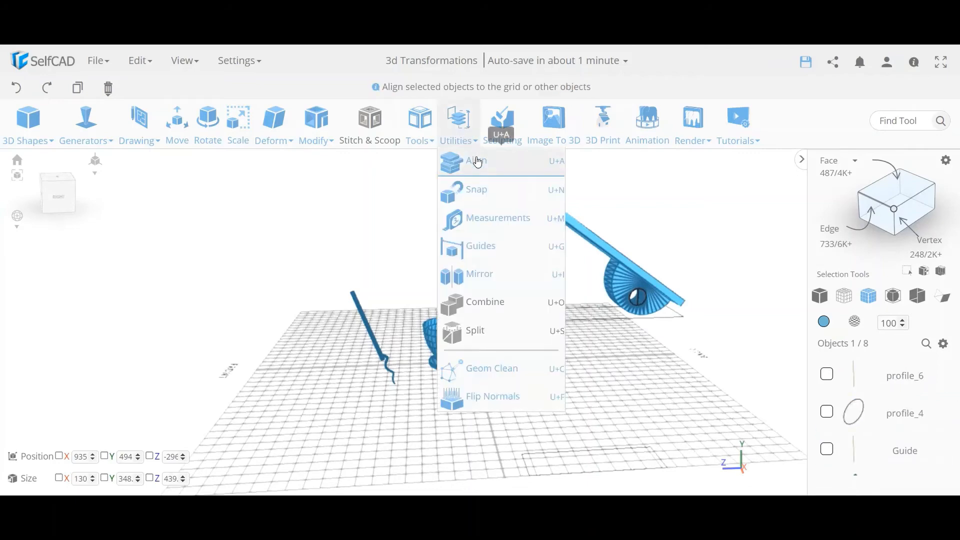
{"action": "left_click", "coordinate": [485, 188]}
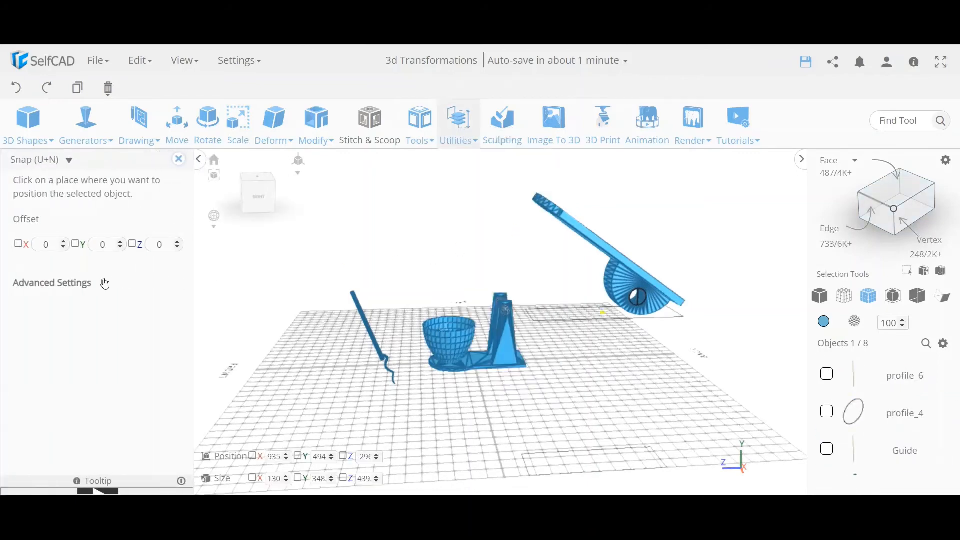
{"action": "left_click", "coordinate": [113, 286]}
{"action": "left_click", "coordinate": [130, 359]}
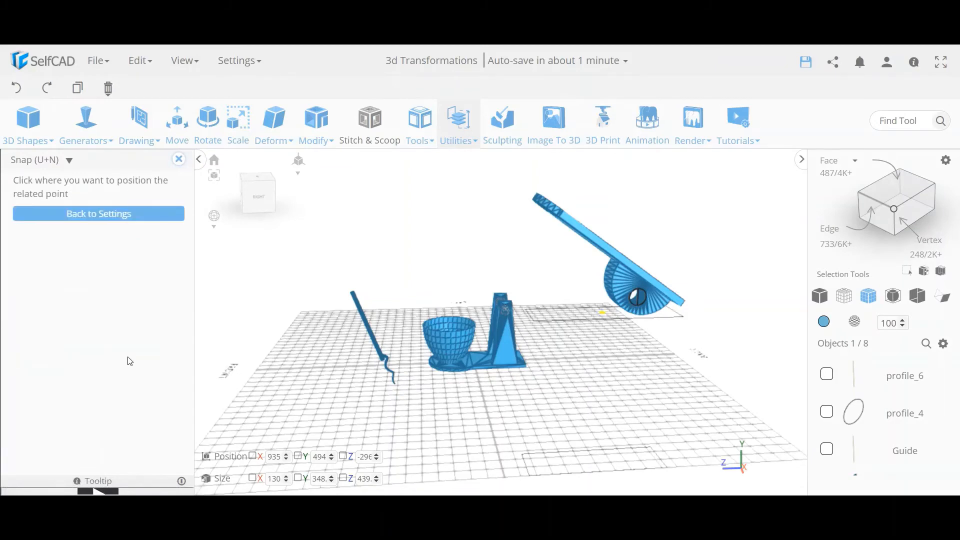
{"action": "scroll", "coordinate": [639, 304], "scroll_direction": "up", "scroll_amount": 5}
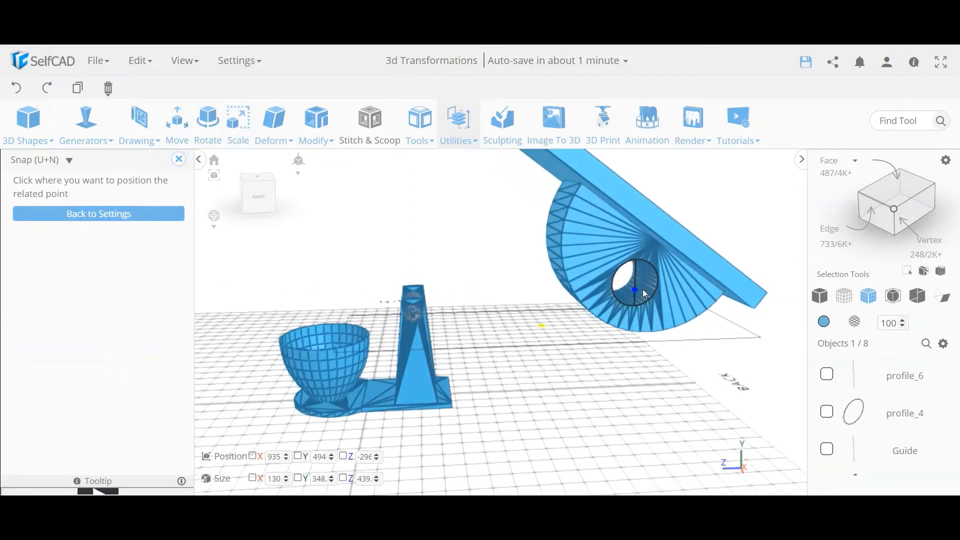
{"action": "left_click", "coordinate": [642, 285]}
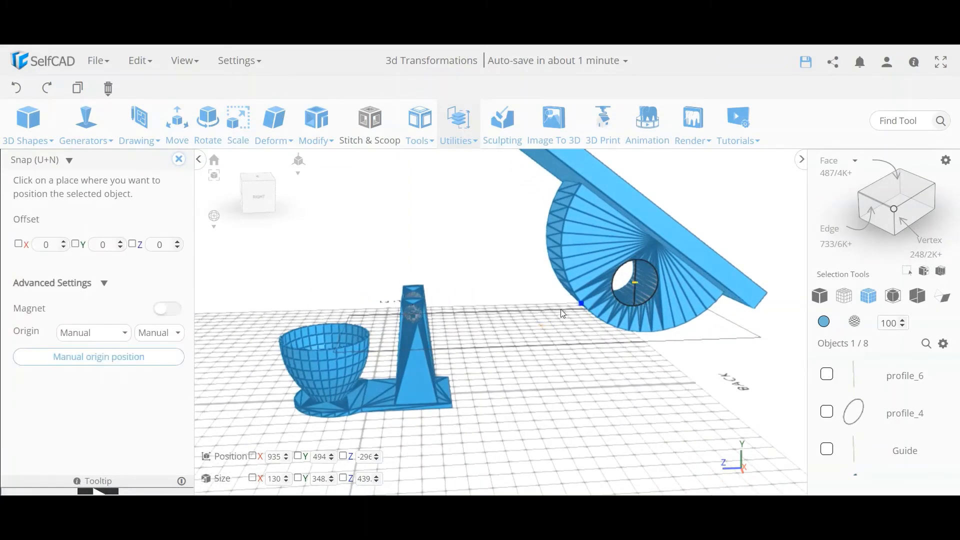
Snap the Top onto the centre point of the pin's end face on the base's upright.
{"action": "left_click", "coordinate": [401, 326]}
{"action": "scroll", "coordinate": [413, 325], "scroll_direction": "up", "scroll_amount": 2}
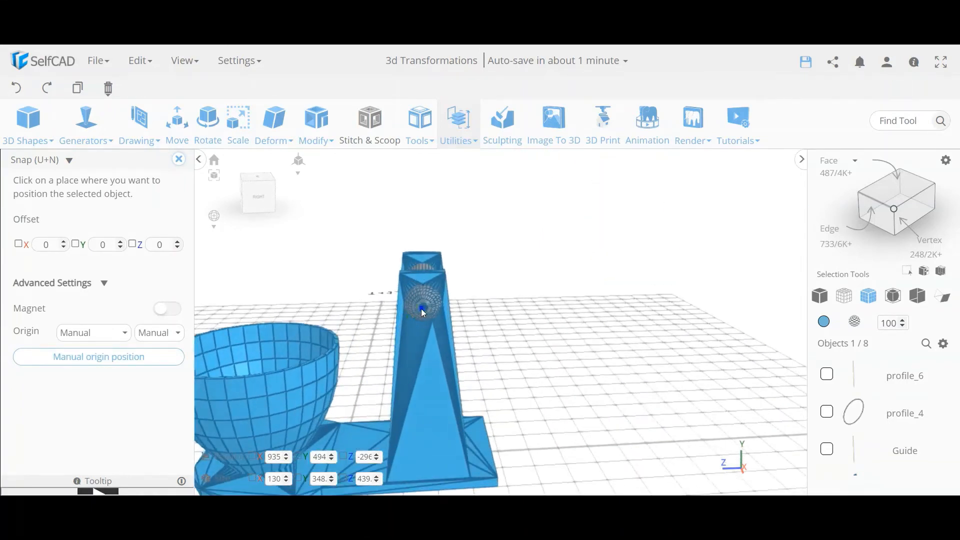
{"action": "scroll", "coordinate": [423, 308], "scroll_direction": "up", "scroll_amount": 5}
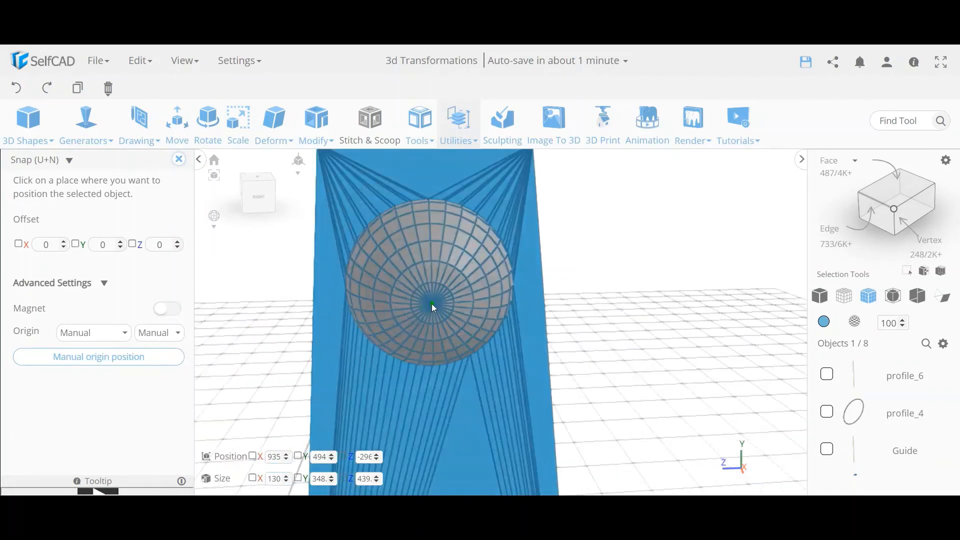
{"action": "scroll", "coordinate": [433, 308], "scroll_direction": "down", "scroll_amount": 8}
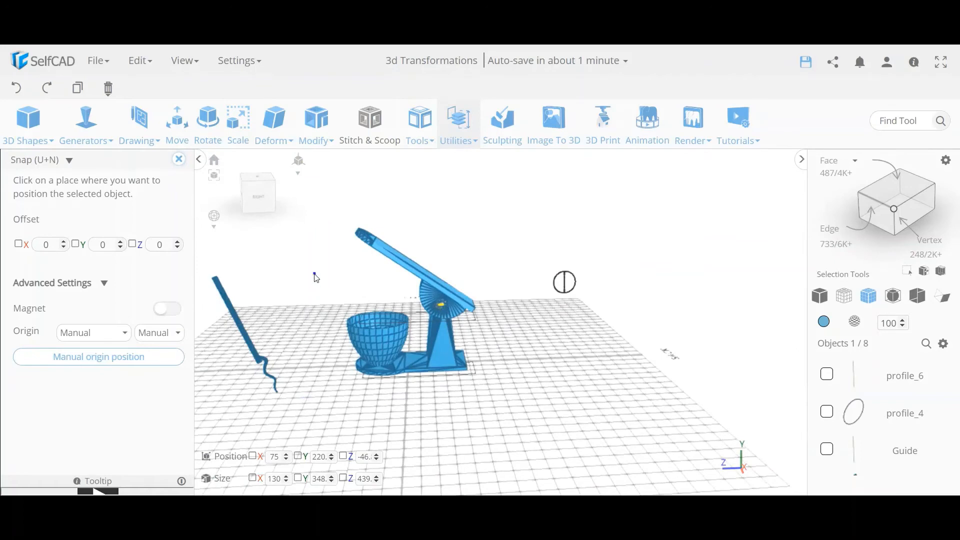
{"action": "left_click_drag", "start_coordinate": [314, 274], "coordinate": [540, 280]}
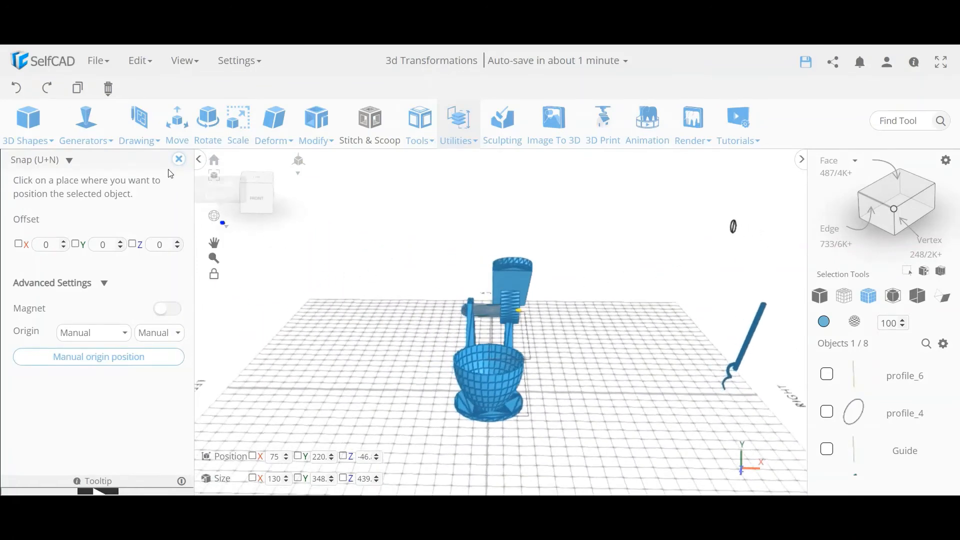
{"action": "left_click", "coordinate": [178, 159]}
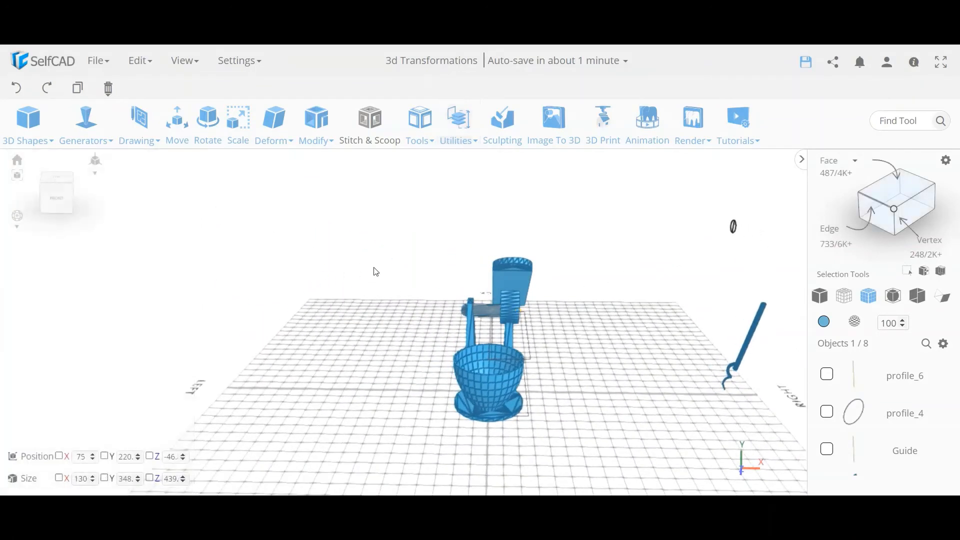
Move the Top to X position 0 so it sits between the base's two uprights.
{"action": "left_click", "coordinate": [177, 131]}
{"action": "double_click", "coordinate": [52, 233]}
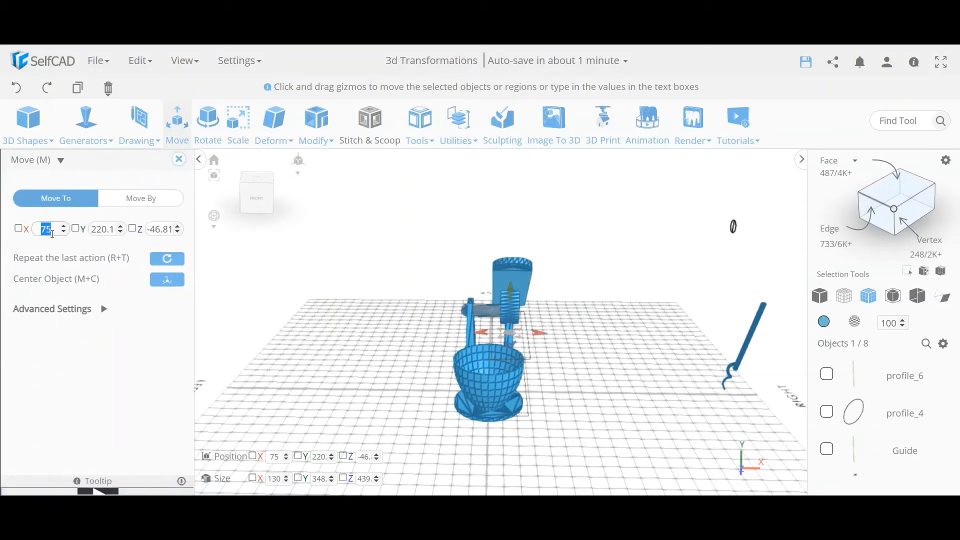
{"action": "type", "text": "0"}
{"action": "key", "text": "Return"}
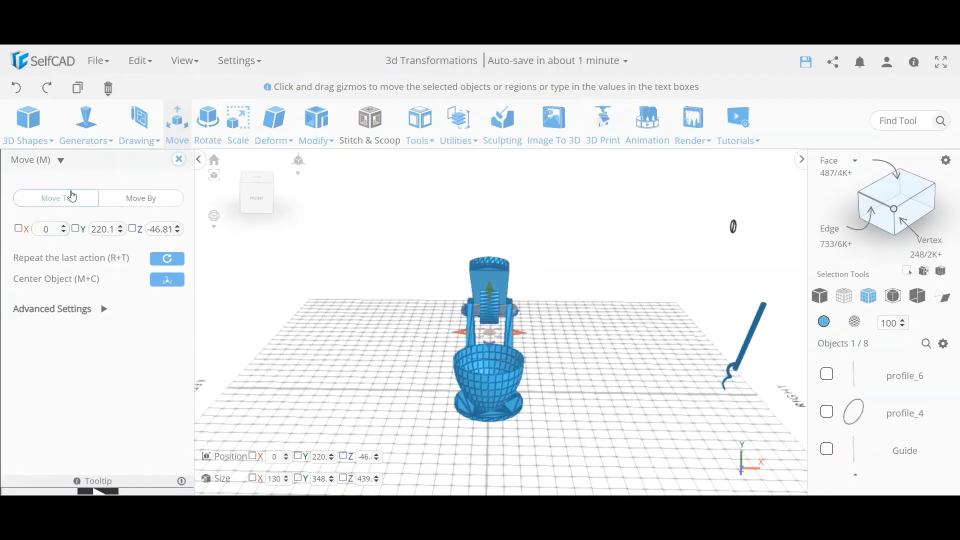
{"action": "left_click", "coordinate": [178, 159]}
{"action": "left_click_drag", "start_coordinate": [602, 296], "coordinate": [476, 296]}
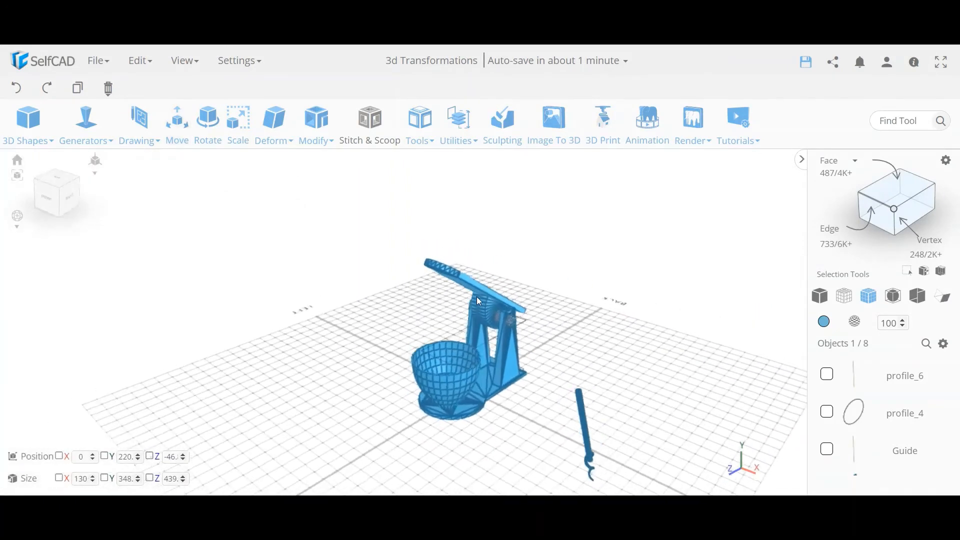
Examine how the Top sits between the base's uprights and where the Bit lies beside the assembly.
{"action": "scroll", "coordinate": [488, 308], "scroll_direction": "up", "scroll_amount": 5}
{"action": "scroll", "coordinate": [631, 352], "scroll_direction": "down", "scroll_amount": 3}
{"action": "scroll", "coordinate": [633, 356], "scroll_direction": "down", "scroll_amount": 2}
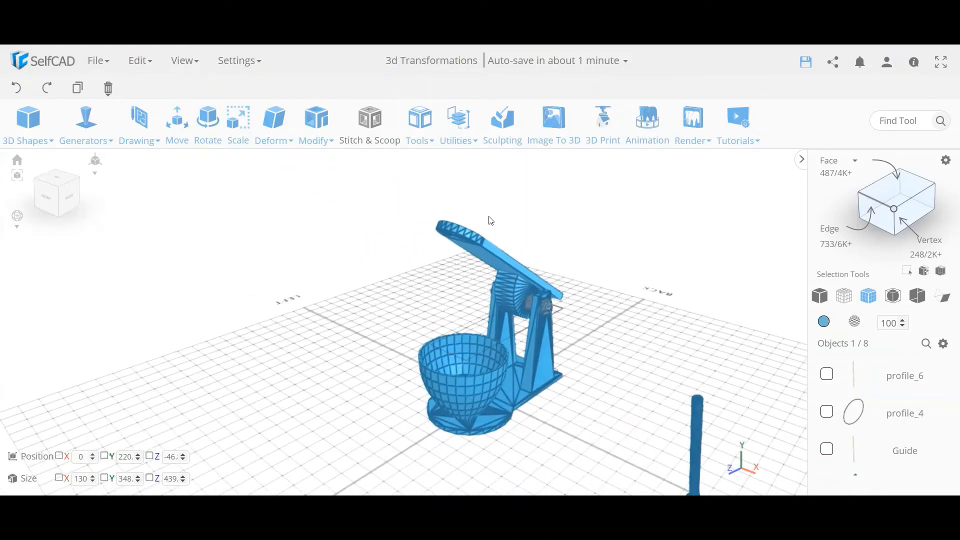
{"action": "left_click_drag", "start_coordinate": [601, 361], "coordinate": [516, 354]}
{"action": "scroll", "coordinate": [474, 358], "scroll_direction": "down", "scroll_amount": 6}
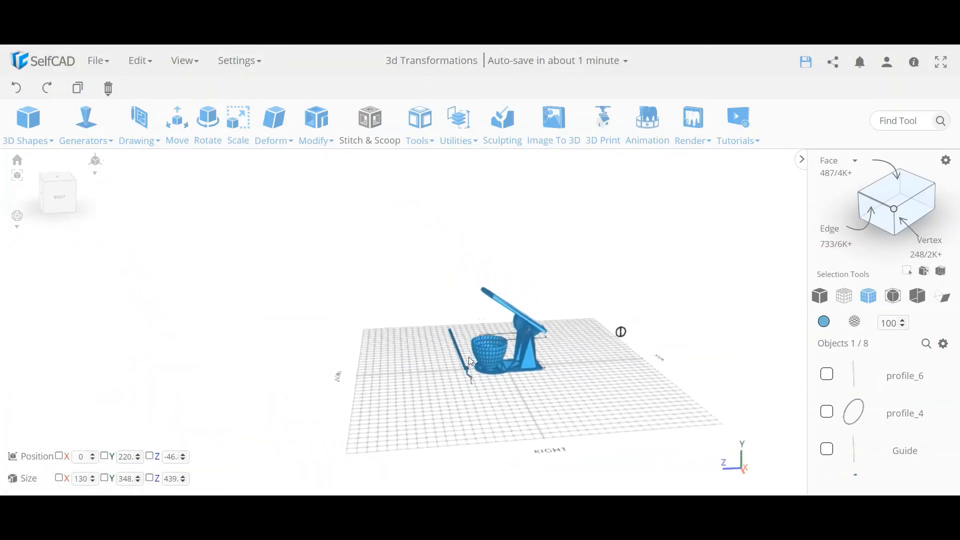
{"action": "scroll", "coordinate": [469, 356], "scroll_direction": "up", "scroll_amount": 2}
{"action": "scroll", "coordinate": [474, 348], "scroll_direction": "up", "scroll_amount": 3}
{"action": "left_click_drag", "start_coordinate": [419, 361], "coordinate": [508, 370]}
Select the Bit and start the Snap tool on it.
{"action": "left_click", "coordinate": [448, 365]}
{"action": "left_click", "coordinate": [616, 364]}
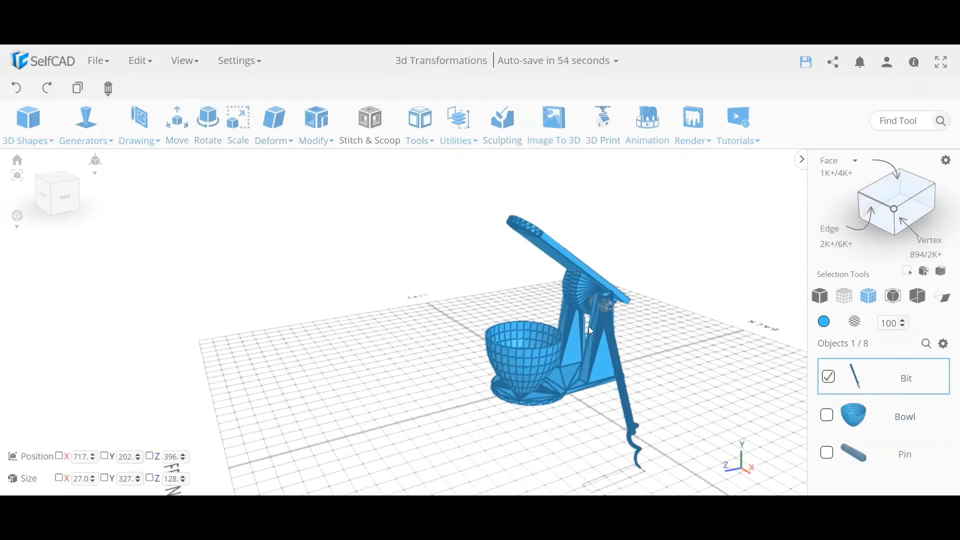
{"action": "left_click_drag", "start_coordinate": [591, 330], "coordinate": [540, 359]}
{"action": "left_click", "coordinate": [458, 133]}
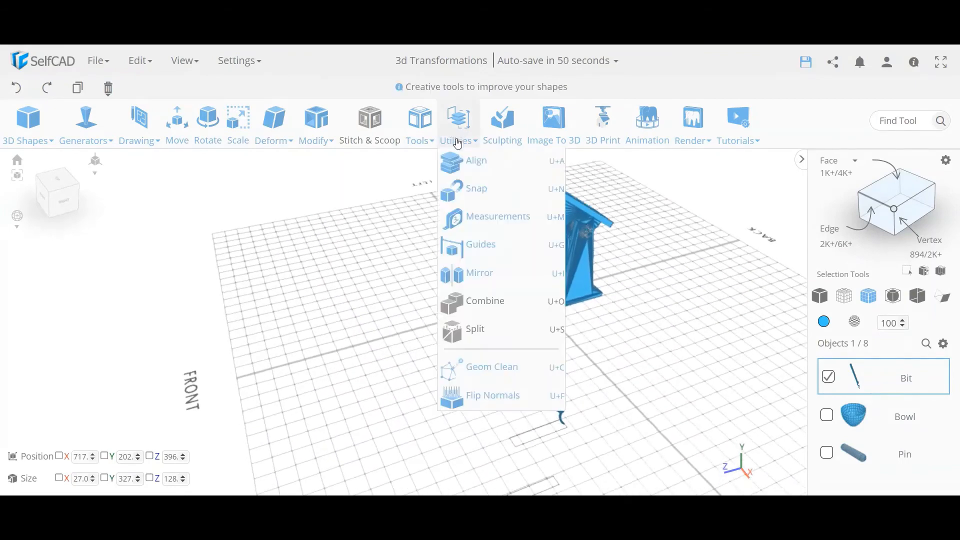
{"action": "left_click", "coordinate": [475, 189]}
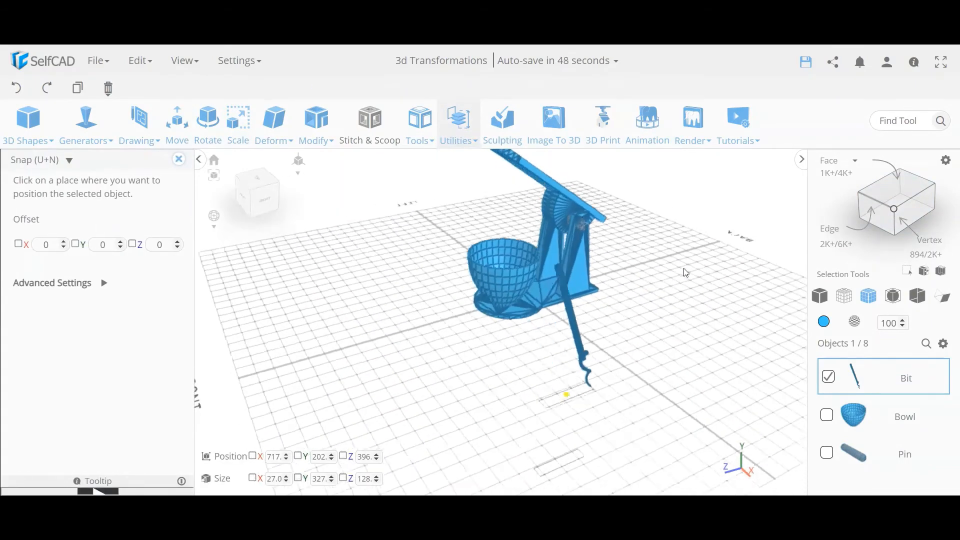
Try to snap the Bit by its bottom centre onto the underside of the Top's raised end, and undo it.
{"action": "left_click_drag", "start_coordinate": [686, 273], "coordinate": [485, 401]}
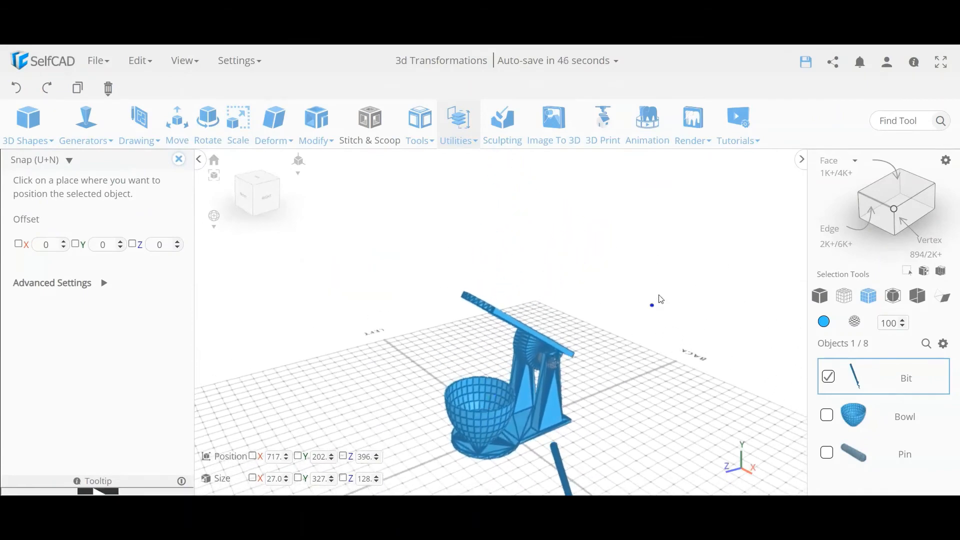
{"action": "left_click_drag", "start_coordinate": [661, 299], "coordinate": [746, 257]}
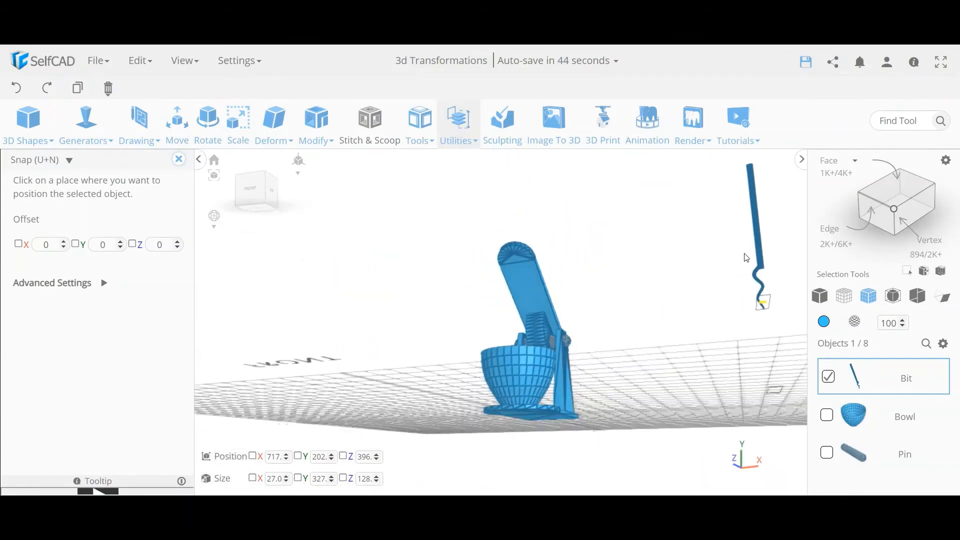
{"action": "left_click", "coordinate": [516, 263]}
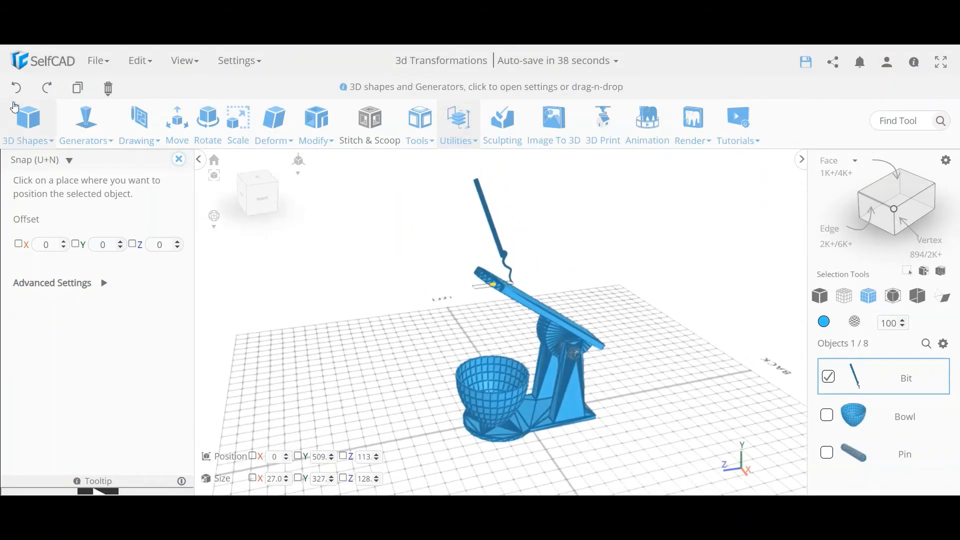
{"action": "left_click", "coordinate": [17, 88]}
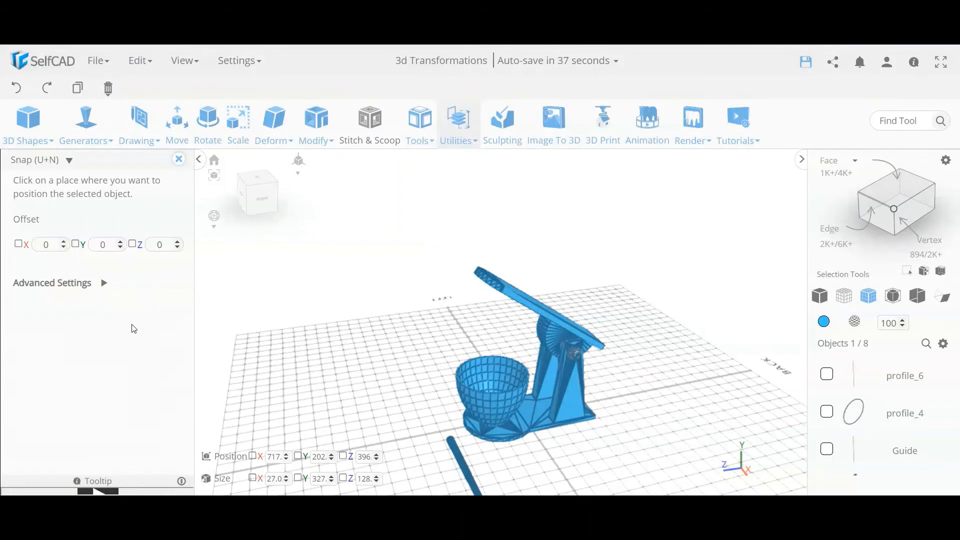
Try to snap the Bit with its origin at Center and Top onto the underside of the Top's raised end, and undo it.
{"action": "left_click", "coordinate": [90, 283]}
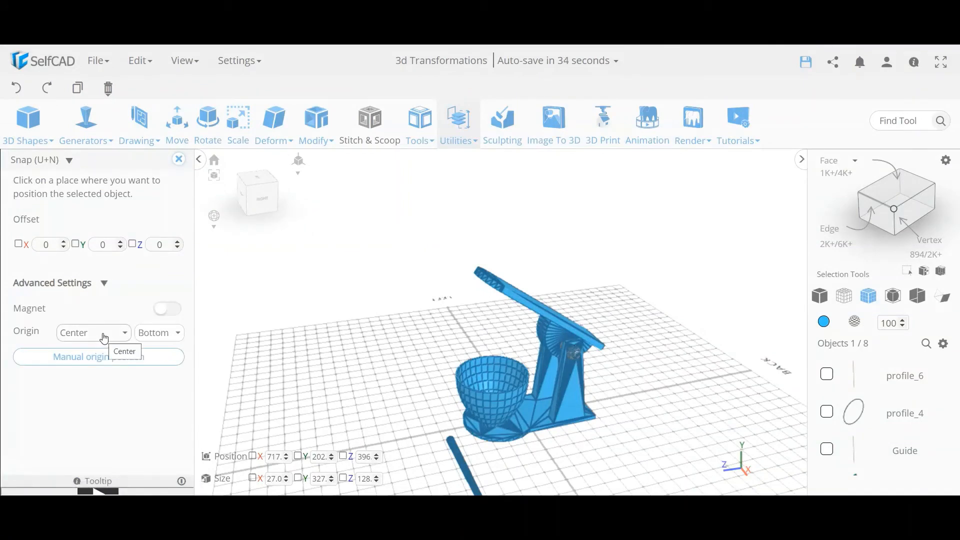
{"action": "left_click", "coordinate": [155, 333]}
{"action": "left_click", "coordinate": [157, 346]}
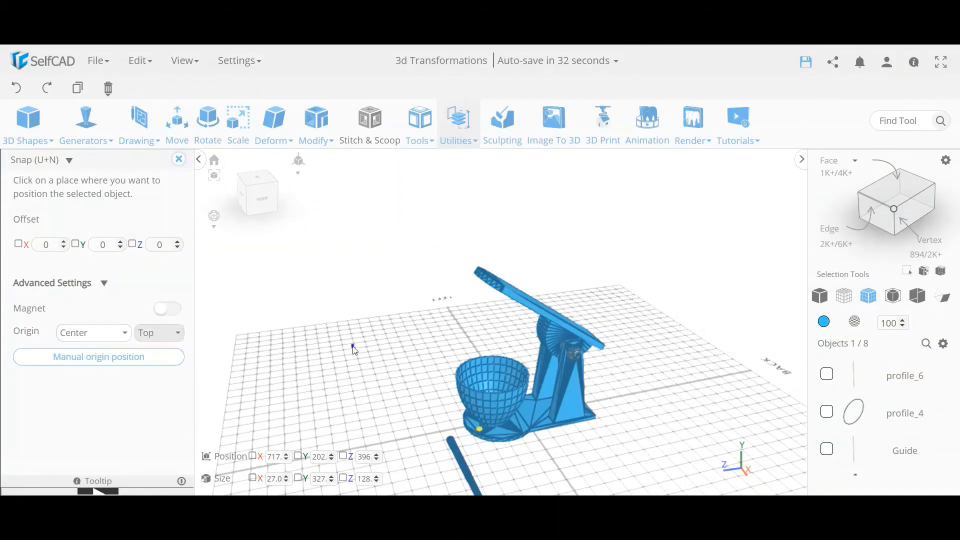
{"action": "right_click_drag", "start_coordinate": [354, 350], "coordinate": [523, 251]}
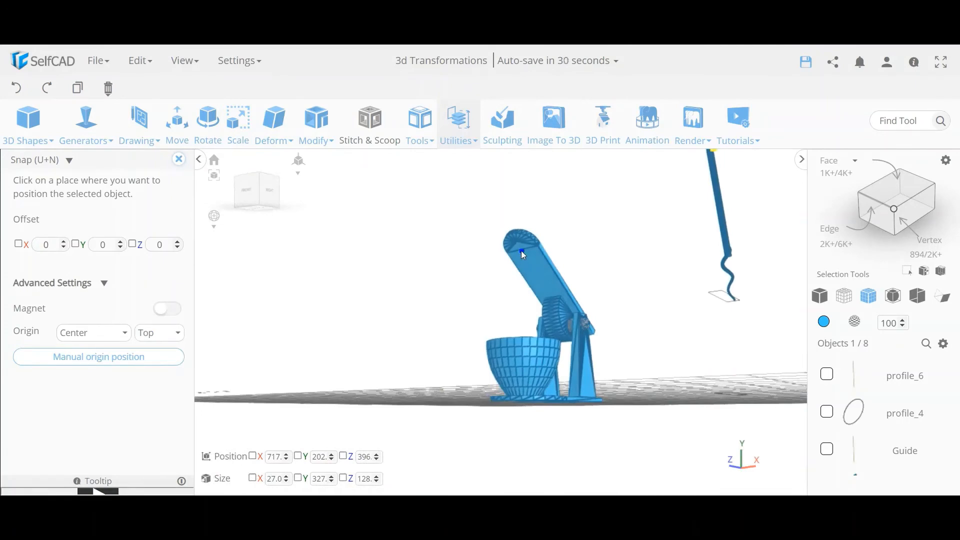
{"action": "left_click", "coordinate": [523, 249]}
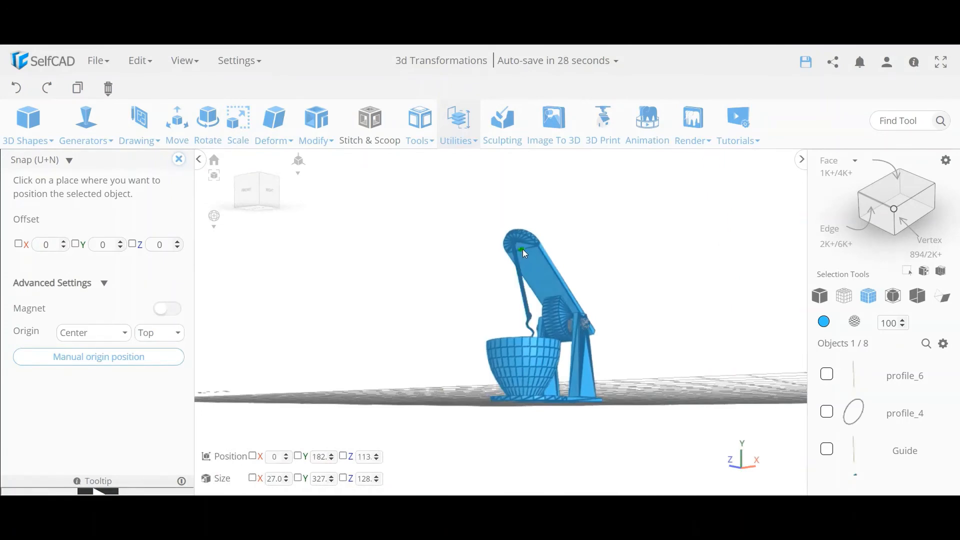
{"action": "right_click_drag", "start_coordinate": [605, 255], "coordinate": [480, 286]}
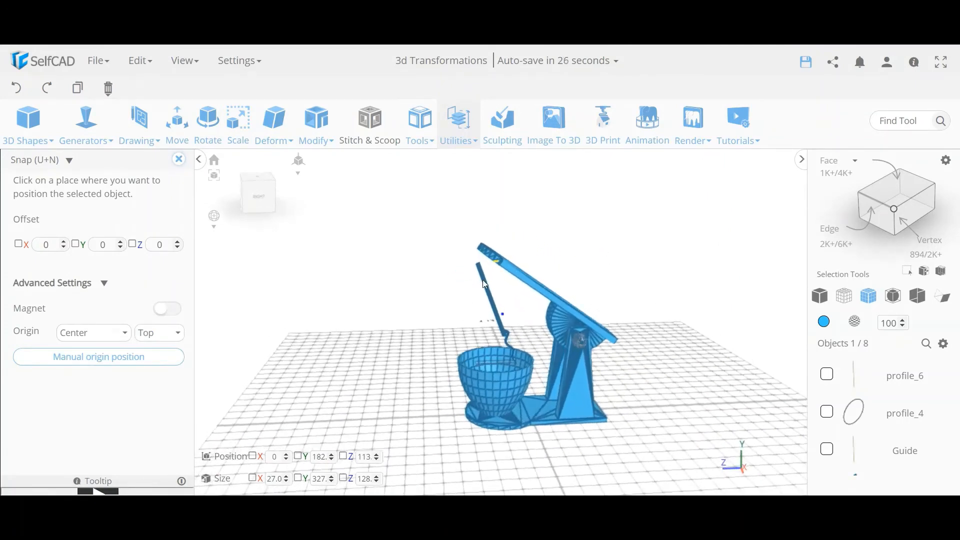
{"action": "left_click", "coordinate": [17, 88]}
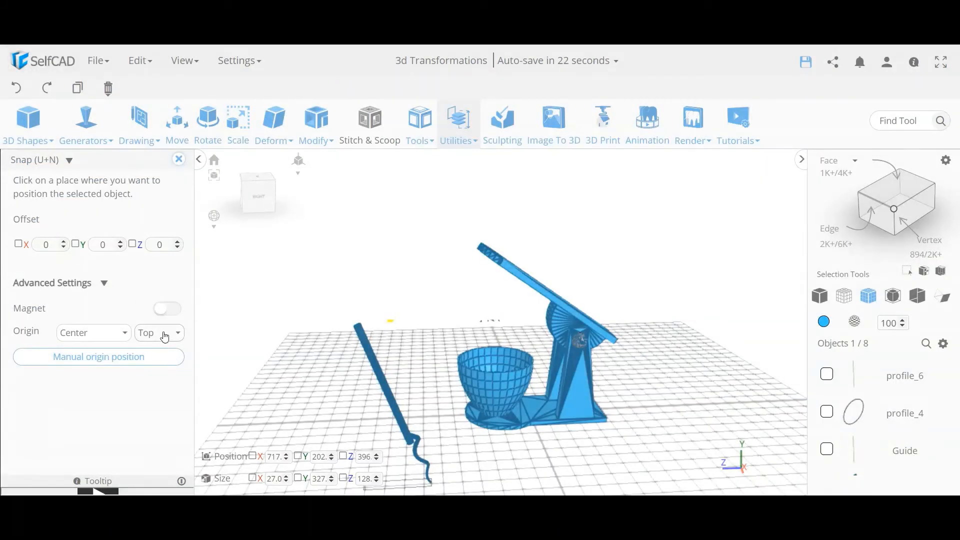
Turn on Magnet and snap the Bit to the underside of the Top's raised end.
{"action": "left_click", "coordinate": [174, 312]}
{"action": "left_click_drag", "start_coordinate": [398, 273], "coordinate": [619, 242]}
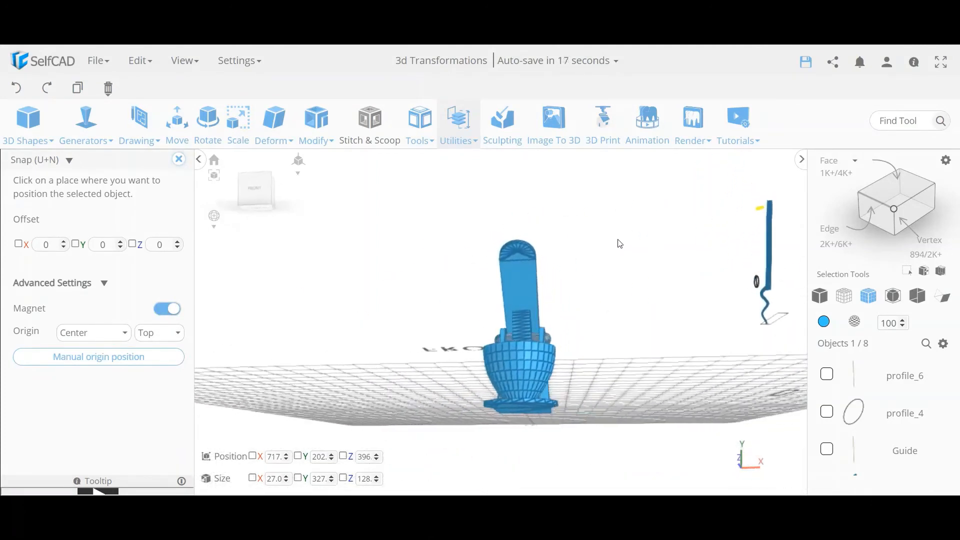
{"action": "left_click", "coordinate": [518, 261]}
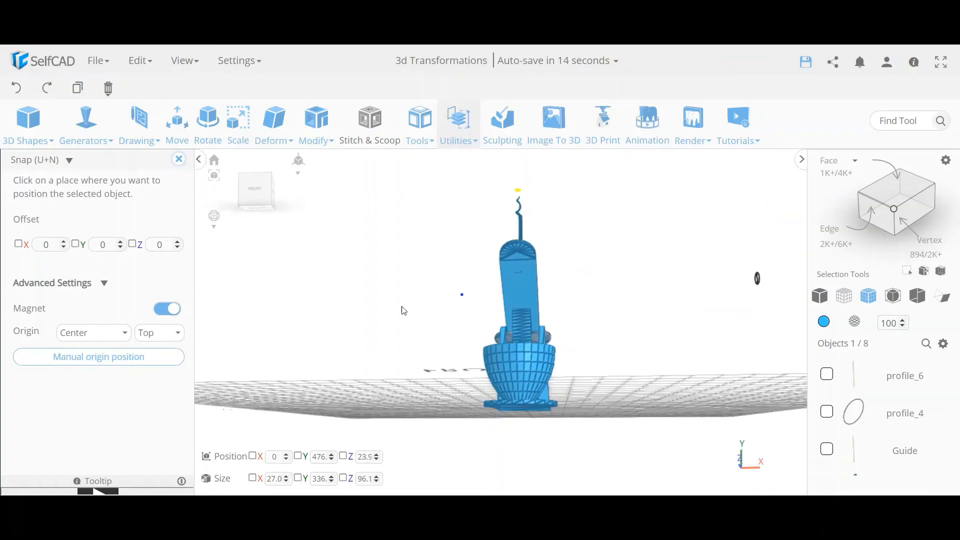
Try the Middle origin, return it to Top, and snap the Bit to the same underside point again.
{"action": "left_click", "coordinate": [173, 341]}
{"action": "left_click", "coordinate": [153, 365]}
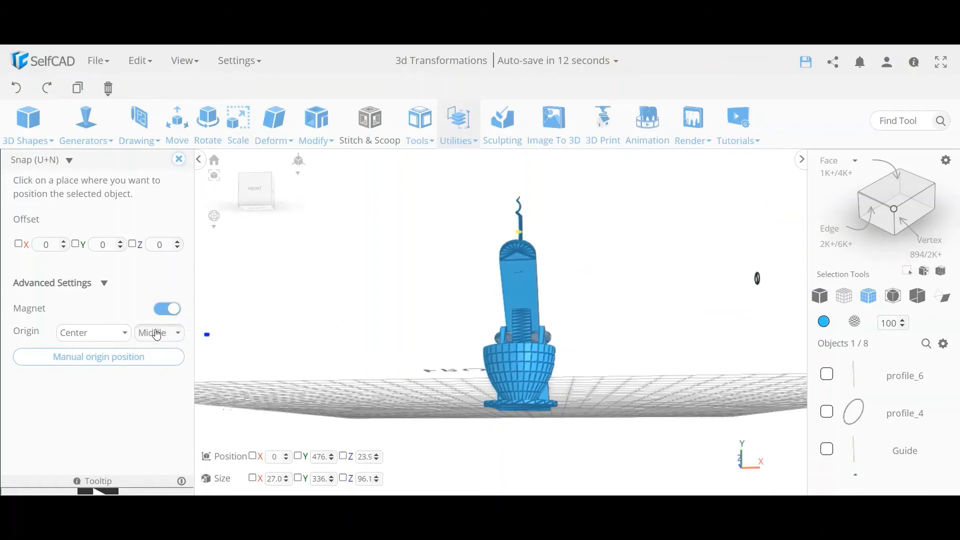
{"action": "left_click", "coordinate": [155, 333]}
{"action": "left_click", "coordinate": [159, 353]}
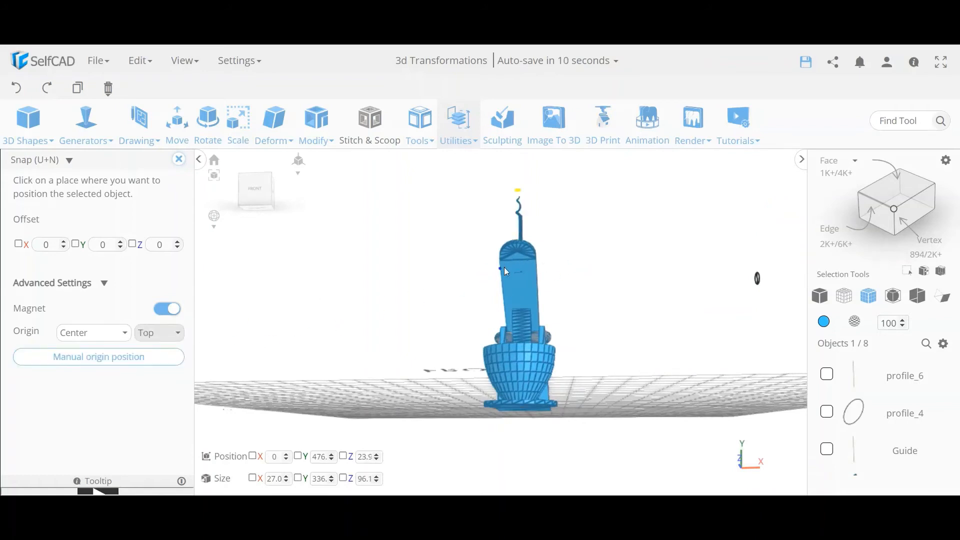
{"action": "left_click", "coordinate": [518, 260]}
Try the Left and Middle Snap origin options on the Bit and return the origin to Center and Top.
{"action": "left_click_drag", "start_coordinate": [608, 281], "coordinate": [421, 311]}
{"action": "left_click", "coordinate": [97, 341]}
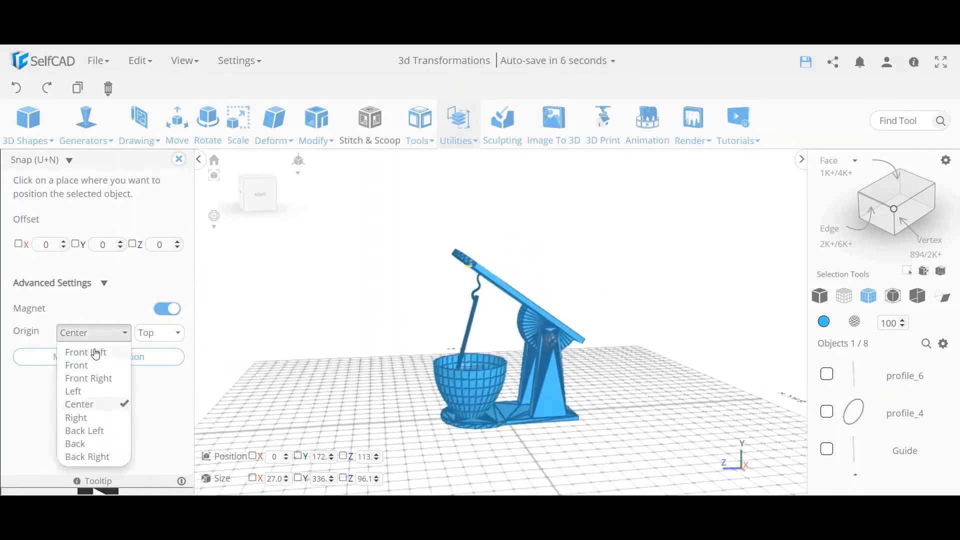
{"action": "left_click", "coordinate": [95, 391]}
{"action": "left_click", "coordinate": [96, 341]}
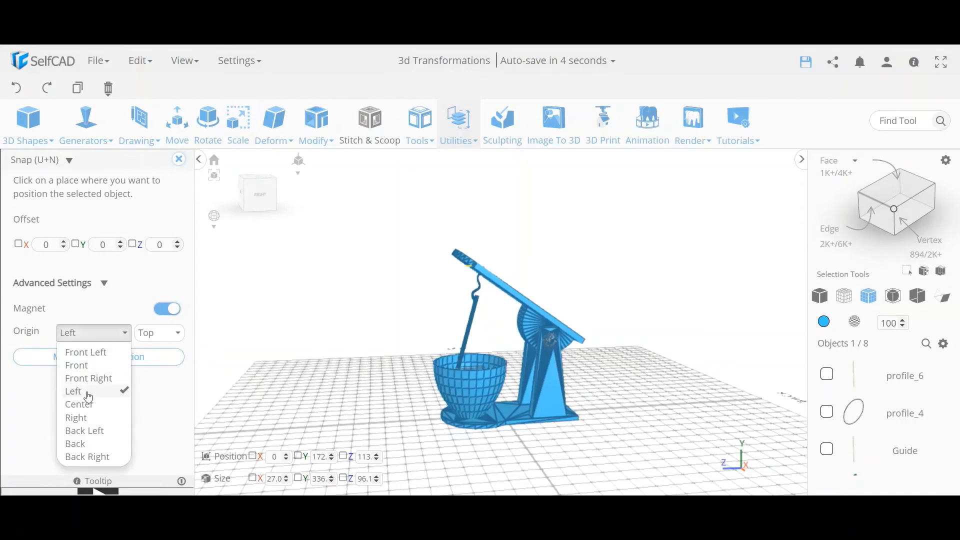
{"action": "left_click", "coordinate": [86, 404]}
{"action": "left_click", "coordinate": [159, 333]}
{"action": "left_click", "coordinate": [155, 366]}
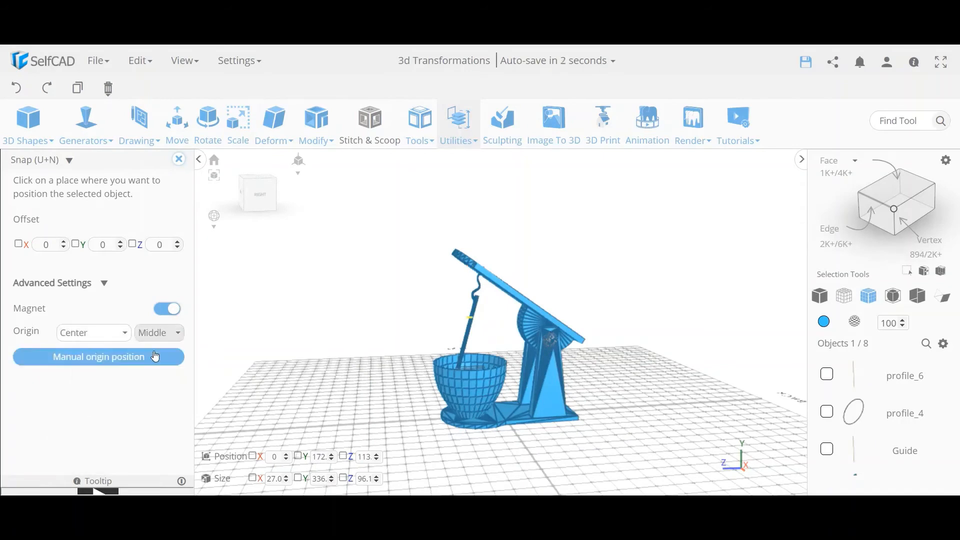
{"action": "left_click", "coordinate": [159, 333]}
{"action": "left_click", "coordinate": [153, 353]}
Snap the Bit again near the front of the Top's underside so that its straight end points up.
{"action": "right_click_drag", "start_coordinate": [373, 326], "coordinate": [534, 316]}
{"action": "mouse_move", "coordinate": [470, 340]}
{"action": "right_mouse_down"}
{"action": "mouse_move", "coordinate": [352, 367]}
{"action": "mouse_move", "coordinate": [422, 347]}
{"action": "mouse_move", "coordinate": [415, 399]}
{"action": "mouse_move", "coordinate": [427, 373]}
{"action": "mouse_move", "coordinate": [466, 345]}
{"action": "right_mouse_up"}
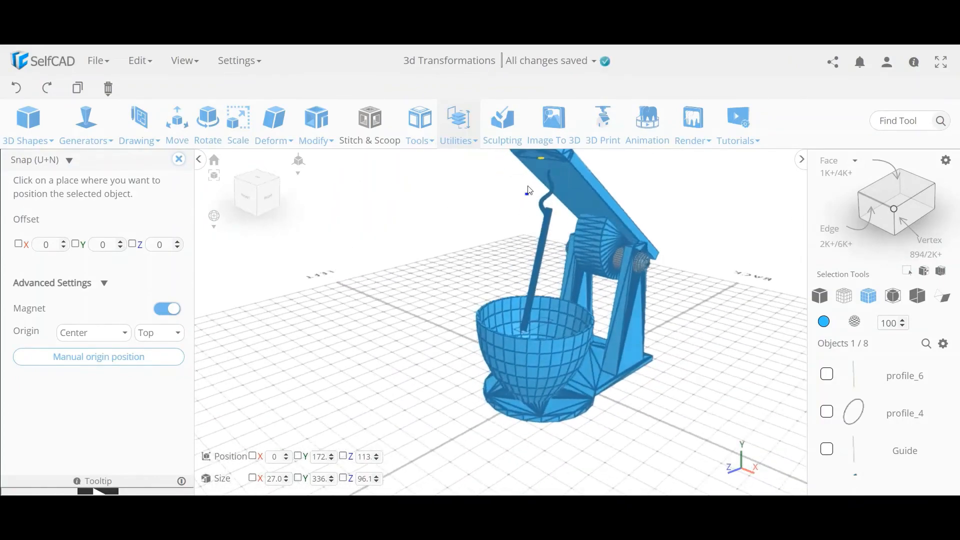
{"action": "left_click", "coordinate": [539, 159]}
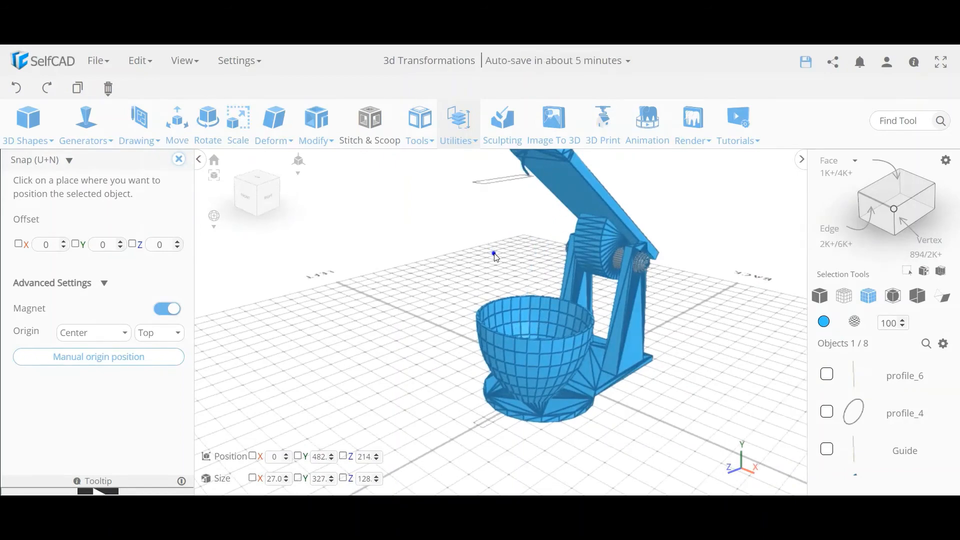
Set the Bit's manual Snap origin at the centre of its straight rod's end face.
{"action": "scroll", "coordinate": [478, 274], "scroll_direction": "down", "scroll_amount": 3}
{"action": "middle_click_drag", "start_coordinate": [478, 274], "coordinate": [453, 385]}
{"action": "right_click_drag", "start_coordinate": [374, 321], "coordinate": [350, 352]}
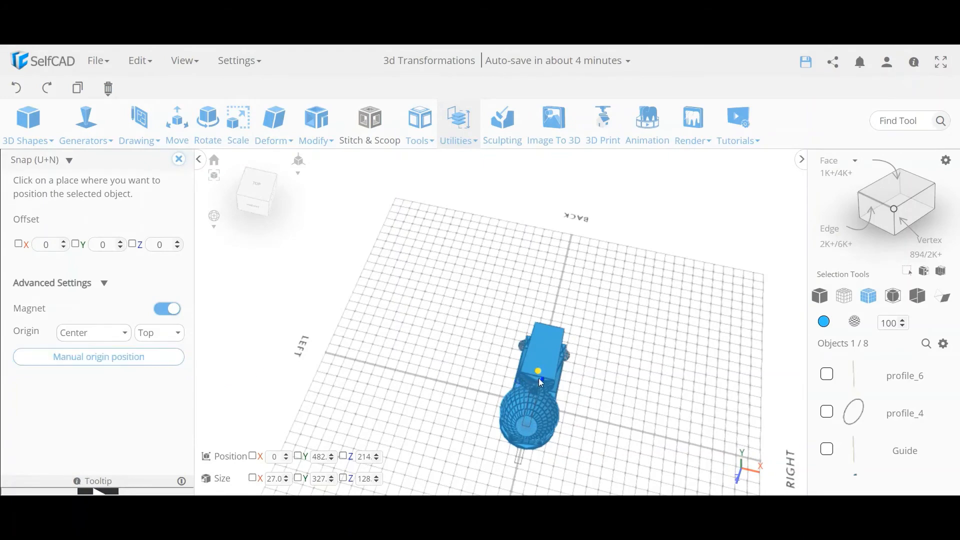
{"action": "scroll", "coordinate": [538, 378], "scroll_direction": "up", "scroll_amount": 5}
{"action": "scroll", "coordinate": [552, 386], "scroll_direction": "up", "scroll_amount": 2}
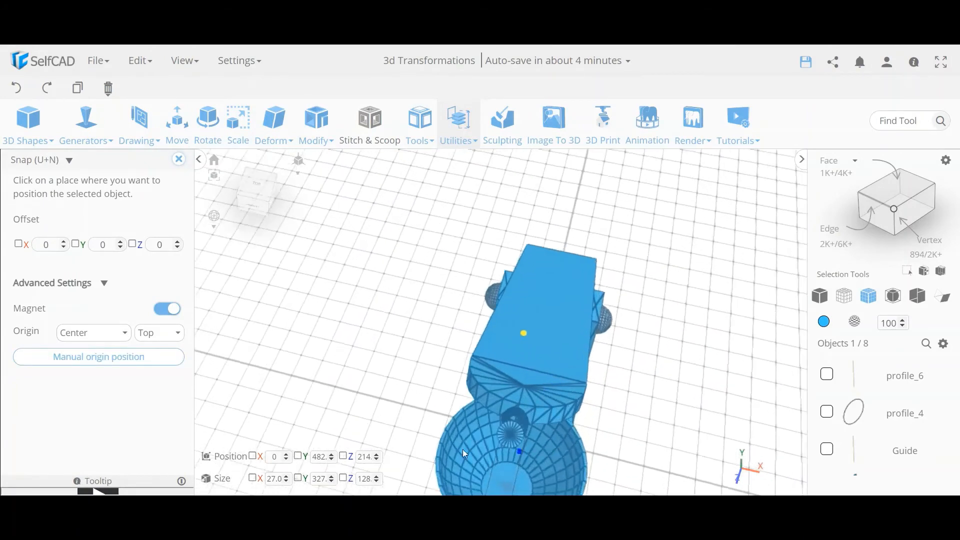
{"action": "left_click", "coordinate": [136, 357]}
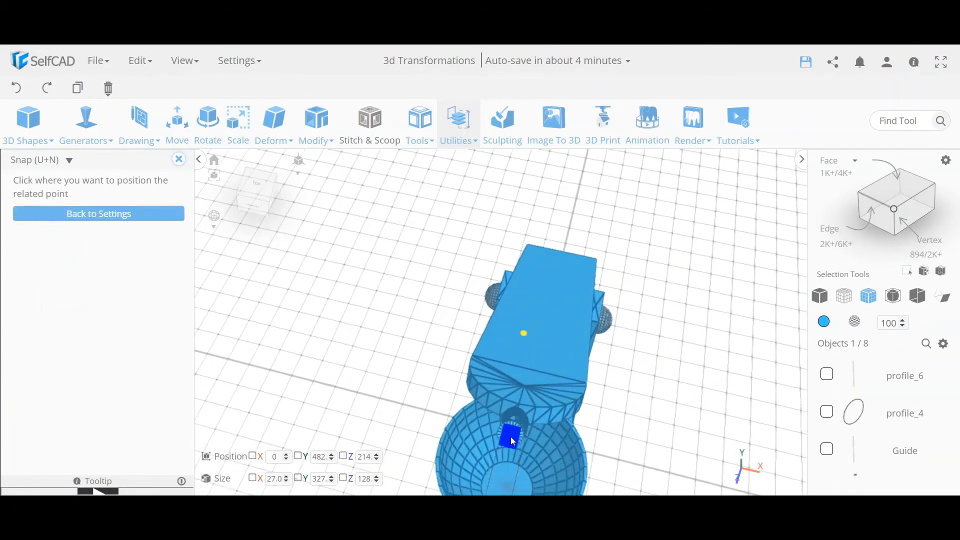
{"action": "left_click", "coordinate": [512, 436]}
Snap the Bit's rod end onto the centre of the Top's underside near its raised end, and close the Snap tool.
{"action": "right_click_drag", "start_coordinate": [606, 441], "coordinate": [646, 397]}
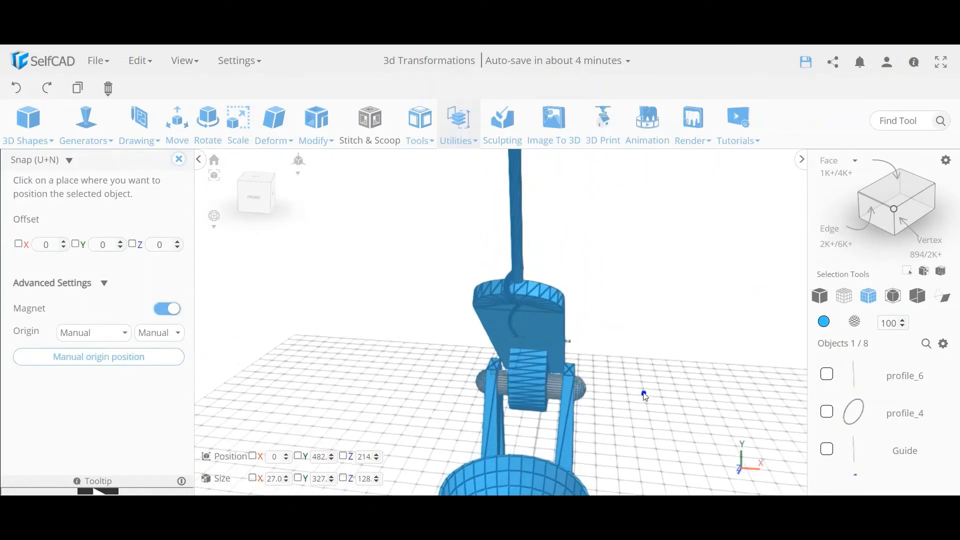
{"action": "right_click_drag", "start_coordinate": [553, 341], "coordinate": [539, 253]}
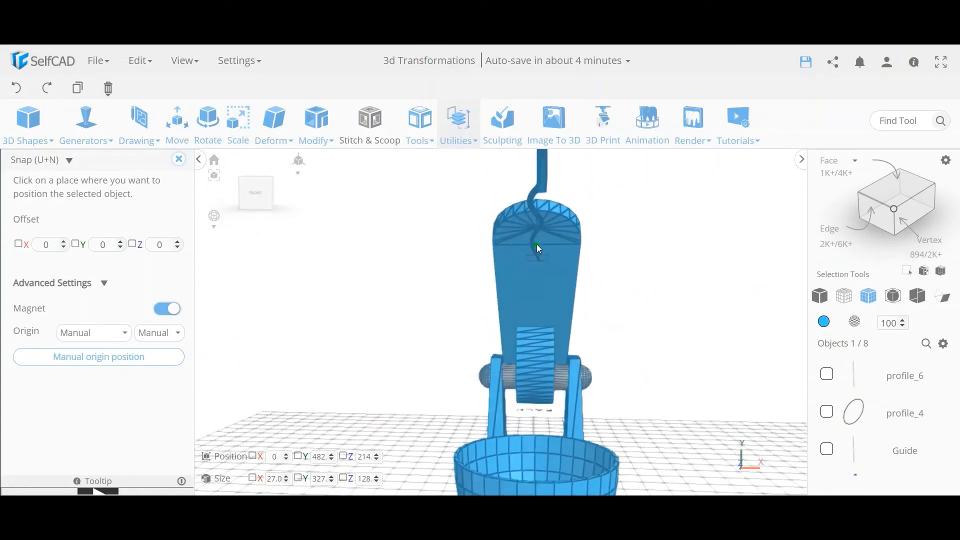
{"action": "right_click_drag", "start_coordinate": [707, 296], "coordinate": [535, 303]}
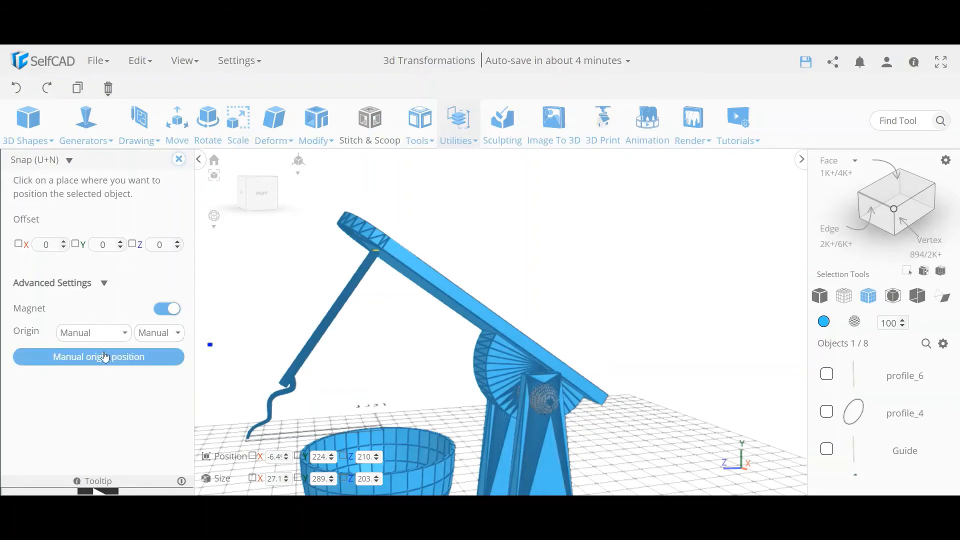
{"action": "right_click_drag", "start_coordinate": [531, 239], "coordinate": [541, 261]}
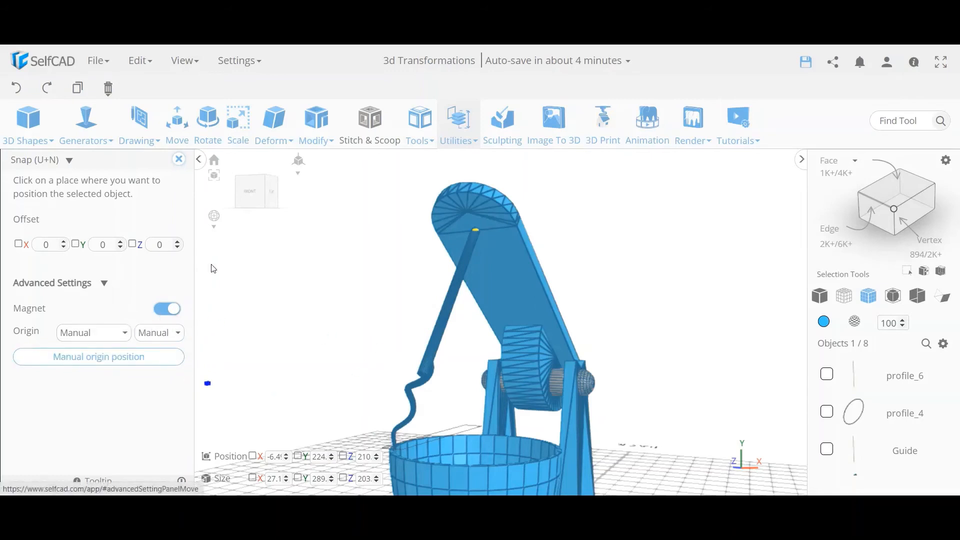
{"action": "left_click", "coordinate": [129, 357]}
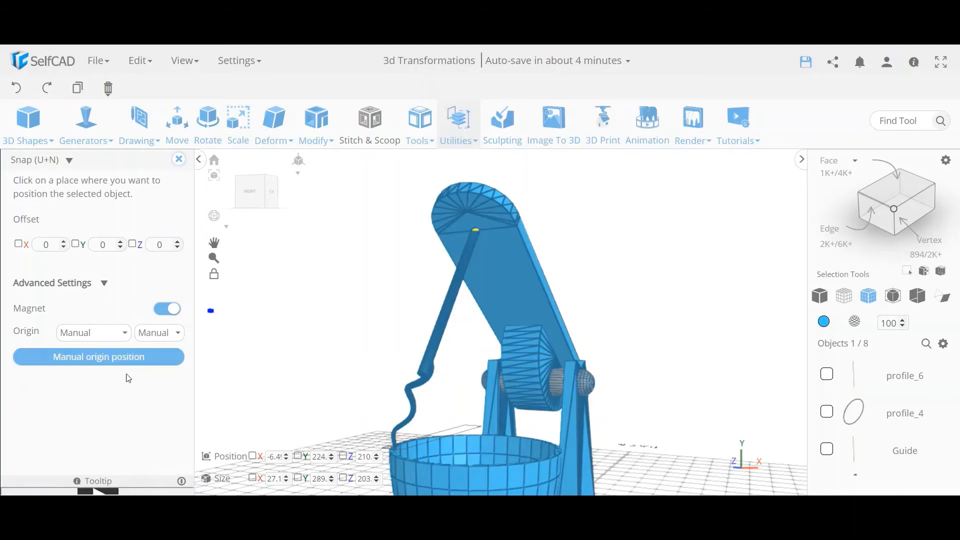
{"action": "left_click", "coordinate": [178, 159]}
Examine how the Bit hangs from the Top in relation to the bowl.
{"action": "left_click_drag", "start_coordinate": [209, 285], "coordinate": [194, 281]}
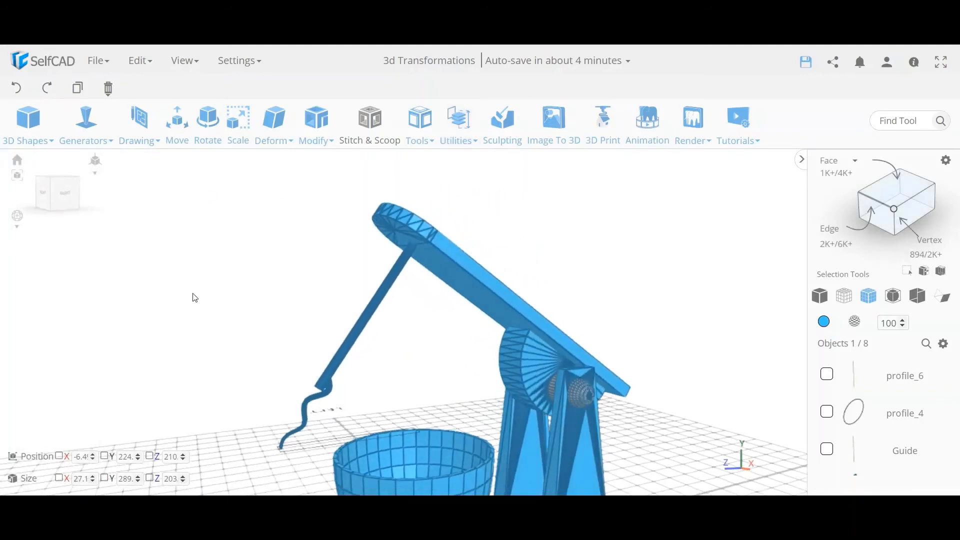
{"action": "scroll", "coordinate": [195, 296], "scroll_direction": "down", "scroll_amount": 3}
{"action": "right_click_drag", "start_coordinate": [225, 287], "coordinate": [267, 282]}
{"action": "left_click_drag", "start_coordinate": [269, 283], "coordinate": [338, 314]}
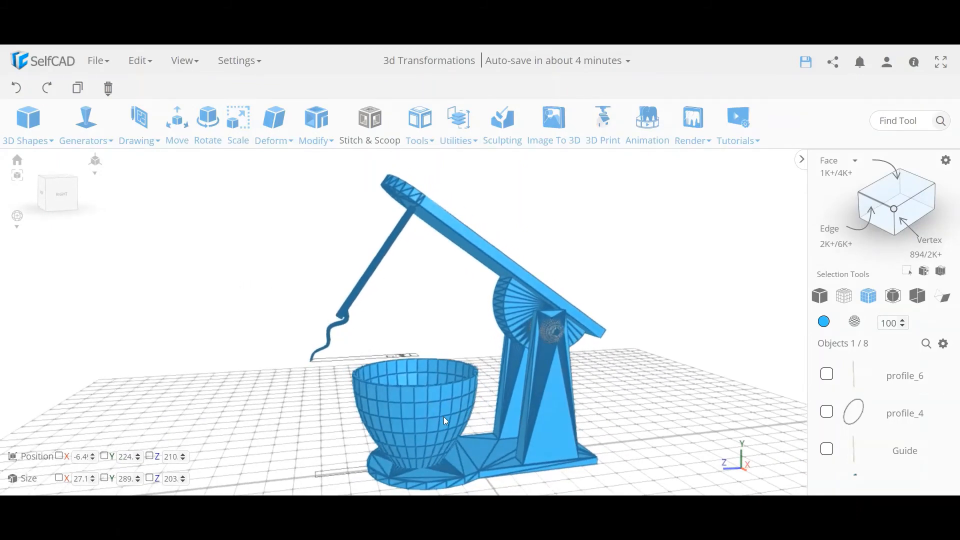
{"action": "scroll", "coordinate": [395, 273], "scroll_direction": "up", "scroll_amount": 3}
{"action": "scroll", "coordinate": [392, 263], "scroll_direction": "down", "scroll_amount": 2}
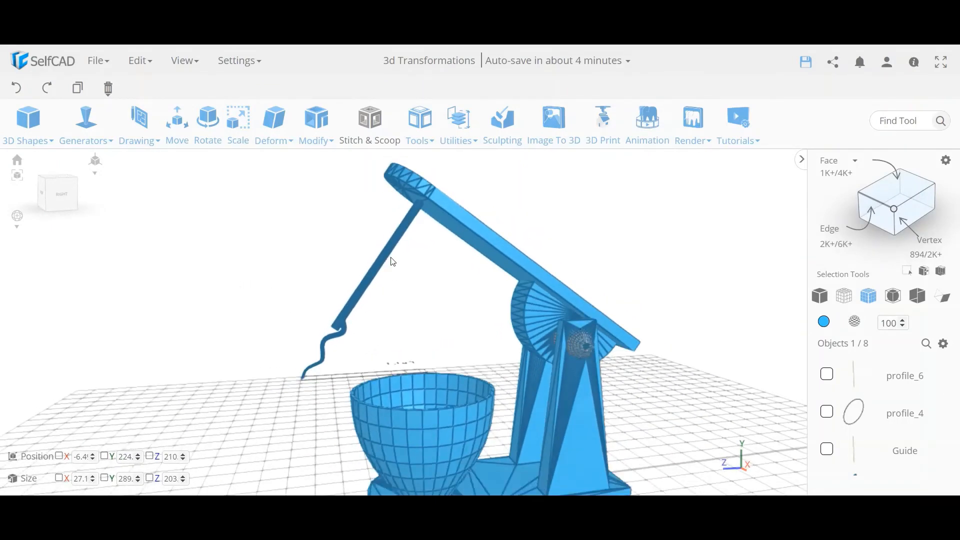
Try rotating the Bit about the vertical axis through its own centre, and undo the rotation.
{"action": "left_click", "coordinate": [393, 262]}
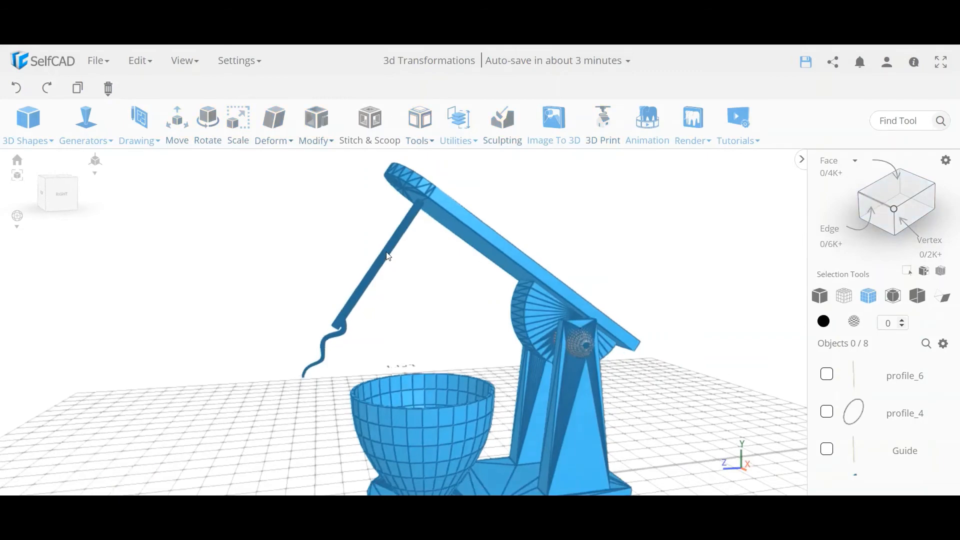
{"action": "left_click", "coordinate": [370, 267]}
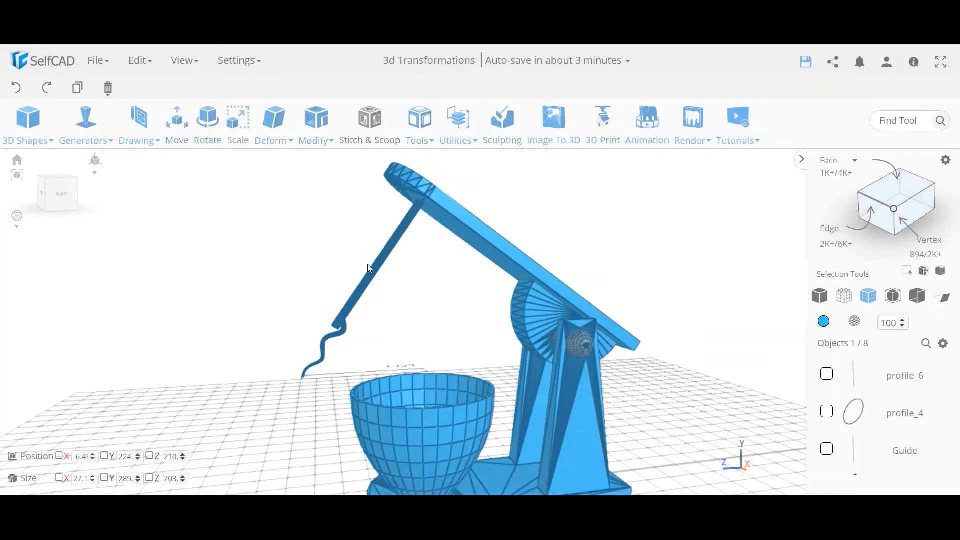
{"action": "left_click", "coordinate": [208, 122]}
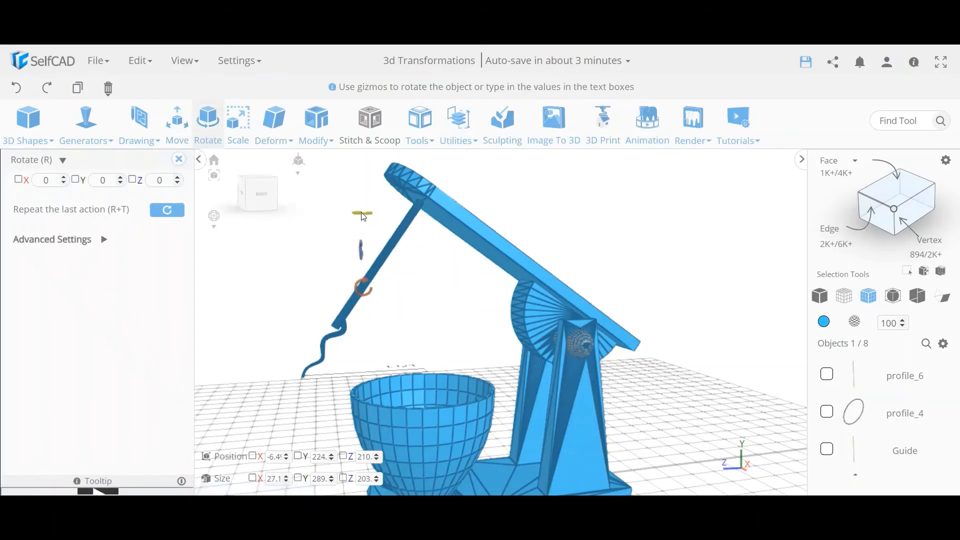
{"action": "left_click_drag", "start_coordinate": [364, 216], "coordinate": [368, 213]}
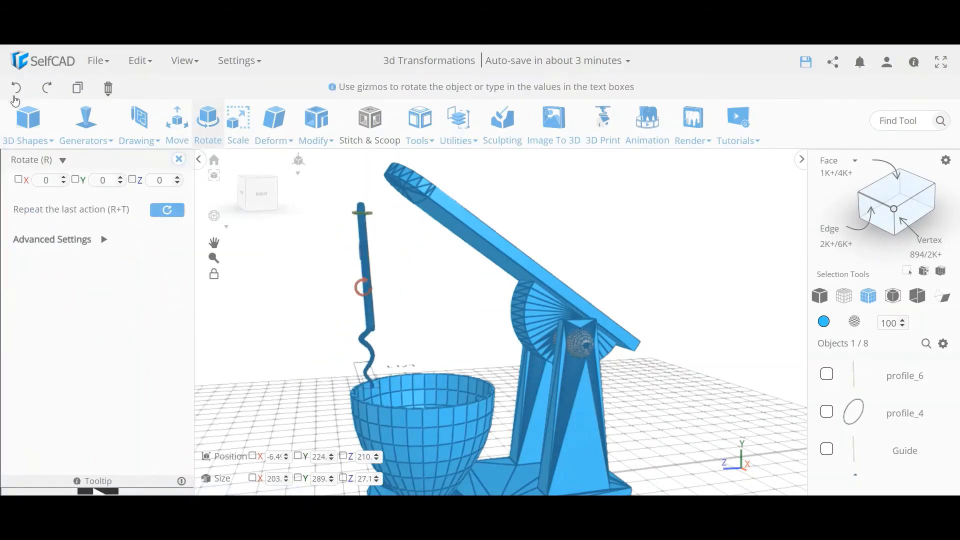
{"action": "left_click", "coordinate": [15, 97]}
Try placing the Rotate tool's gizmo manually near the Top's raised end.
{"action": "right_click_drag", "start_coordinate": [382, 230], "coordinate": [415, 296]}
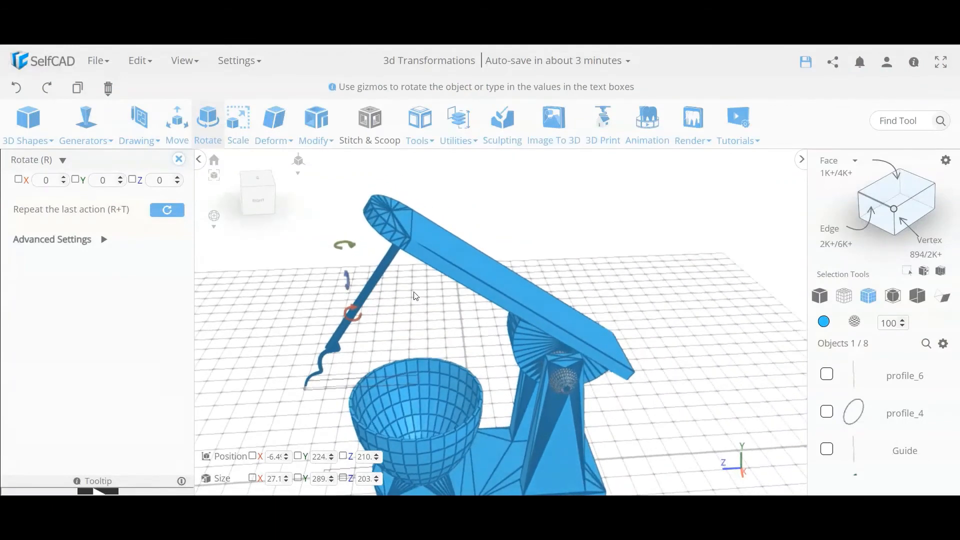
{"action": "left_click", "coordinate": [103, 240]}
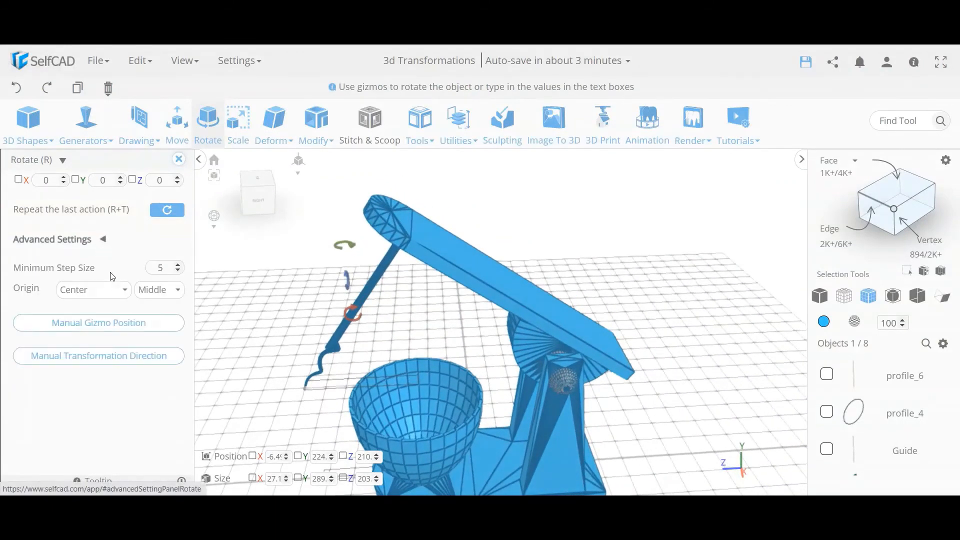
{"action": "left_click", "coordinate": [140, 324]}
{"action": "left_click", "coordinate": [377, 341]}
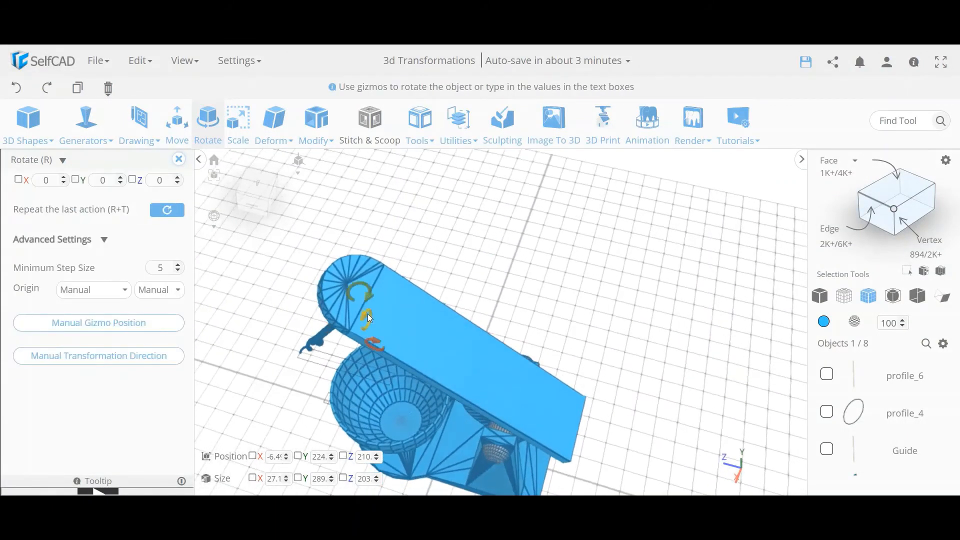
{"action": "left_click", "coordinate": [120, 330]}
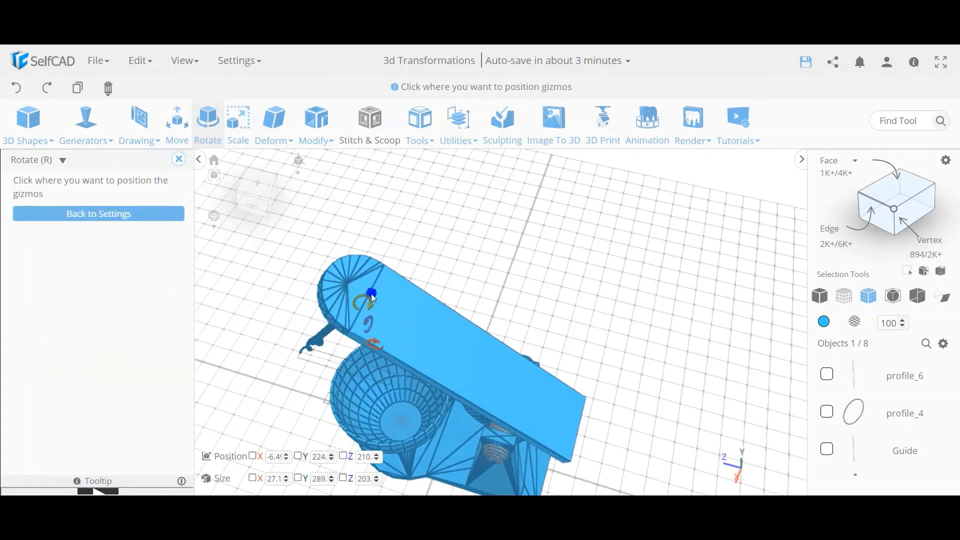
{"action": "left_click_drag", "start_coordinate": [248, 346], "coordinate": [362, 309]}
{"action": "left_click", "coordinate": [364, 314]}
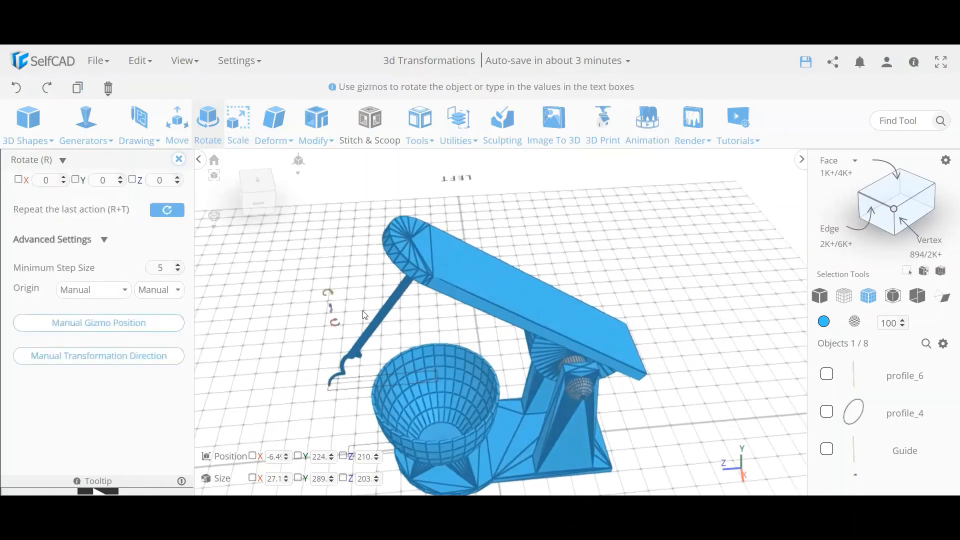
Reposition the Rotate gizmo manually on the upper face of the Top's rounded end, above the Bit.
{"action": "left_click_drag", "start_coordinate": [433, 264], "coordinate": [305, 339]}
{"action": "left_click", "coordinate": [177, 323]}
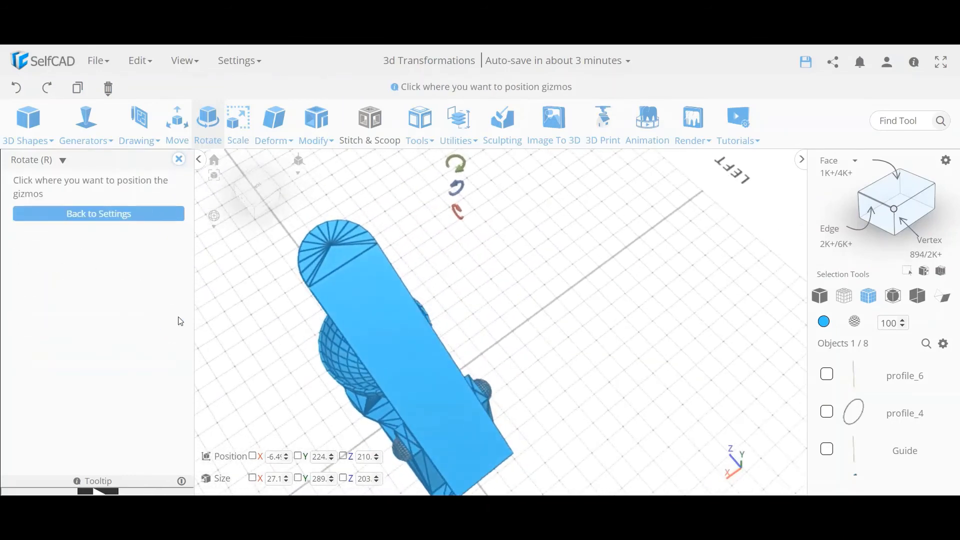
{"action": "left_click", "coordinate": [344, 270]}
Try rotating the Bit about the vertical axis at the new gizmo position, and undo both rotations.
{"action": "left_click_drag", "start_coordinate": [344, 270], "coordinate": [350, 224]}
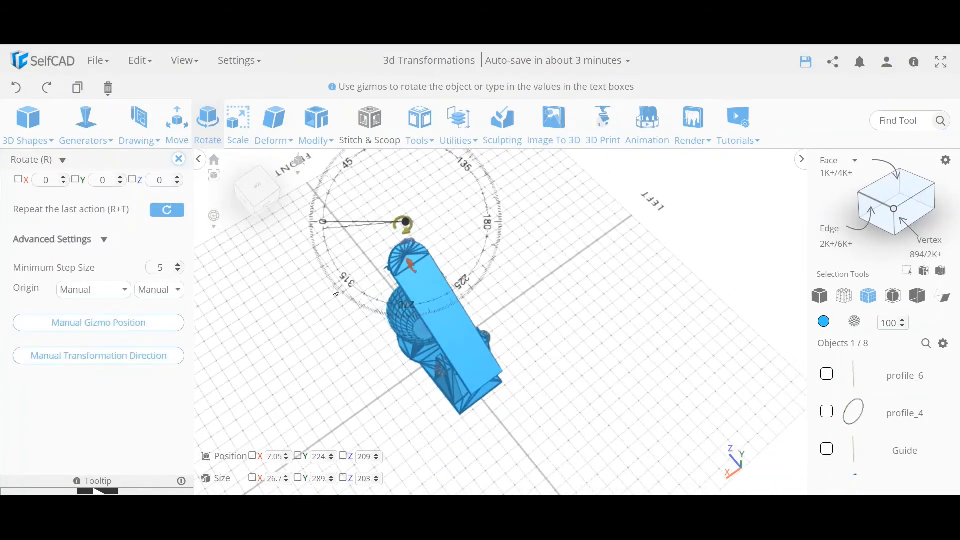
{"action": "left_click_drag", "start_coordinate": [331, 336], "coordinate": [477, 304]}
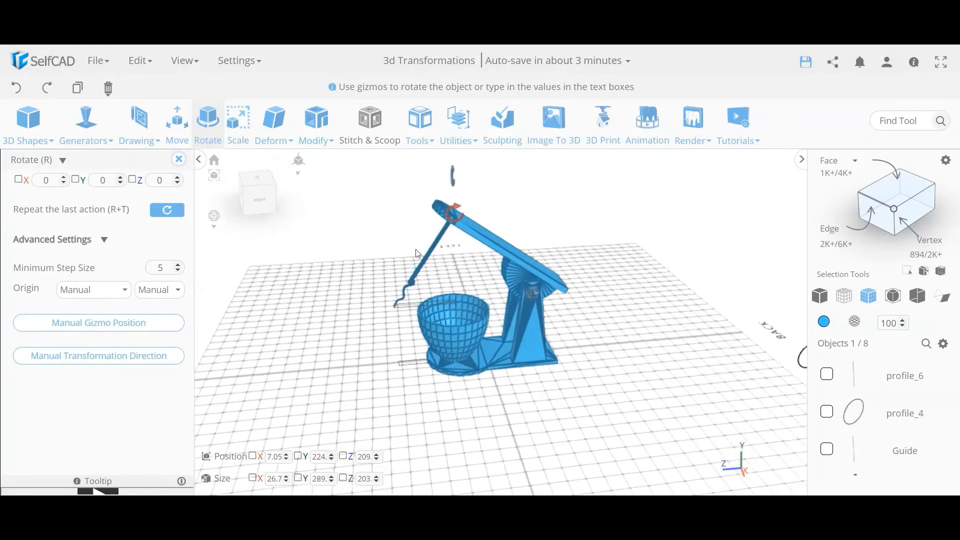
{"action": "left_click_drag", "start_coordinate": [491, 199], "coordinate": [373, 240]}
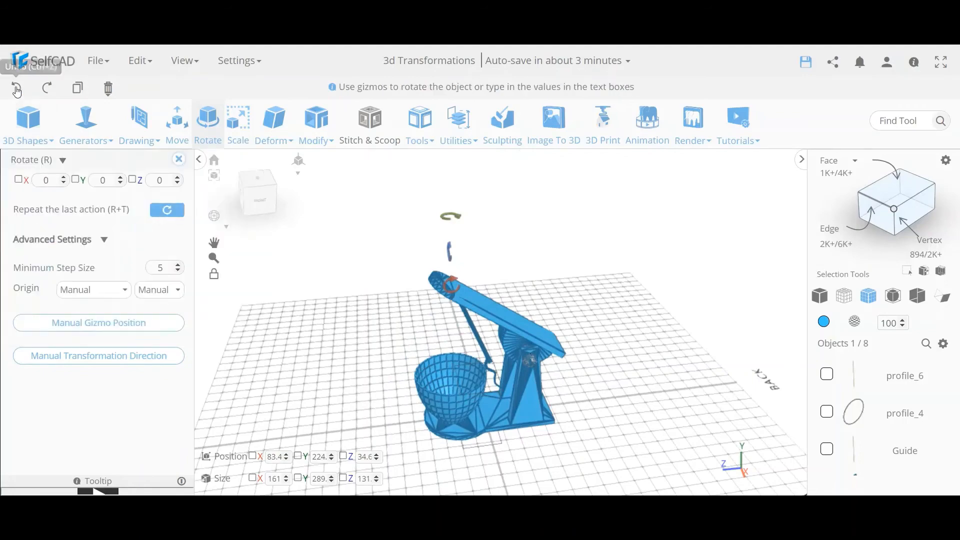
{"action": "left_click", "coordinate": [16, 90]}
{"action": "left_click", "coordinate": [16, 90]}
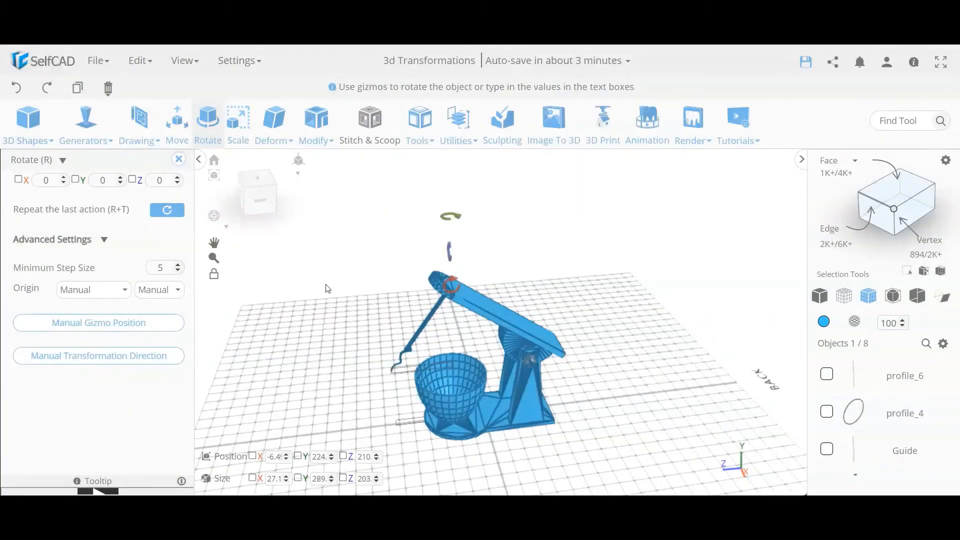
Set the Rotate tool's manual transformation direction to follow the Top's slope.
{"action": "left_click_drag", "start_coordinate": [327, 289], "coordinate": [365, 294]}
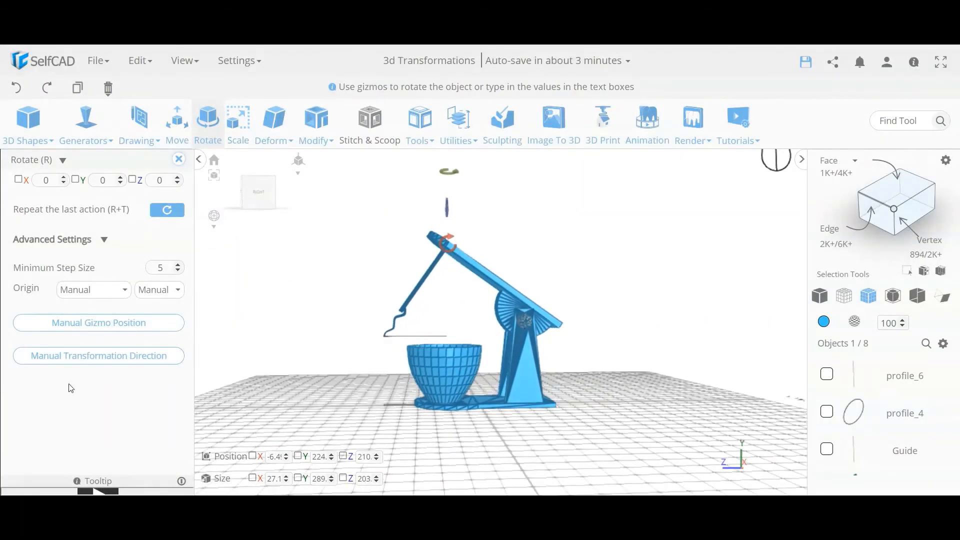
{"action": "left_click", "coordinate": [107, 363]}
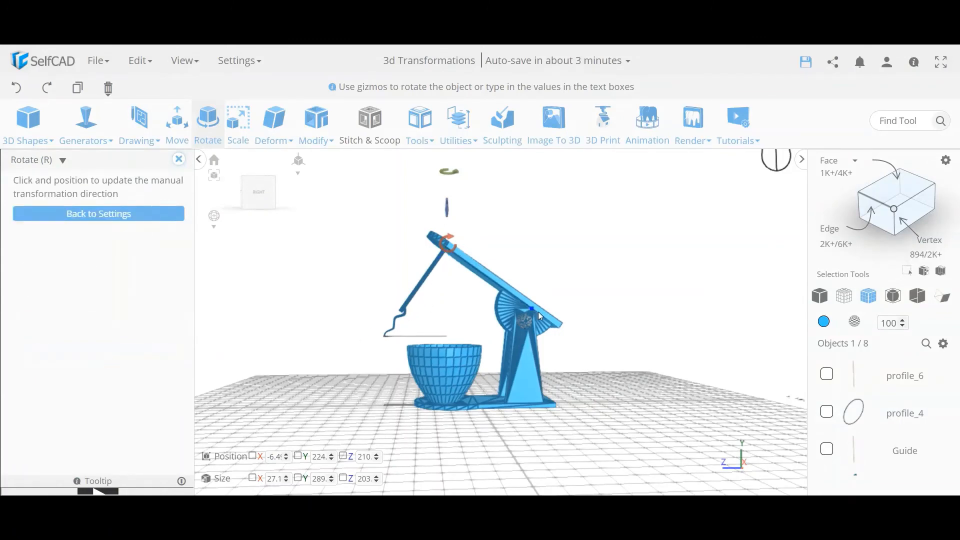
{"action": "left_click", "coordinate": [559, 329]}
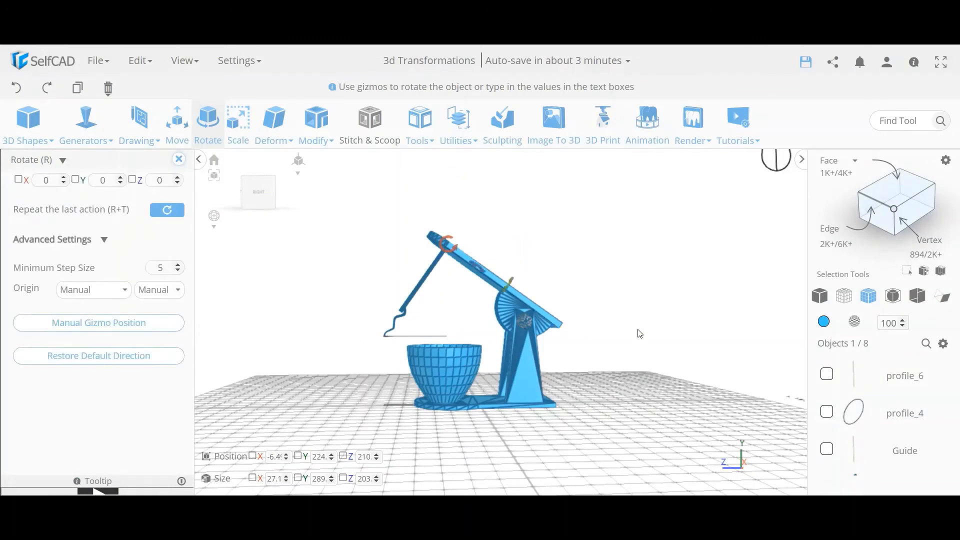
Rotate the Bit slightly sideways about the custom axis running along the Top's slope.
{"action": "left_click_drag", "start_coordinate": [652, 331], "coordinate": [634, 355]}
{"action": "left_click_drag", "start_coordinate": [452, 310], "coordinate": [637, 315]}
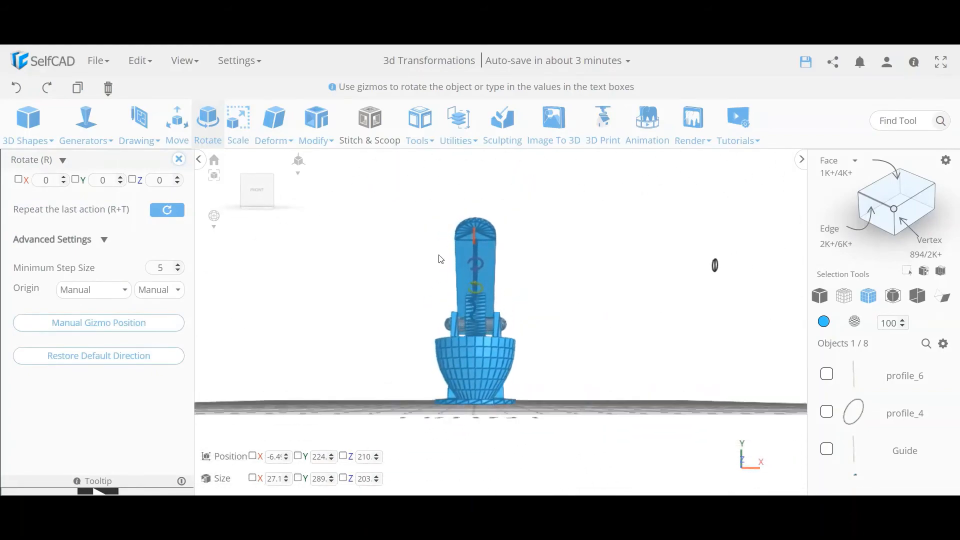
{"action": "left_click_drag", "start_coordinate": [473, 263], "coordinate": [420, 264]}
{"action": "left_click_drag", "start_coordinate": [583, 302], "coordinate": [229, 282]}
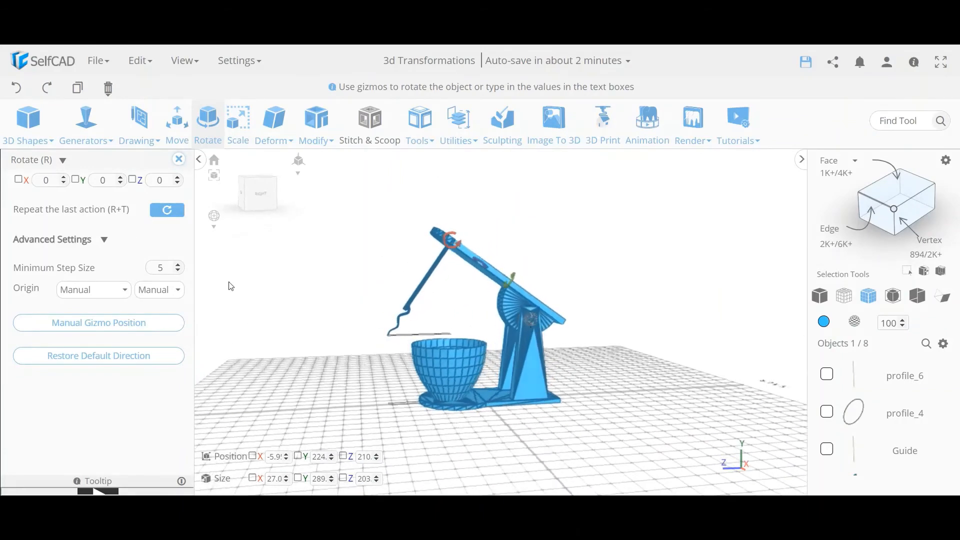
Try stretching the Bit along Y to about 321.58 with Scale, and undo the change.
{"action": "left_click", "coordinate": [237, 129]}
{"action": "scroll", "coordinate": [429, 258], "scroll_direction": "up", "scroll_amount": 3}
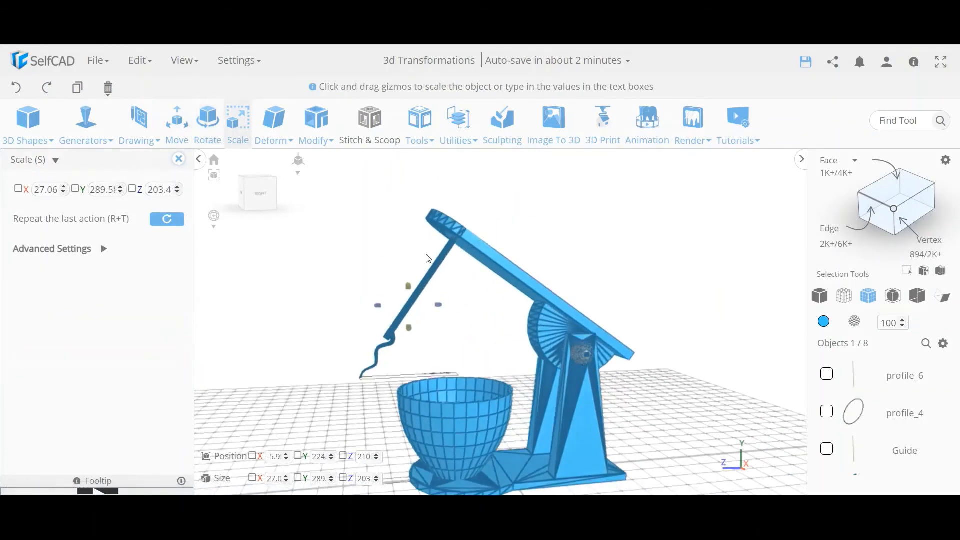
{"action": "left_click_drag", "start_coordinate": [408, 287], "coordinate": [408, 279]}
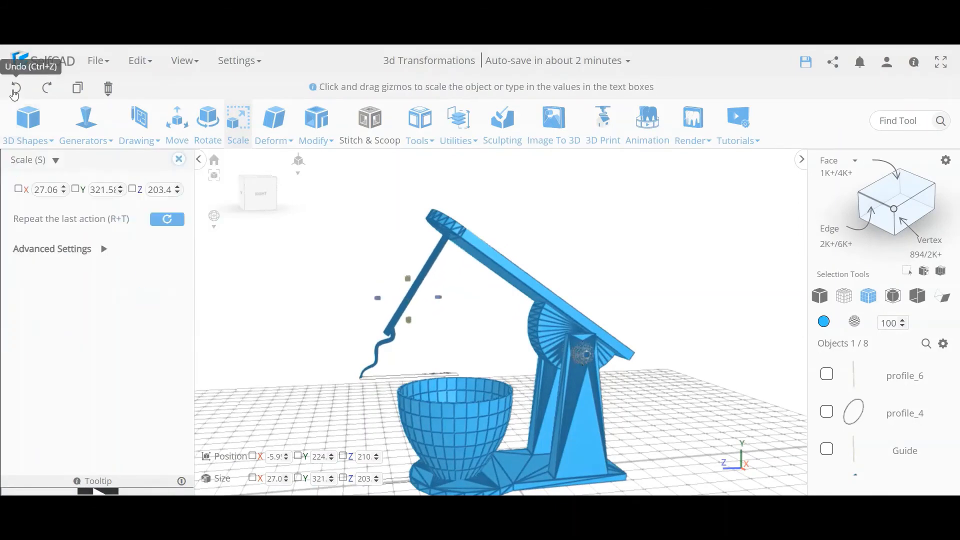
{"action": "left_click", "coordinate": [16, 88]}
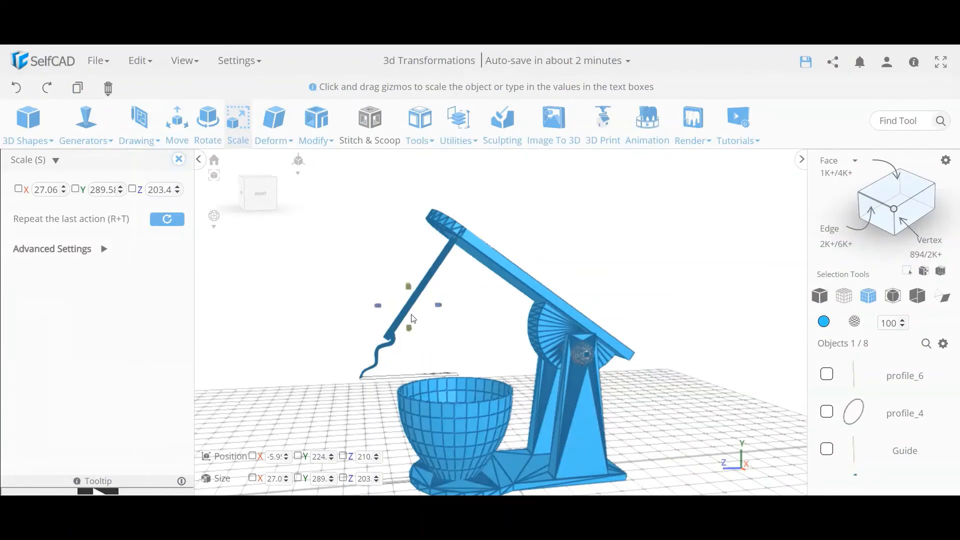
Show Scale's advanced settings and isolate the Bit so that all other objects are hidden.
{"action": "left_click", "coordinate": [103, 250]}
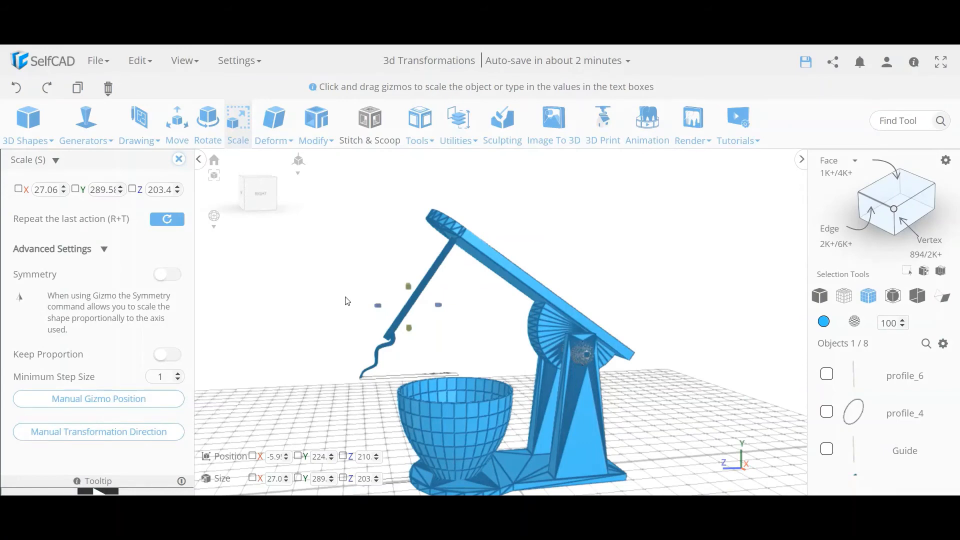
{"action": "right_click_drag", "start_coordinate": [348, 302], "coordinate": [316, 315]}
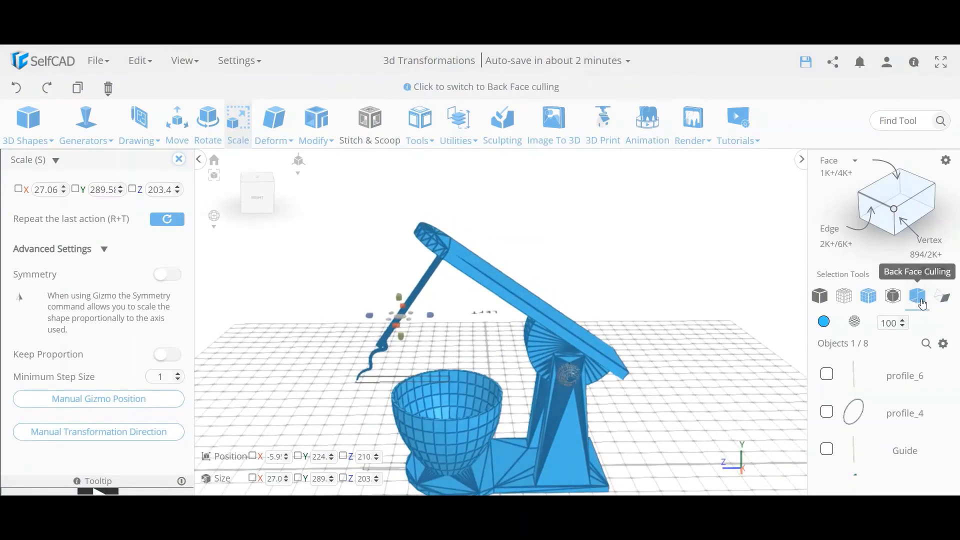
{"action": "left_click", "coordinate": [945, 345]}
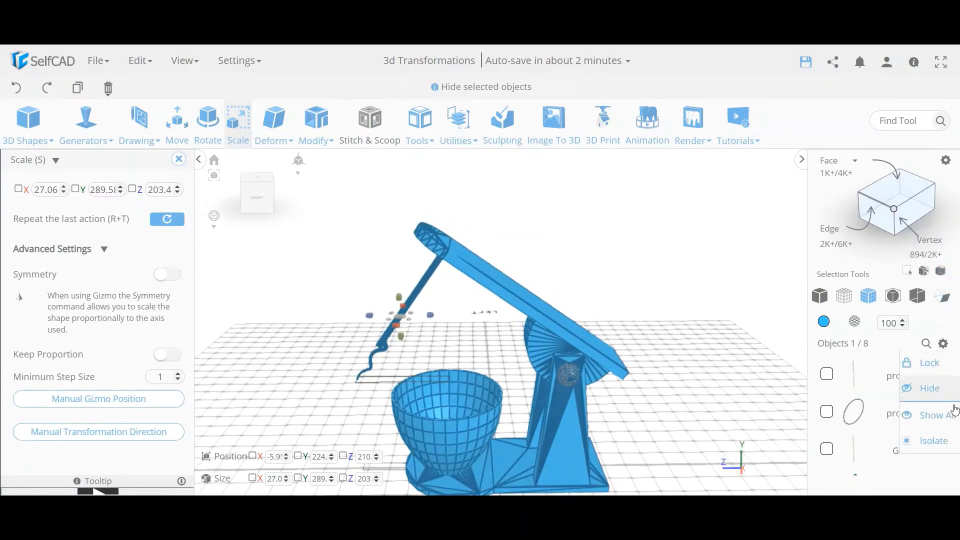
{"action": "left_click", "coordinate": [942, 442]}
{"action": "right_click_drag", "start_coordinate": [563, 360], "coordinate": [495, 365]}
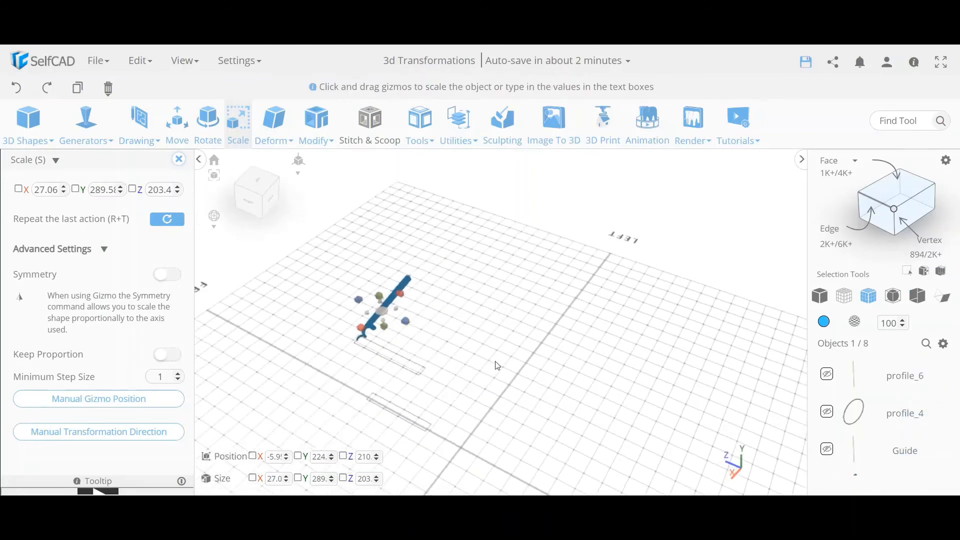
Select the polygons of the rod's end face and try moving them inward along the rod with Local Transformation enabled.
{"action": "left_click", "coordinate": [835, 173]}
{"action": "scroll", "coordinate": [401, 267], "scroll_direction": "up", "scroll_amount": 5}
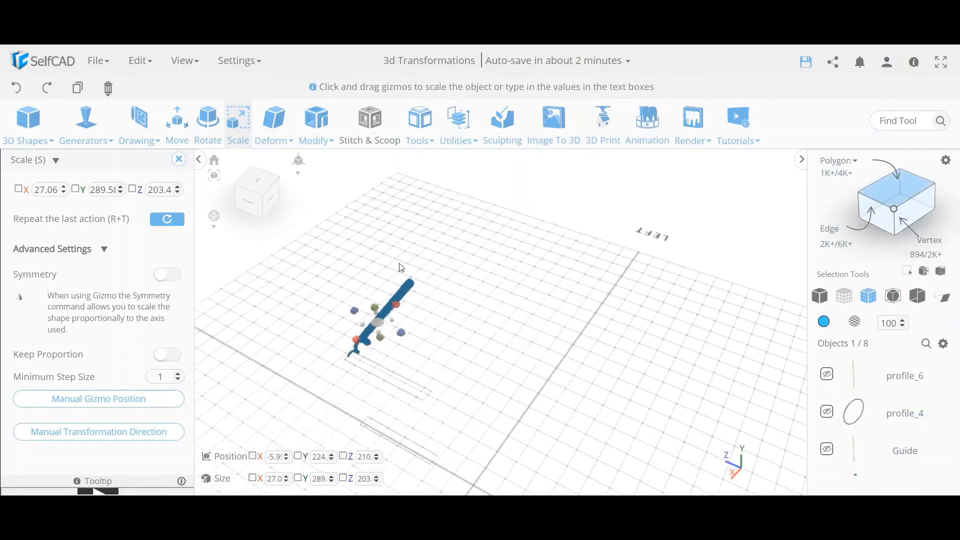
{"action": "left_click", "coordinate": [421, 316]}
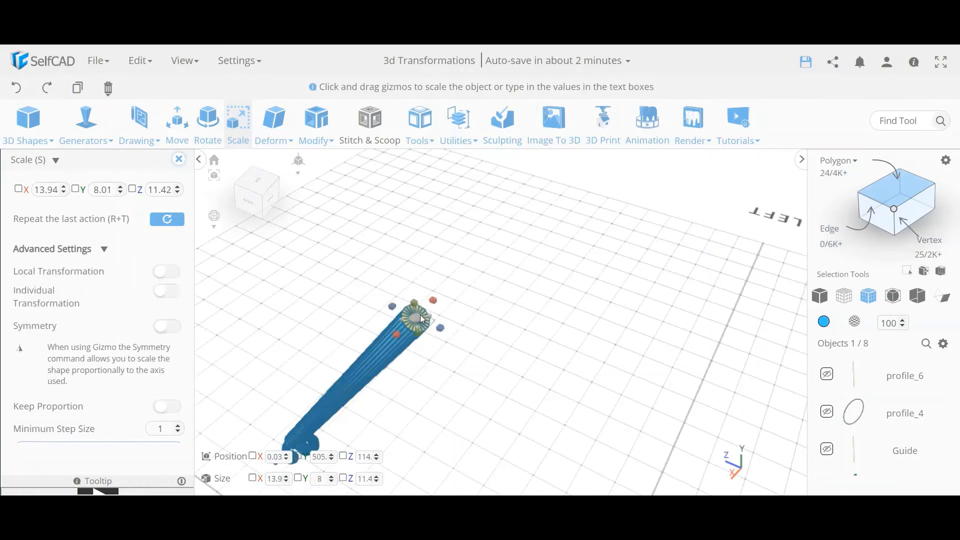
{"action": "left_click", "coordinate": [181, 124]}
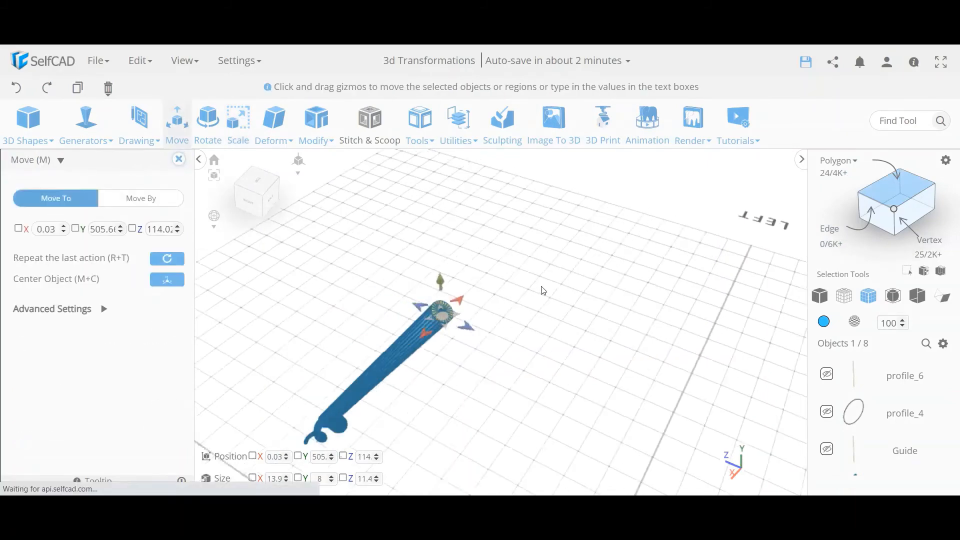
{"action": "left_click", "coordinate": [103, 310]}
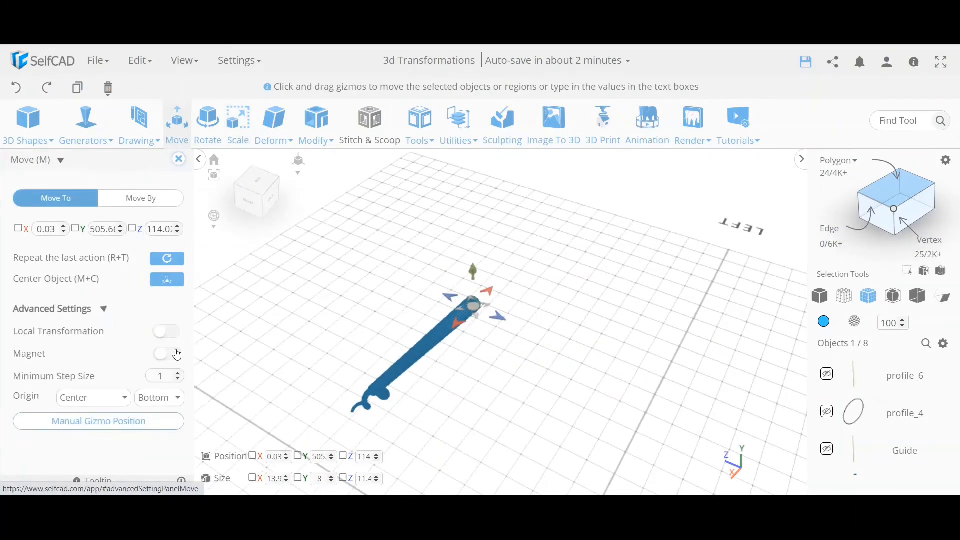
{"action": "left_click", "coordinate": [171, 336]}
{"action": "left_click_drag", "start_coordinate": [508, 356], "coordinate": [556, 343]}
{"action": "left_click_drag", "start_coordinate": [568, 189], "coordinate": [498, 258]}
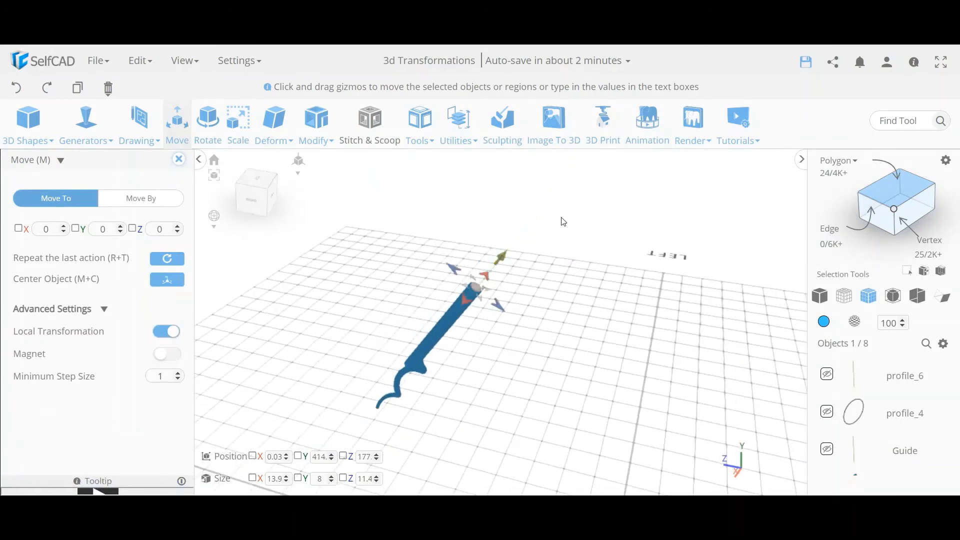
Undo the end-face move, the polygon selection and the isolation of the Bit.
{"action": "left_click", "coordinate": [16, 88]}
{"action": "left_click", "coordinate": [16, 89]}
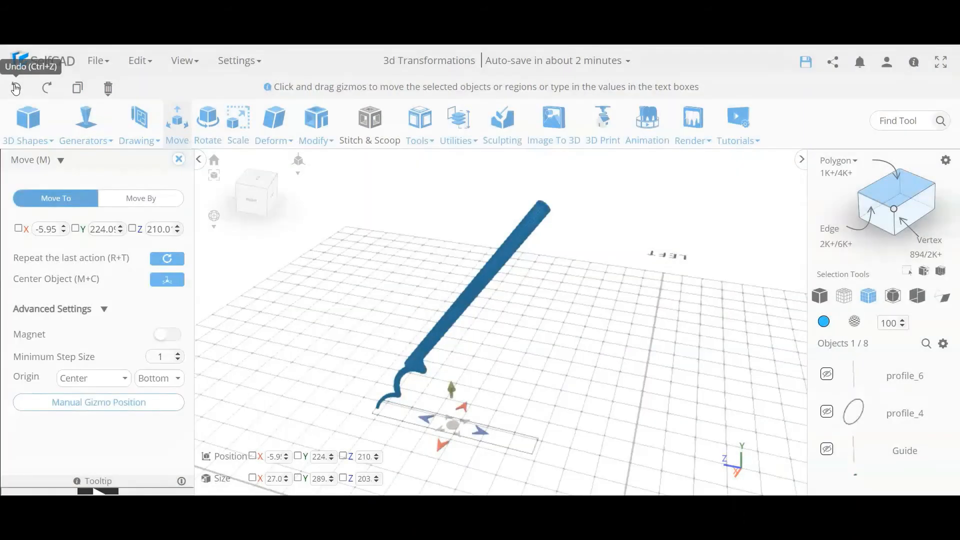
{"action": "left_click", "coordinate": [15, 89]}
{"action": "left_click_drag", "start_coordinate": [315, 339], "coordinate": [363, 316]}
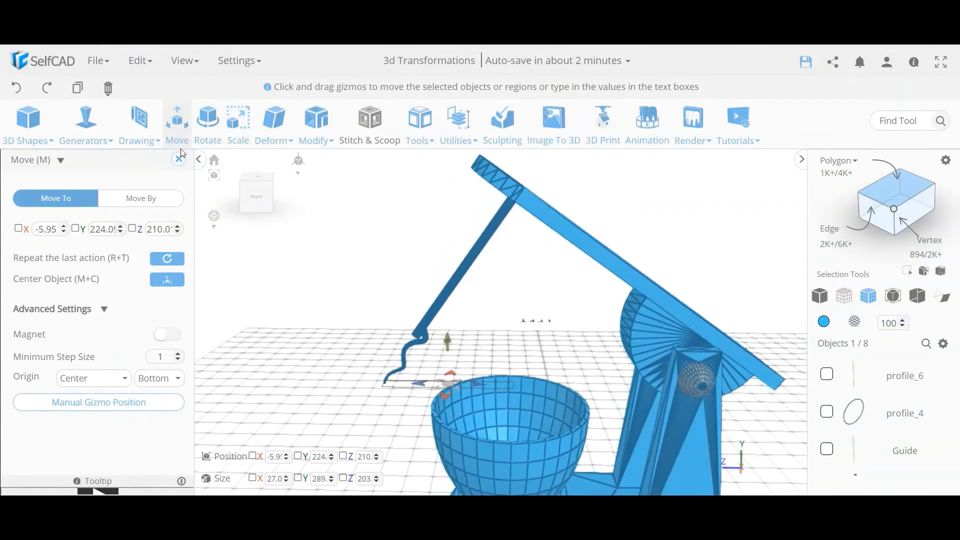
Open Scale for the Bit and set a manual transformation direction along a long face of its rod.
{"action": "left_click", "coordinate": [233, 129]}
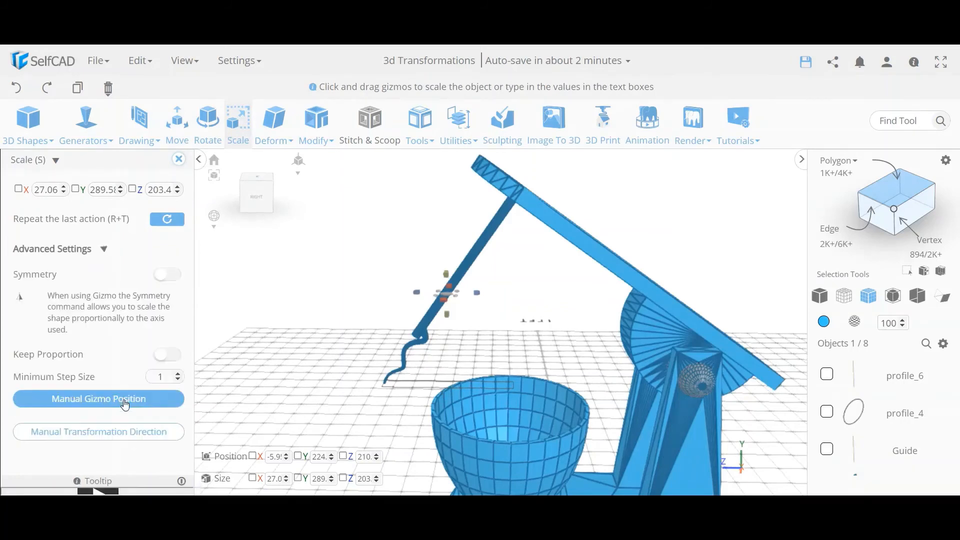
{"action": "left_click", "coordinate": [125, 433]}
{"action": "scroll", "coordinate": [421, 314], "scroll_direction": "up", "scroll_amount": 5}
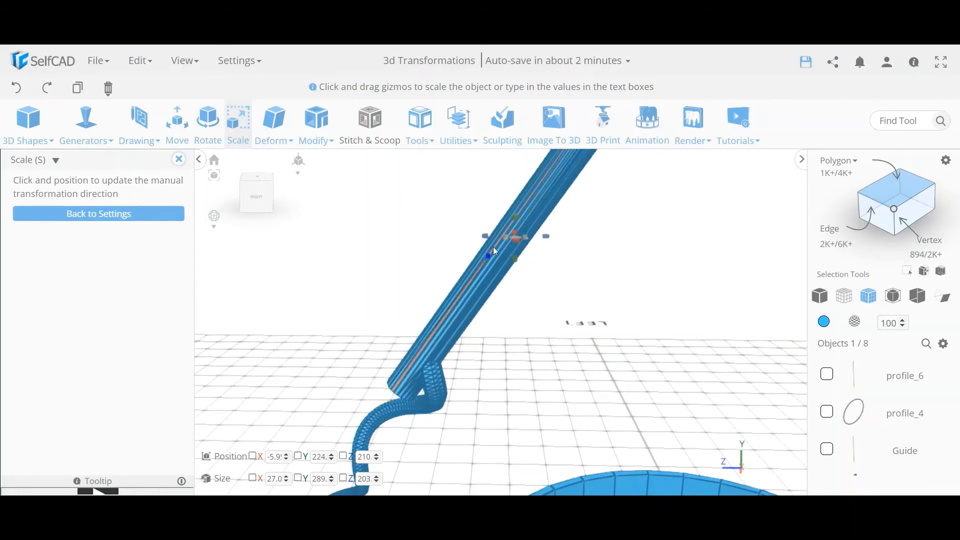
{"action": "scroll", "coordinate": [534, 197], "scroll_direction": "down", "scroll_amount": 5}
{"action": "right_click_drag", "start_coordinate": [573, 174], "coordinate": [551, 225]}
{"action": "scroll", "coordinate": [551, 292], "scroll_direction": "up", "scroll_amount": 2}
{"action": "scroll", "coordinate": [562, 286], "scroll_direction": "up", "scroll_amount": 6}
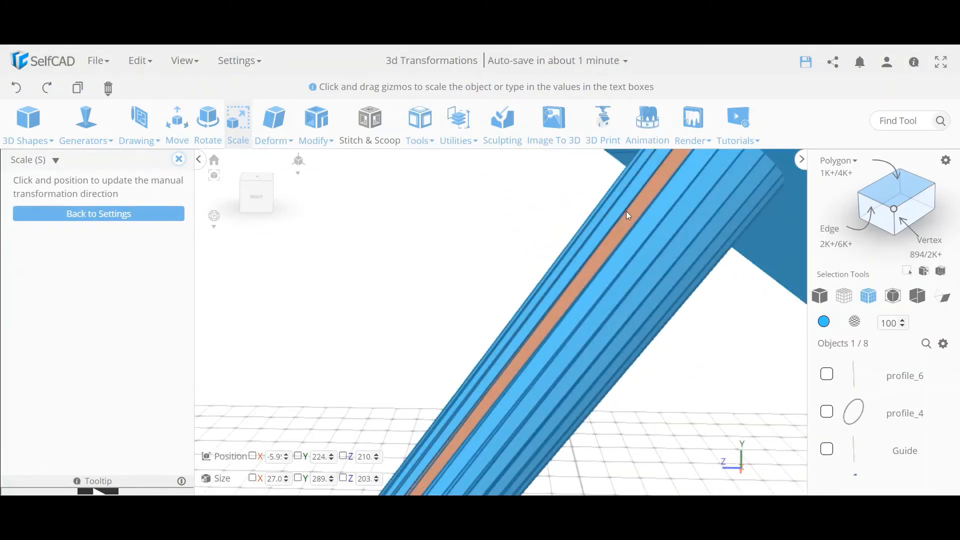
{"action": "left_click", "coordinate": [629, 216]}
{"action": "scroll", "coordinate": [628, 215], "scroll_direction": "down", "scroll_amount": 8}
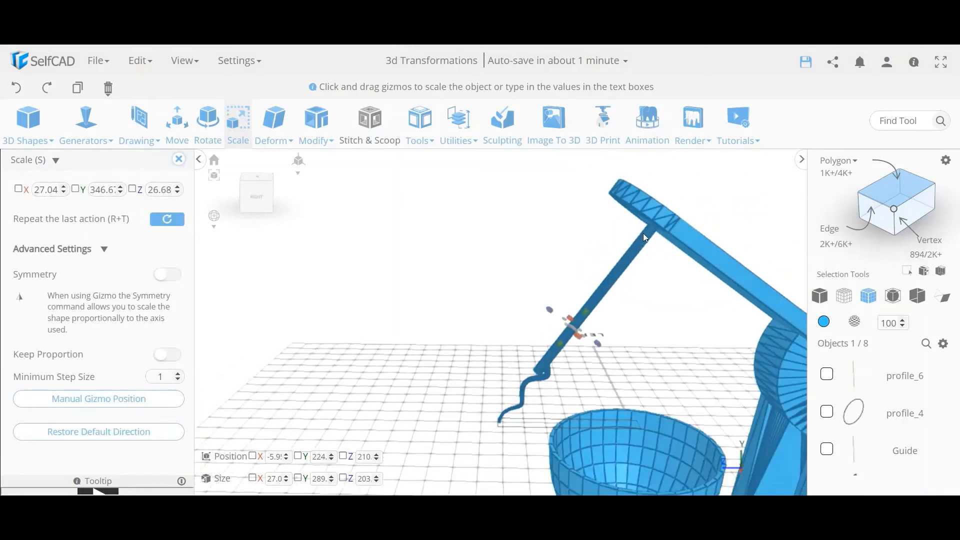
Try shortening the selected polygons on the side of the rod along the custom direction with Scale.
{"action": "scroll", "coordinate": [642, 234], "scroll_direction": "up", "scroll_amount": 6}
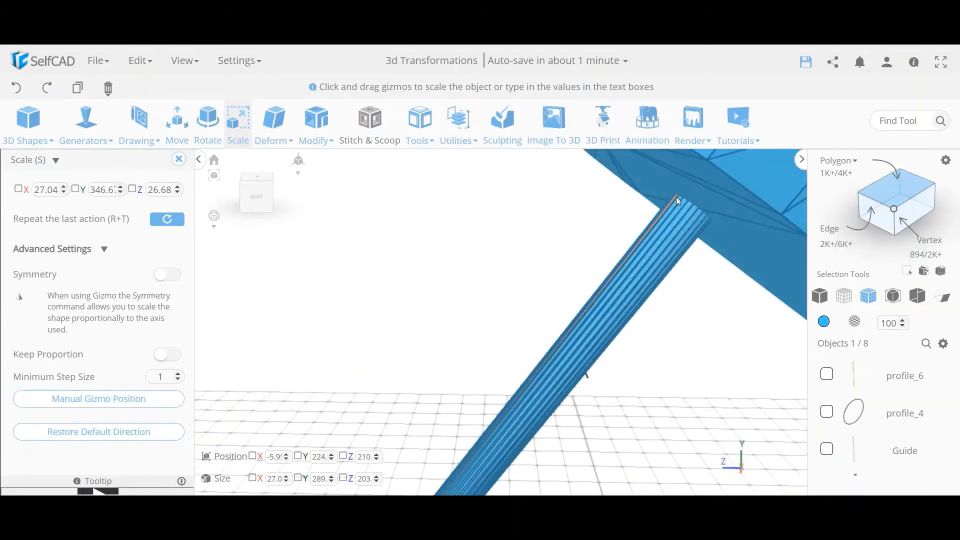
{"action": "left_click", "coordinate": [676, 198]}
{"action": "scroll", "coordinate": [472, 340], "scroll_direction": "down", "scroll_amount": 6}
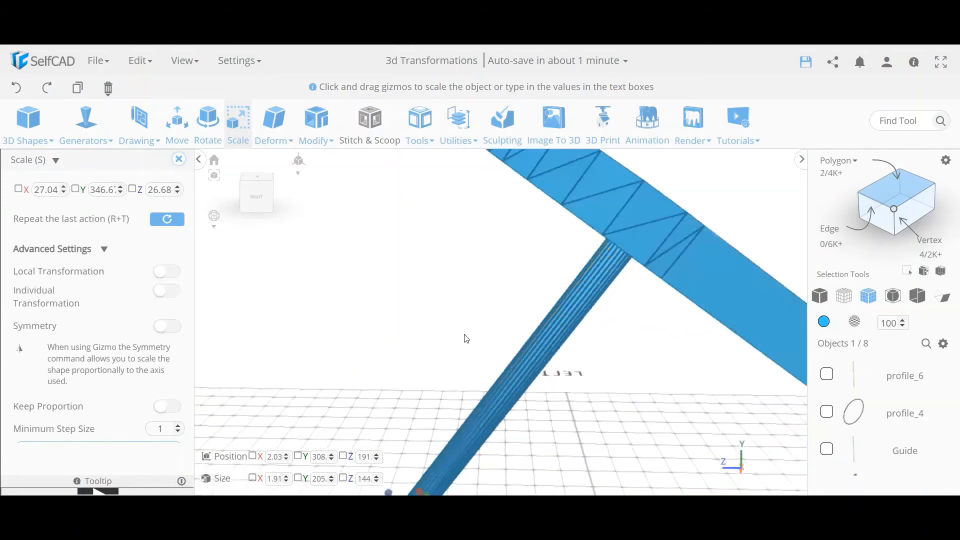
{"action": "left_click_drag", "start_coordinate": [413, 323], "coordinate": [544, 376]}
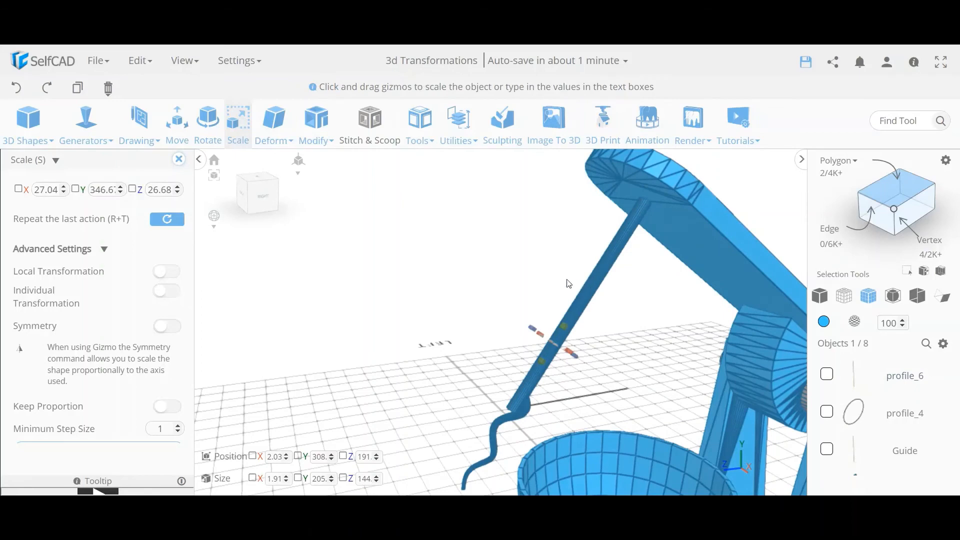
{"action": "left_click_drag", "start_coordinate": [541, 363], "coordinate": [594, 330]}
{"action": "left_click_drag", "start_coordinate": [613, 395], "coordinate": [582, 388]}
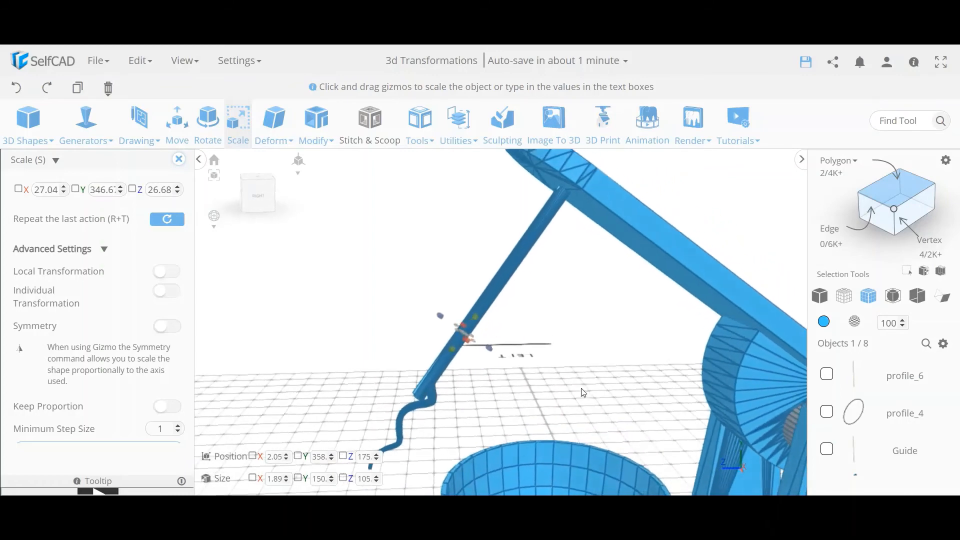
{"action": "left_click_drag", "start_coordinate": [509, 399], "coordinate": [505, 400]}
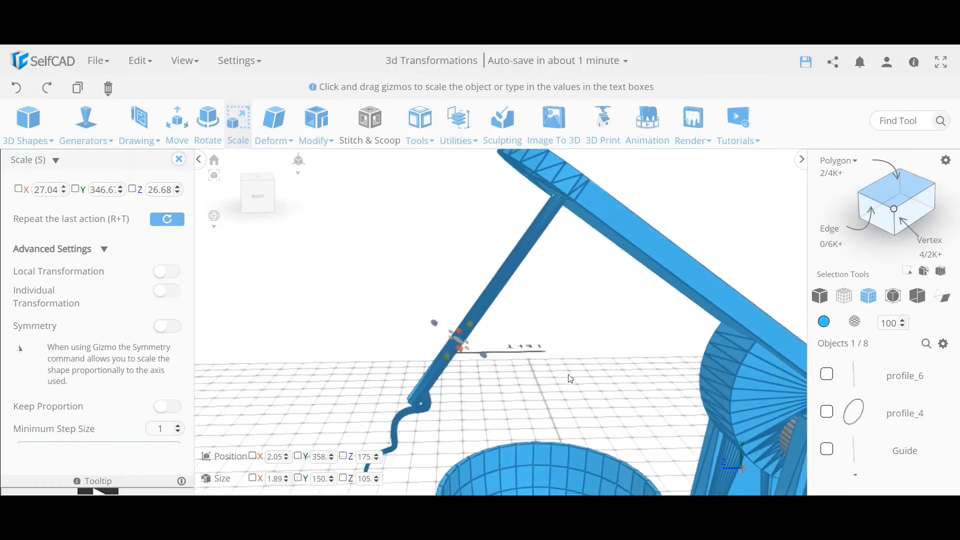
{"action": "left_click_drag", "start_coordinate": [450, 418], "coordinate": [519, 413]}
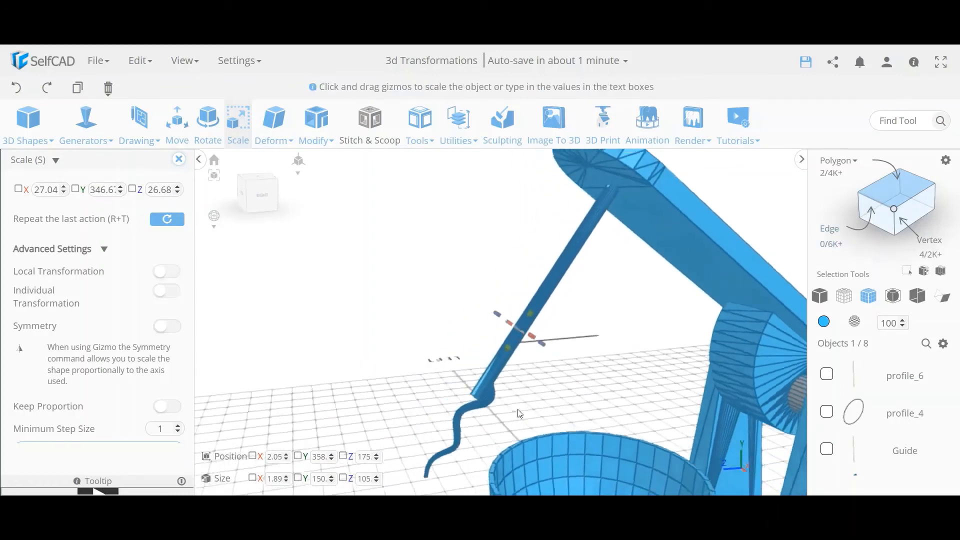
Undo the polygon scaling and selection, stepping through the history until the Bit is selected in its place under the Top.
{"action": "left_click", "coordinate": [13, 90]}
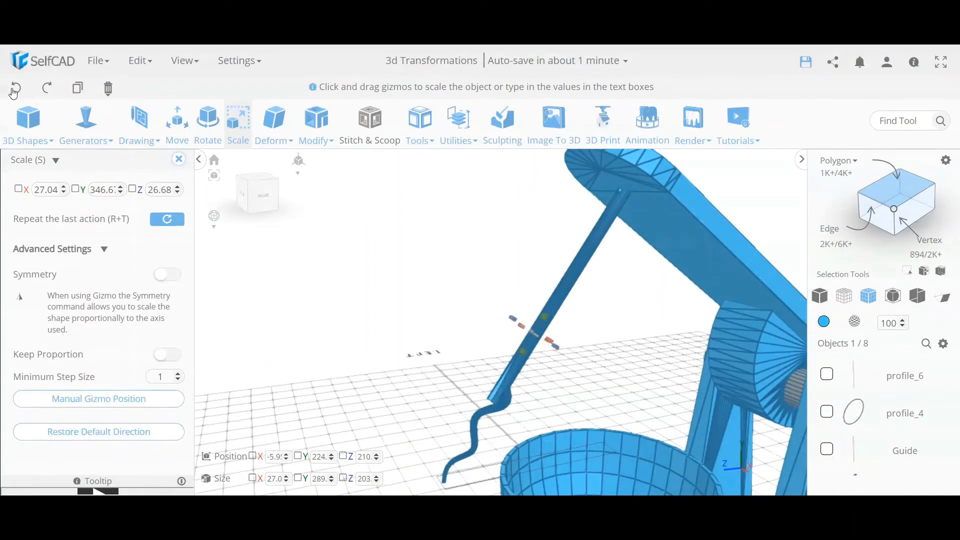
{"action": "left_click", "coordinate": [13, 90]}
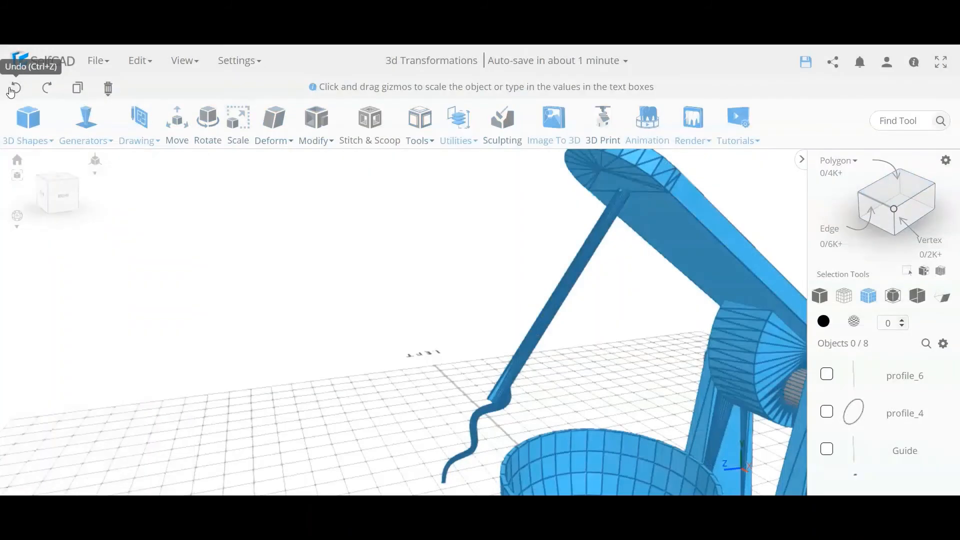
{"action": "left_click_drag", "start_coordinate": [343, 332], "coordinate": [364, 343]}
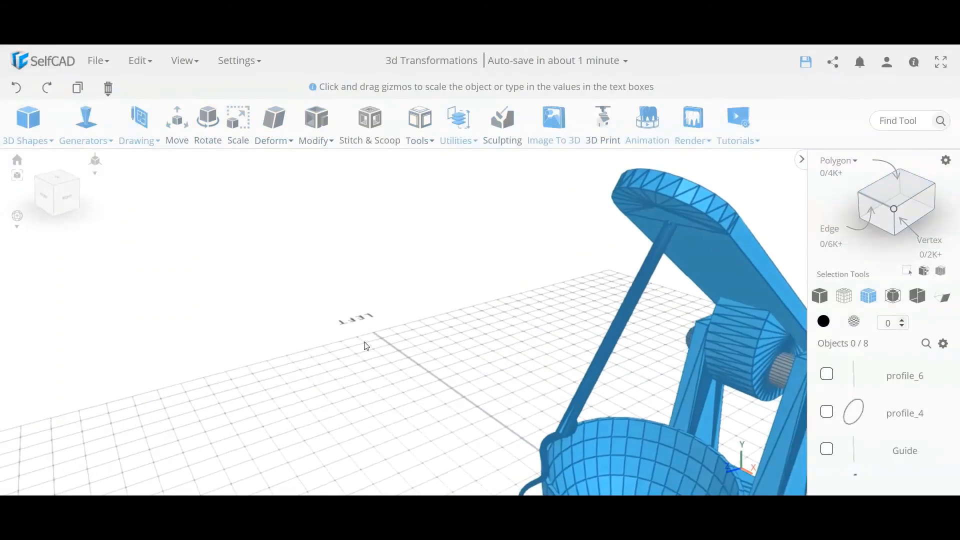
{"action": "left_click", "coordinate": [16, 90]}
{"action": "left_click", "coordinate": [16, 90]}
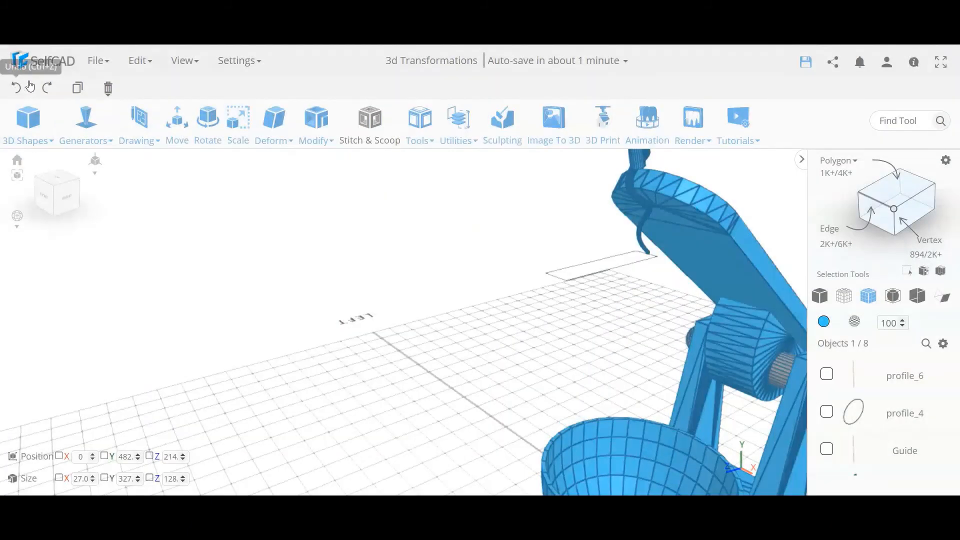
{"action": "left_click", "coordinate": [47, 89]}
Set Scale's manual transformation direction along the Bit's rod, from its lower end to its upper end.
{"action": "left_click_drag", "start_coordinate": [415, 340], "coordinate": [367, 330]}
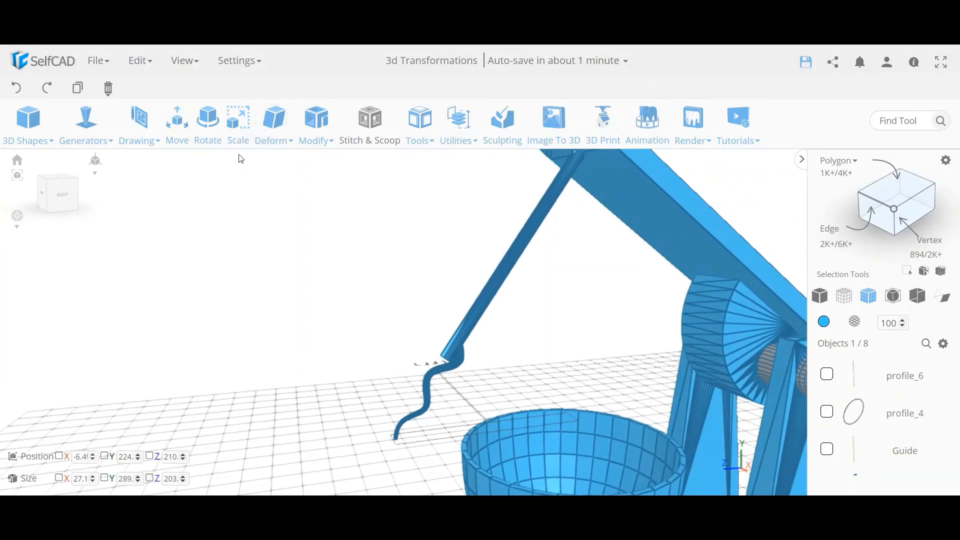
{"action": "left_click", "coordinate": [238, 125]}
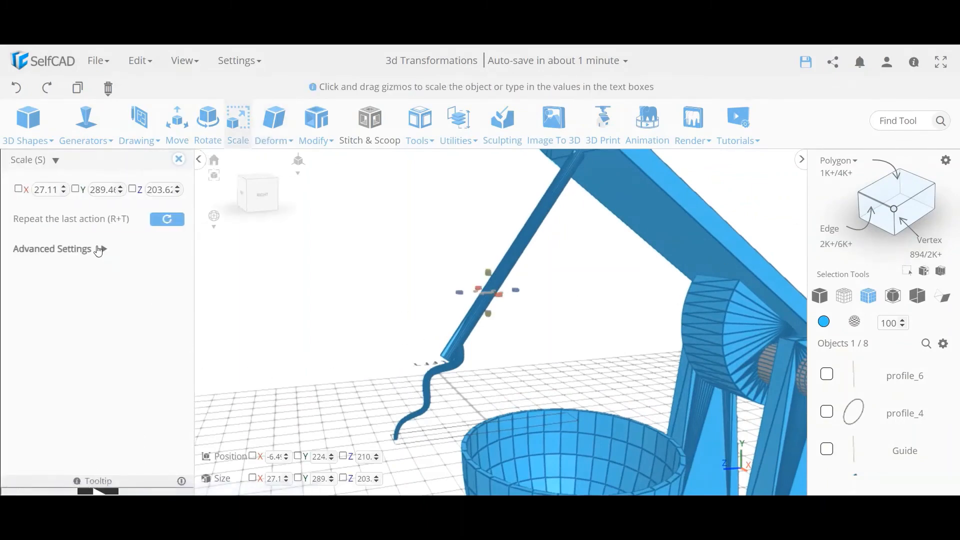
{"action": "left_click", "coordinate": [99, 249]}
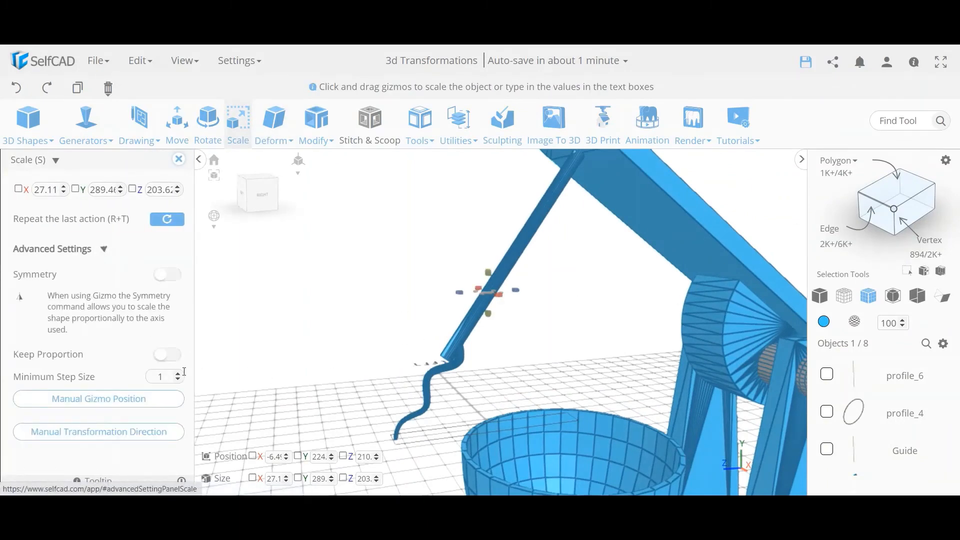
{"action": "left_click", "coordinate": [152, 437]}
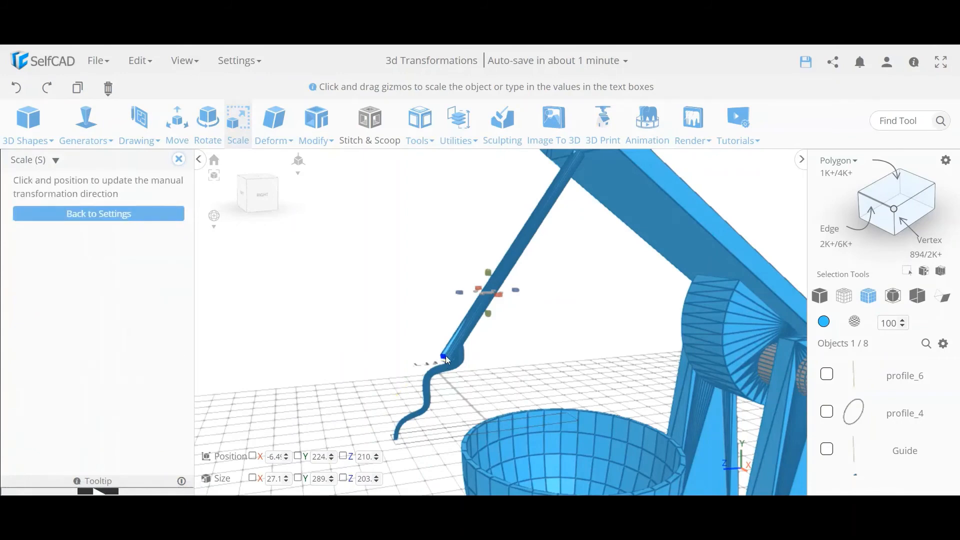
{"action": "left_click", "coordinate": [578, 152]}
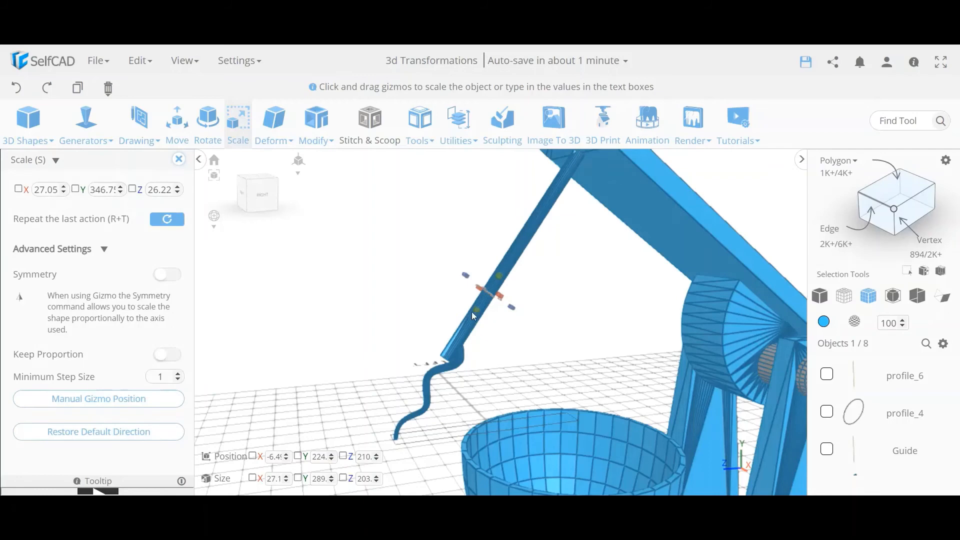
Shorten the Bit along the rod to a Y size of about 224.6 and close Scale.
{"action": "left_click_drag", "start_coordinate": [474, 310], "coordinate": [521, 231]}
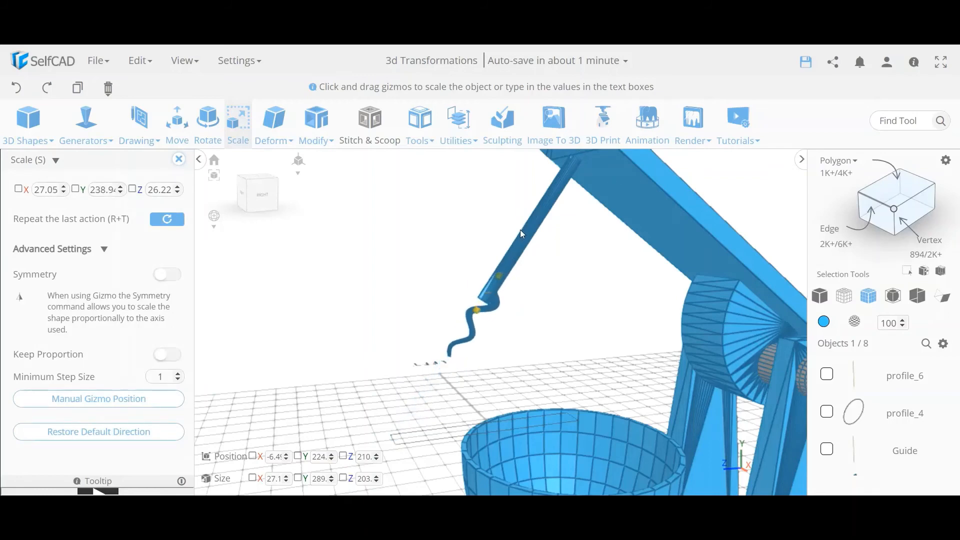
{"action": "mouse_move", "coordinate": [575, 280]}
{"action": "left_mouse_down"}
{"action": "mouse_move", "coordinate": [583, 296]}
{"action": "mouse_move", "coordinate": [574, 293]}
{"action": "left_mouse_up"}
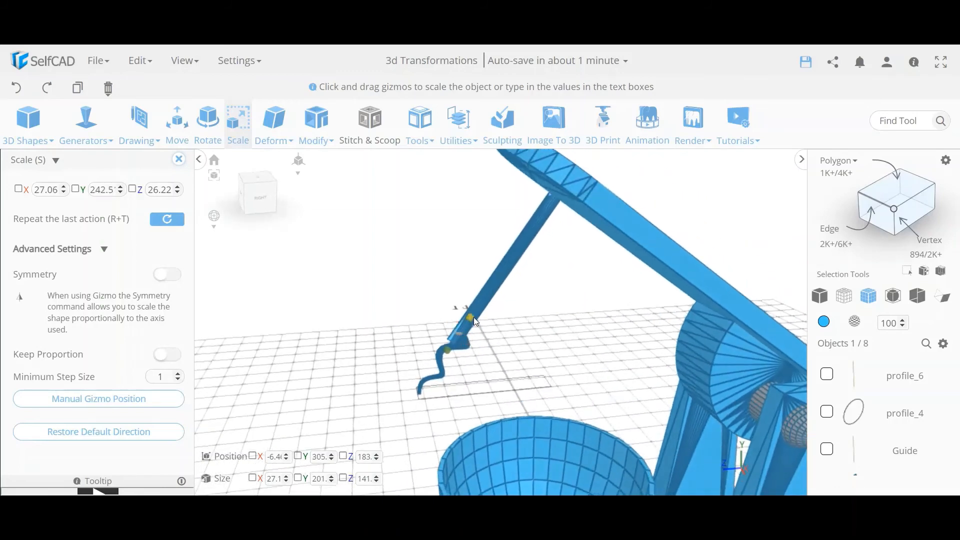
{"action": "left_click_drag", "start_coordinate": [473, 317], "coordinate": [484, 314]}
{"action": "left_click_drag", "start_coordinate": [542, 339], "coordinate": [527, 342]}
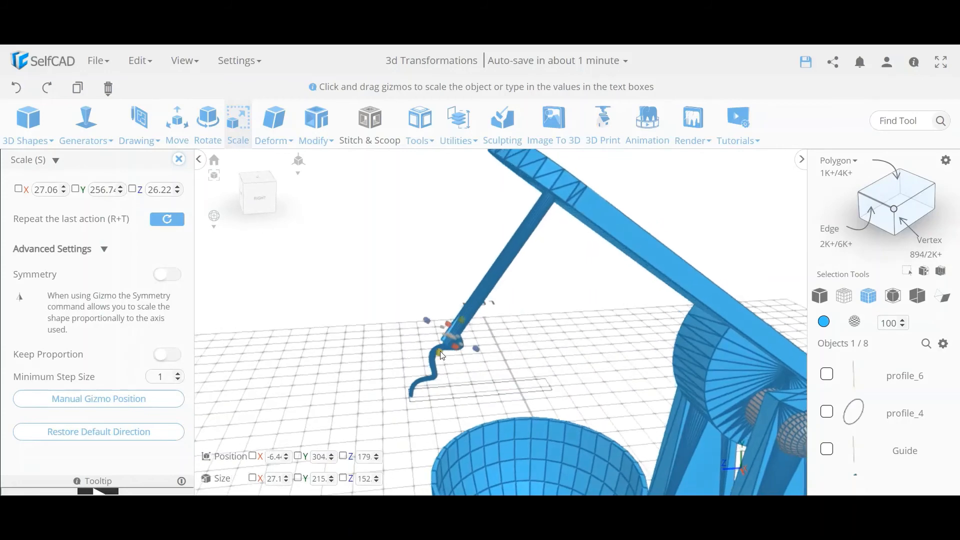
{"action": "left_click_drag", "start_coordinate": [440, 351], "coordinate": [458, 334]}
{"action": "scroll", "coordinate": [562, 356], "scroll_direction": "down", "scroll_amount": 5}
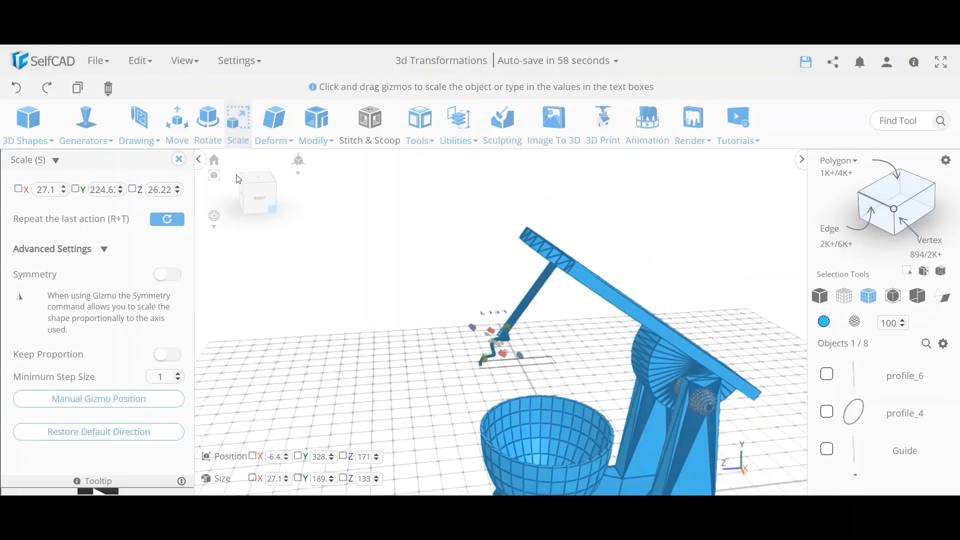
{"action": "left_click", "coordinate": [179, 159]}
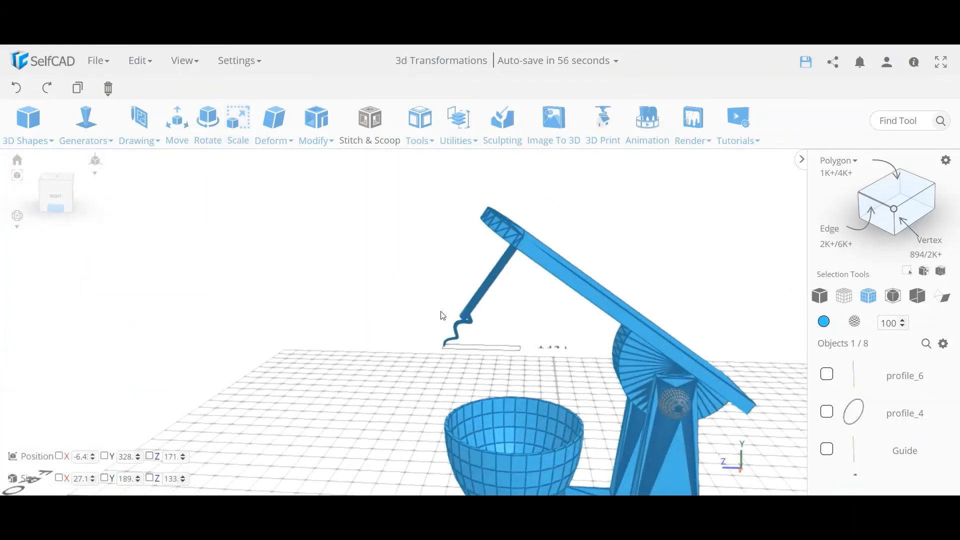
Select the Top together with the Bit, try rotating both about X from the default origin, and undo the rotation.
{"action": "left_click_drag", "start_coordinate": [415, 331], "coordinate": [416, 324]}
{"action": "right_click_drag", "start_coordinate": [567, 358], "coordinate": [547, 349]}
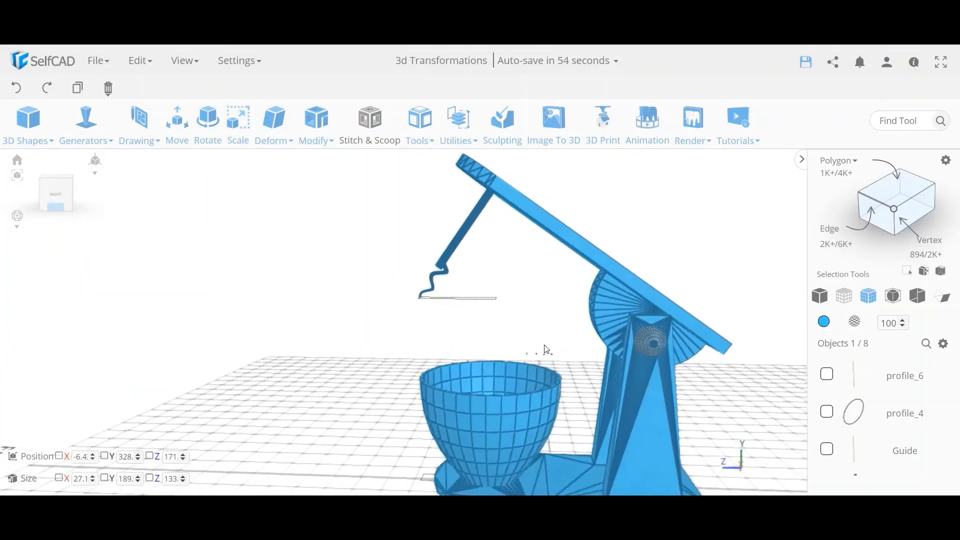
{"action": "scroll", "coordinate": [536, 345], "scroll_direction": "down", "scroll_amount": 2}
{"action": "left_click", "coordinate": [530, 236], "text": "shift"}
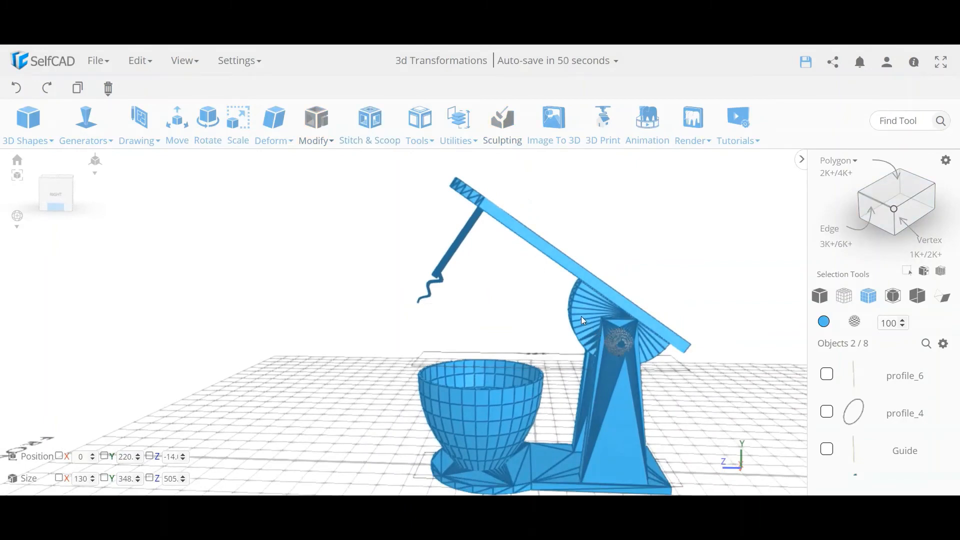
{"action": "scroll", "coordinate": [890, 425], "scroll_direction": "down", "scroll_amount": 4}
{"action": "scroll", "coordinate": [875, 439], "scroll_direction": "up", "scroll_amount": 4}
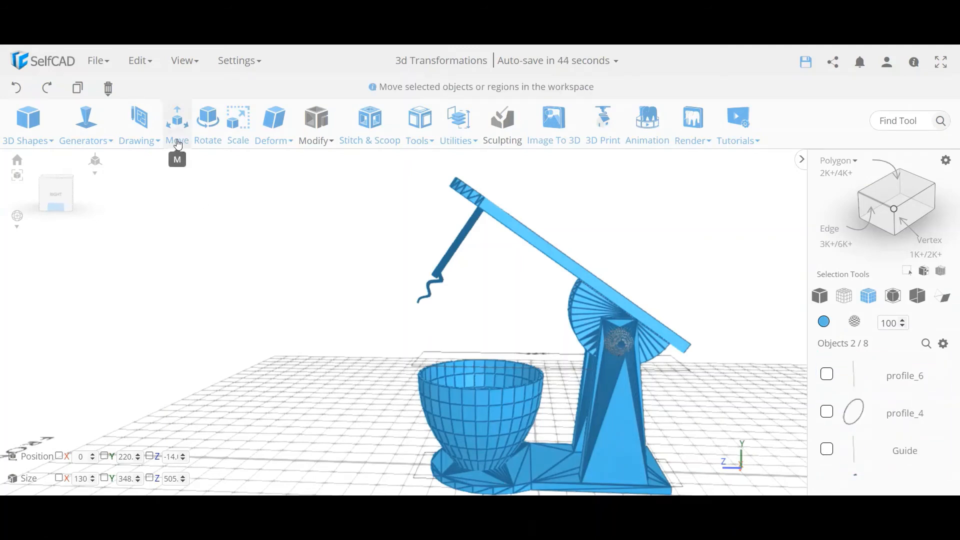
{"action": "left_click", "coordinate": [208, 131]}
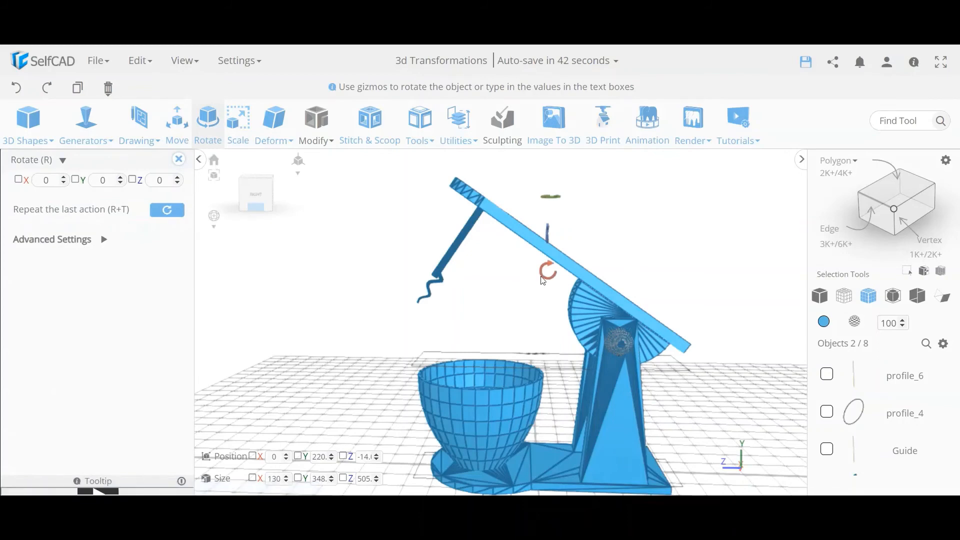
{"action": "left_click_drag", "start_coordinate": [548, 270], "coordinate": [558, 301]}
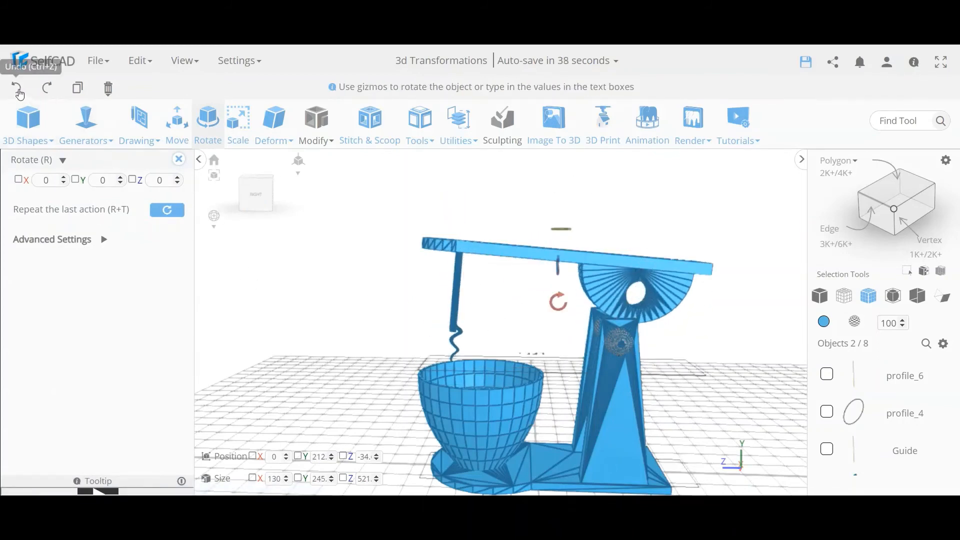
{"action": "left_click", "coordinate": [18, 90]}
Reposition the Rotate gizmo manually at the centre of the pin.
{"action": "left_click", "coordinate": [102, 240]}
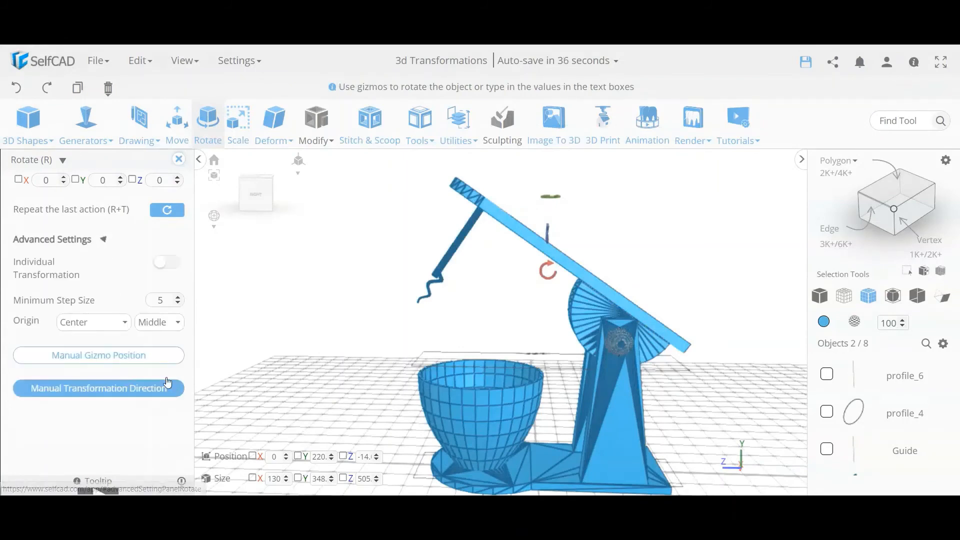
{"action": "left_click", "coordinate": [136, 365]}
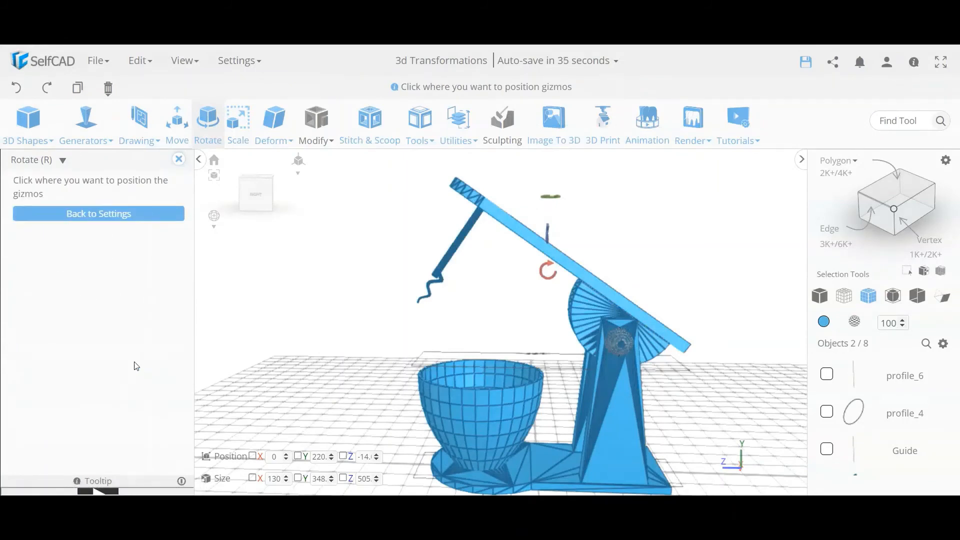
{"action": "left_click", "coordinate": [622, 346]}
Rotate the Top and Bit about the pin until the Top is level, inspect the Bit in the bowl, and undo the rotation.
{"action": "left_click_drag", "start_coordinate": [624, 343], "coordinate": [557, 383]}
{"action": "mouse_move", "coordinate": [350, 374]}
{"action": "left_mouse_down"}
{"action": "mouse_move", "coordinate": [323, 392]}
{"action": "mouse_move", "coordinate": [363, 363]}
{"action": "left_mouse_up"}
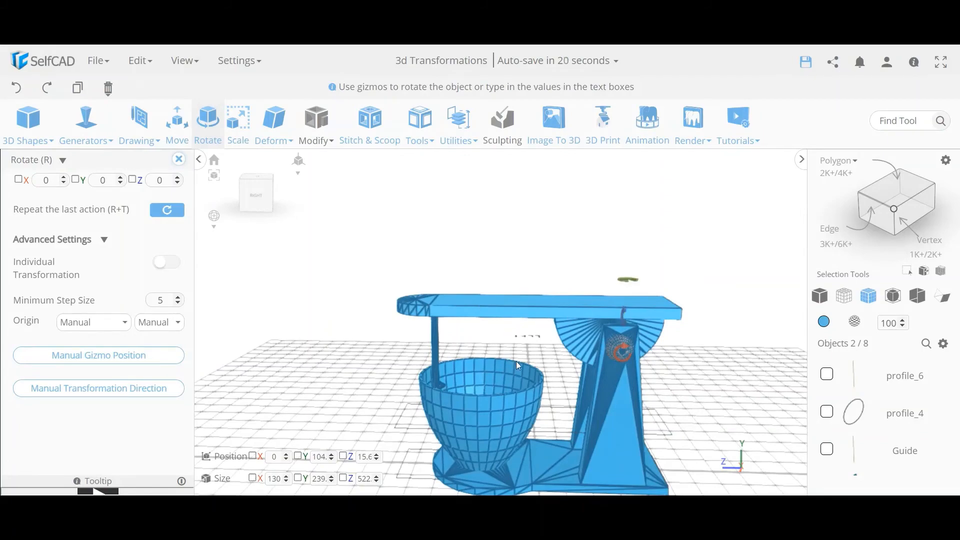
{"action": "left_click_drag", "start_coordinate": [516, 361], "coordinate": [487, 379]}
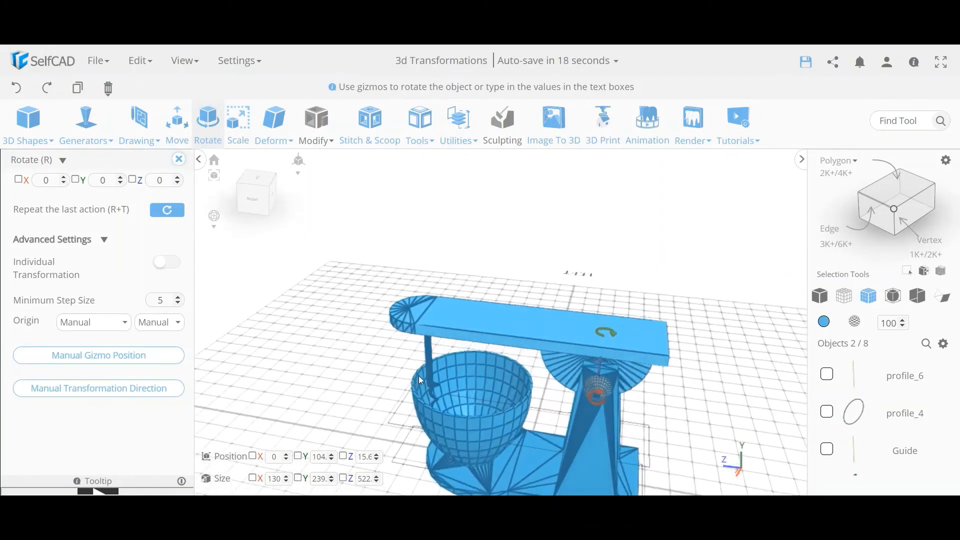
{"action": "scroll", "coordinate": [419, 380], "scroll_direction": "up", "scroll_amount": 5}
{"action": "right_click_drag", "start_coordinate": [461, 402], "coordinate": [487, 374]}
{"action": "left_click_drag", "start_coordinate": [487, 374], "coordinate": [535, 364]}
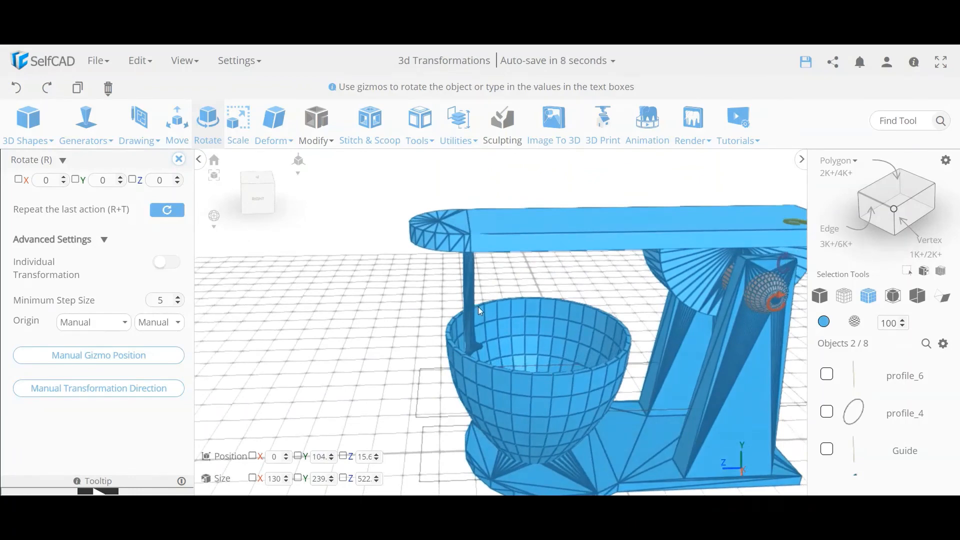
{"action": "left_click", "coordinate": [16, 88]}
{"action": "scroll", "coordinate": [370, 271], "scroll_direction": "down", "scroll_amount": 3}
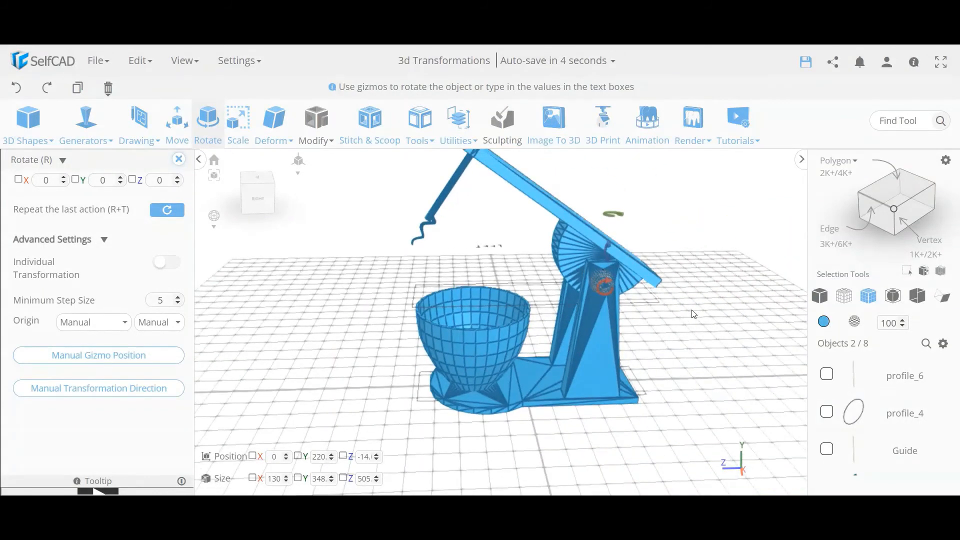
Close Rotate, copy the Top's long lower edge as a separate profile, and duplicate that profile.
{"action": "right_click_drag", "start_coordinate": [702, 312], "coordinate": [712, 344]}
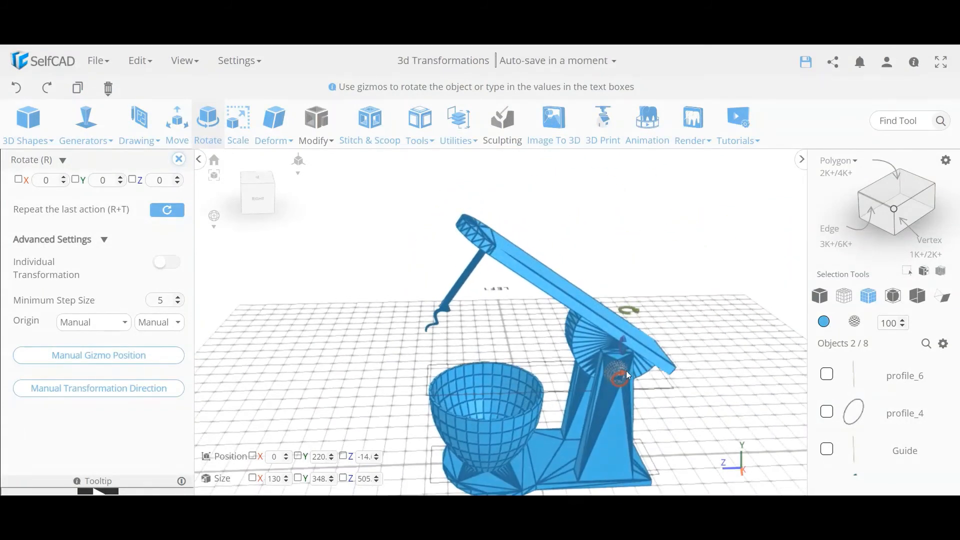
{"action": "left_click", "coordinate": [179, 159]}
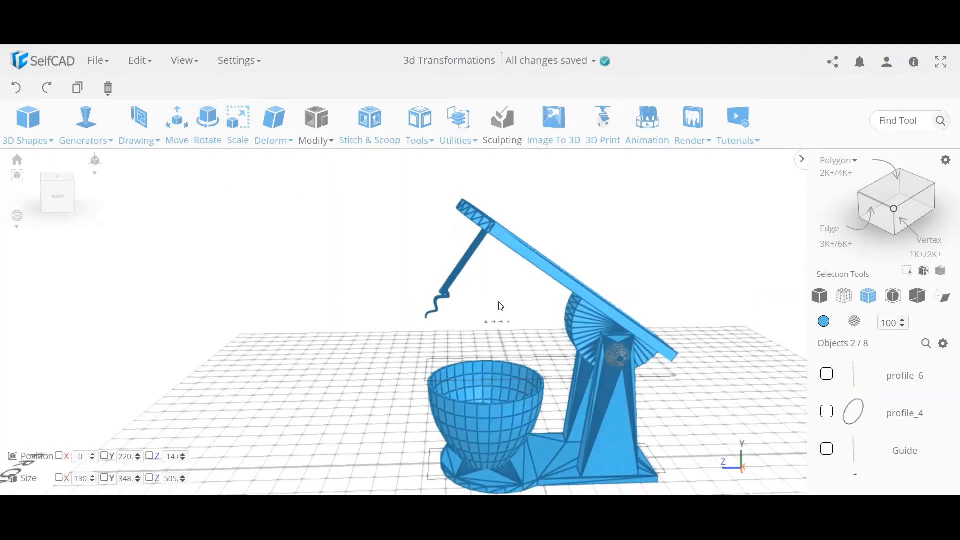
{"action": "left_click", "coordinate": [502, 305]}
{"action": "left_click", "coordinate": [535, 264]}
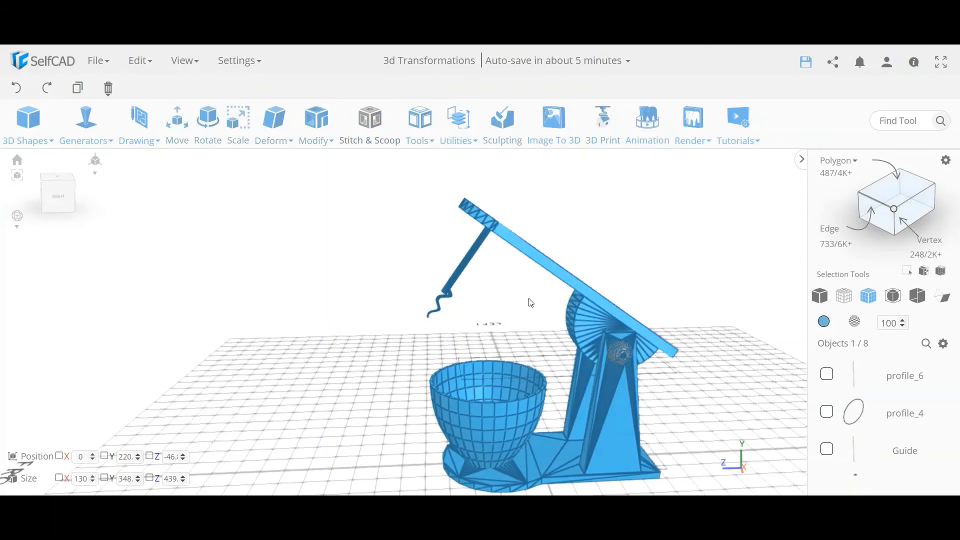
{"action": "left_click", "coordinate": [830, 231]}
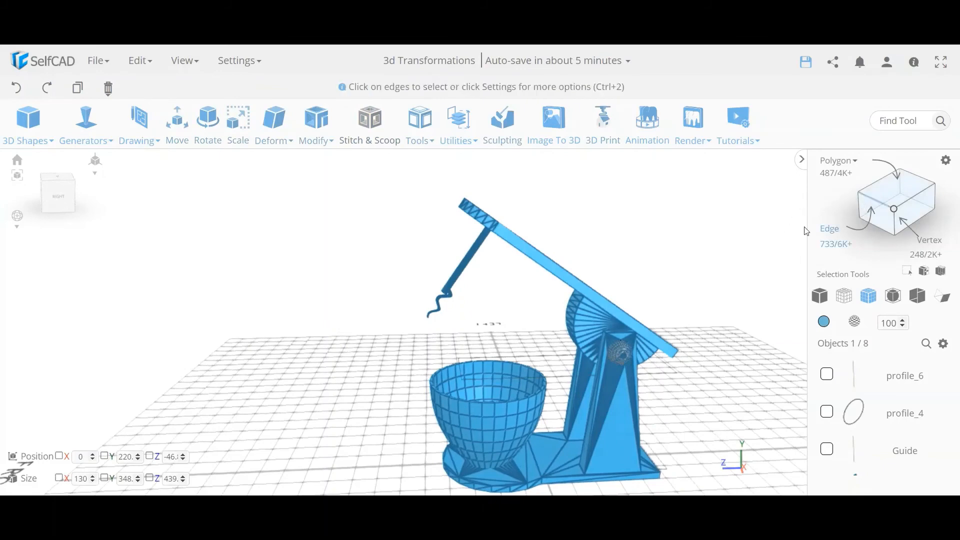
{"action": "left_click", "coordinate": [548, 268]}
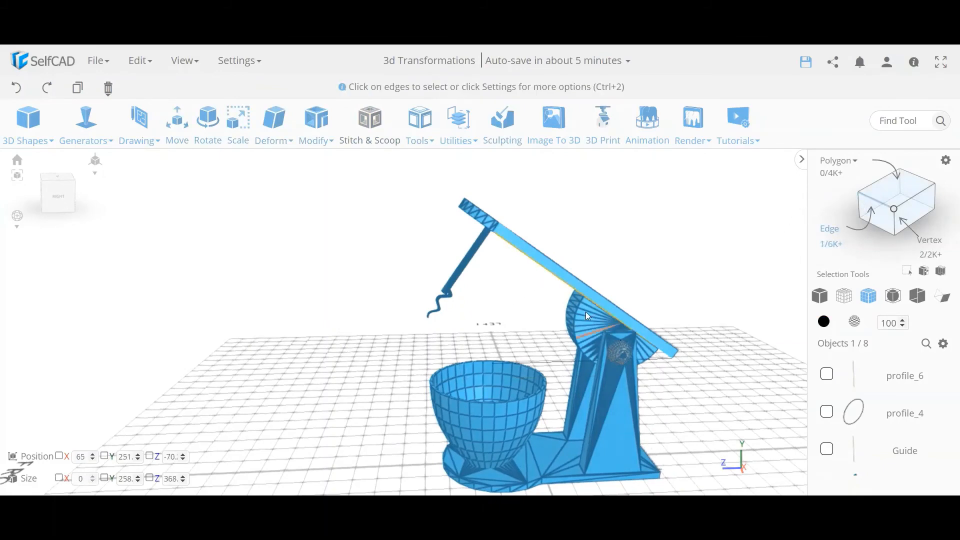
{"action": "left_click", "coordinate": [78, 90]}
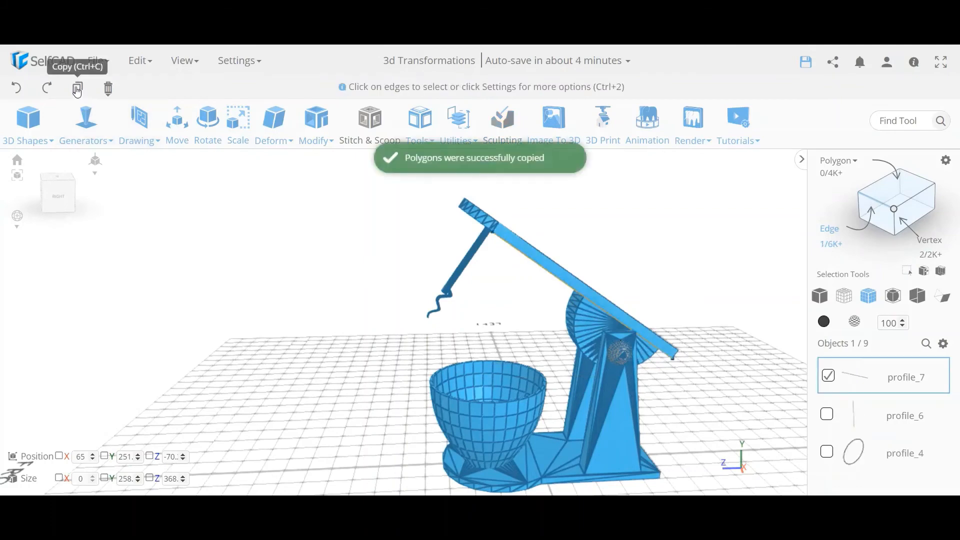
{"action": "left_click", "coordinate": [78, 90]}
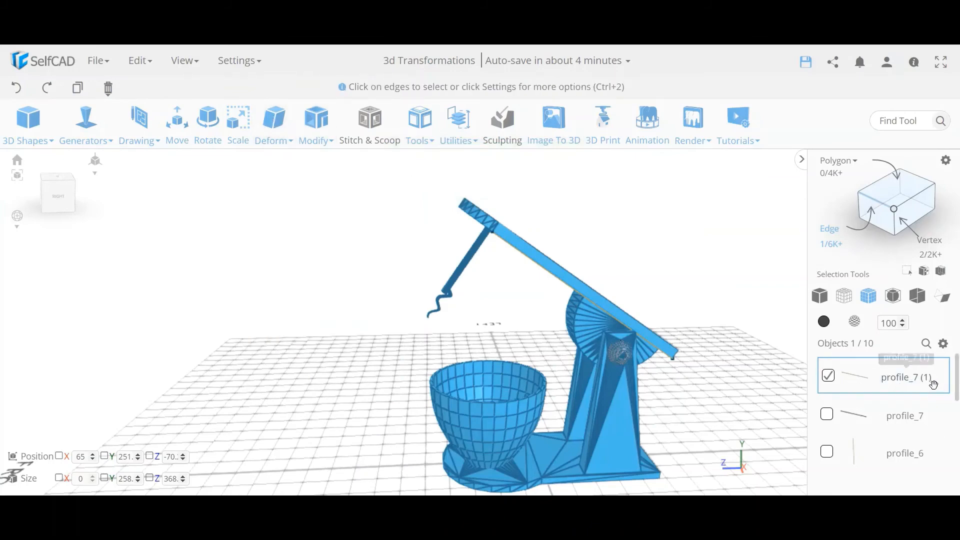
Flatten the duplicated edge profile along Y to 0 so it forms a horizontal line.
{"action": "mouse_move", "coordinate": [275, 144]}
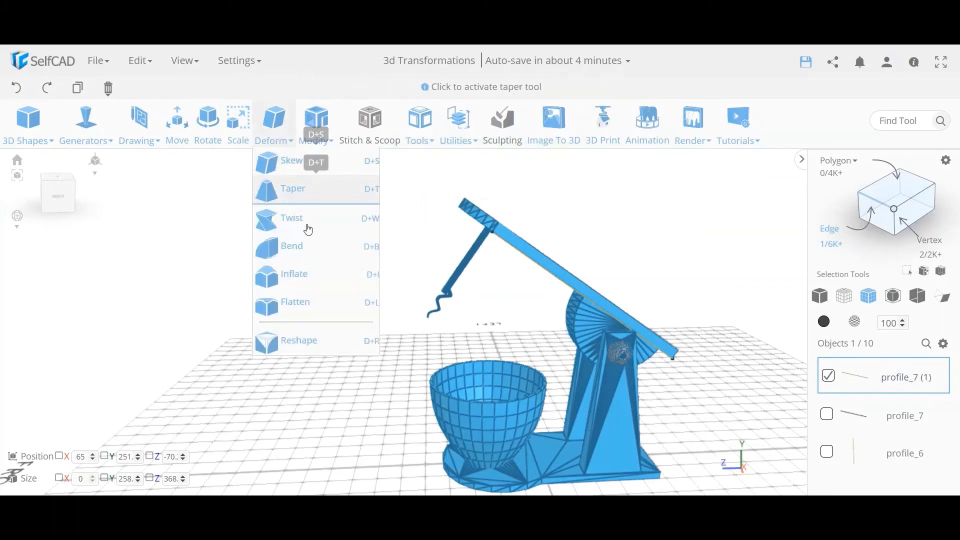
{"action": "left_click", "coordinate": [329, 300]}
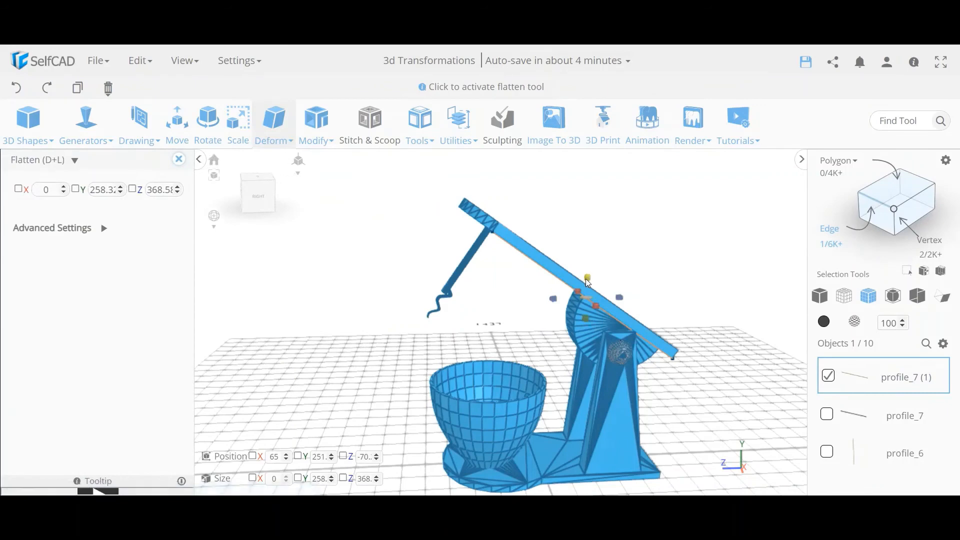
{"action": "left_click_drag", "start_coordinate": [587, 280], "coordinate": [568, 409]}
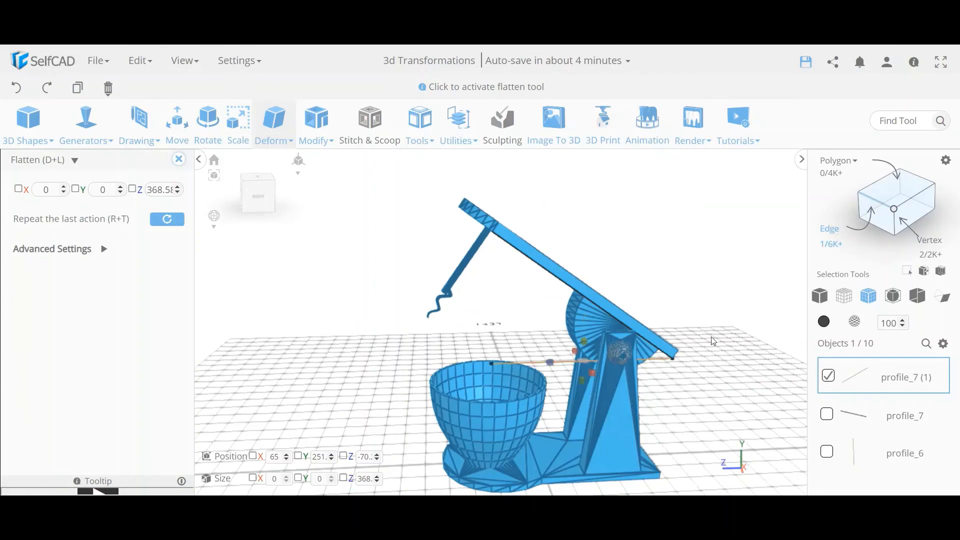
{"action": "left_click_drag", "start_coordinate": [708, 386], "coordinate": [688, 358]}
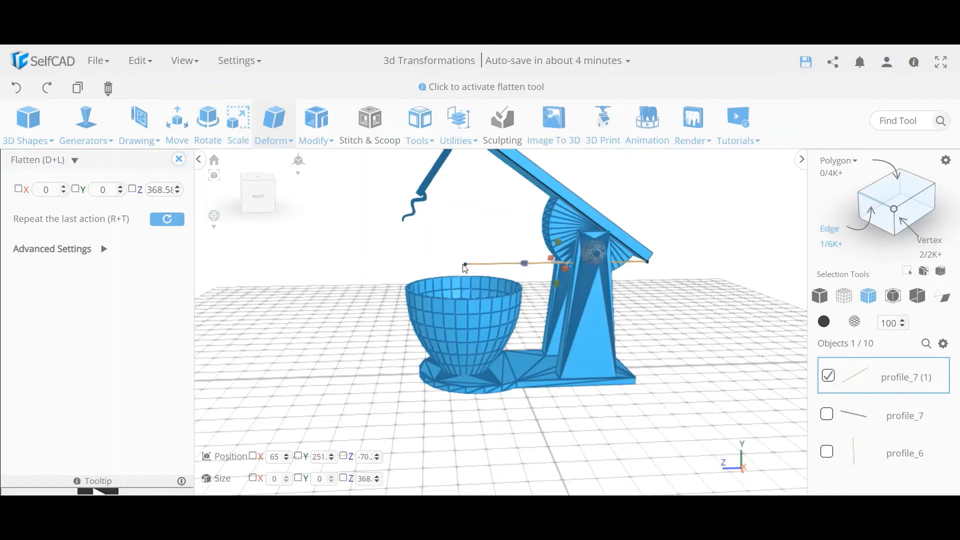
{"action": "left_click", "coordinate": [179, 160]}
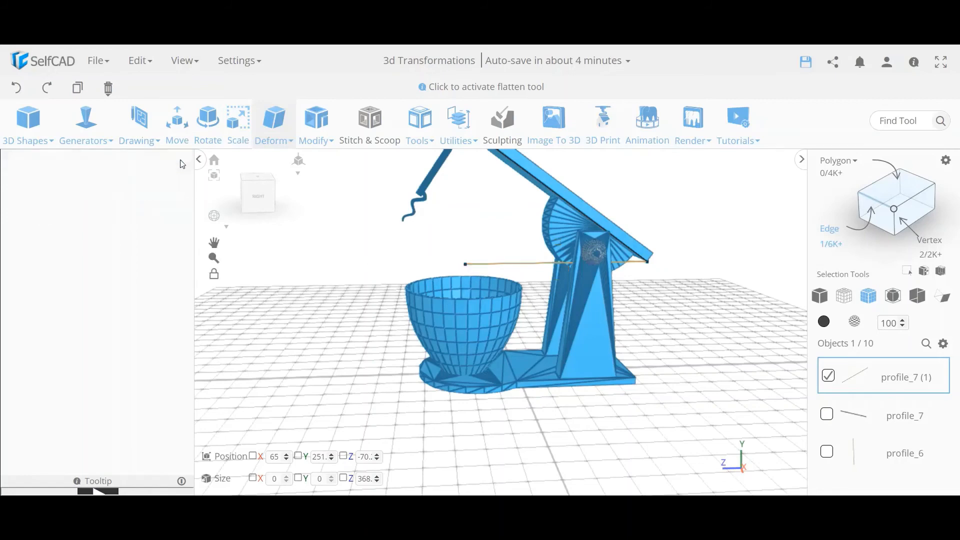
Select both the sloped and the flattened edge profiles and isolate them.
{"action": "left_click", "coordinate": [827, 416]}
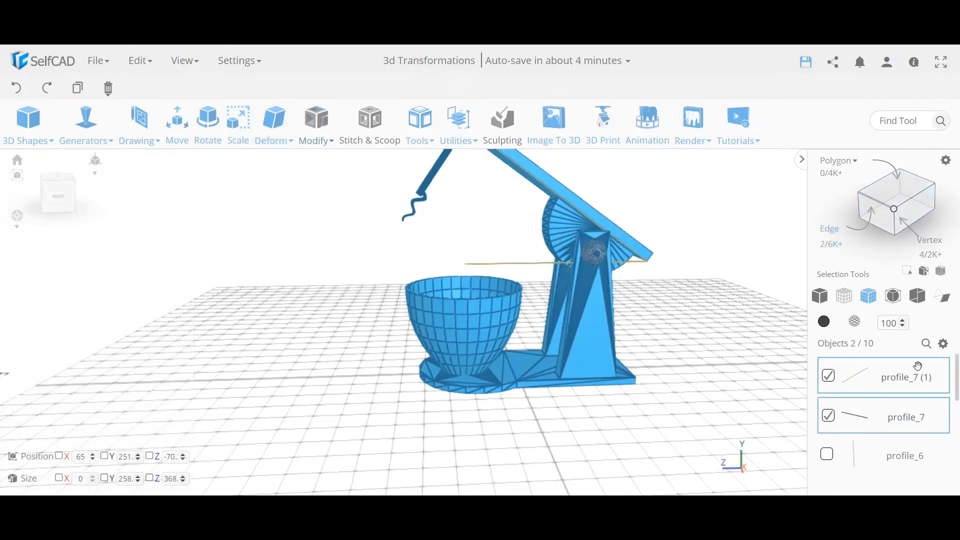
{"action": "left_click", "coordinate": [919, 364]}
{"action": "left_click", "coordinate": [904, 443]}
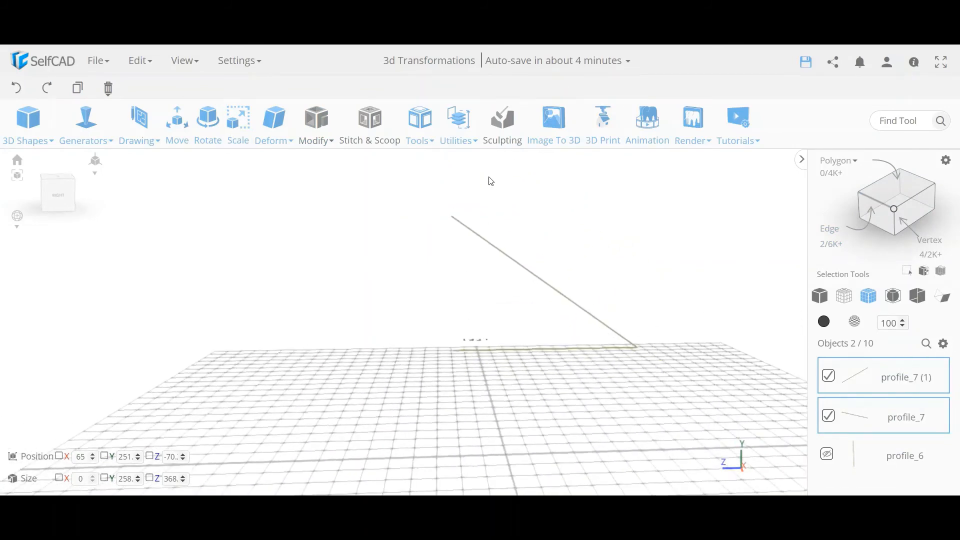
Restore the workspace settings to their defaults and apply them.
{"action": "left_click", "coordinate": [241, 61]}
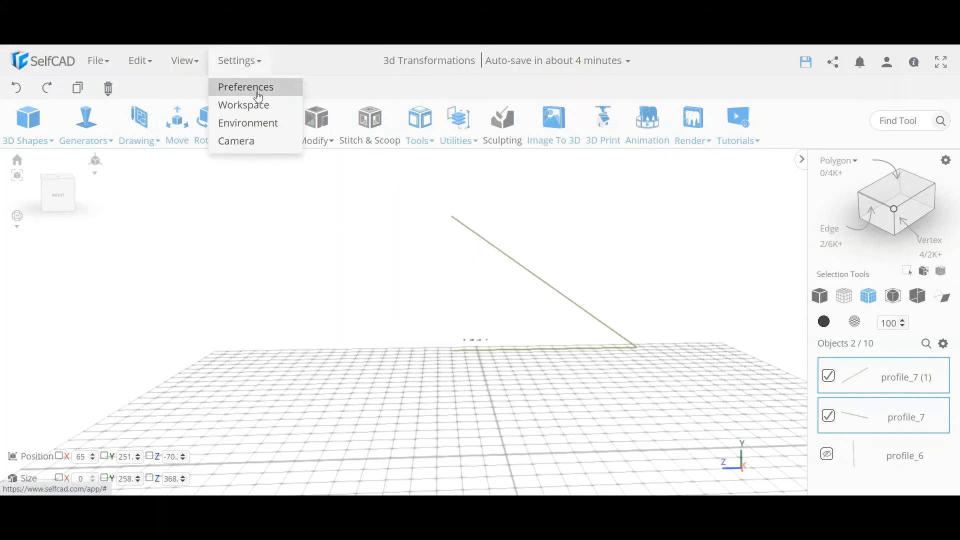
{"action": "left_click", "coordinate": [260, 115]}
{"action": "scroll", "coordinate": [100, 325], "scroll_direction": "down", "scroll_amount": 2}
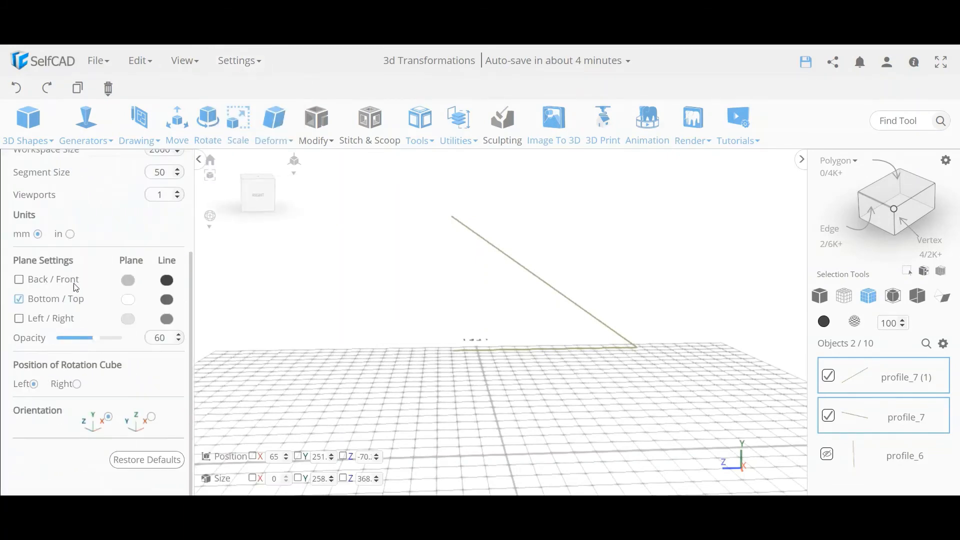
{"action": "left_click", "coordinate": [133, 464]}
{"action": "left_click_drag", "start_coordinate": [381, 283], "coordinate": [320, 280]}
{"action": "scroll", "coordinate": [159, 200], "scroll_direction": "up", "scroll_amount": 1}
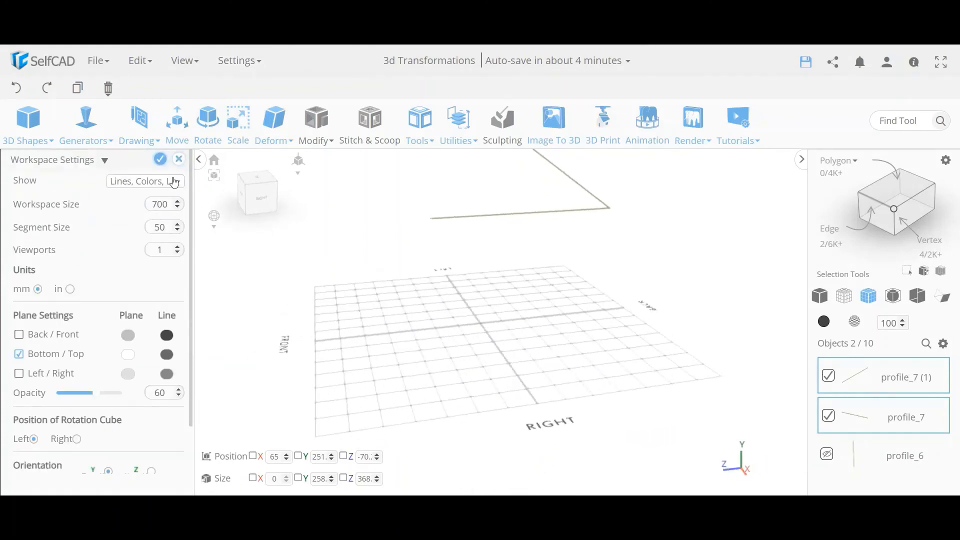
{"action": "left_click", "coordinate": [161, 160]}
Measure the angle between the sloped and horizontal profiles at their shared corner, and close Measurements.
{"action": "left_click_drag", "start_coordinate": [574, 235], "coordinate": [465, 261]}
{"action": "left_click", "coordinate": [459, 120]}
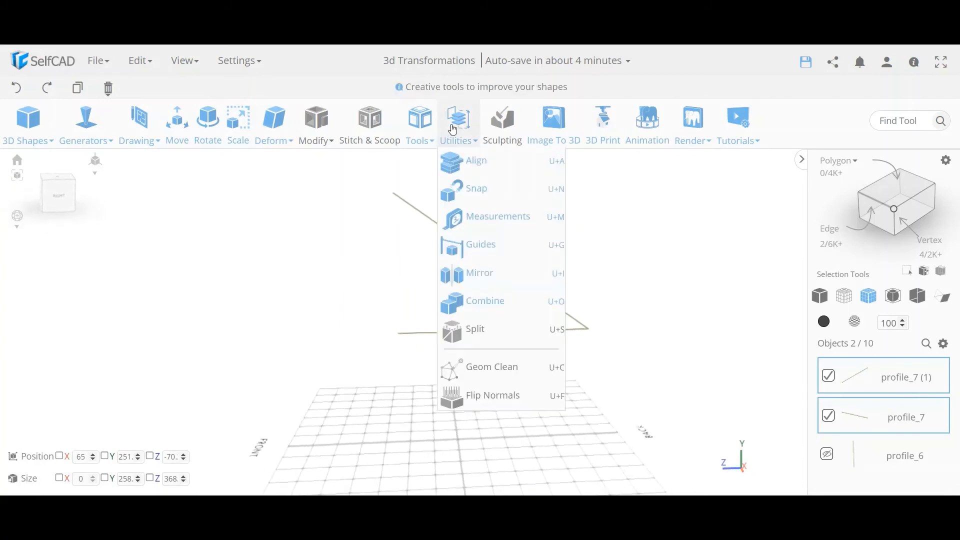
{"action": "left_click", "coordinate": [502, 219]}
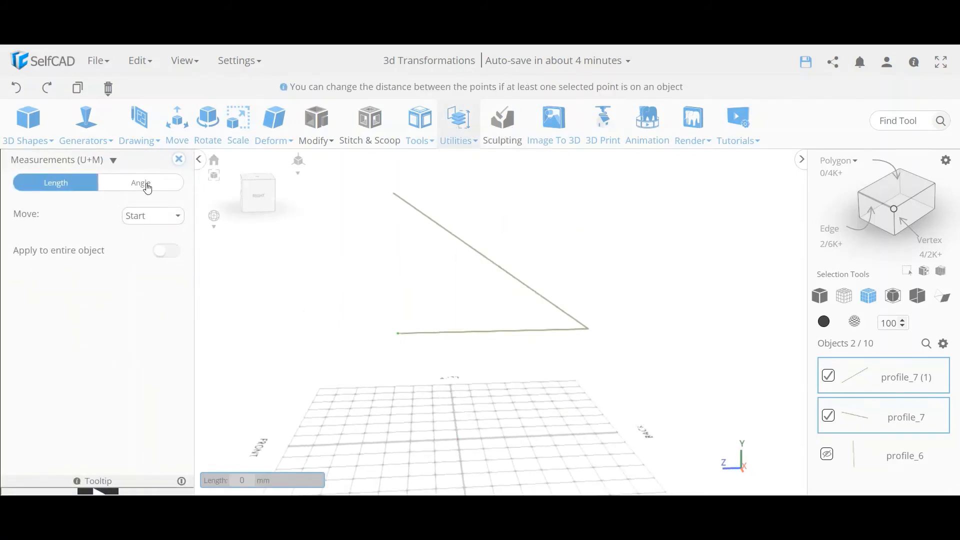
{"action": "left_click", "coordinate": [144, 184]}
{"action": "scroll", "coordinate": [392, 334], "scroll_direction": "up", "scroll_amount": 2}
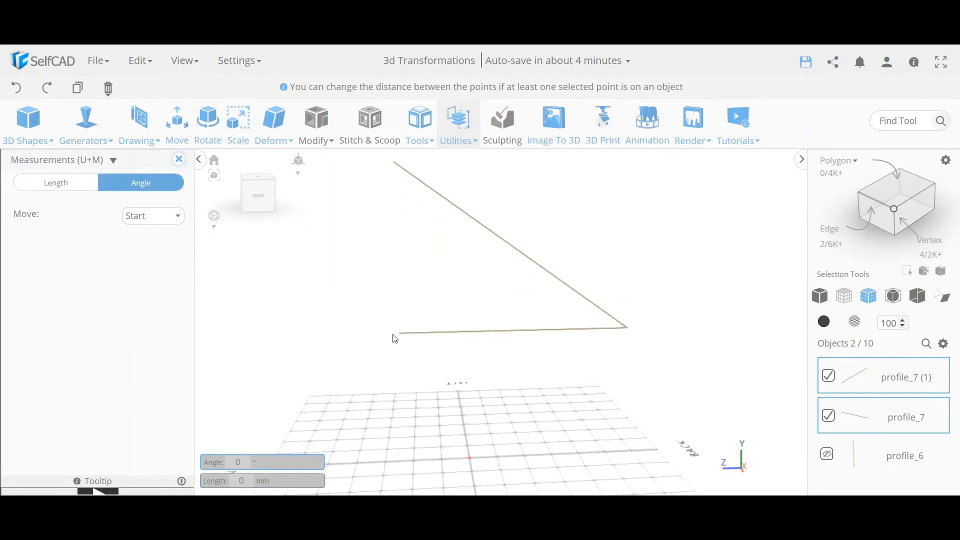
{"action": "left_click", "coordinate": [631, 331]}
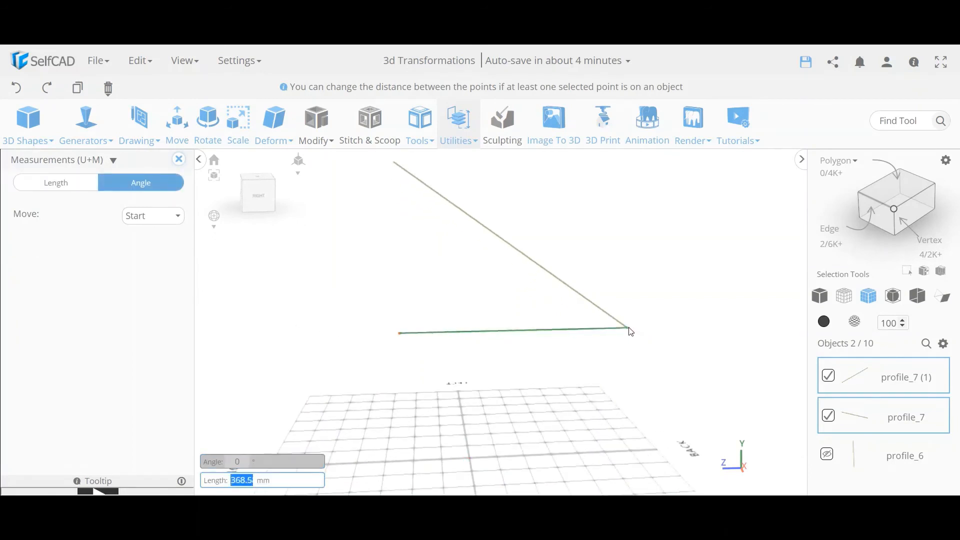
{"action": "left_click", "coordinate": [397, 165]}
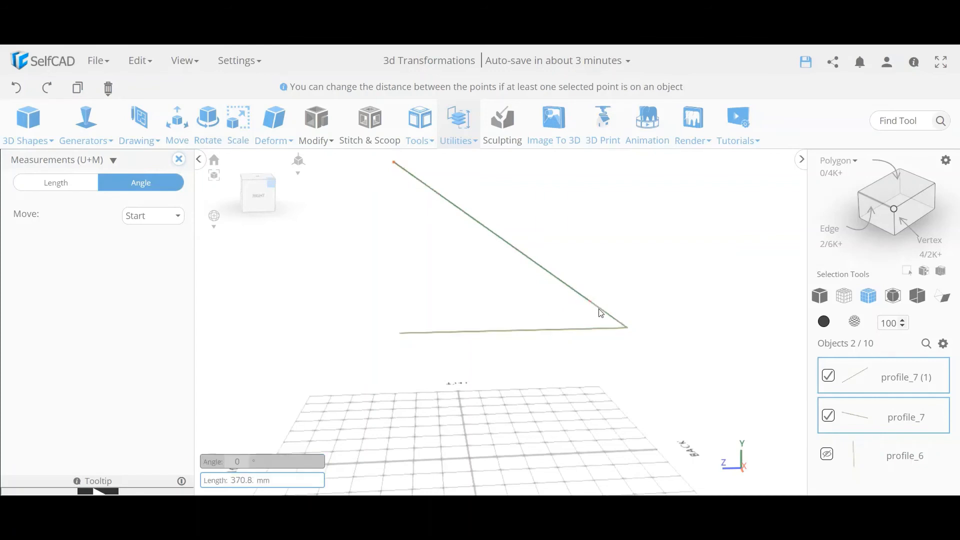
{"action": "left_click", "coordinate": [628, 327]}
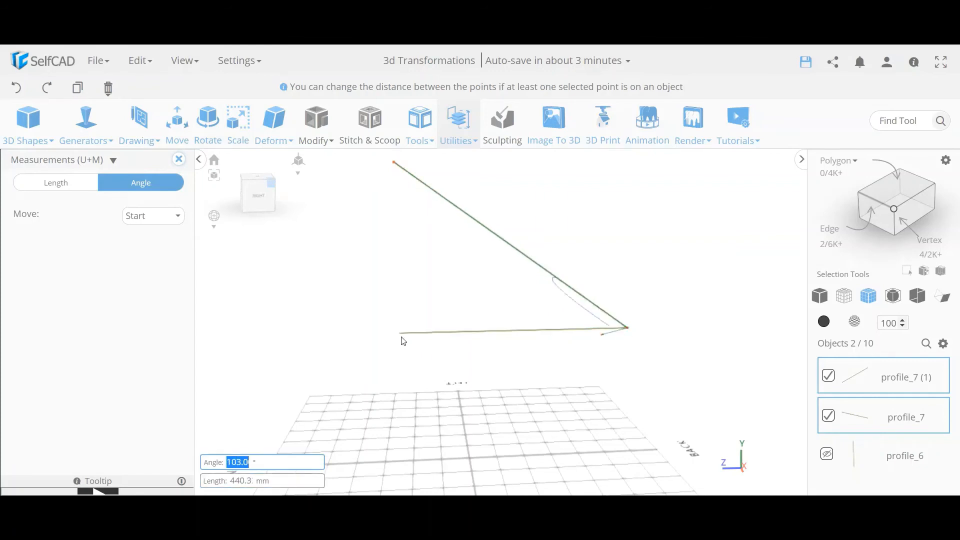
{"action": "left_click", "coordinate": [403, 336]}
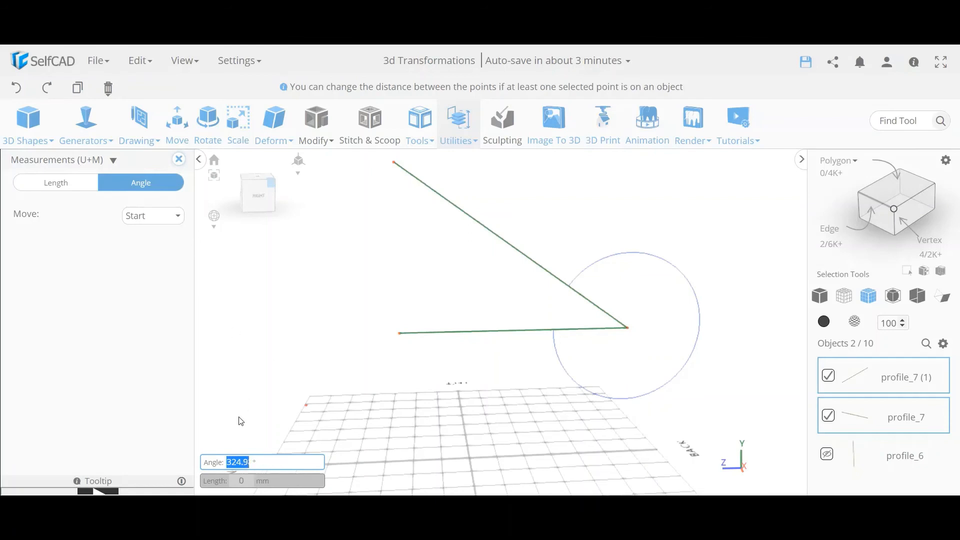
{"action": "left_click", "coordinate": [178, 159]}
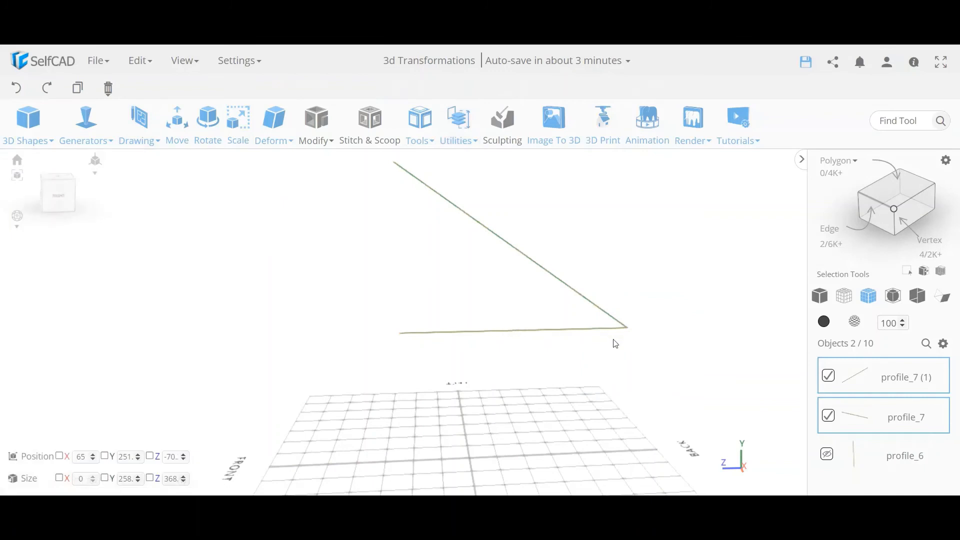
Hide the two measured profiles, and bring all objects back into view.
{"action": "left_click", "coordinate": [943, 344]}
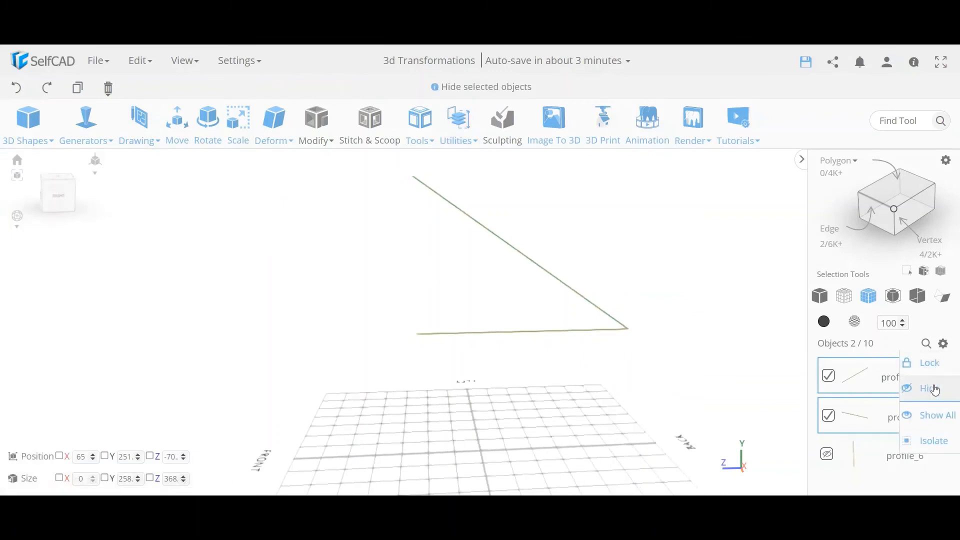
{"action": "left_click", "coordinate": [929, 388]}
{"action": "left_click", "coordinate": [944, 343]}
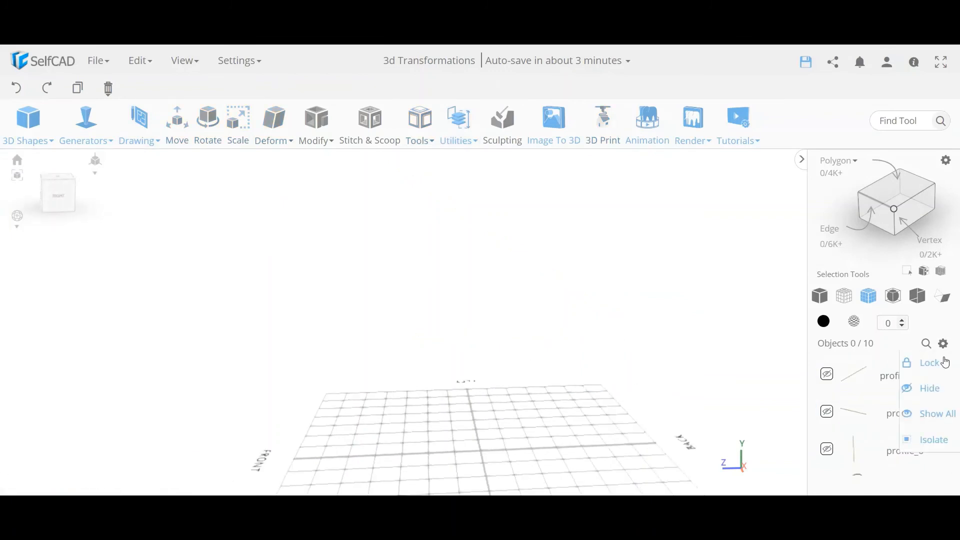
{"action": "left_click", "coordinate": [950, 419]}
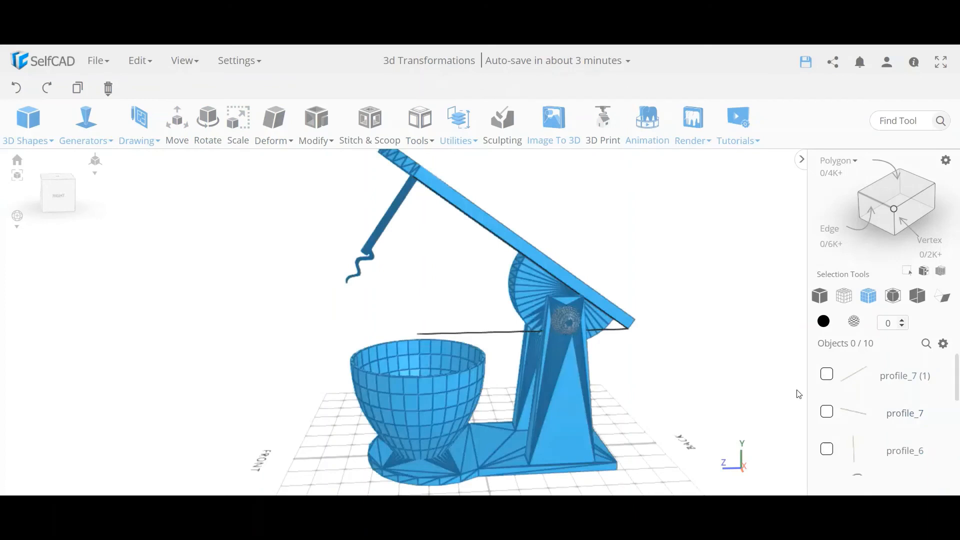
Delete the helper objects profile_7 (1), profile_7, profile_6, profile_4 and Guide.
{"action": "left_click", "coordinate": [827, 375]}
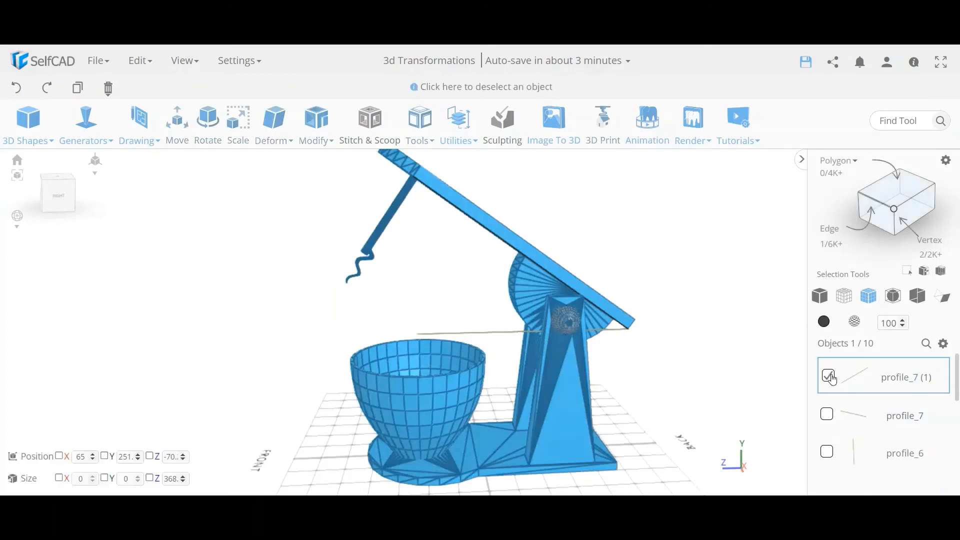
{"action": "left_click", "coordinate": [827, 412]}
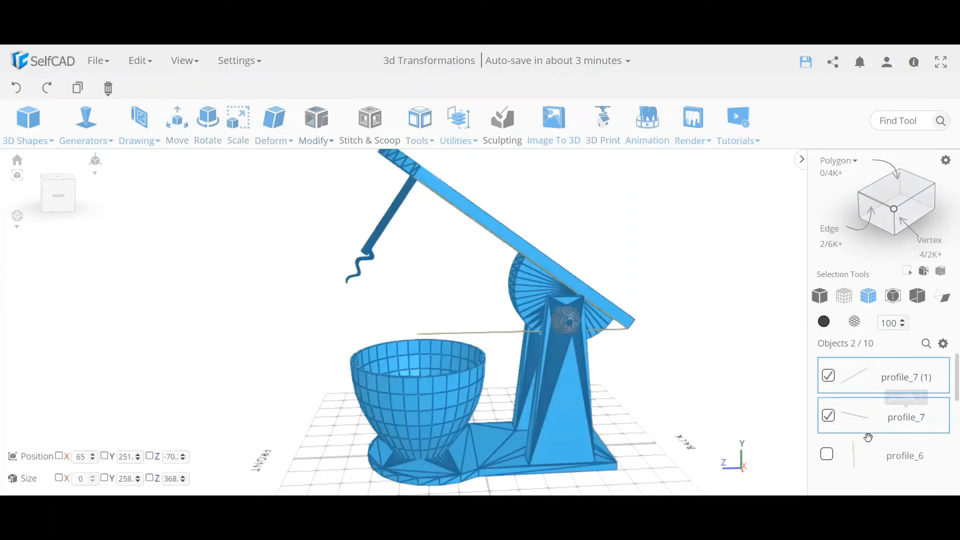
{"action": "left_click", "coordinate": [827, 454]}
{"action": "scroll", "coordinate": [907, 429], "scroll_direction": "down", "scroll_amount": 2}
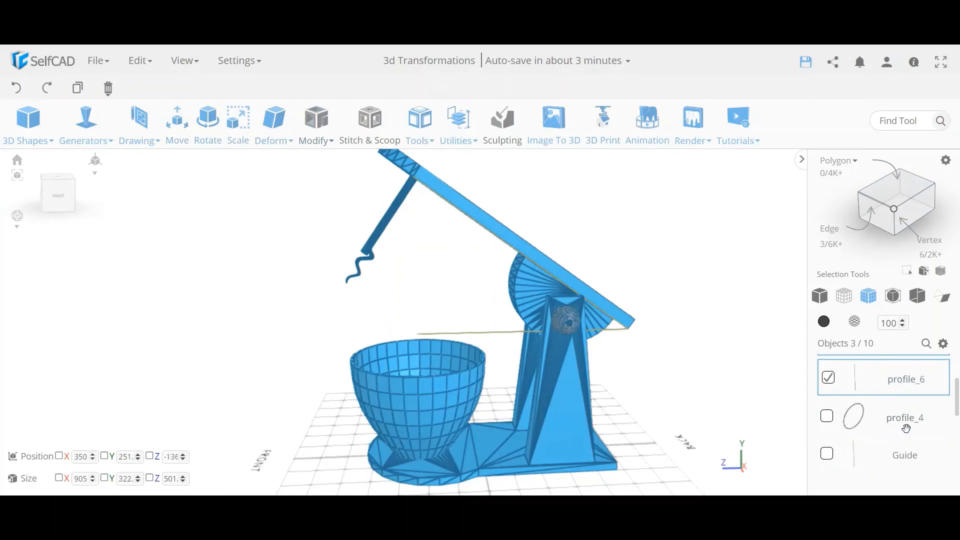
{"action": "left_click", "coordinate": [828, 417]}
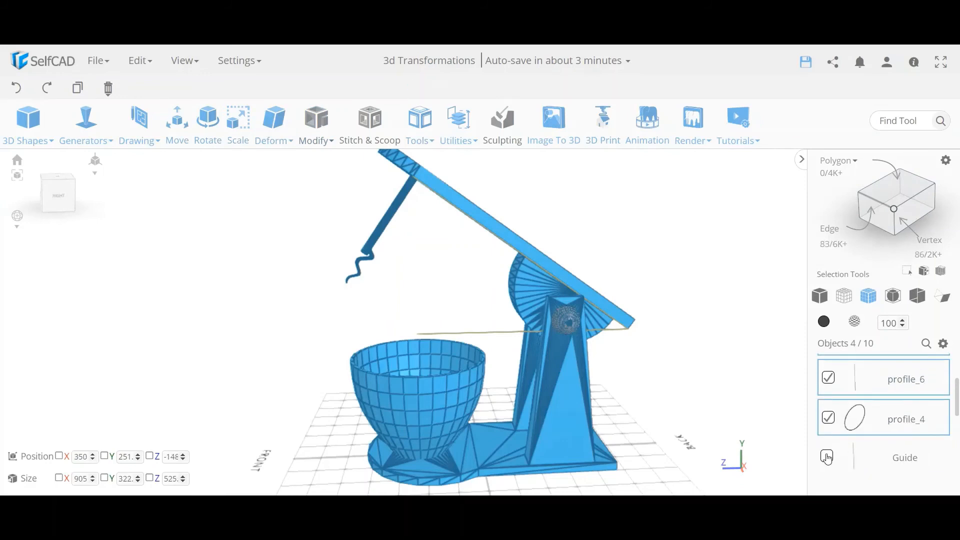
{"action": "left_click", "coordinate": [827, 454]}
{"action": "scroll", "coordinate": [894, 421], "scroll_direction": "up", "scroll_amount": 2}
{"action": "scroll", "coordinate": [894, 422], "scroll_direction": "up", "scroll_amount": 2}
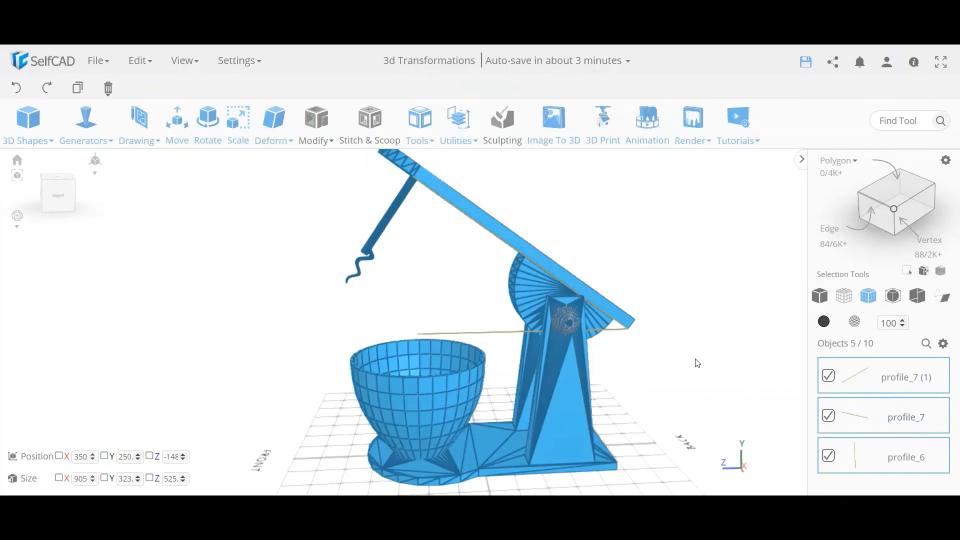
{"action": "key", "text": "Delete"}
{"action": "key", "text": "Return"}
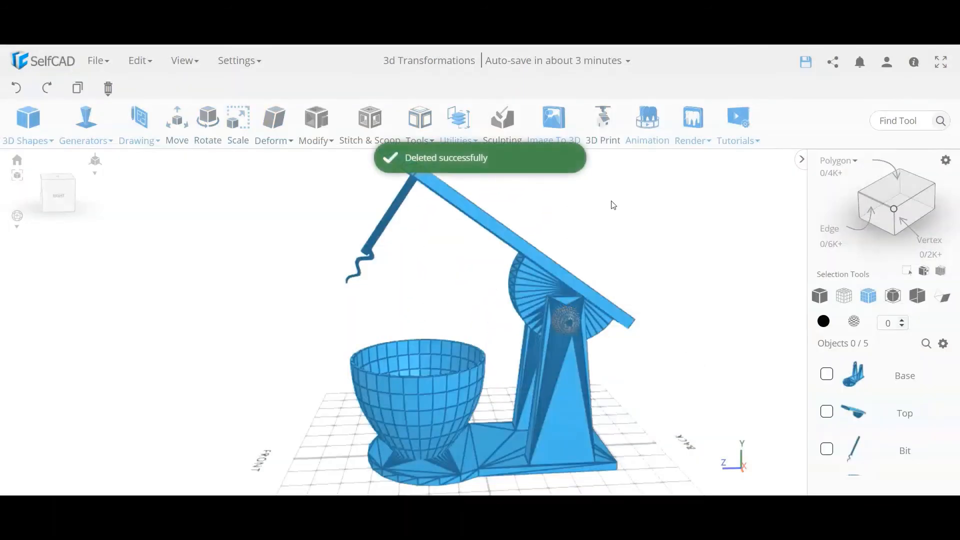
Select the Top and the Bit together and start the Rotate tool on them.
{"action": "left_click", "coordinate": [549, 272]}
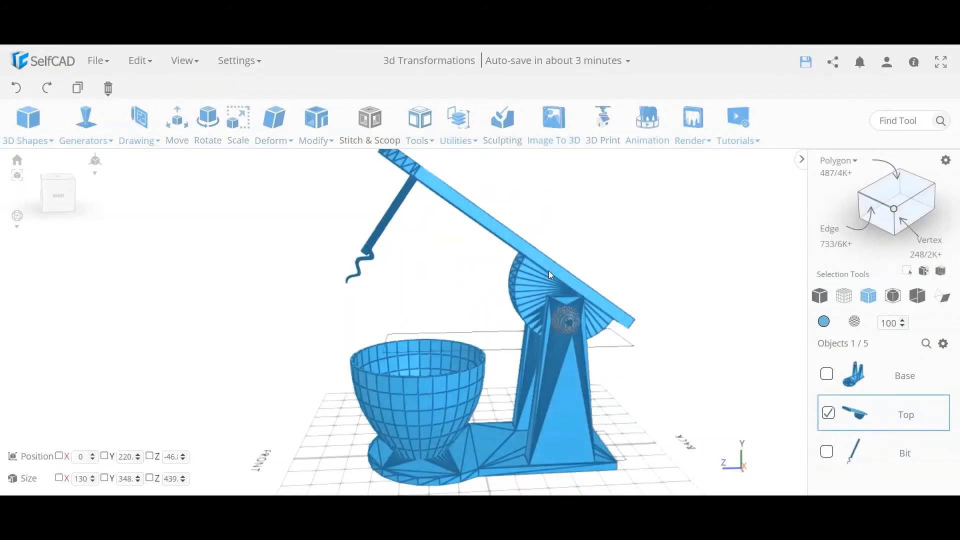
{"action": "left_click", "coordinate": [385, 230], "text": "shift"}
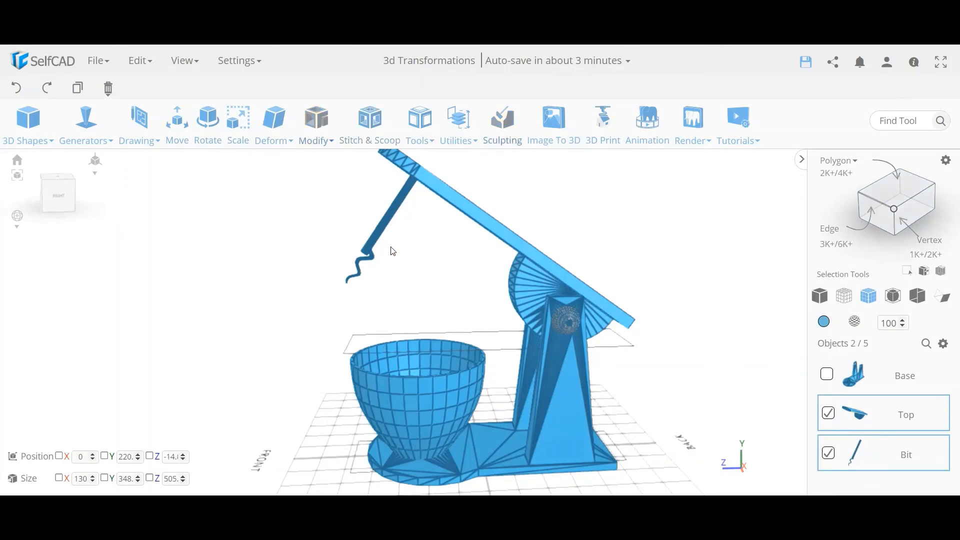
{"action": "left_click", "coordinate": [207, 123]}
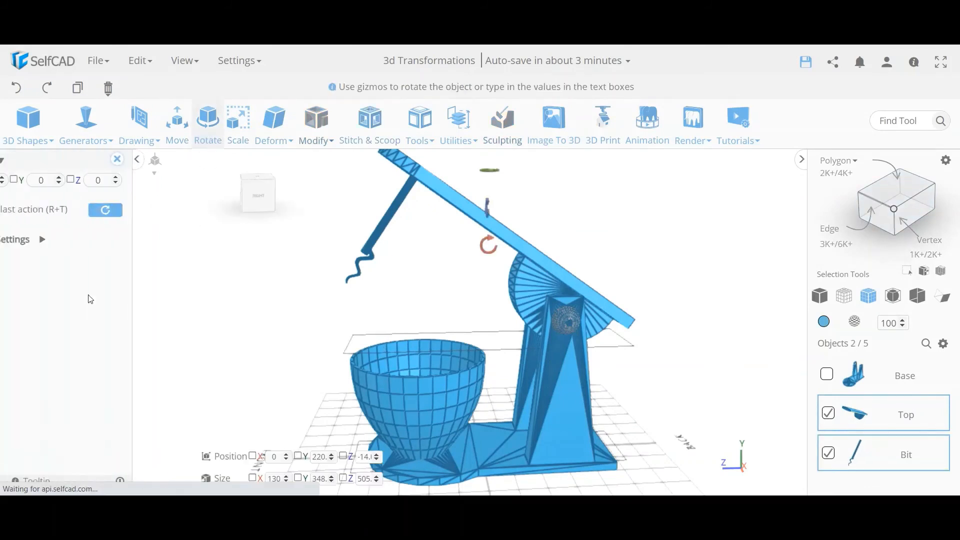
Try rotating the Top and Bit 324 degrees about X around their default centre, and undo the rotation.
{"action": "left_click", "coordinate": [40, 179]}
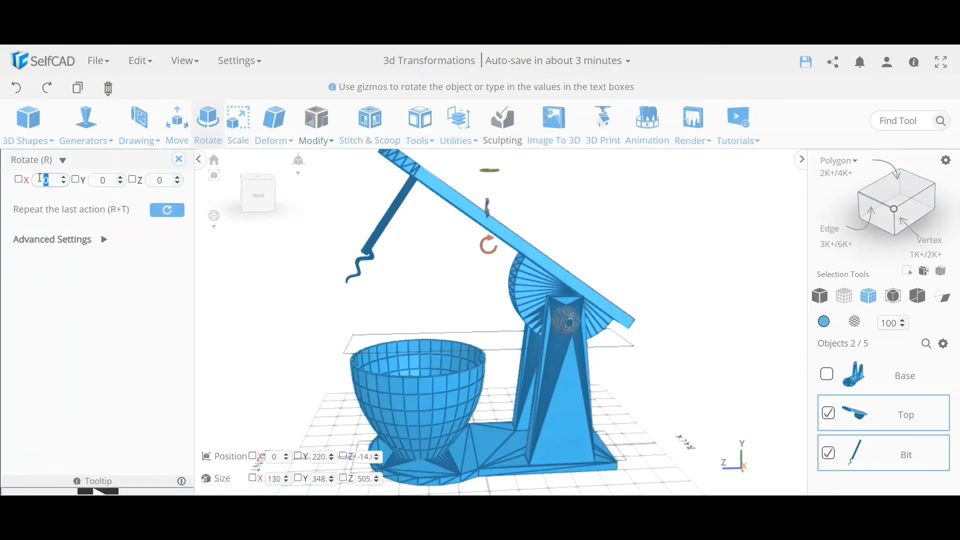
{"action": "type", "text": "324"}
{"action": "key", "text": "Return"}
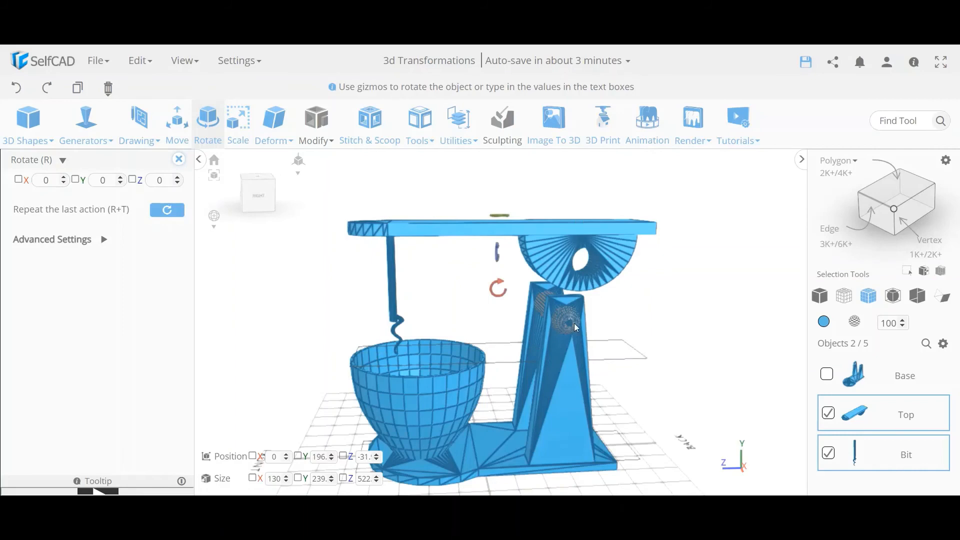
{"action": "left_click", "coordinate": [18, 89]}
Manually position the rotation gizmo at the centre point of the pin's rounded end.
{"action": "left_click", "coordinate": [101, 240]}
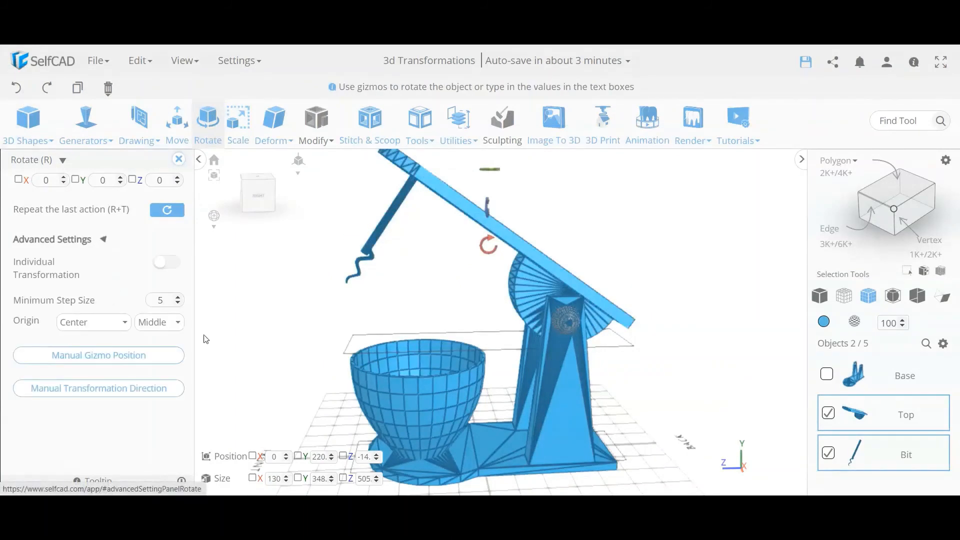
{"action": "left_click", "coordinate": [156, 358]}
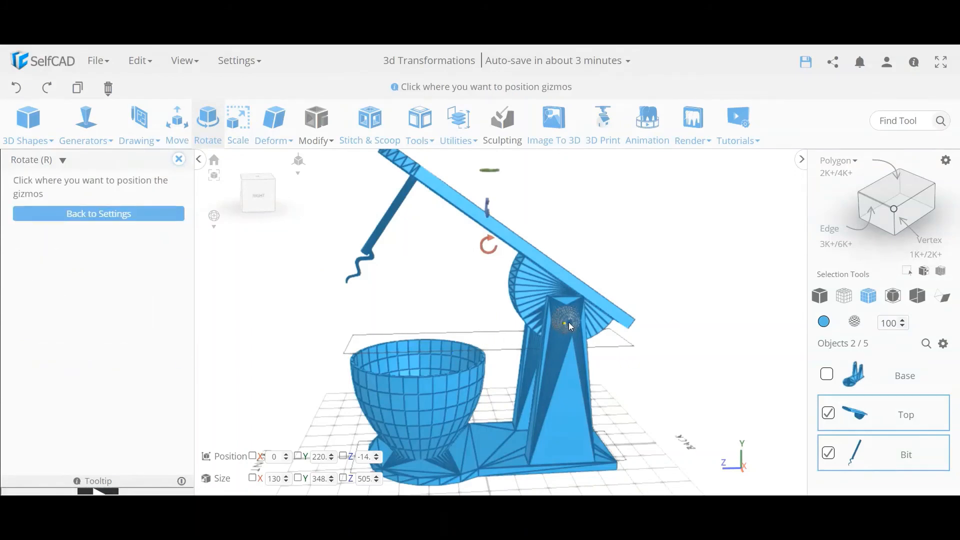
{"action": "left_click", "coordinate": [570, 324]}
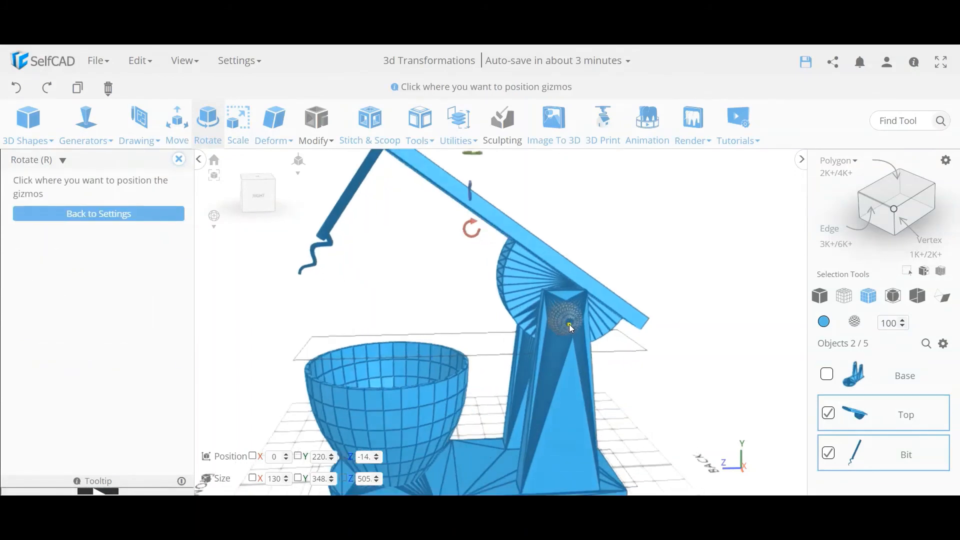
{"action": "scroll", "coordinate": [571, 324], "scroll_direction": "up", "scroll_amount": 6}
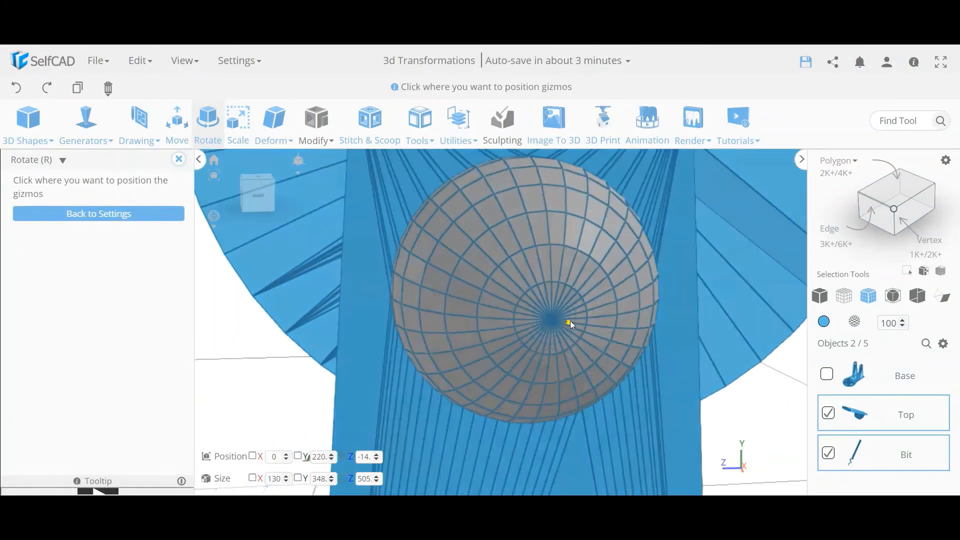
{"action": "left_click", "coordinate": [552, 322]}
{"action": "scroll", "coordinate": [580, 318], "scroll_direction": "down", "scroll_amount": 6}
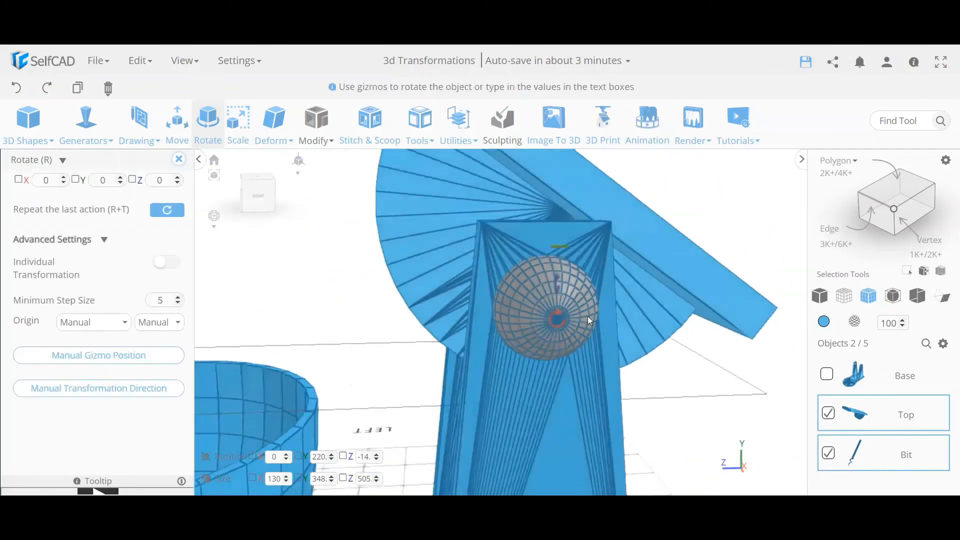
Rotate the Top and Bit 324.98 degrees about the X axis around the pin, and close Rotate.
{"action": "left_click", "coordinate": [46, 181]}
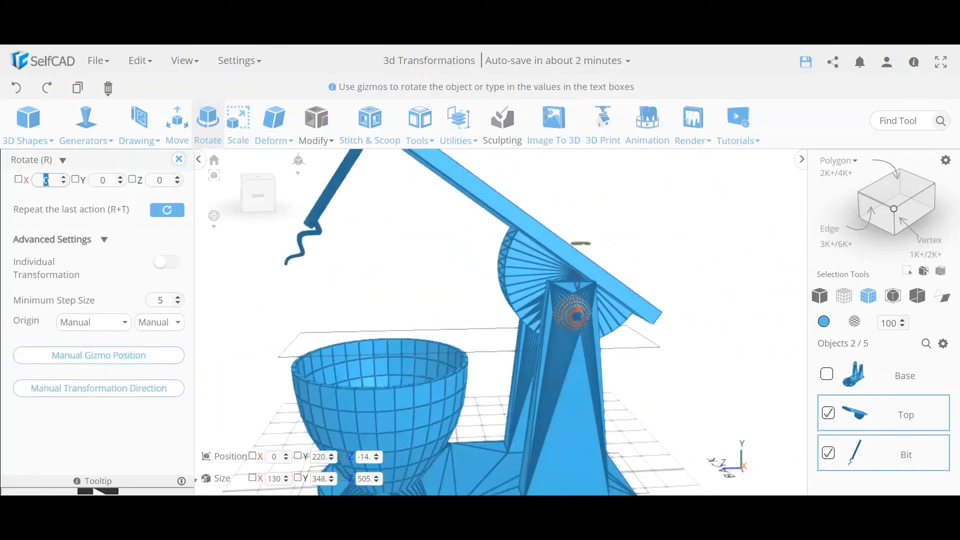
{"action": "type", "text": "324.98"}
{"action": "key", "text": "Return"}
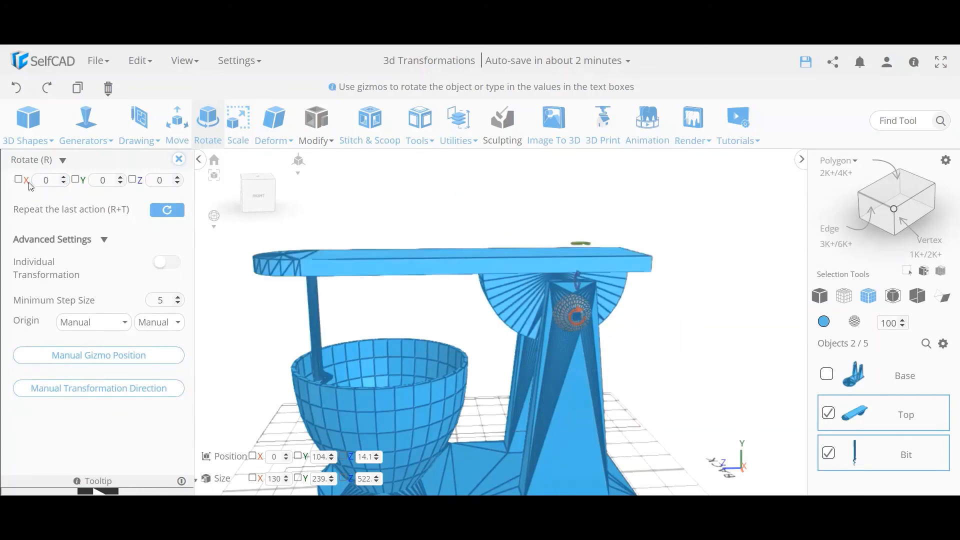
{"action": "left_click", "coordinate": [179, 161]}
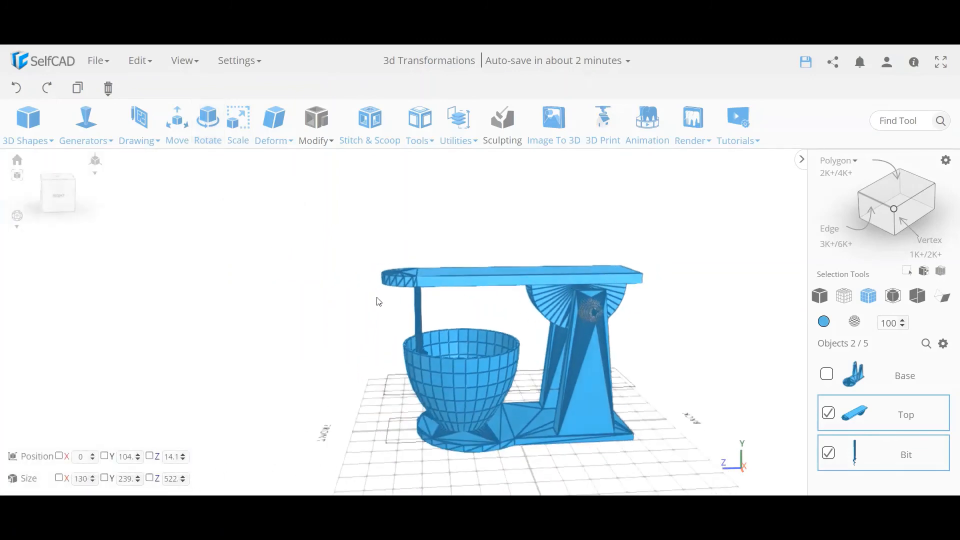
Copy the circular polygon at the inside bottom of the bowl twice, as two separate objects.
{"action": "right_click_drag", "start_coordinate": [672, 328], "coordinate": [418, 331]}
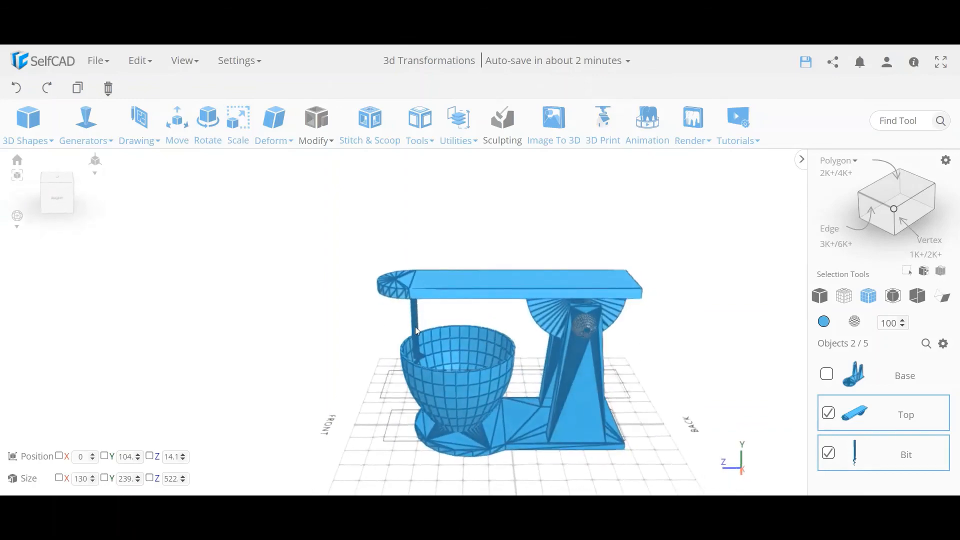
{"action": "right_click_drag", "start_coordinate": [495, 376], "coordinate": [559, 376]}
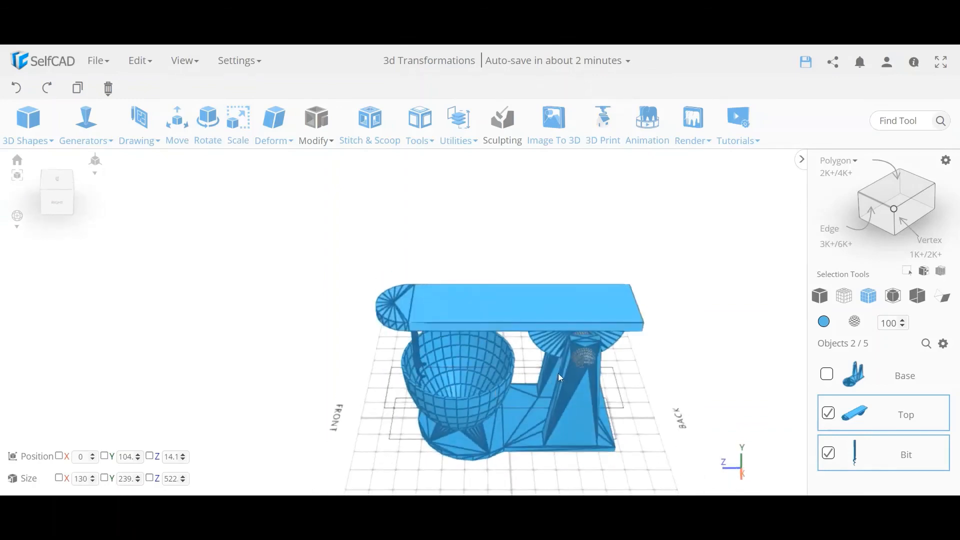
{"action": "left_click", "coordinate": [653, 343]}
{"action": "left_click", "coordinate": [482, 407]}
{"action": "right_click_drag", "start_coordinate": [482, 407], "coordinate": [484, 419]}
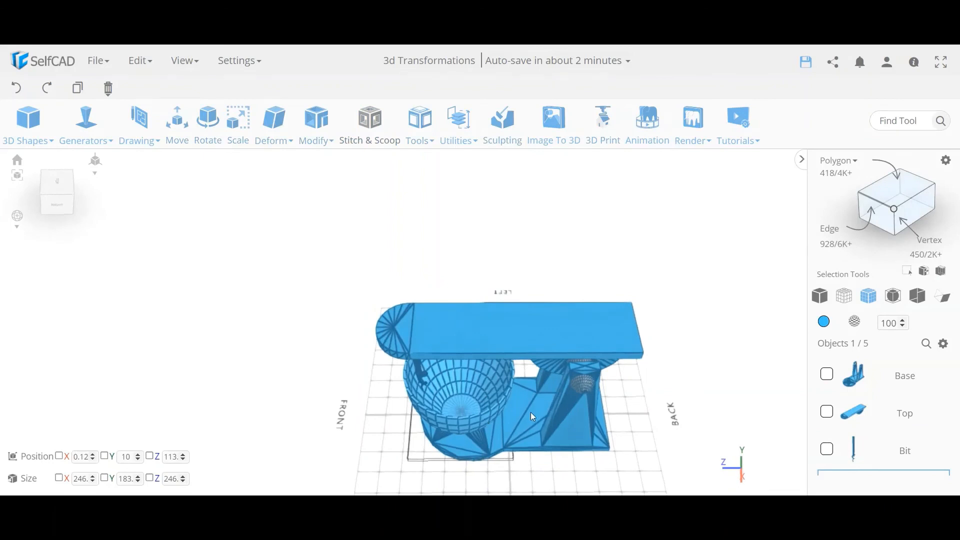
{"action": "scroll", "coordinate": [843, 428], "scroll_direction": "down", "scroll_amount": 2}
{"action": "scroll", "coordinate": [843, 428], "scroll_direction": "up", "scroll_amount": 2}
{"action": "left_click", "coordinate": [900, 190]}
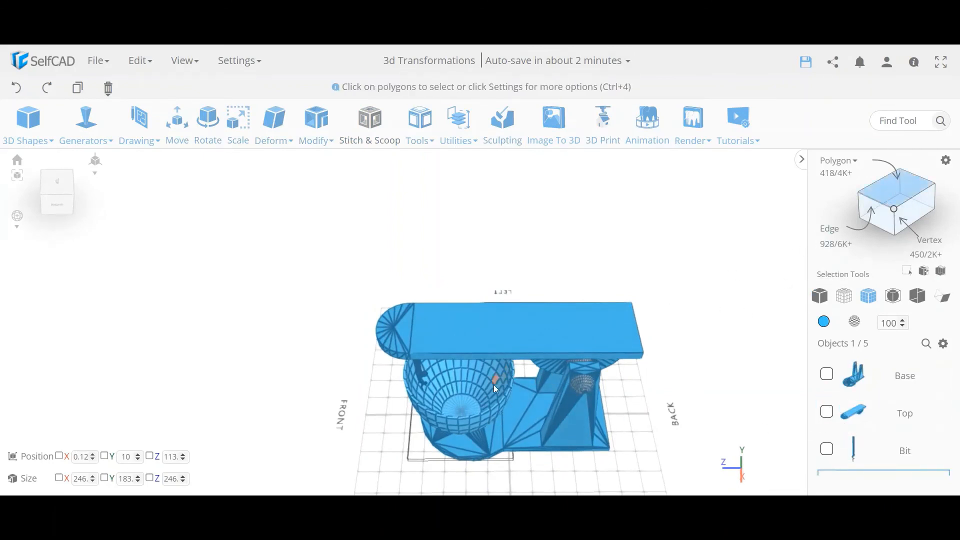
{"action": "left_click", "coordinate": [469, 409]}
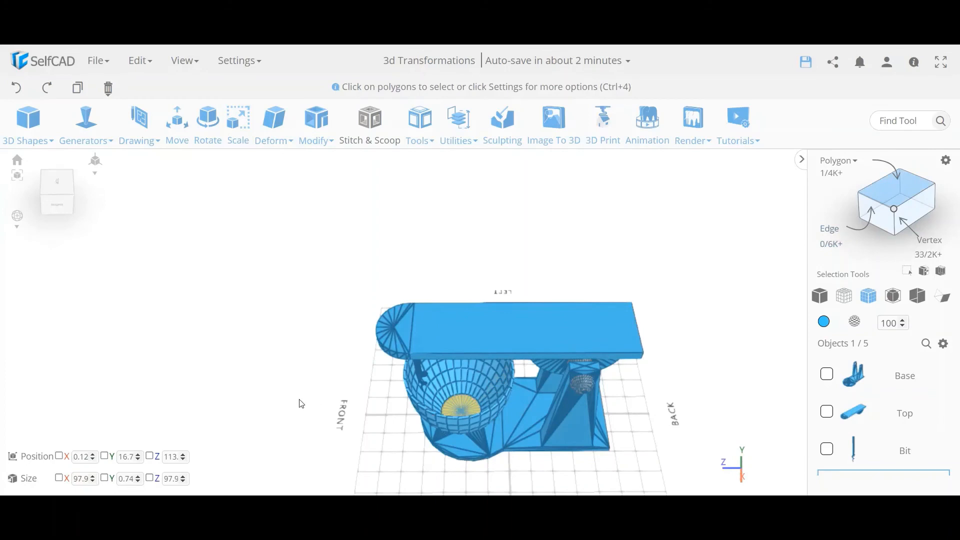
{"action": "left_click", "coordinate": [77, 87]}
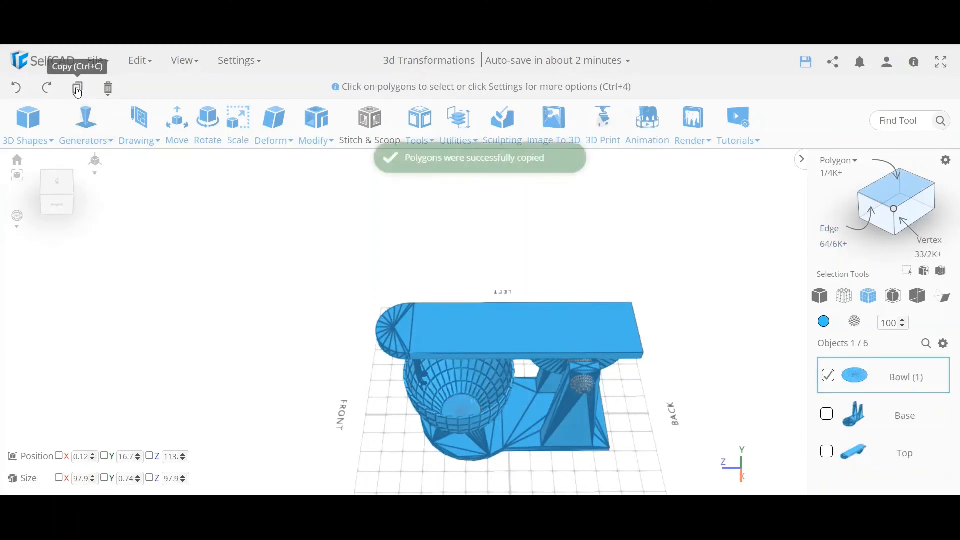
{"action": "left_click_drag", "start_coordinate": [307, 334], "coordinate": [304, 274]}
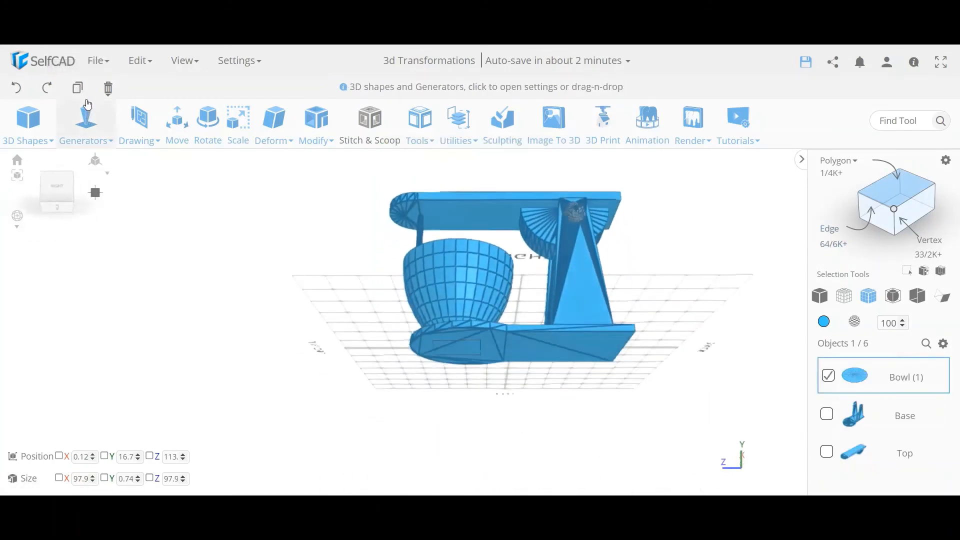
{"action": "left_click", "coordinate": [79, 89]}
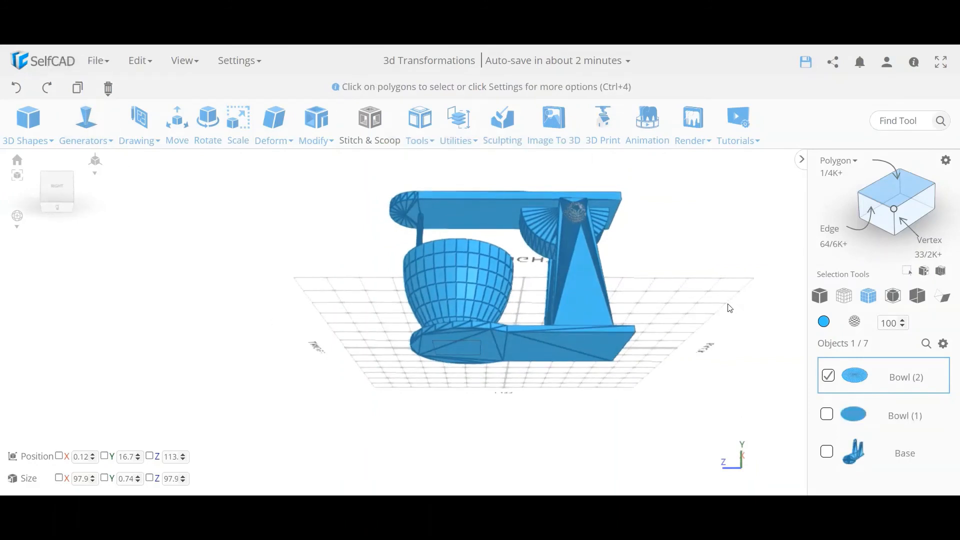
Select the flat underside face of the Top and check its Y position with the Move tool.
{"action": "left_click_drag", "start_coordinate": [724, 313], "coordinate": [528, 295]}
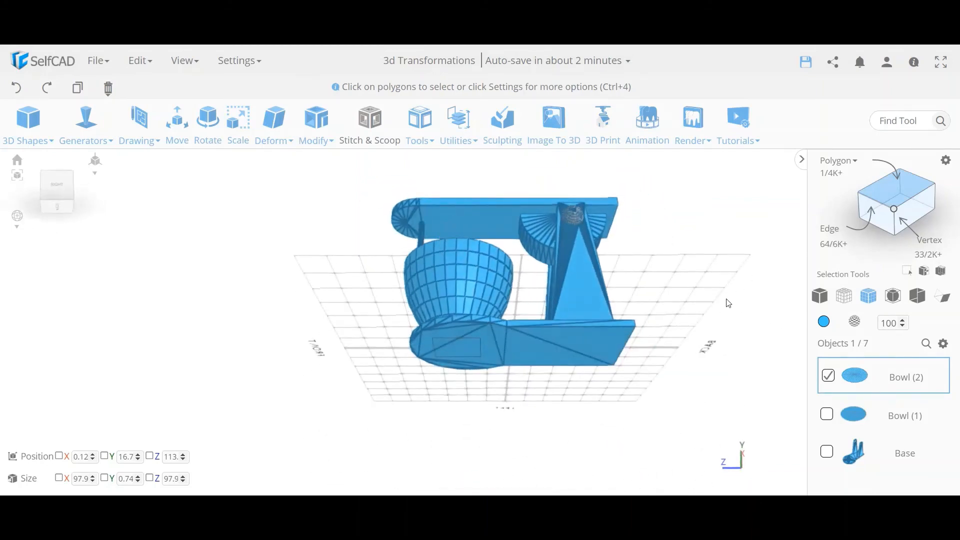
{"action": "left_click_drag", "start_coordinate": [729, 303], "coordinate": [479, 318]}
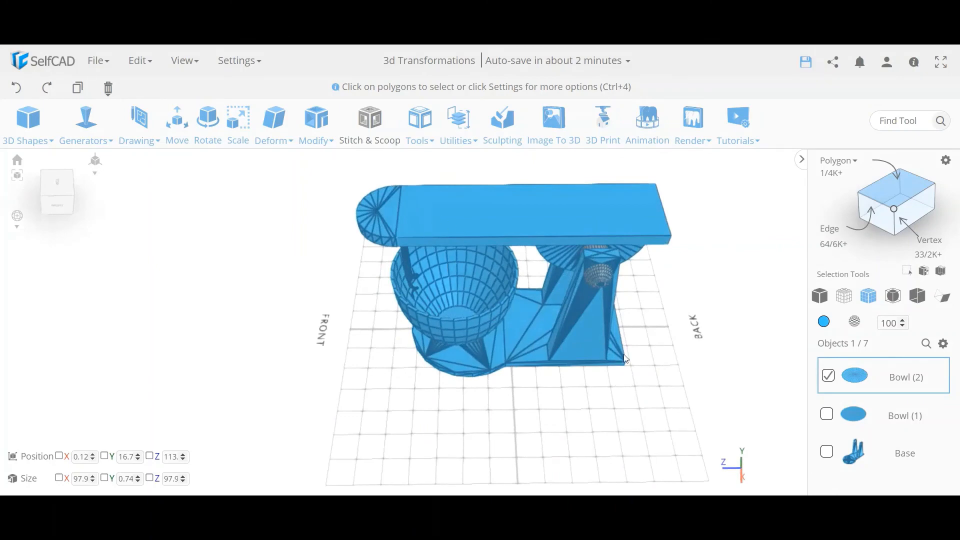
{"action": "left_click_drag", "start_coordinate": [626, 359], "coordinate": [698, 240]}
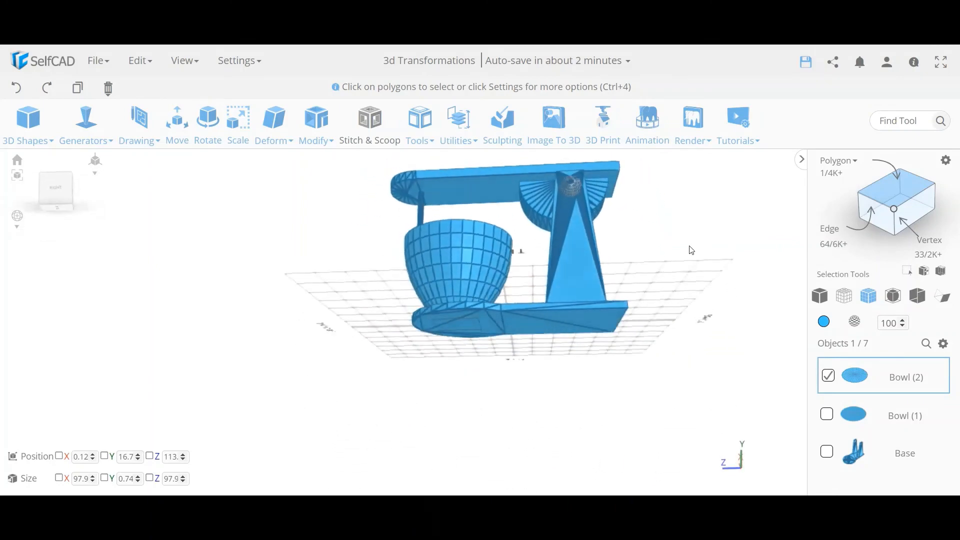
{"action": "left_click", "coordinate": [723, 328]}
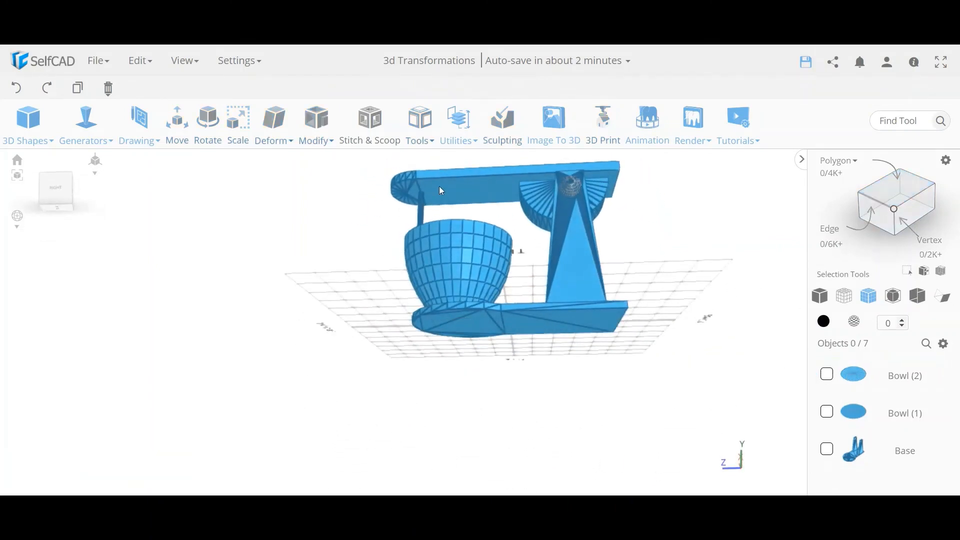
{"action": "left_click", "coordinate": [456, 187]}
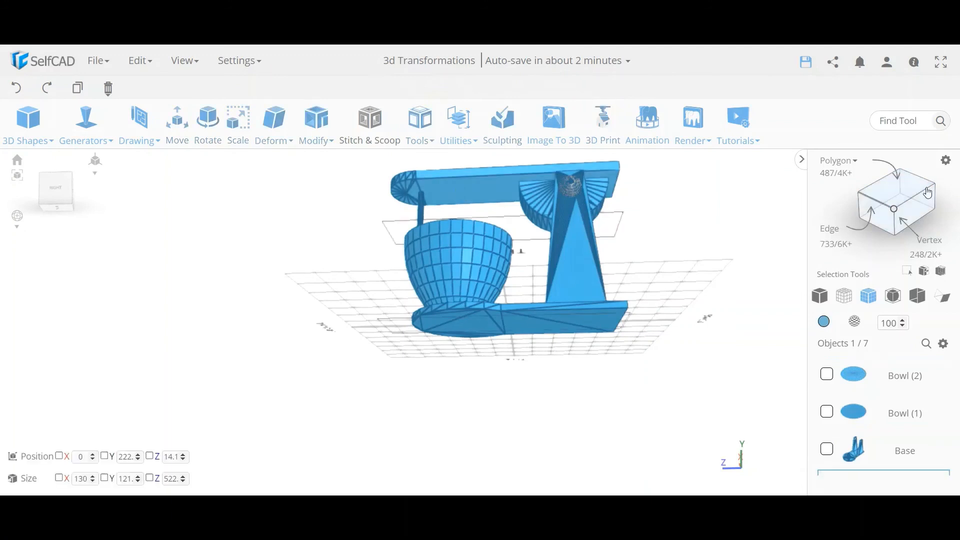
{"action": "left_click", "coordinate": [473, 185]}
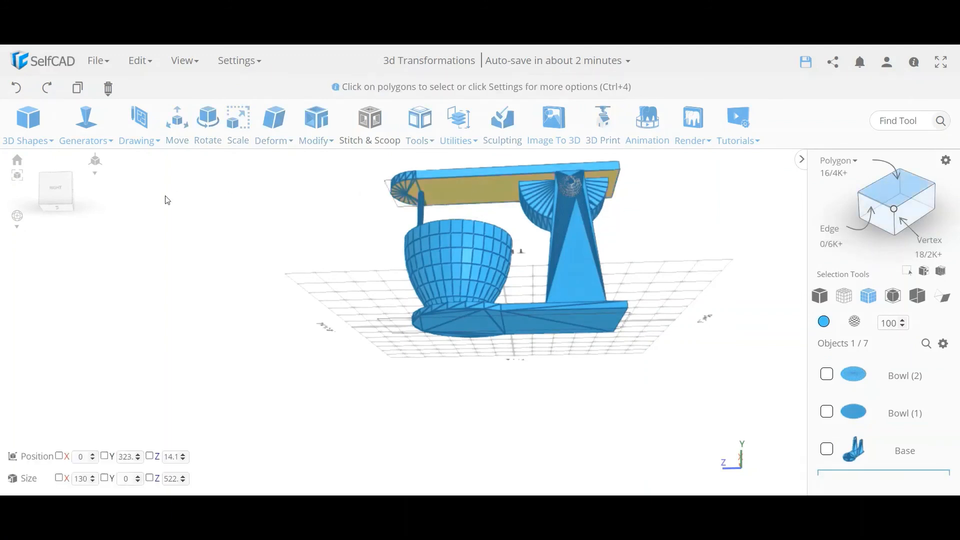
{"action": "left_click", "coordinate": [177, 120]}
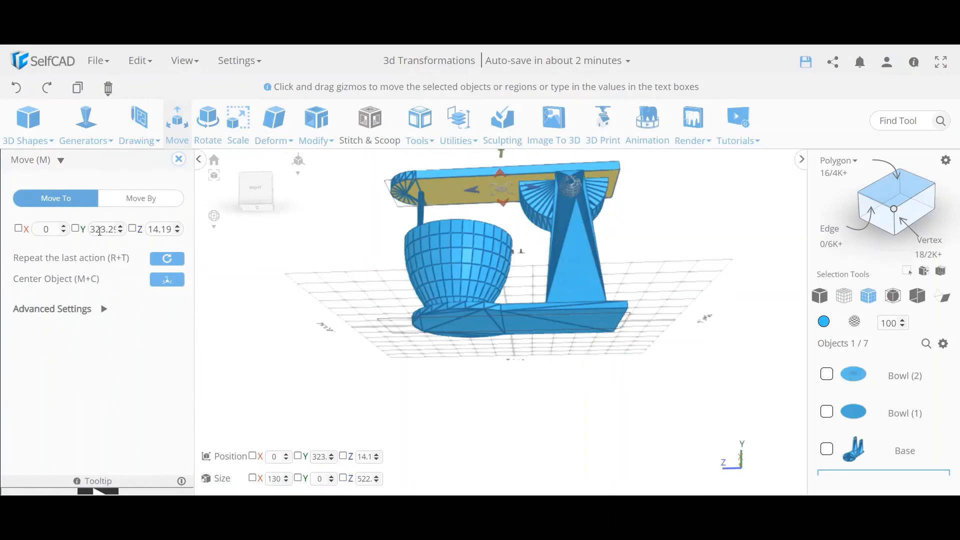
{"action": "double_click", "coordinate": [100, 231]}
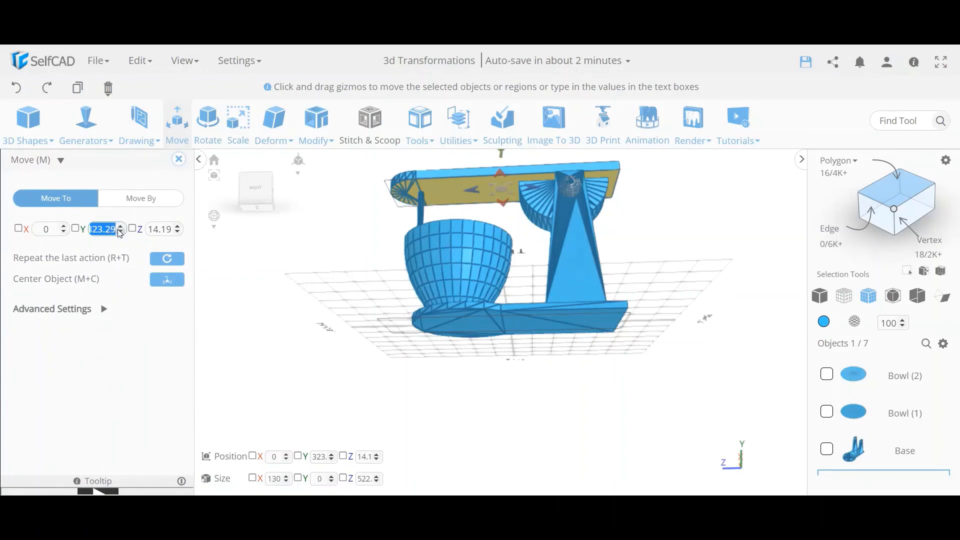
{"action": "left_click", "coordinate": [270, 223]}
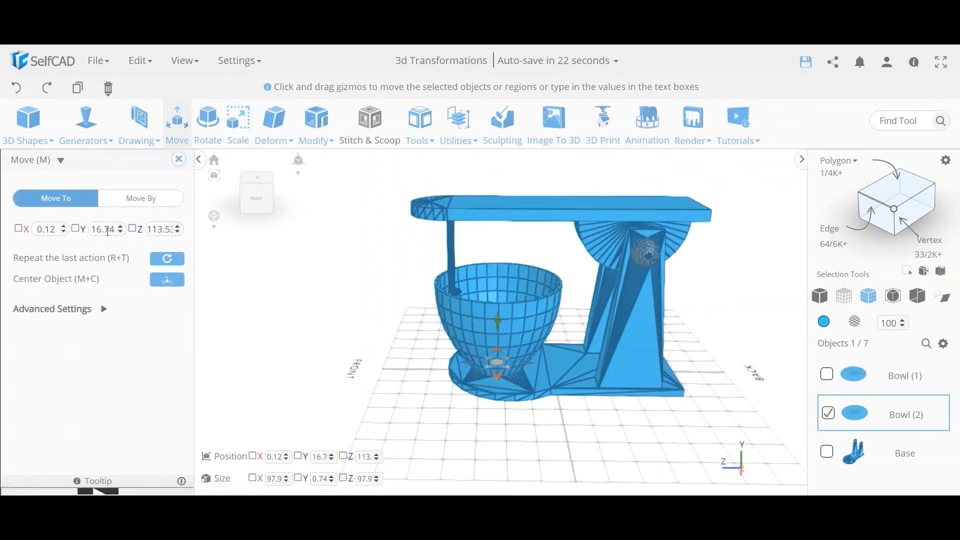
Move the copied disk Bowl (2) to Y 323.29, level with the Top's underside, and close Move.
{"action": "double_click", "coordinate": [109, 229]}
{"action": "type", "text": "323.29"}
{"action": "key", "text": "Return"}
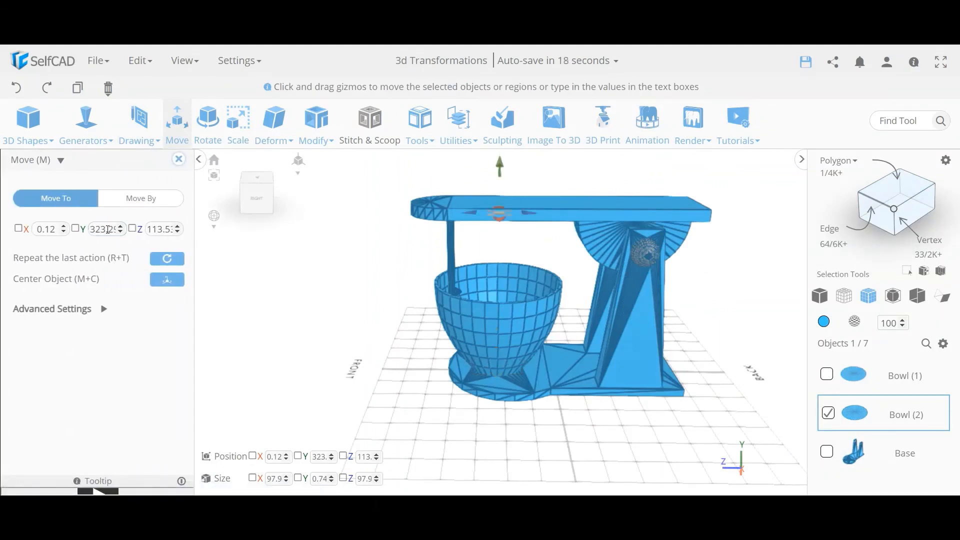
{"action": "left_click", "coordinate": [178, 159]}
Group the copied disks Bowl (1) and Bowl (2), and open Scale to read the group's height.
{"action": "left_click_drag", "start_coordinate": [347, 227], "coordinate": [373, 194]}
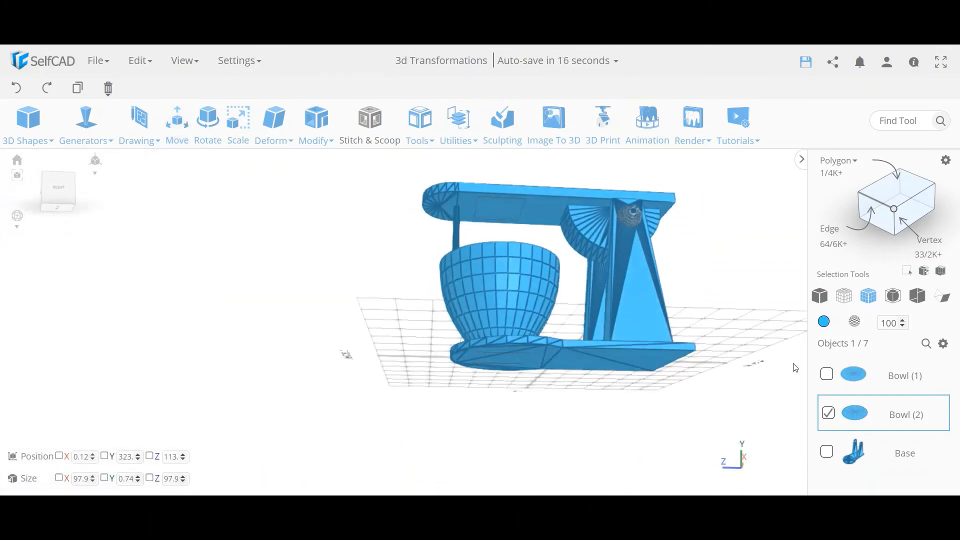
{"action": "left_click", "coordinate": [827, 374]}
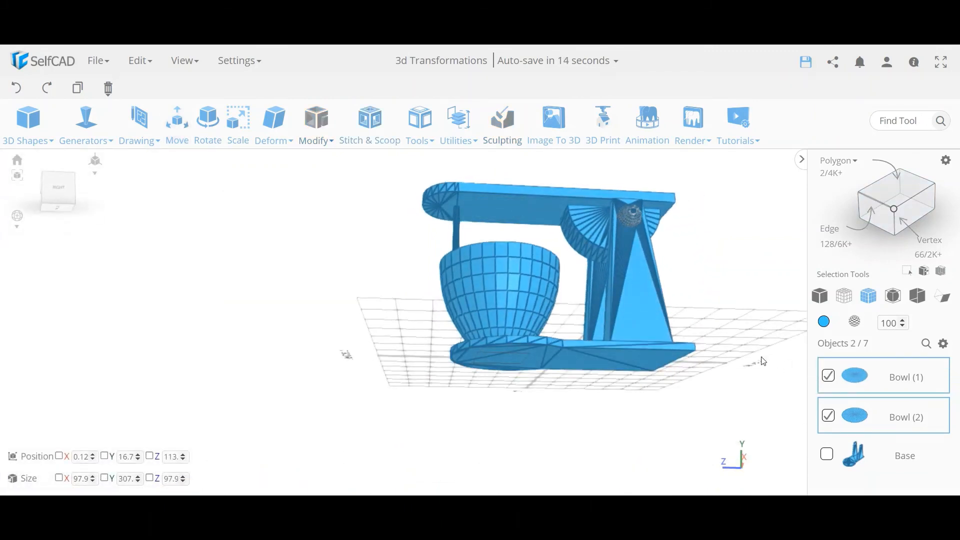
{"action": "key", "text": "ctrl+g"}
{"action": "left_click_drag", "start_coordinate": [742, 352], "coordinate": [715, 391]}
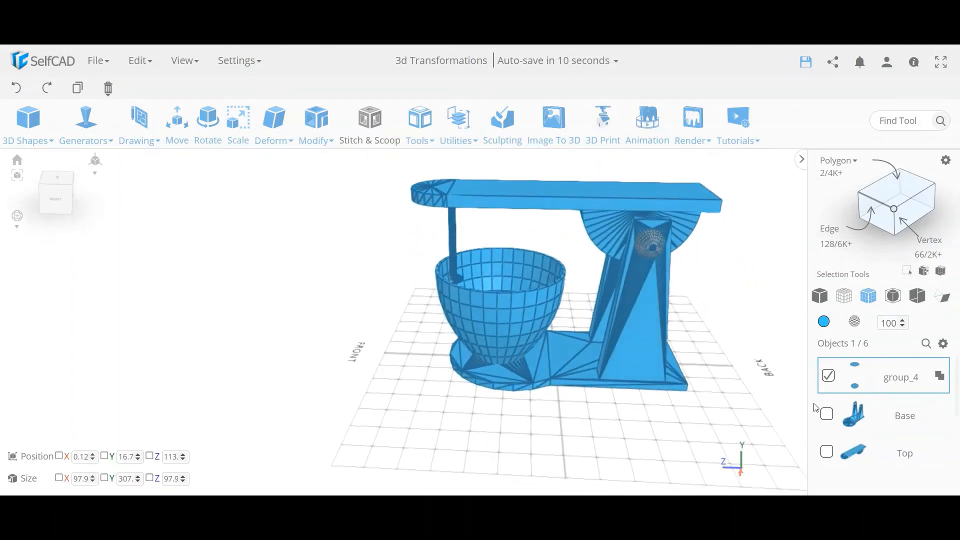
{"action": "left_click", "coordinate": [237, 131]}
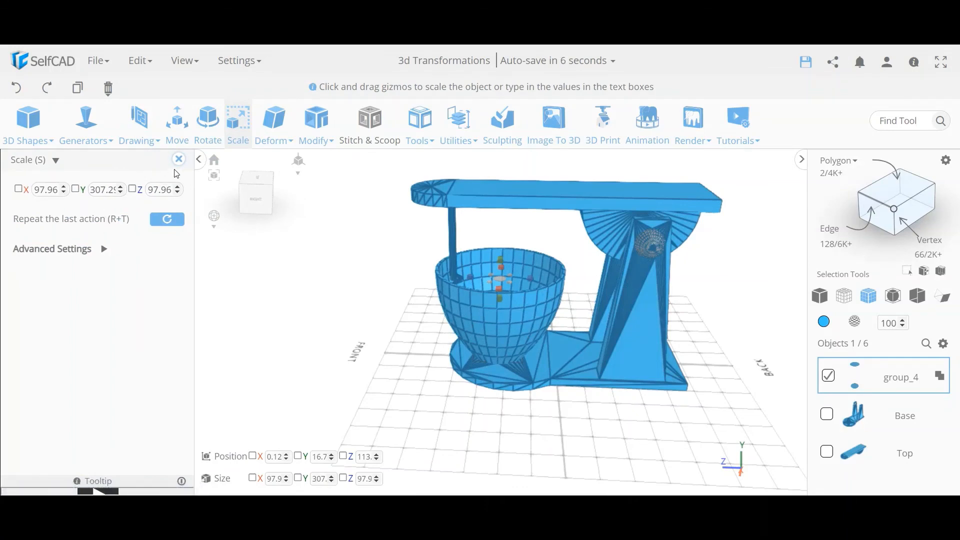
Scale only the Bit's Y size to 307.29 to match the height of the disk group, and close Scale.
{"action": "left_click", "coordinate": [179, 160]}
{"action": "left_click", "coordinate": [315, 259]}
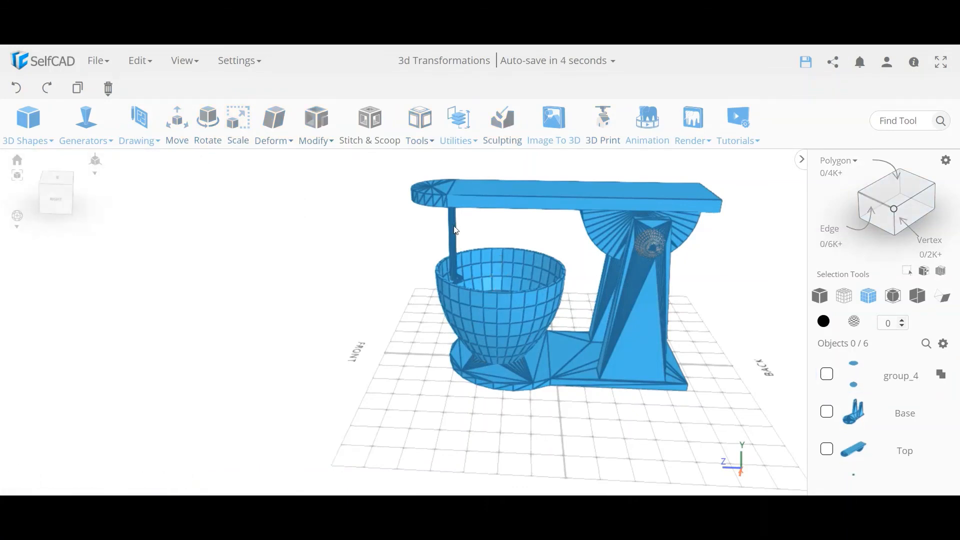
{"action": "scroll", "coordinate": [886, 404], "scroll_direction": "down", "scroll_amount": 2}
{"action": "left_click", "coordinate": [902, 411]}
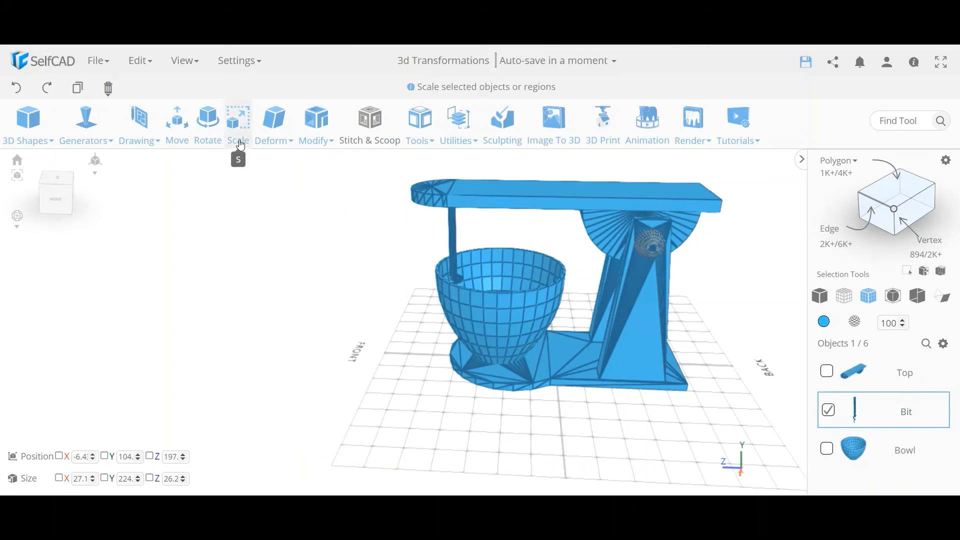
{"action": "left_click", "coordinate": [238, 125]}
{"action": "double_click", "coordinate": [98, 190]}
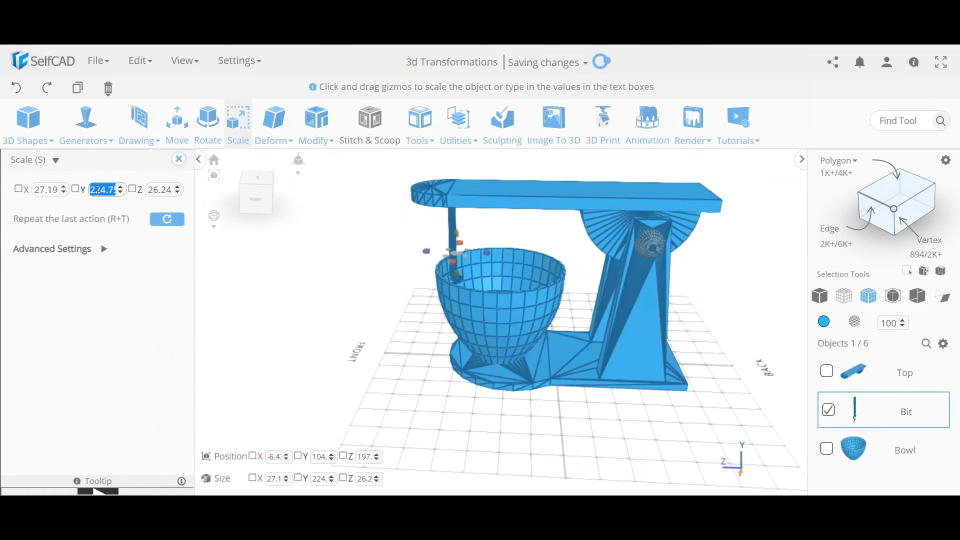
{"action": "type", "text": "307."}
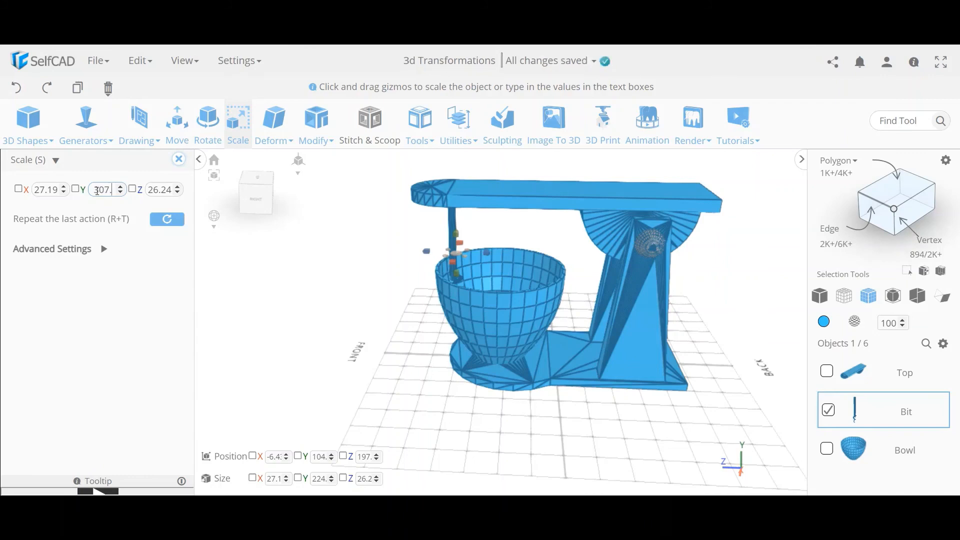
{"action": "key", "text": "Return"}
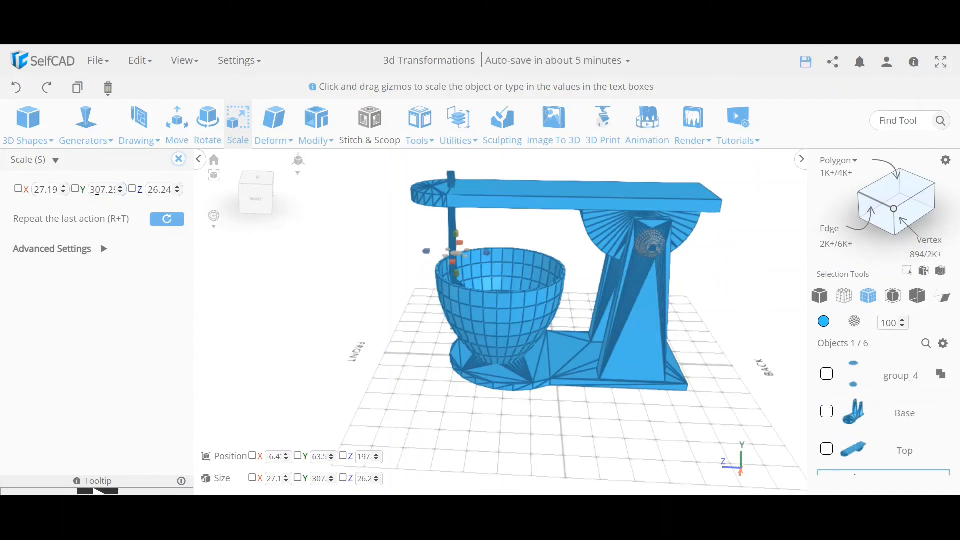
{"action": "left_click", "coordinate": [179, 160]}
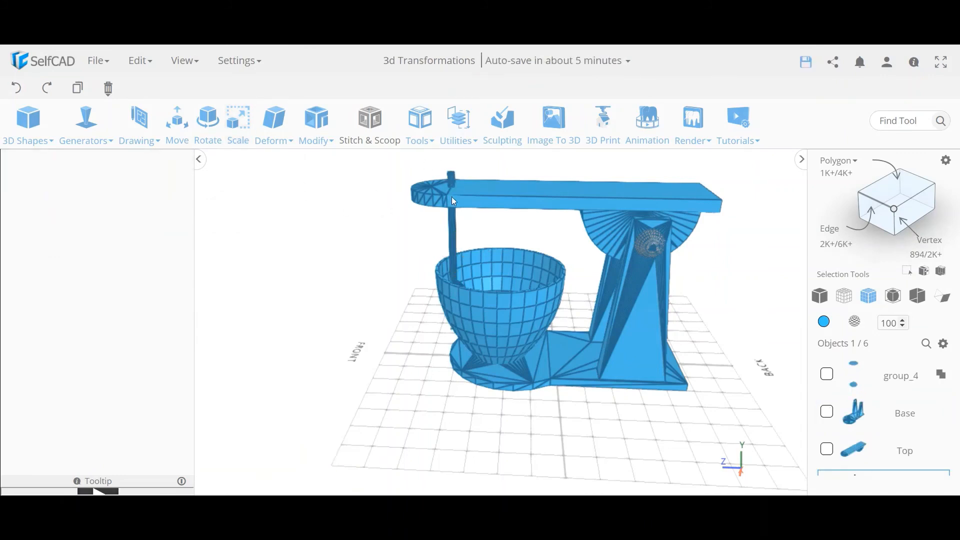
Start the Align tool on the Bit and set group_4 as the alignment reference.
{"action": "left_click_drag", "start_coordinate": [418, 250], "coordinate": [400, 263]}
{"action": "left_click", "coordinate": [458, 133]}
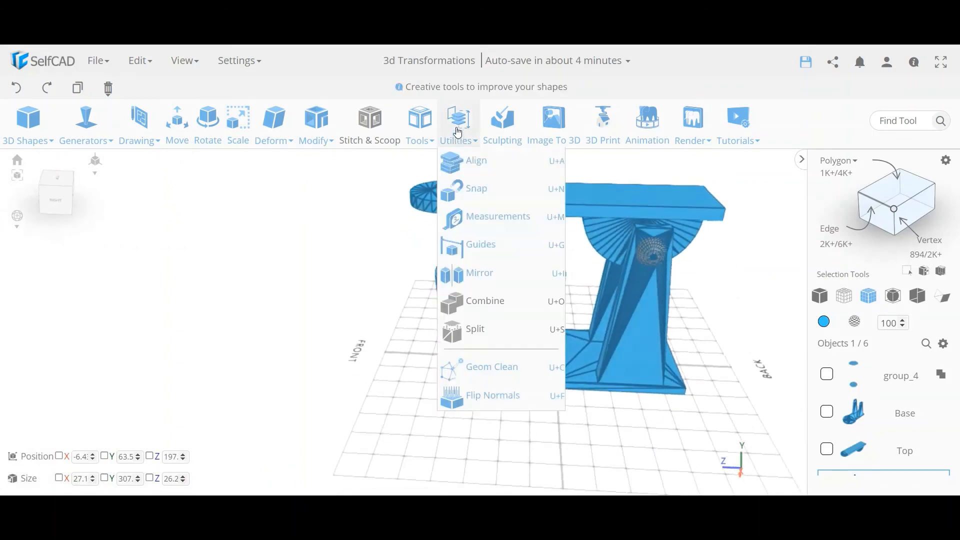
{"action": "left_click", "coordinate": [473, 159]}
{"action": "left_click", "coordinate": [83, 205]}
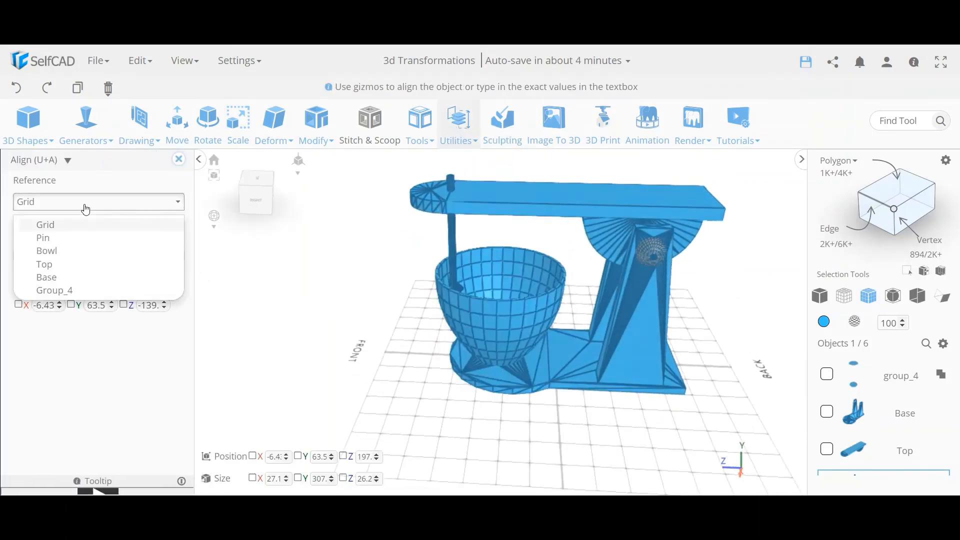
{"action": "left_click", "coordinate": [86, 287]}
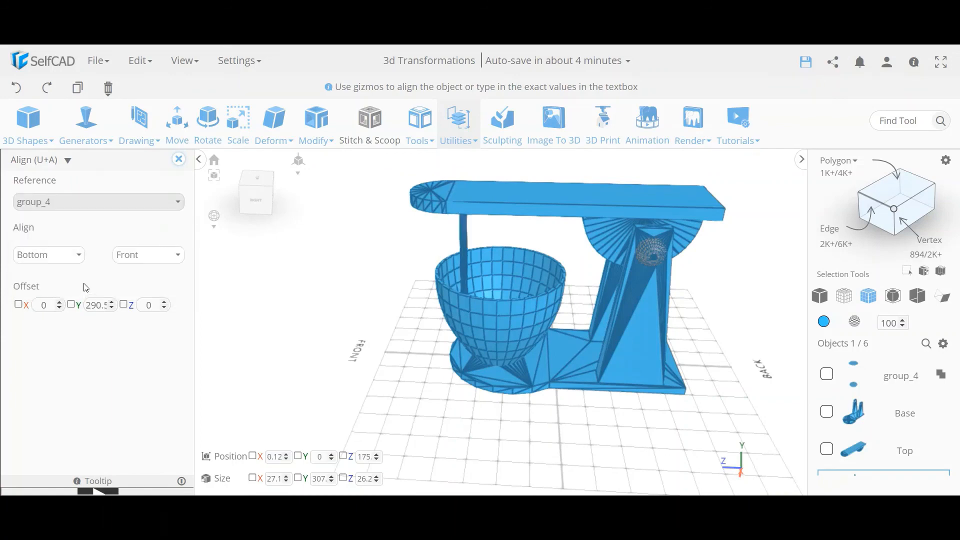
Align the Bit to the Middle and Center of group_4, check its fit between bowl and Top, and close Align.
{"action": "left_click", "coordinate": [56, 254]}
{"action": "left_click", "coordinate": [58, 289]}
{"action": "left_click", "coordinate": [134, 256]}
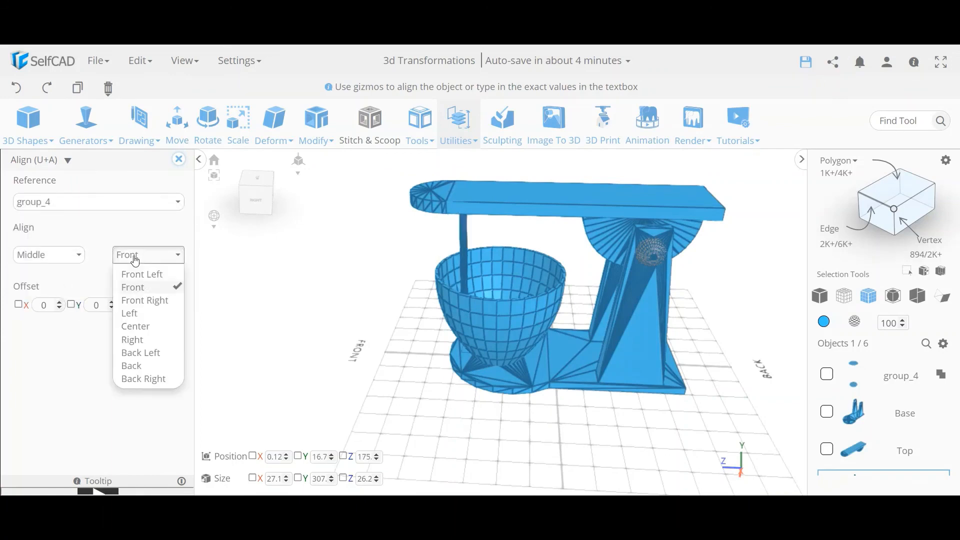
{"action": "left_click", "coordinate": [154, 327]}
{"action": "left_click_drag", "start_coordinate": [441, 332], "coordinate": [531, 322]}
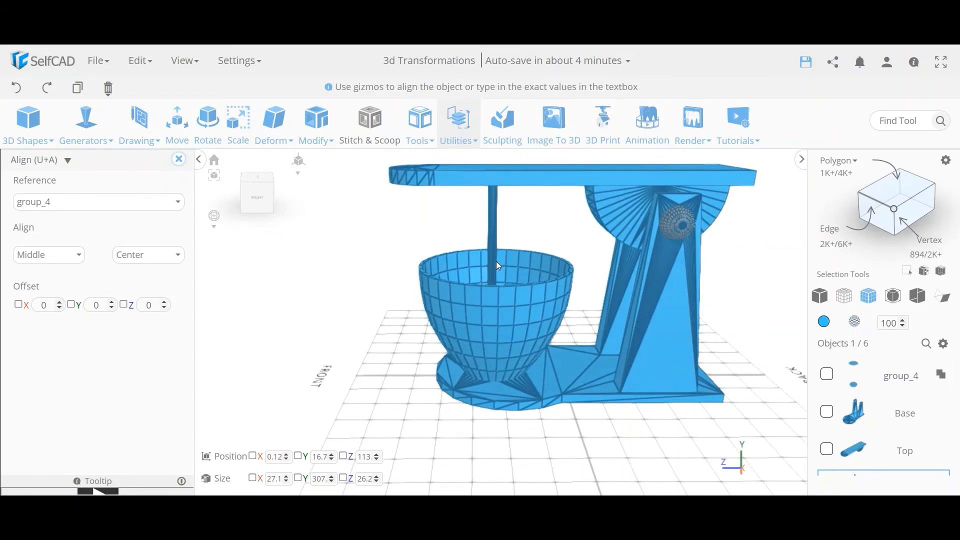
{"action": "left_click_drag", "start_coordinate": [495, 262], "coordinate": [520, 296]}
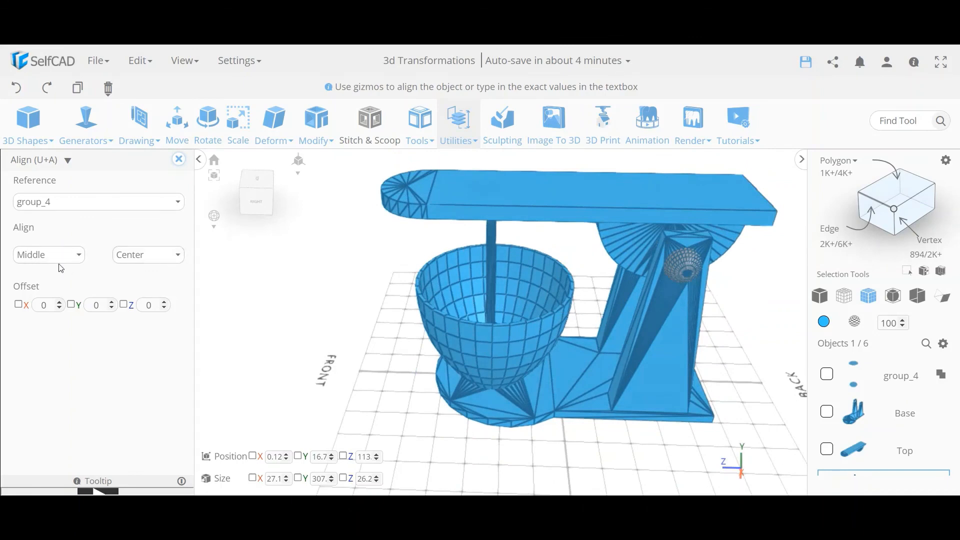
{"action": "left_click_drag", "start_coordinate": [496, 317], "coordinate": [506, 292]}
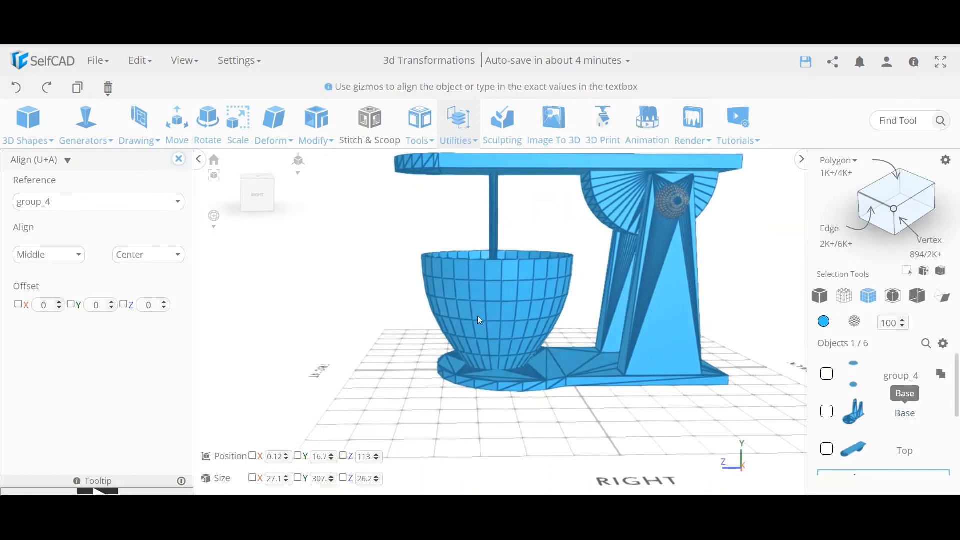
{"action": "left_click_drag", "start_coordinate": [478, 319], "coordinate": [466, 200]}
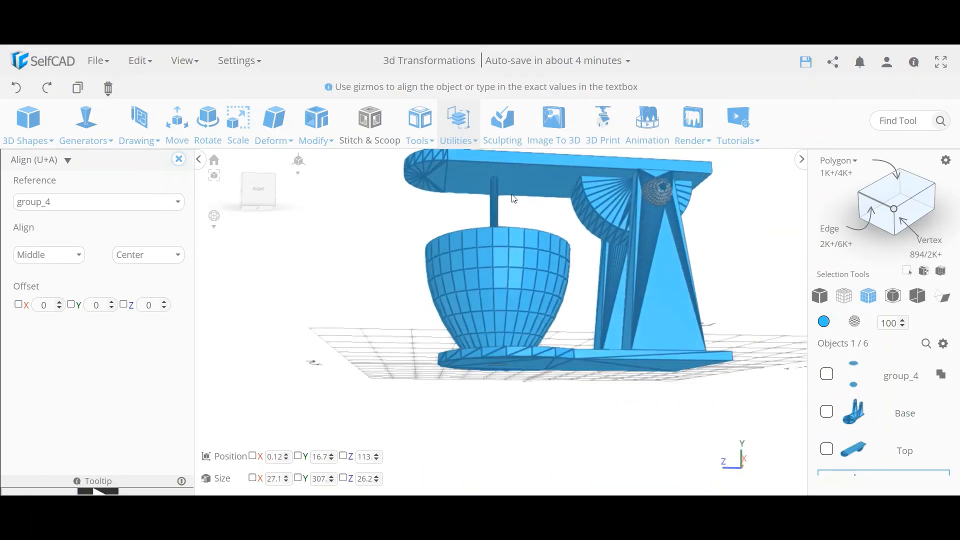
{"action": "left_click_drag", "start_coordinate": [523, 231], "coordinate": [563, 289]}
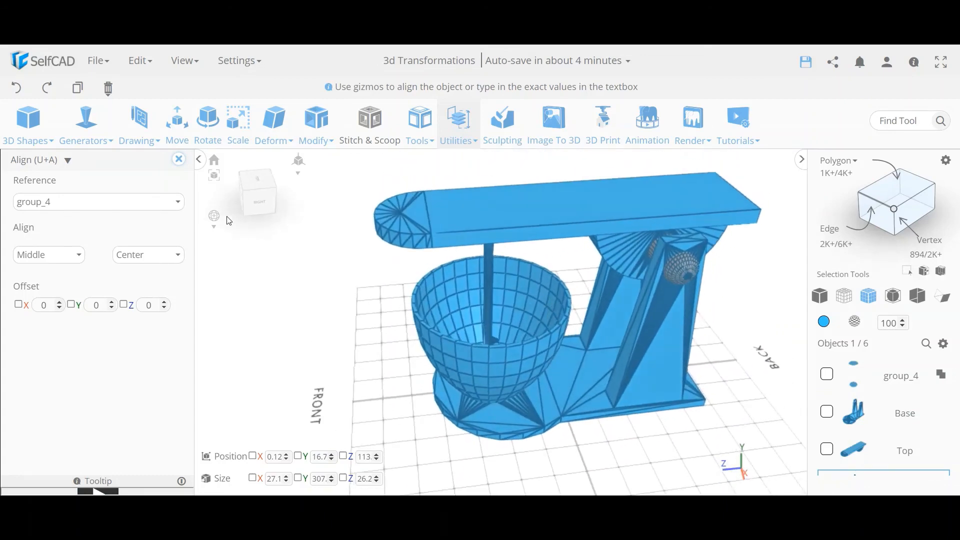
{"action": "left_click", "coordinate": [178, 159]}
{"action": "mouse_move", "coordinate": [445, 280]}
{"action": "left_mouse_down"}
{"action": "mouse_move", "coordinate": [449, 324]}
{"action": "mouse_move", "coordinate": [449, 288]}
{"action": "left_mouse_up"}
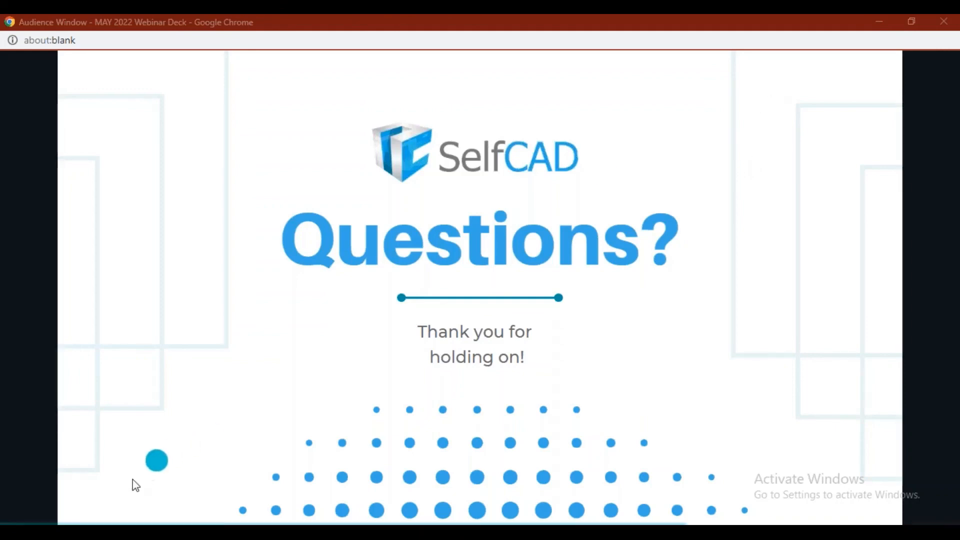
{"action": "mouse_move", "coordinate": [86, 514]}
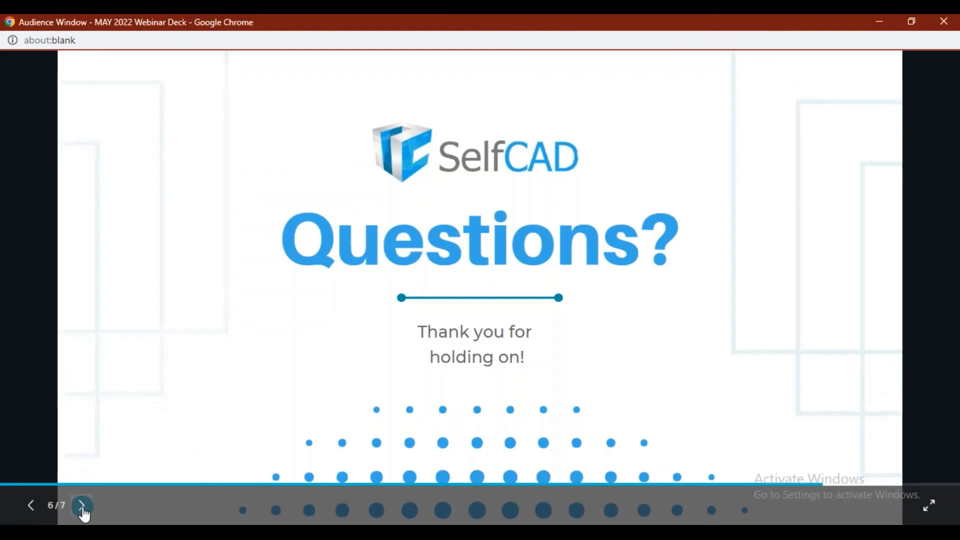
{"action": "left_click", "coordinate": [83, 509]}
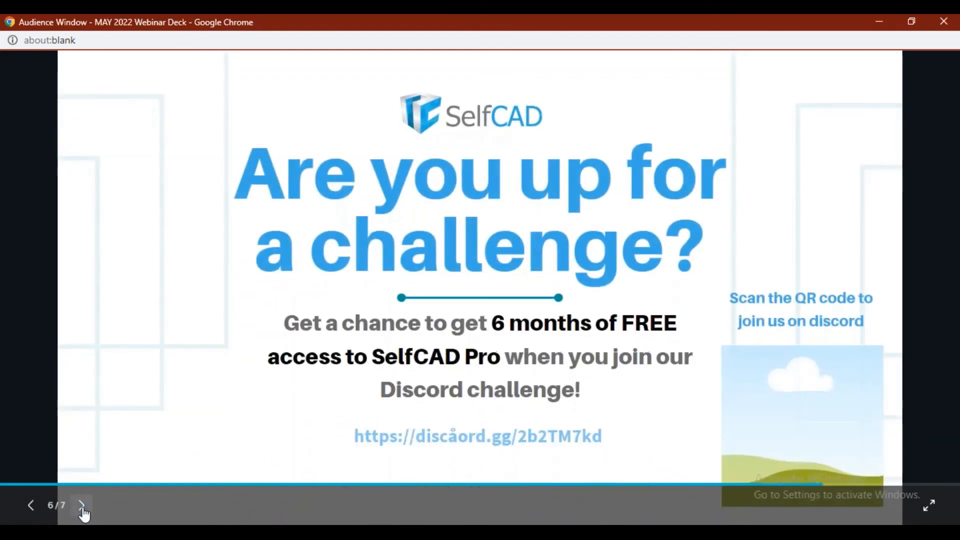